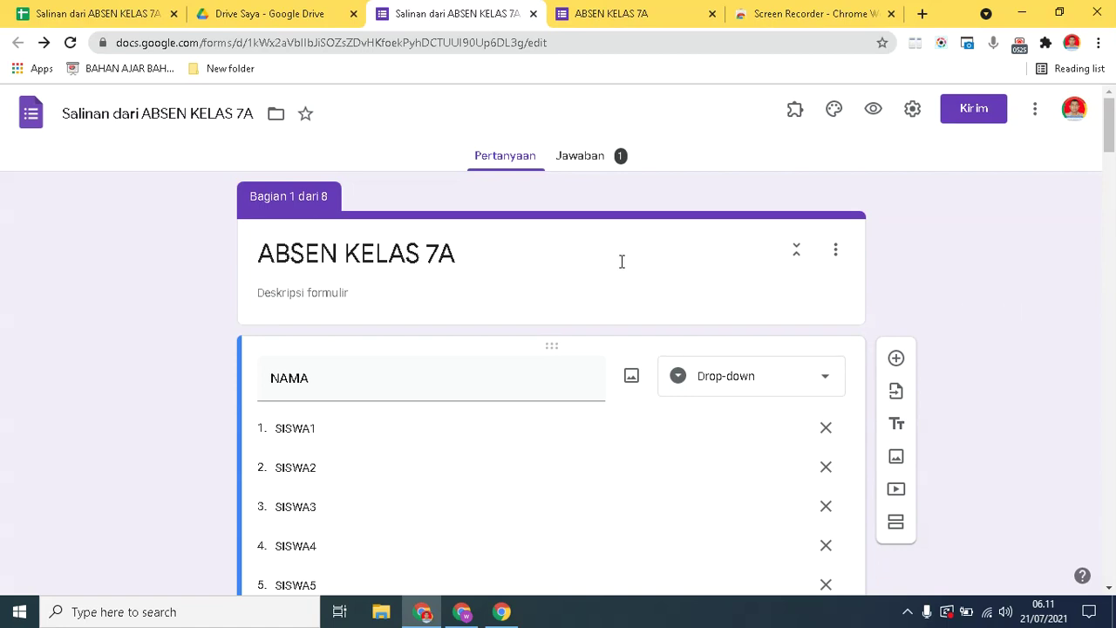
Review the NAMA student options in the form's first section and open the HARI question to inspect its section branching.
mouse_move(1109, 142)
left_mouse_down()
mouse_move(1114, 427)
mouse_move(1111, 131)
left_mouse_up()
left_click_drag(1109, 123, 1109, 132)
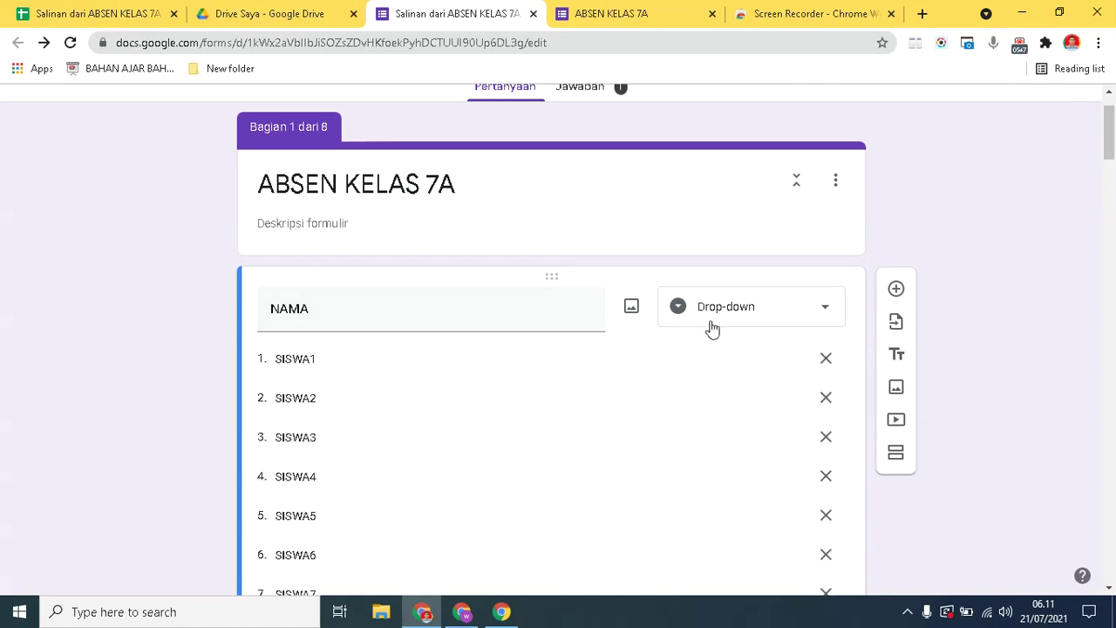
left_click_drag(1110, 132, 1111, 159)
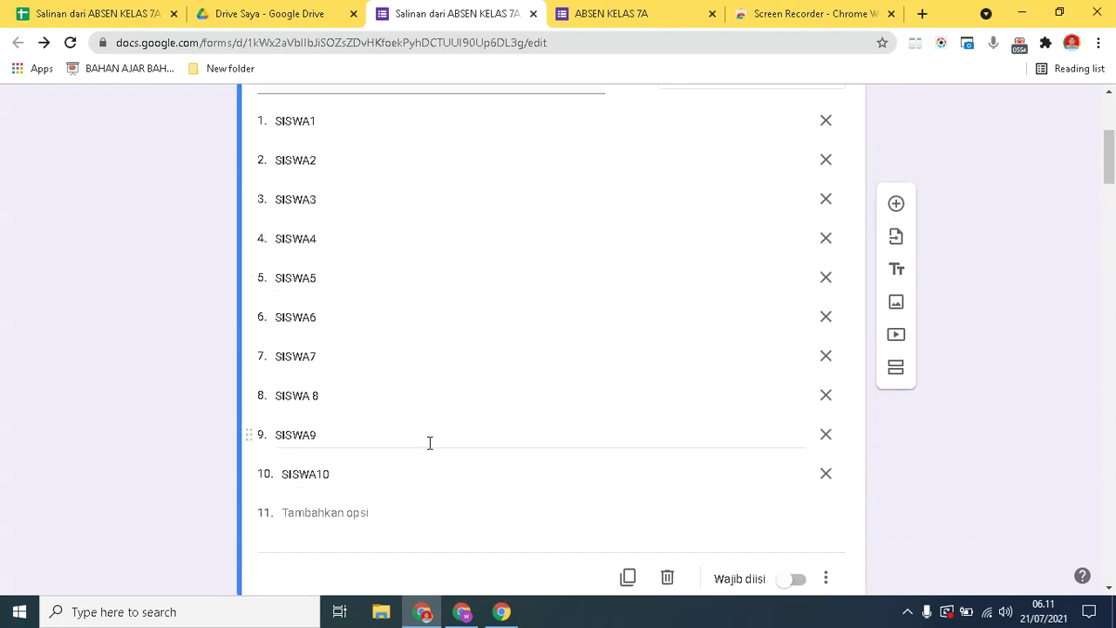
left_click_drag(1109, 164, 1113, 199)
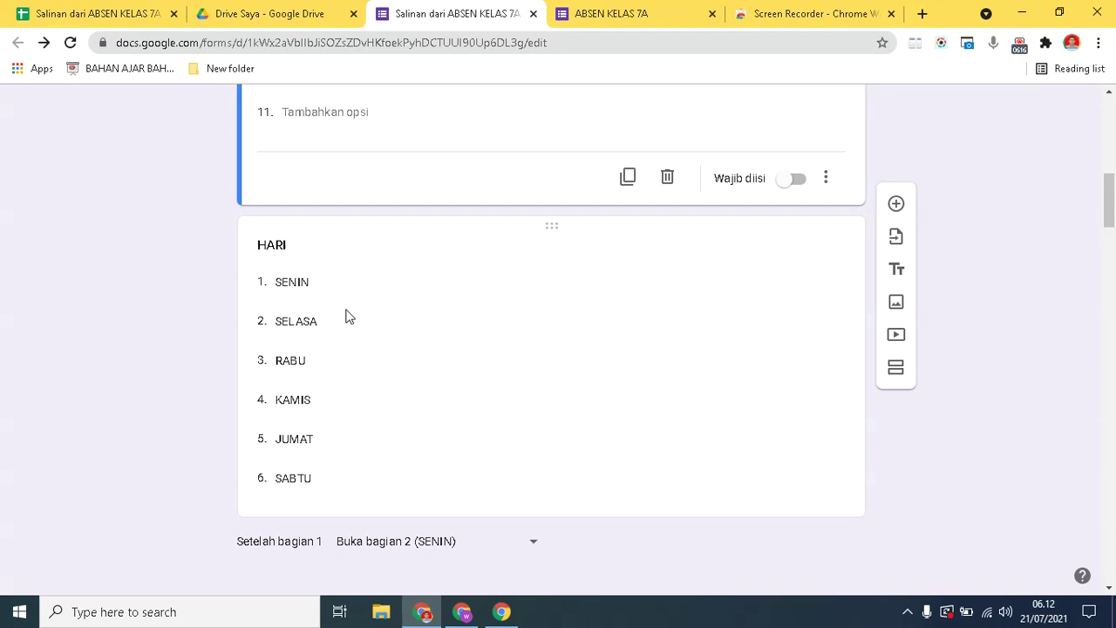
left_click_drag(1109, 195, 1109, 199)
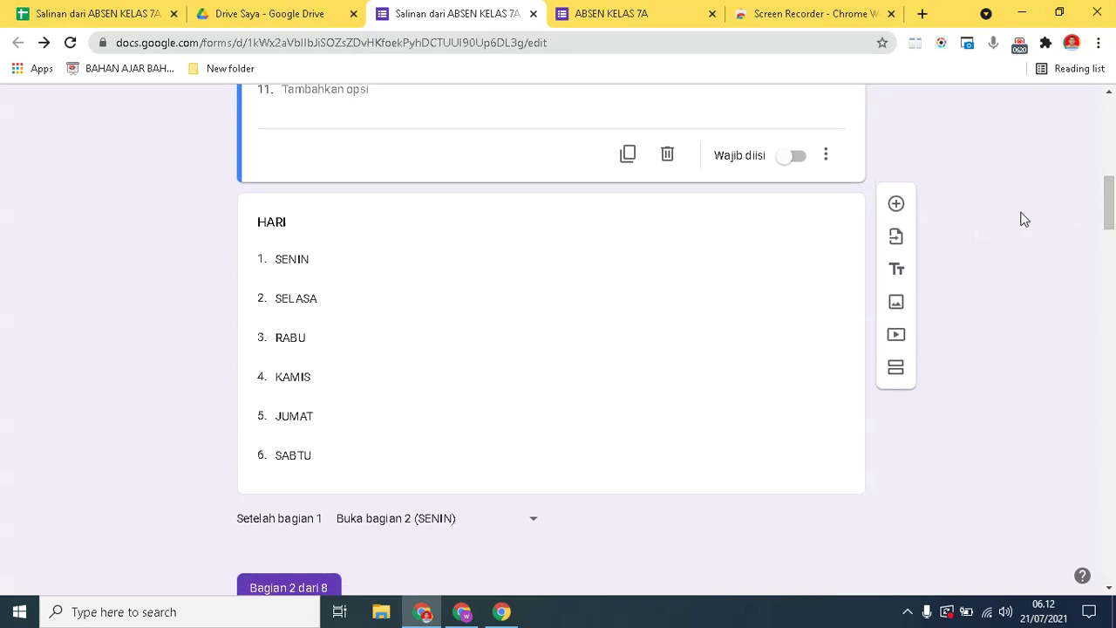
left_click(362, 263)
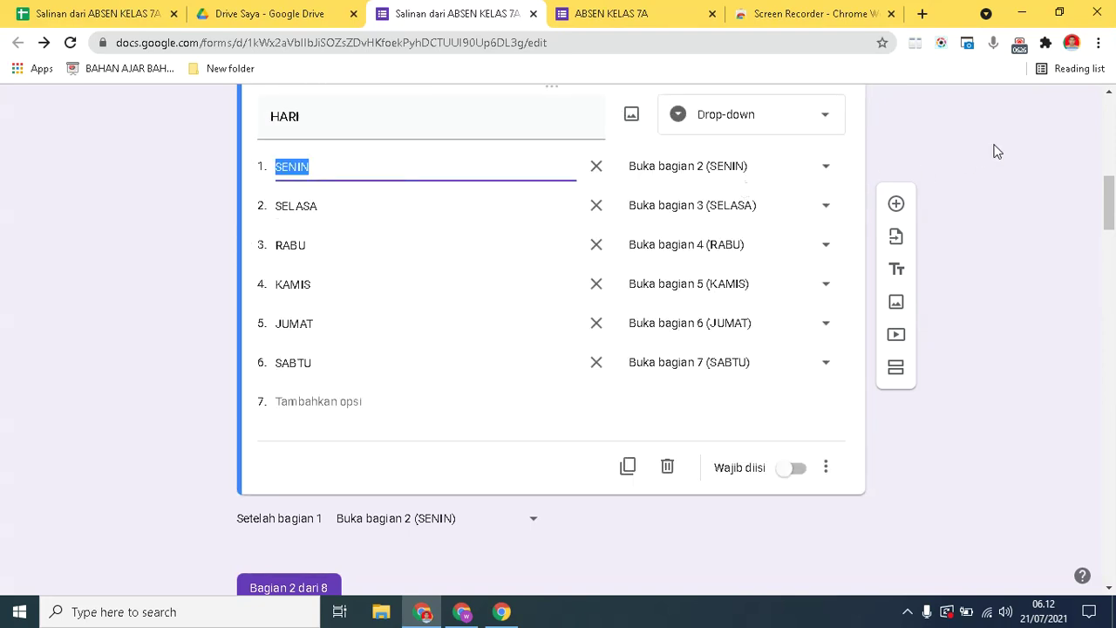
Examine the SENIN section's JAM KE subject options and the section it leads to, continuing to the SELASA section.
left_click_drag(1109, 205, 1113, 236)
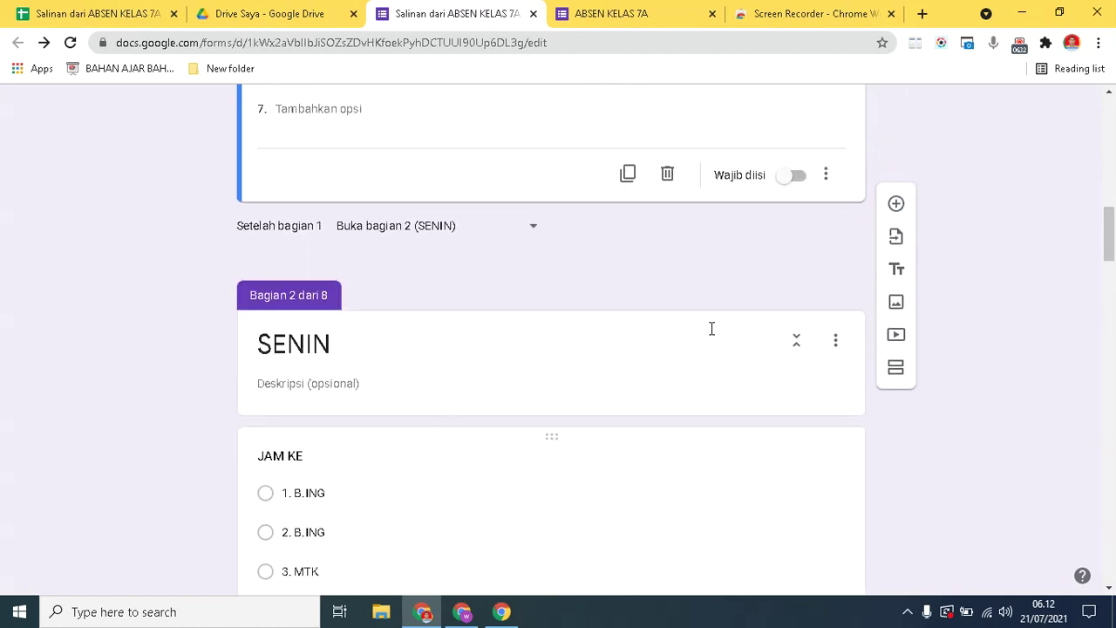
left_click_drag(1114, 236, 1114, 263)
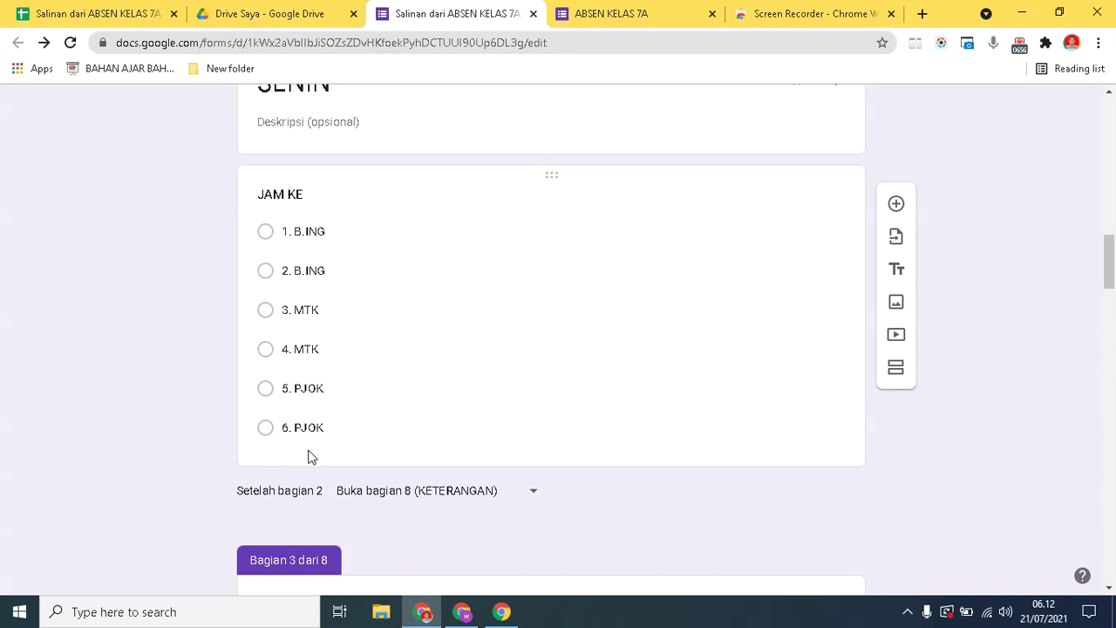
scroll(702, 389, "down", 3)
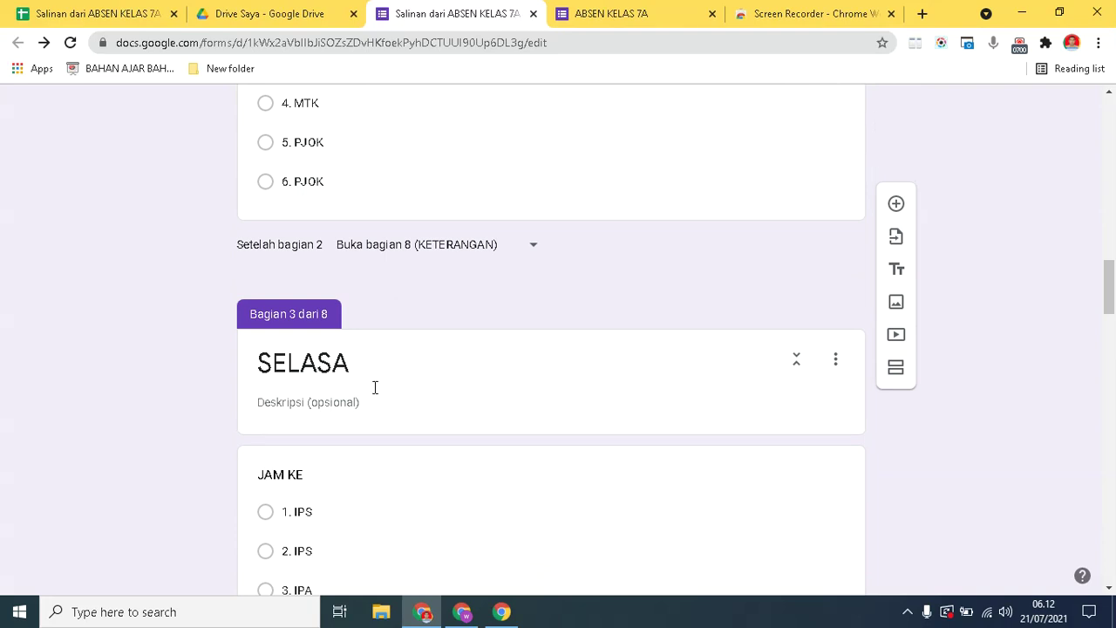
Check the branch target of the SELASA option in the HARI question and examine the SELASA section's JAM KE options.
left_click_drag(1110, 305, 1080, 282)
scroll(1079, 282, "up", 15)
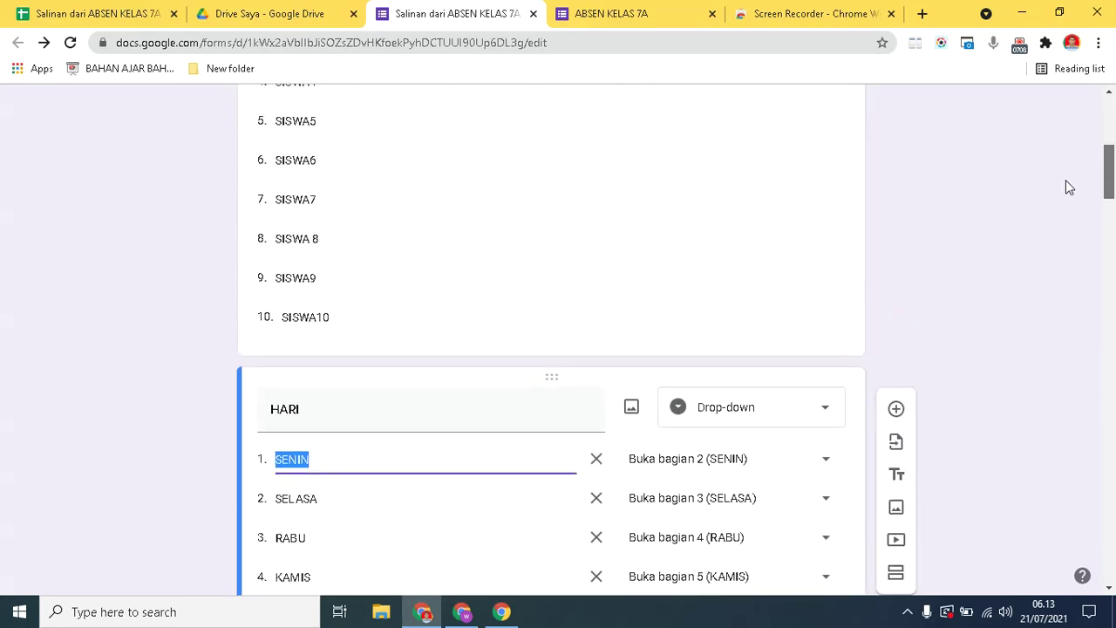
scroll(1069, 178, "down", 2)
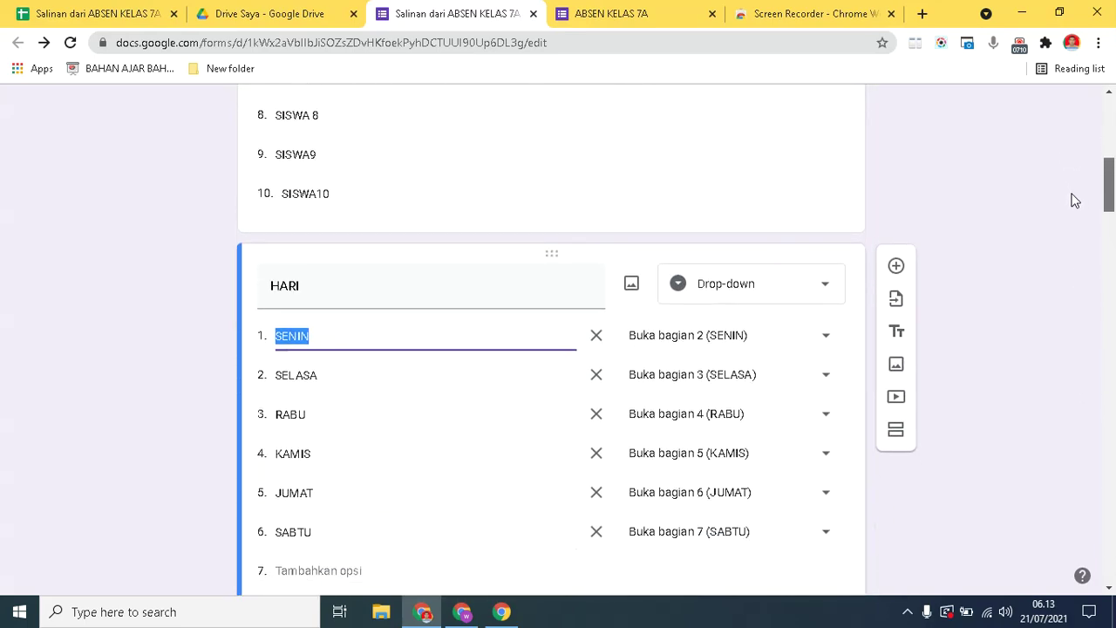
scroll(1076, 204, "down", 1)
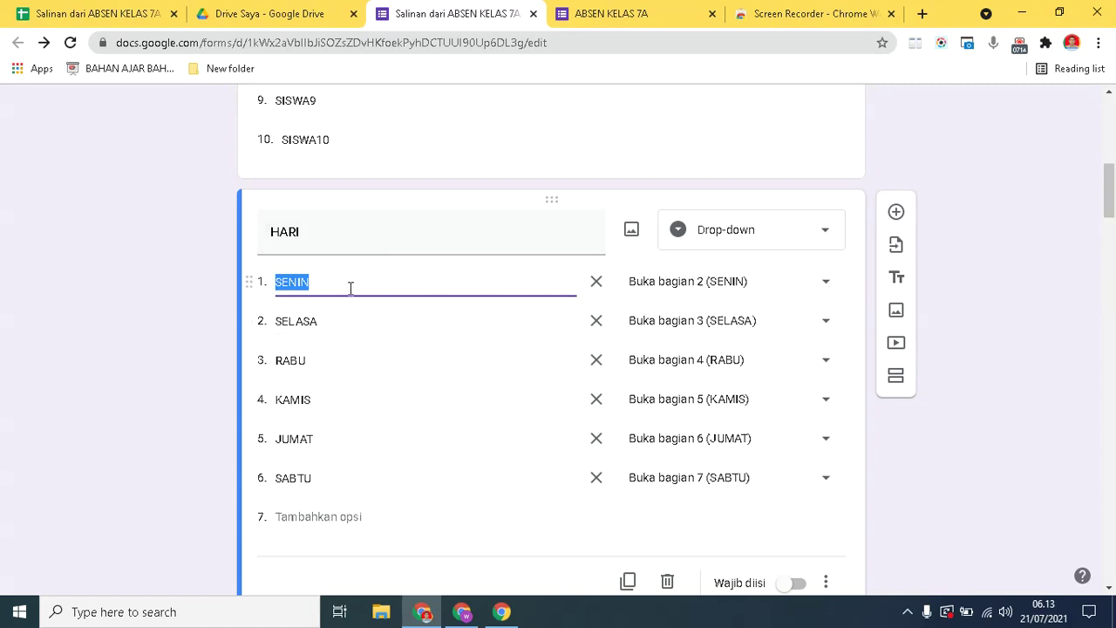
left_click(360, 324)
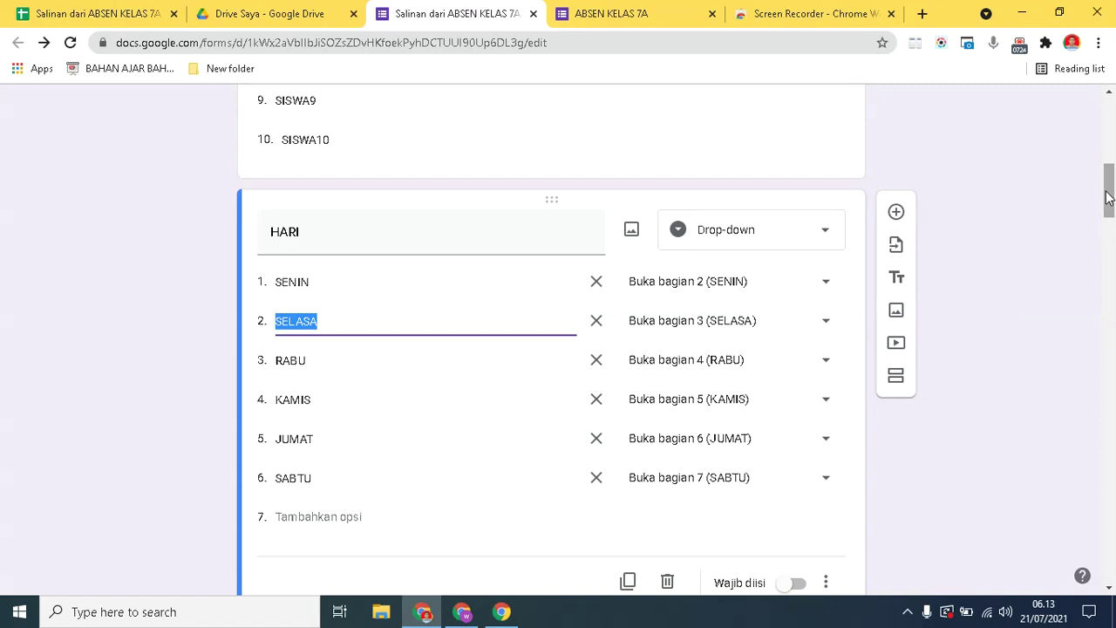
left_click_drag(1109, 199, 1104, 319)
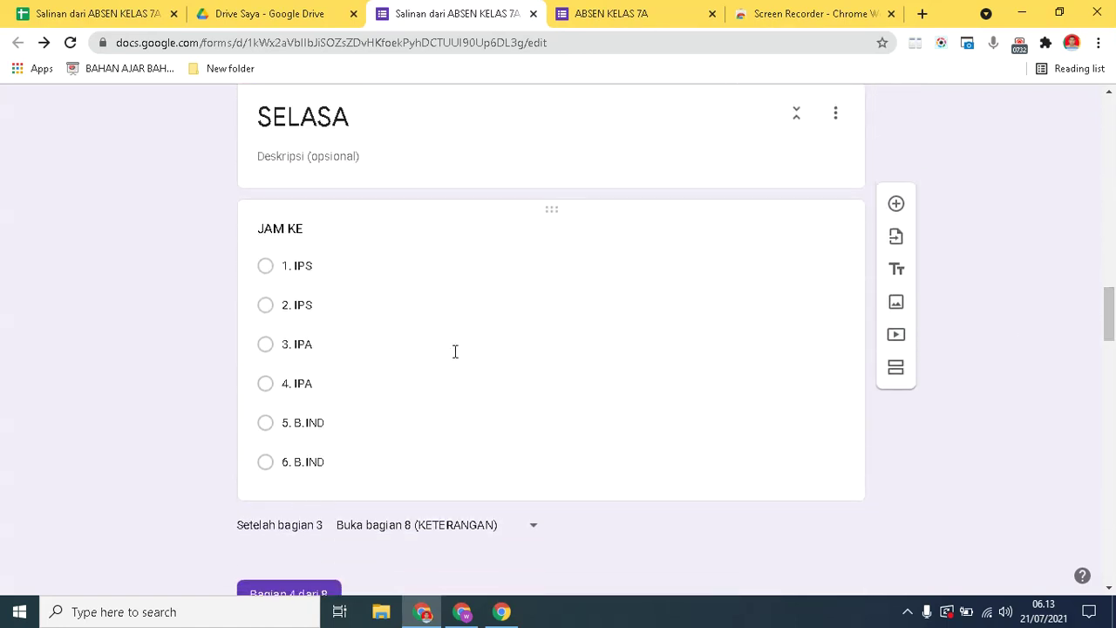
left_click_drag(1104, 304, 662, 341)
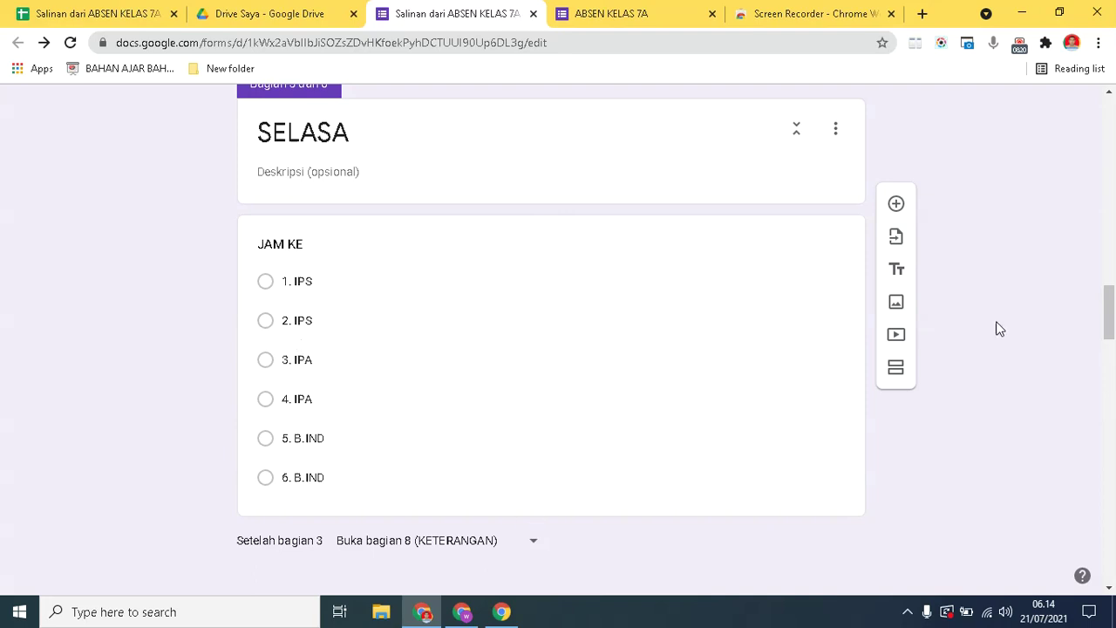
Review the HARI branching and the remaining day sections through KETERANGAN, and return to the NAMA question at the start of the form.
left_click_drag(1110, 311, 1076, 194)
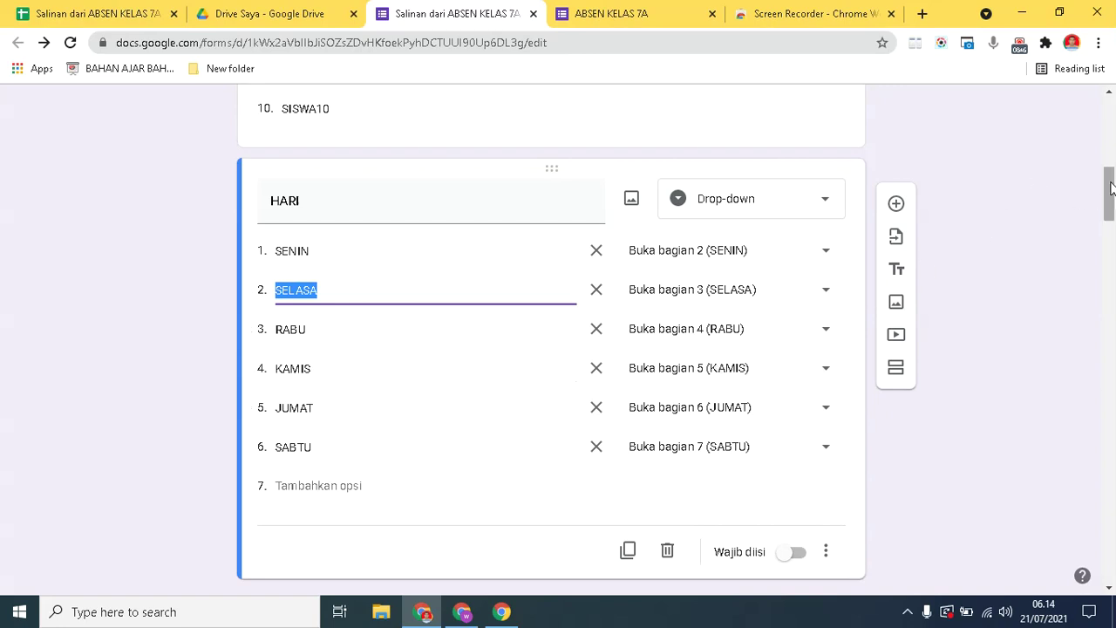
left_click_drag(1111, 187, 1112, 430)
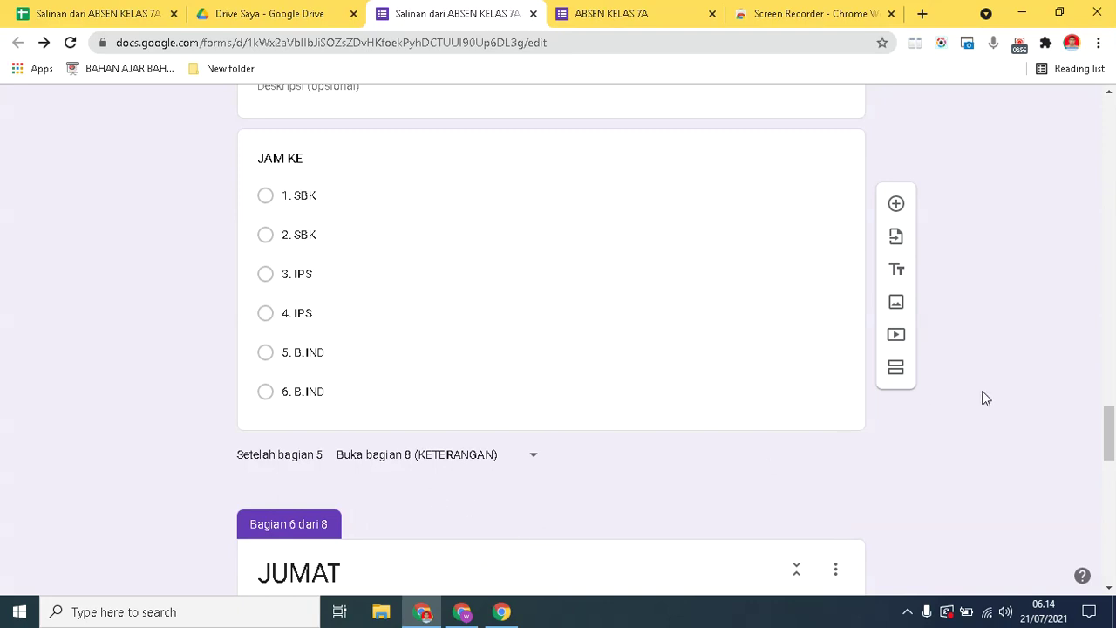
left_click_drag(1106, 437, 1113, 541)
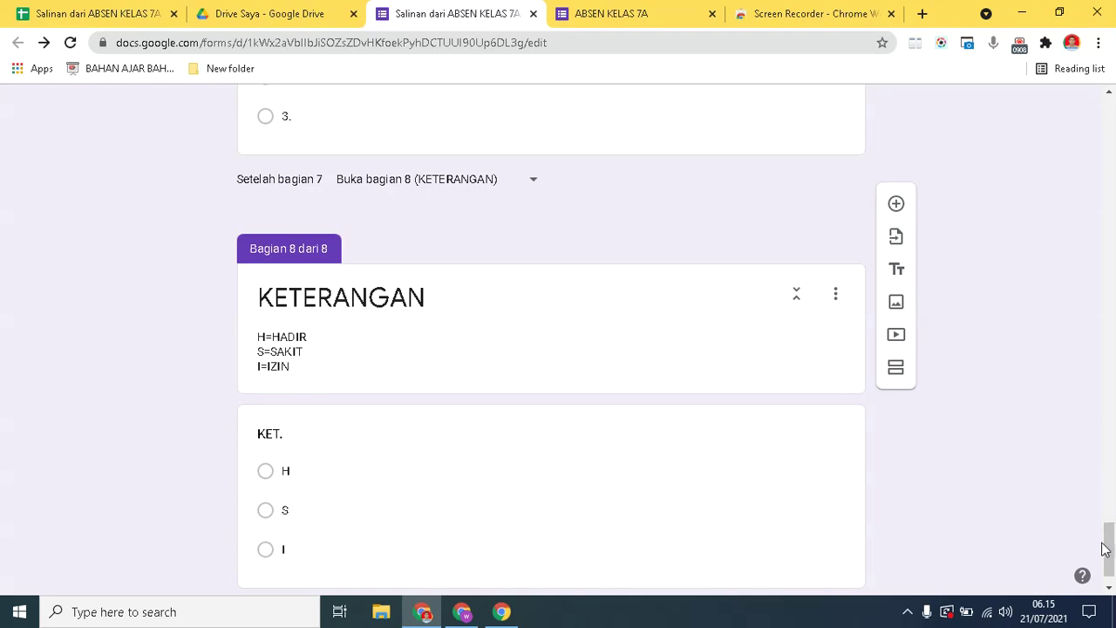
key("ctrl+a")
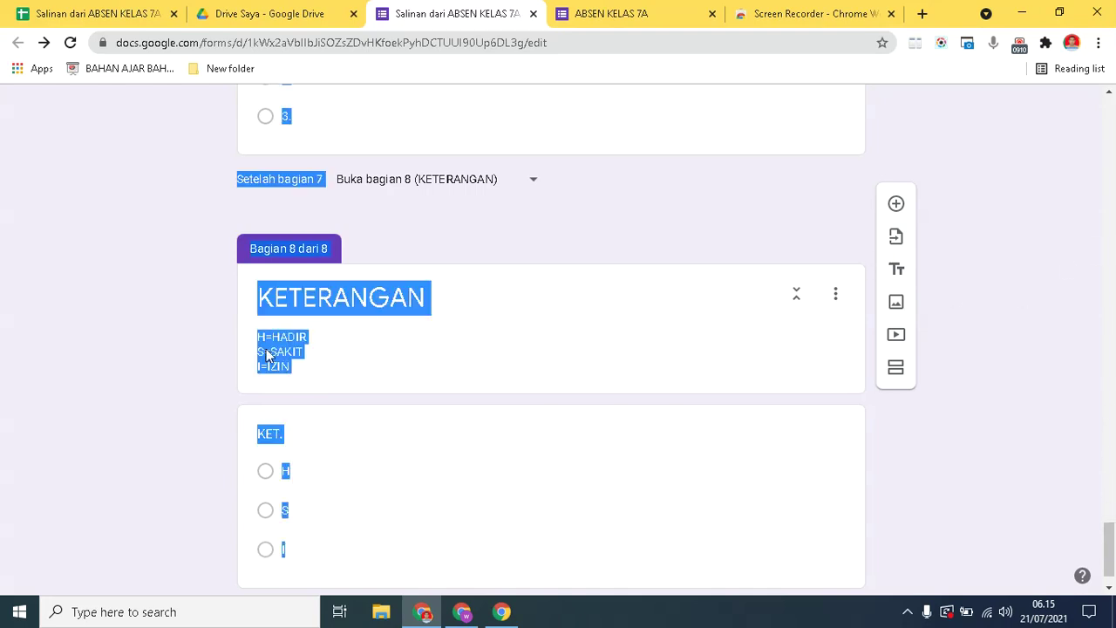
left_click_drag(1113, 529, 1111, 122)
left_click(352, 438)
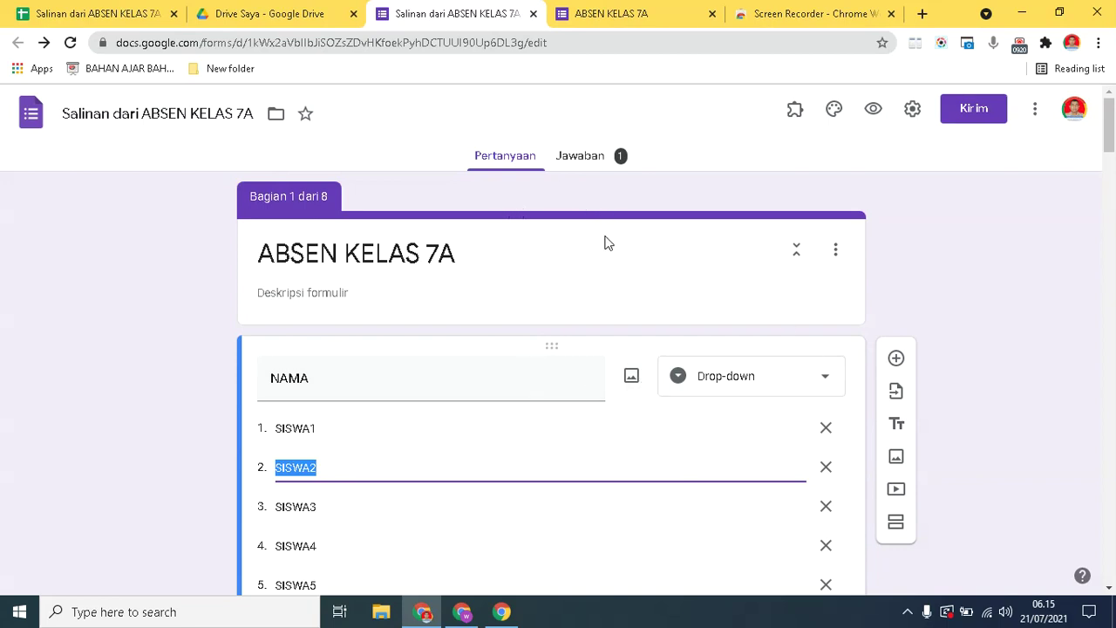
Check the form's response summary, switch to the linked response spreadsheet and examine the Form Responses 1 columns from Timestamp to jam siswa absen.
left_click(581, 157)
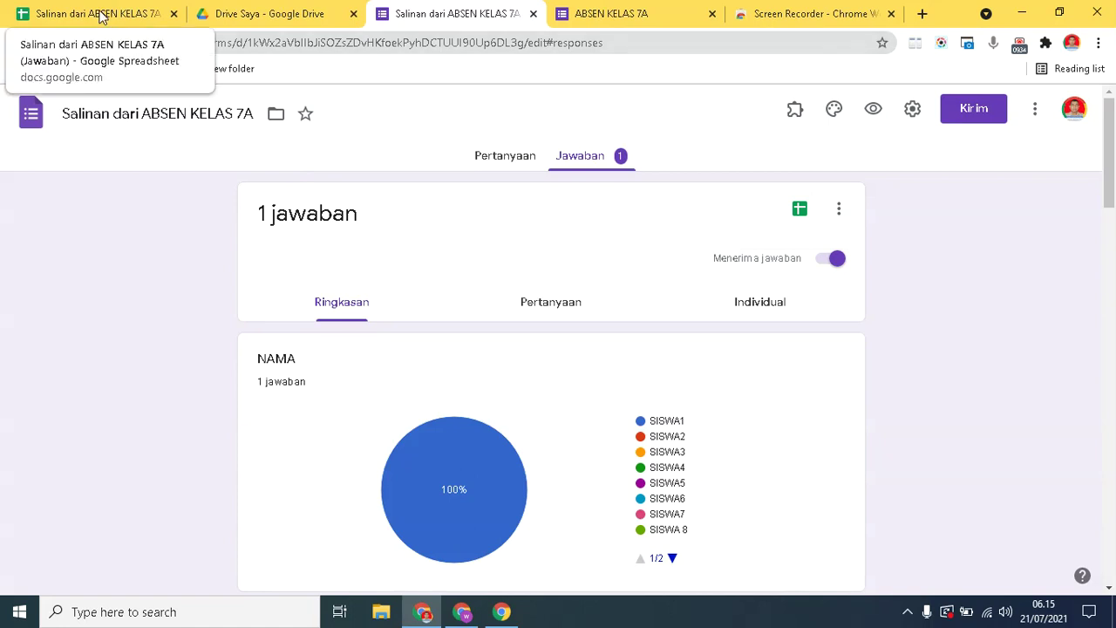
left_click(100, 14)
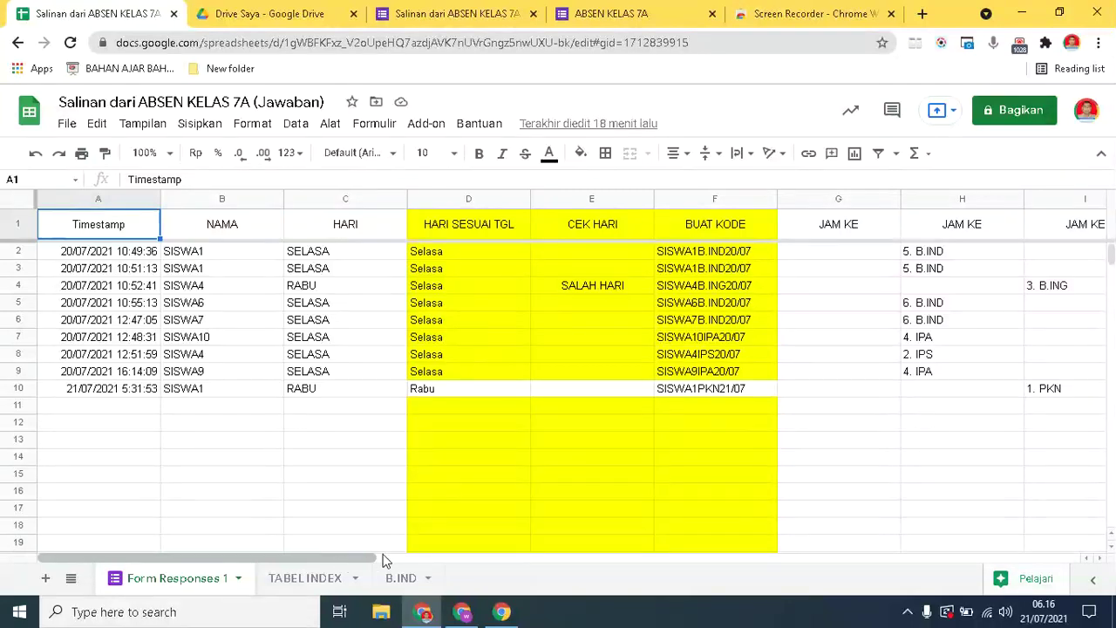
scroll(383, 559, "right", 3)
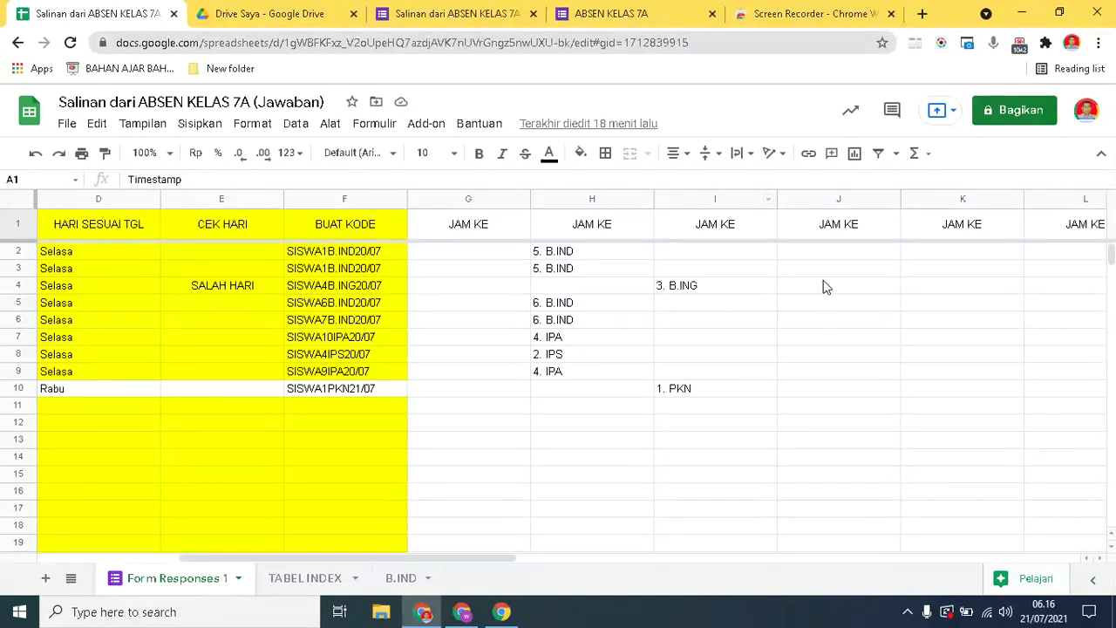
left_click_drag(412, 559, 598, 558)
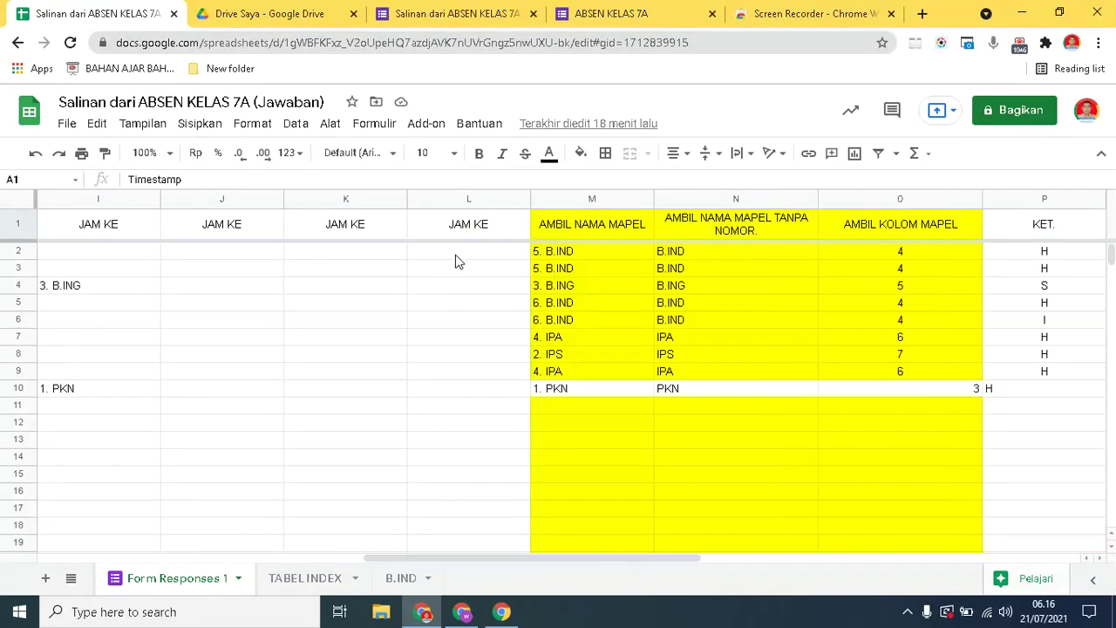
left_click_drag(513, 560, 623, 559)
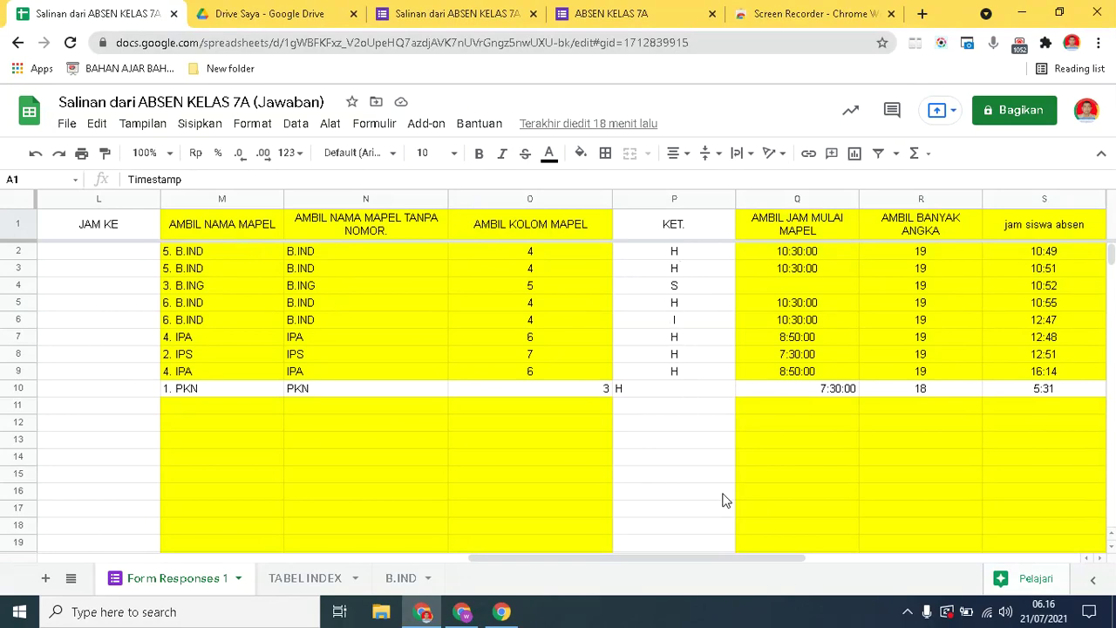
left_click_drag(726, 557, 255, 591)
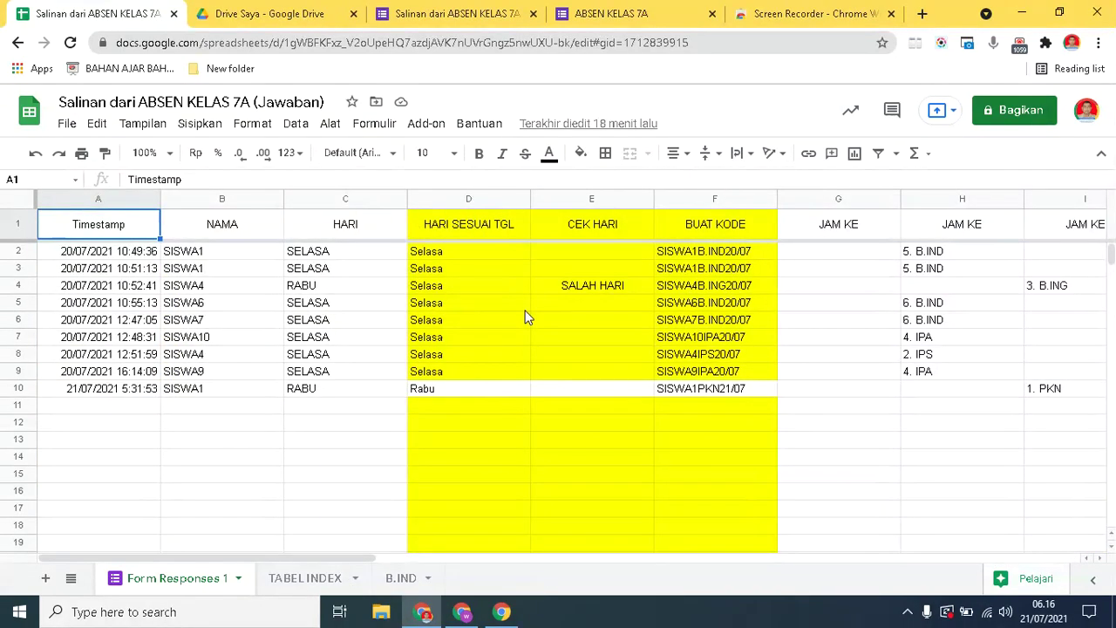
Inspect the HARI SESUAI TGL header formula in D1 and examine the yellow helper columns through KET. ABSEN JADI.
left_click(484, 224)
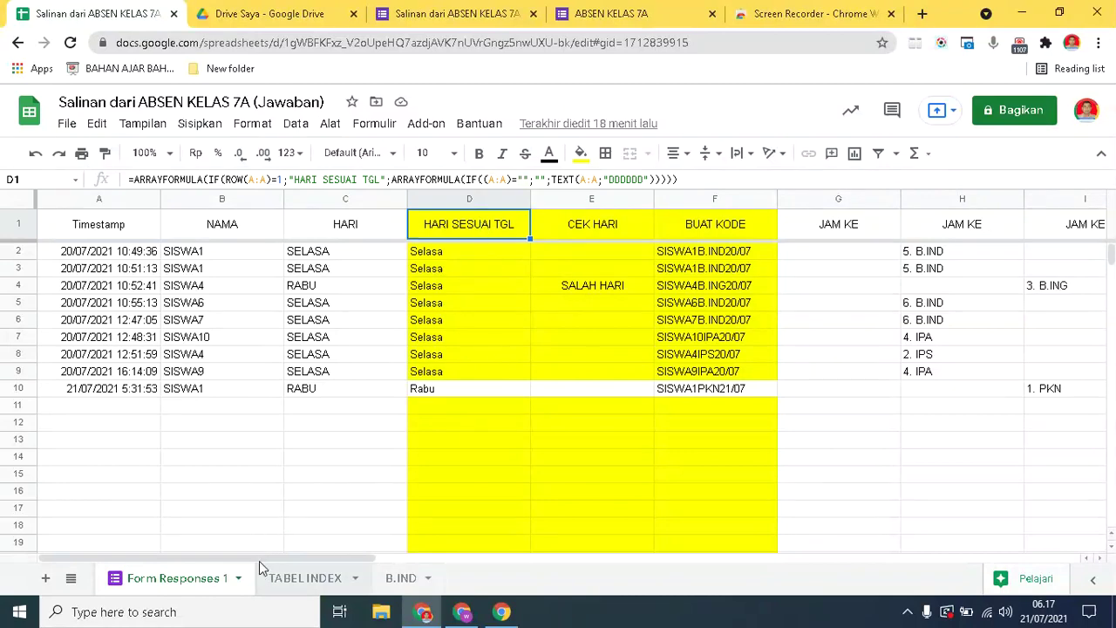
left_click_drag(275, 558, 679, 506)
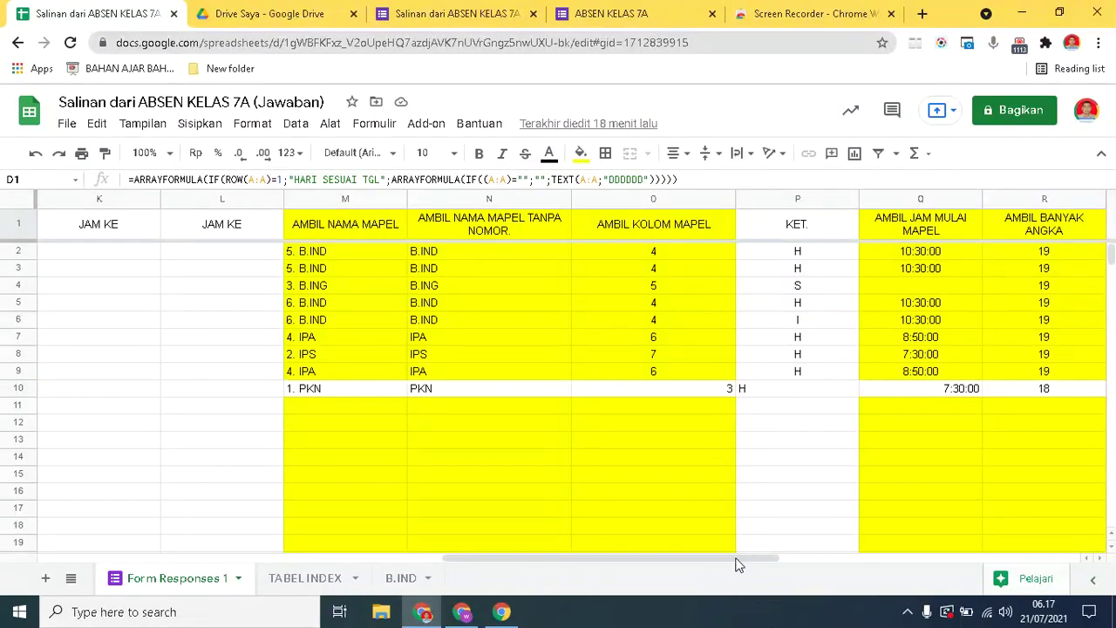
left_click_drag(740, 563, 1014, 523)
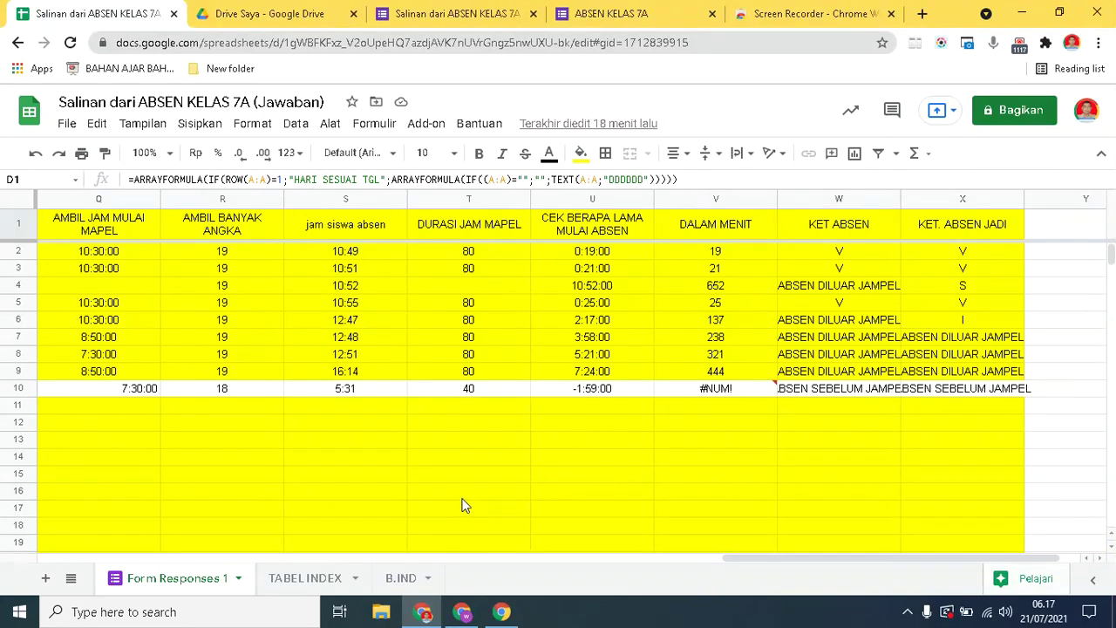
left_click_drag(922, 562, 897, 559)
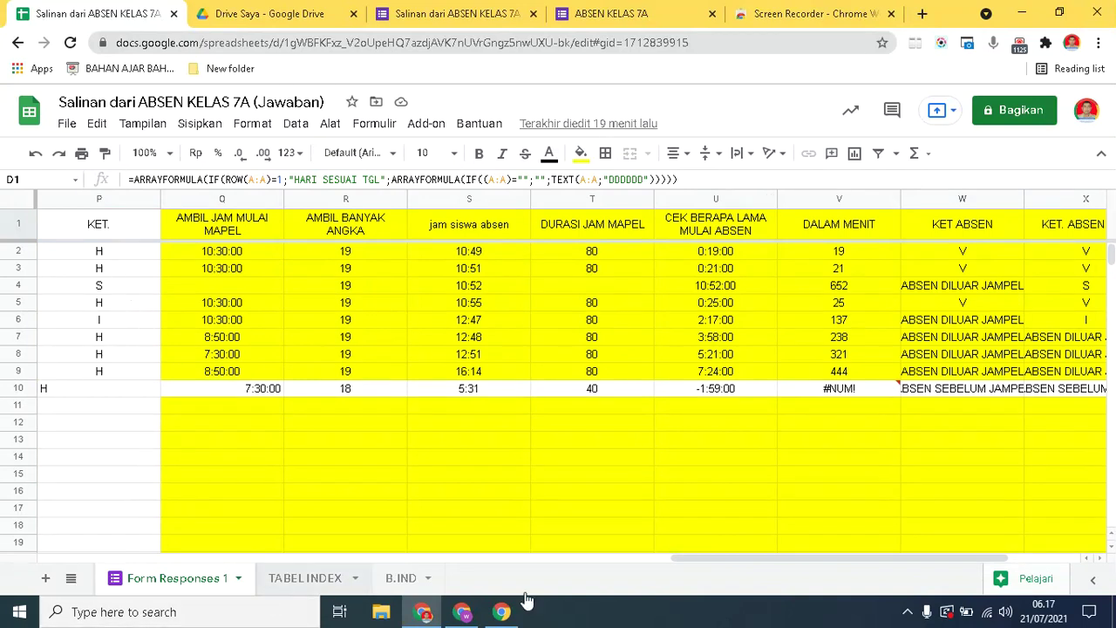
left_click_drag(738, 557, 581, 535)
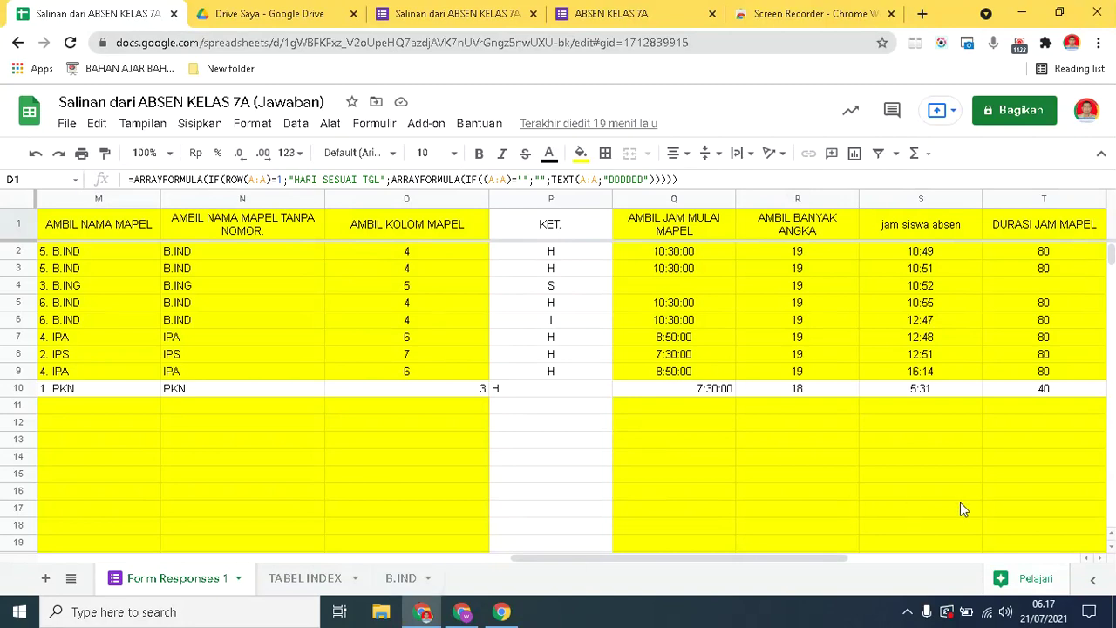
left_click_drag(807, 557, 726, 546)
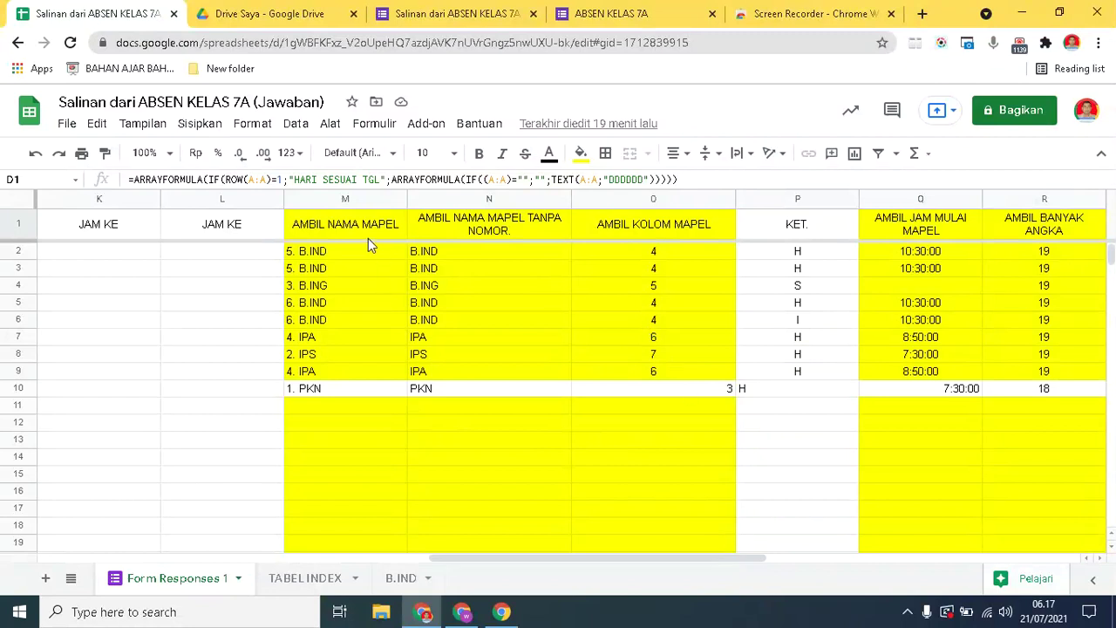
Bring up the available actions for JAM KE column K, dismiss them, and view the columns through KET. ABSEN JADI.
left_click(124, 202)
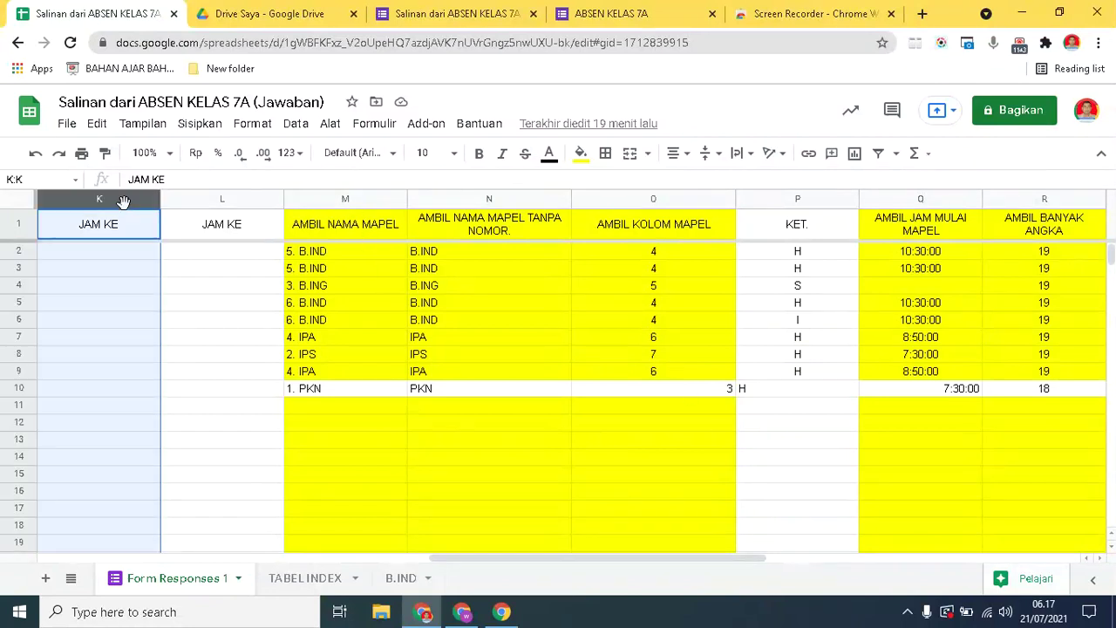
right_click(124, 201)
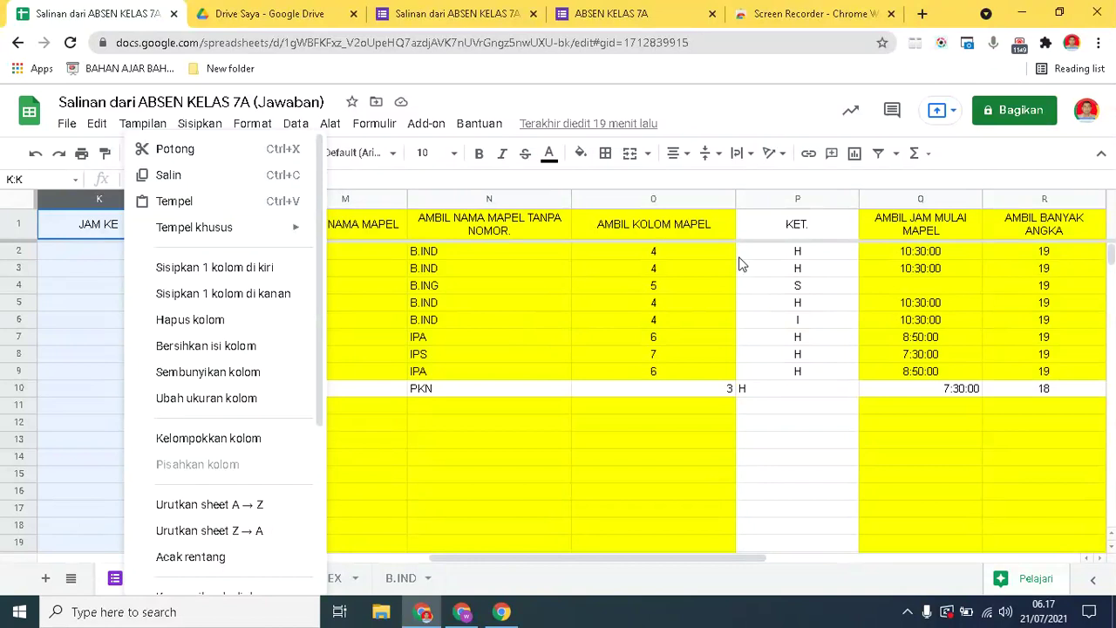
left_click(362, 184)
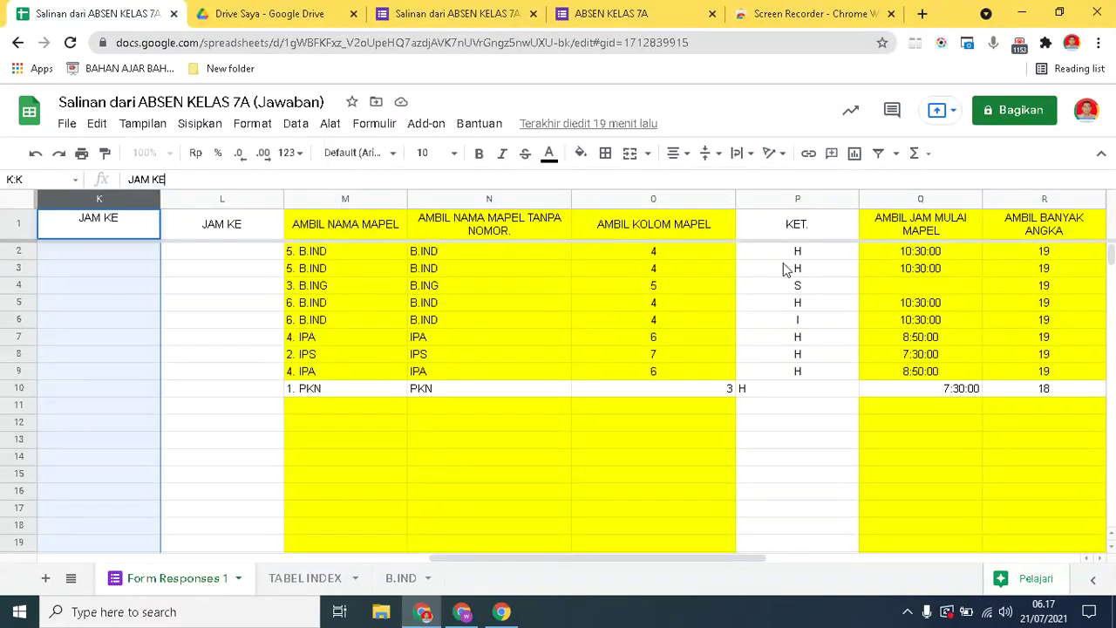
left_click_drag(660, 565, 908, 543)
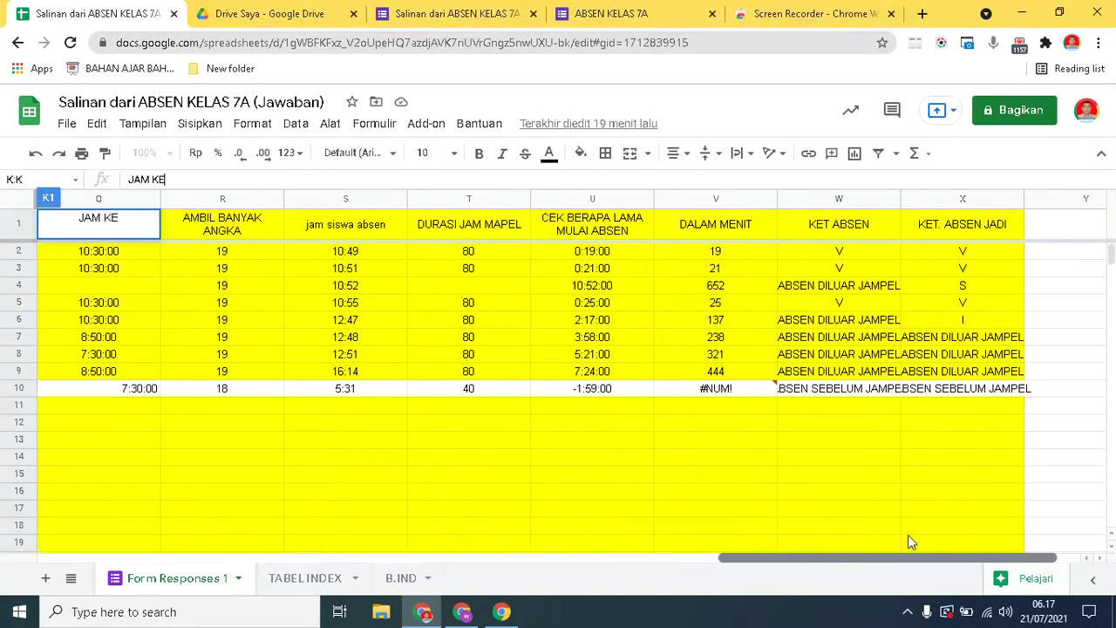
Switch from Form Responses 1 to the TABEL INDEX sheet and look through its tables down to TABEL DURASI JAM MAPEL.
left_click_drag(908, 542, 126, 567)
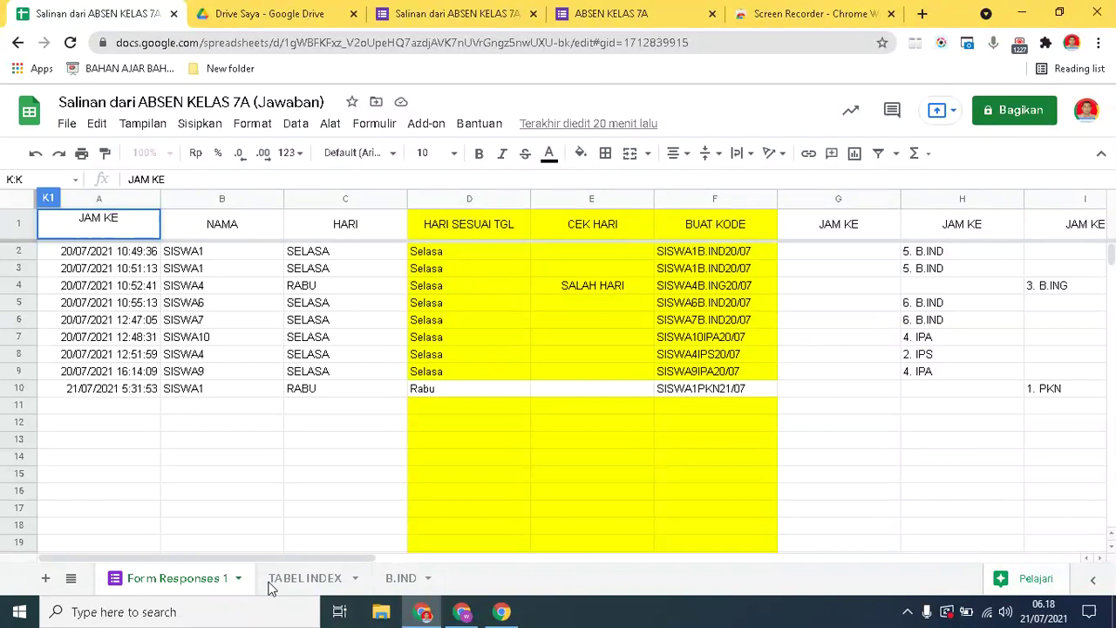
left_click(301, 580)
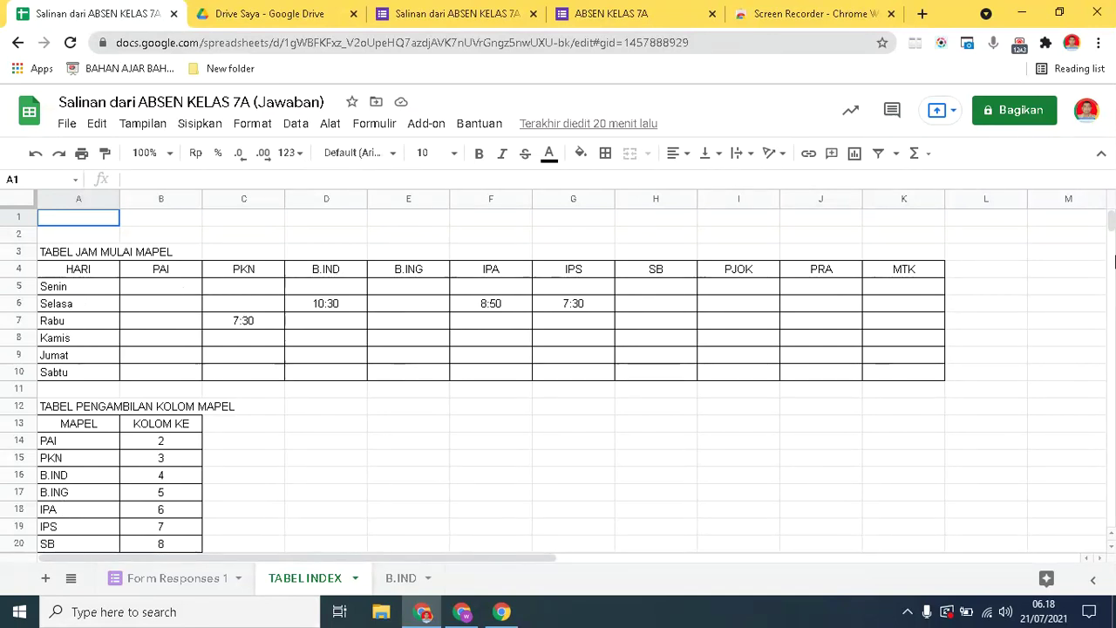
mouse_move(1110, 220)
left_mouse_down()
mouse_move(1112, 243)
mouse_move(1112, 216)
left_mouse_up()
left_click(150, 516)
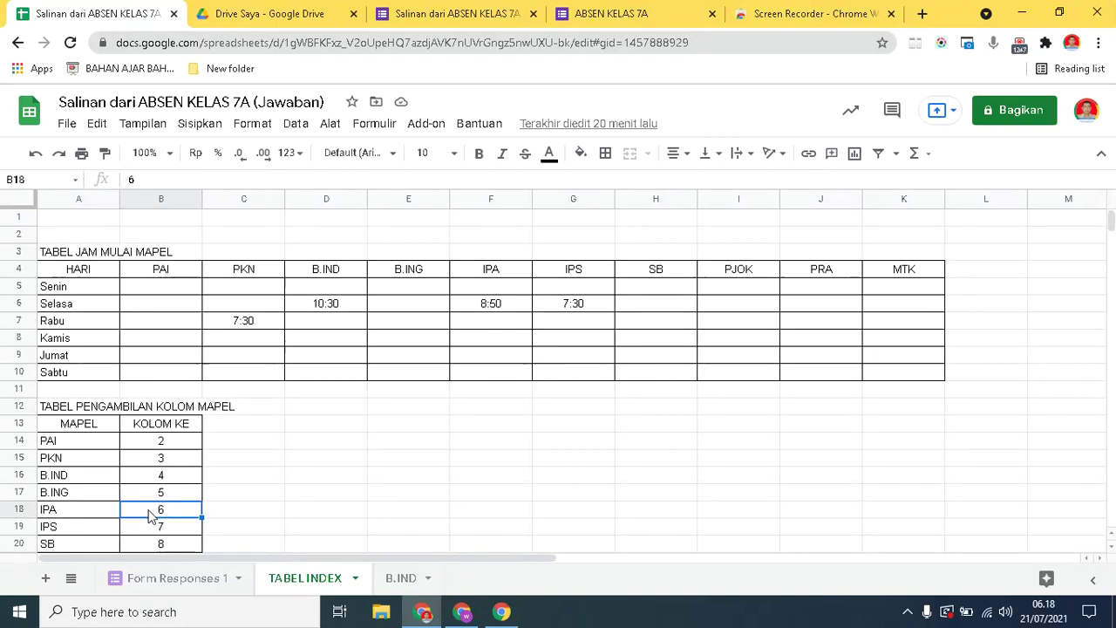
key("Down")
key("Down")
key("Down")
key("Down")
key("Down")
key("Down")
key("Down")
key("Down")
key("Down")
key("Down")
key("Down")
key("Down")
key("Down")
key("Down")
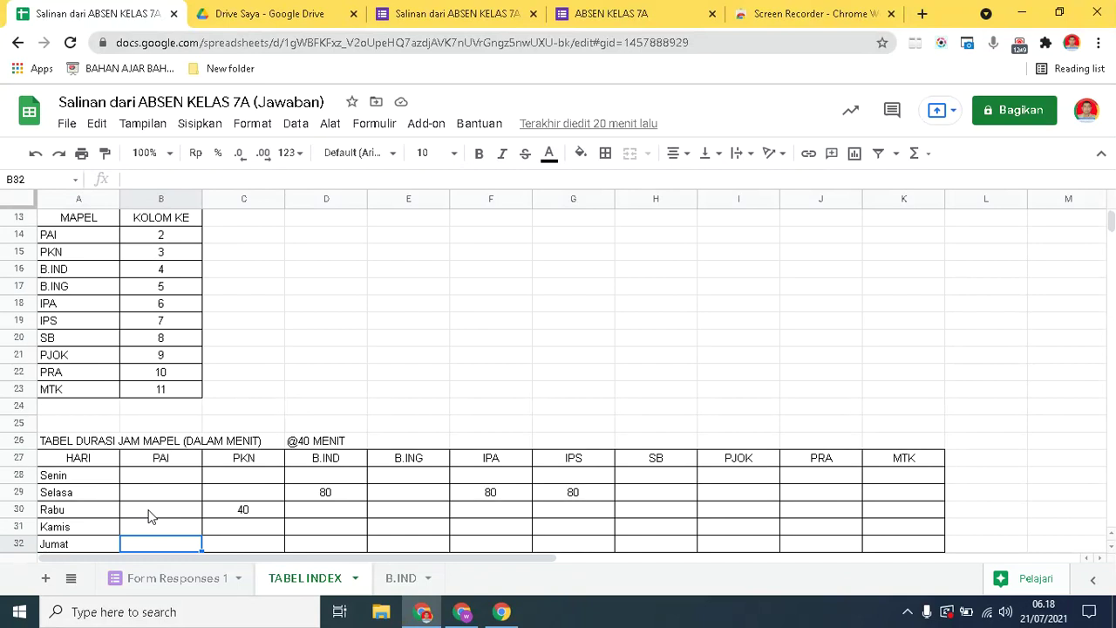
key("Down")
key("Down")
key("Down")
key("Down")
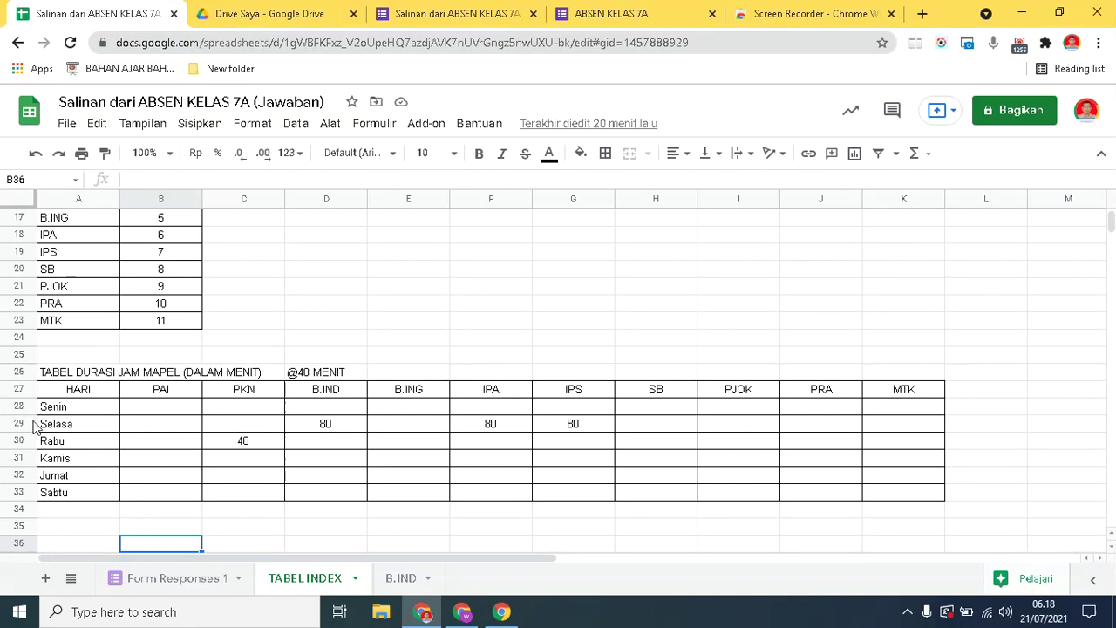
Check the Senin row of TABEL DURASI JAM MAPEL and return to TABEL JAM MULAI MAPEL at the start of the sheet.
left_click(89, 407)
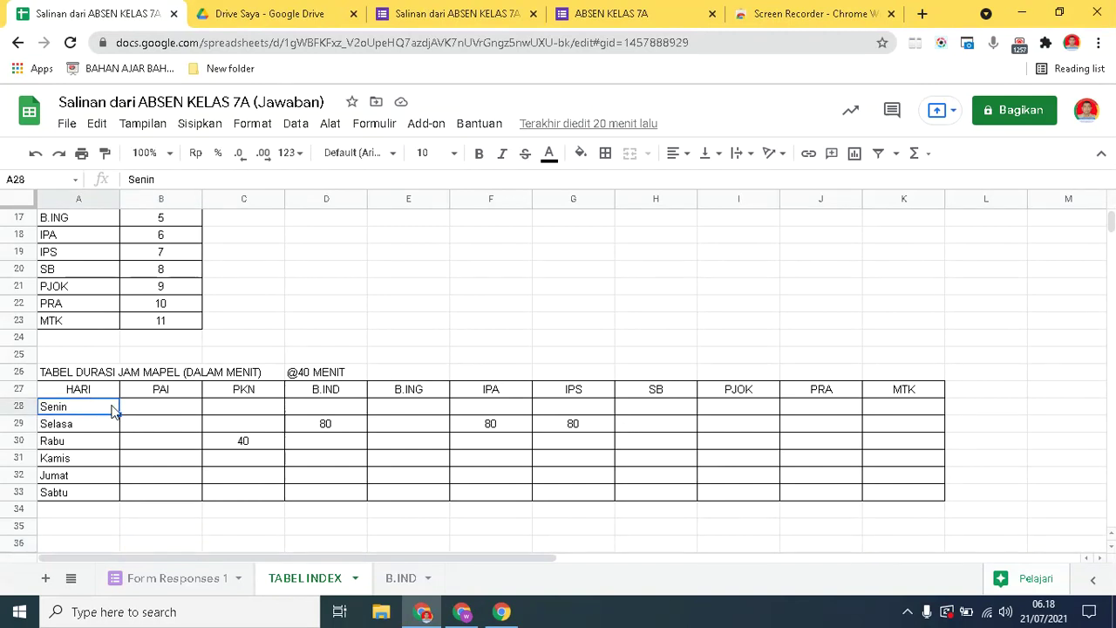
key("Up")
key("Up")
key("Up")
key("Up")
key("Up")
key("Up")
key("Up")
key("Up")
key("Up")
key("Up")
key("Up")
key("Up")
key("Up")
key("Up")
key("Up")
key("Up")
key("Up")
key("Up")
key("Up")
key("Up")
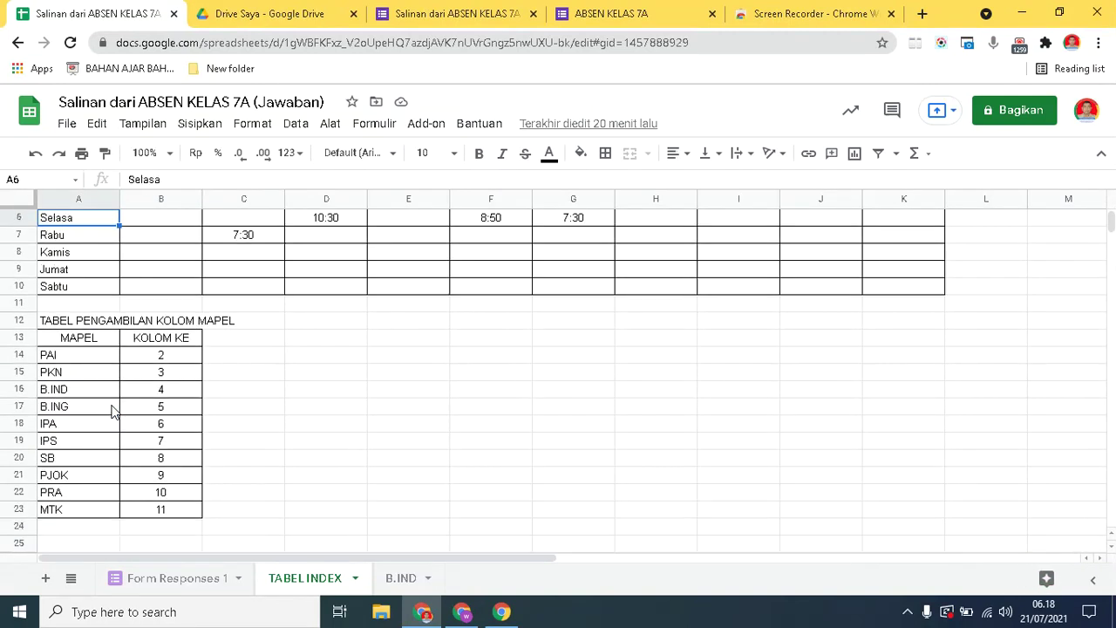
key("Up")
key("Up")
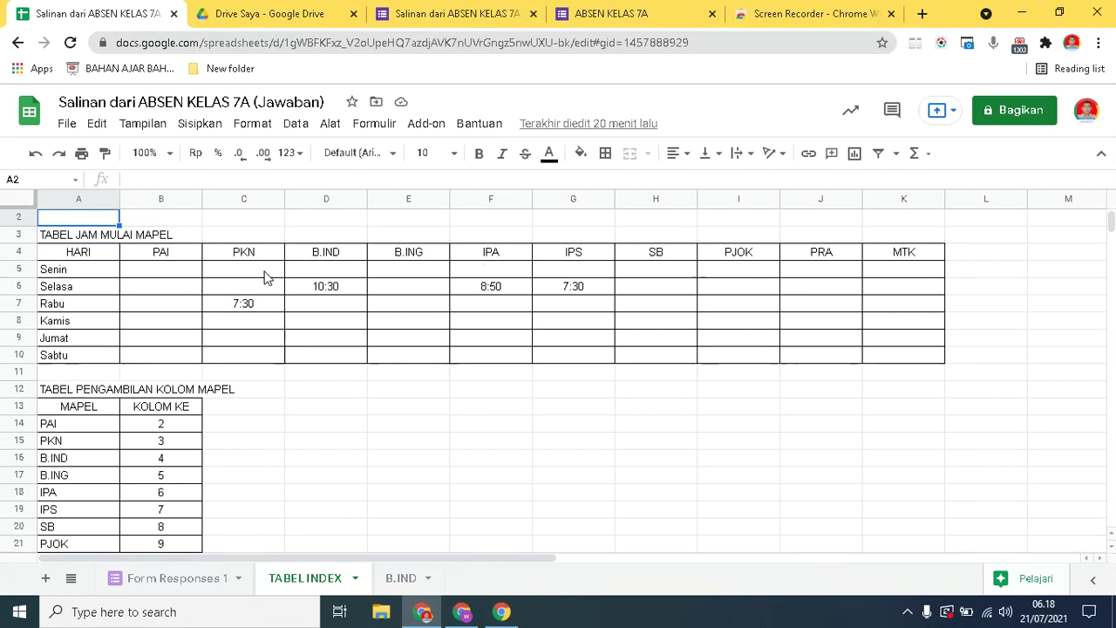
Examine the Rabu start time for PKN, the Selasa cells for PKN, IPS and SB, and the Senin PAI cell.
left_click(71, 302)
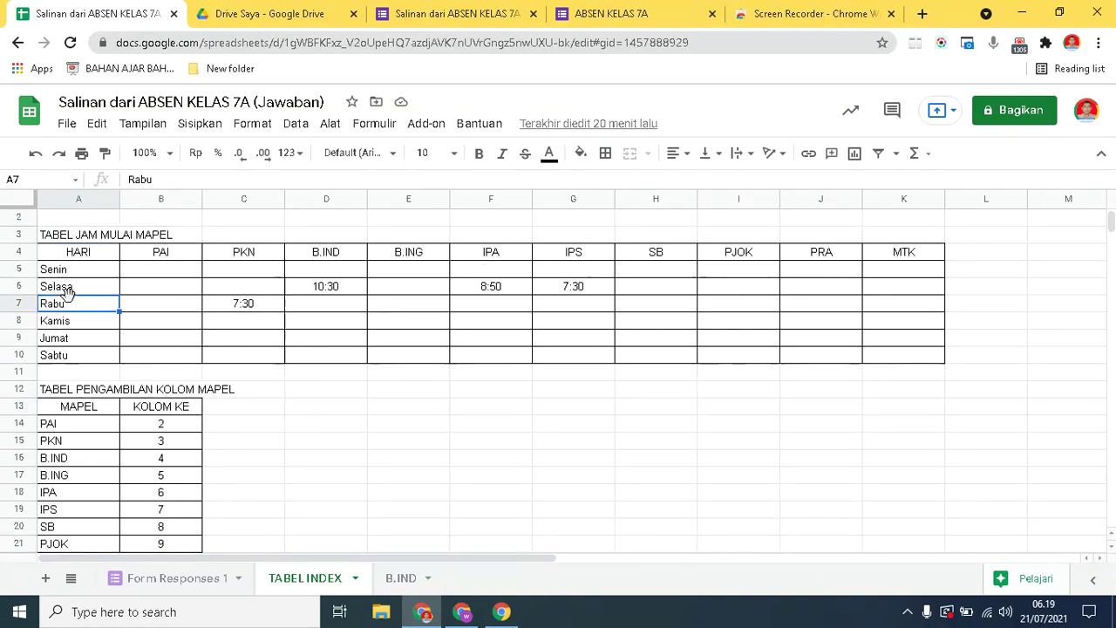
left_click(255, 307)
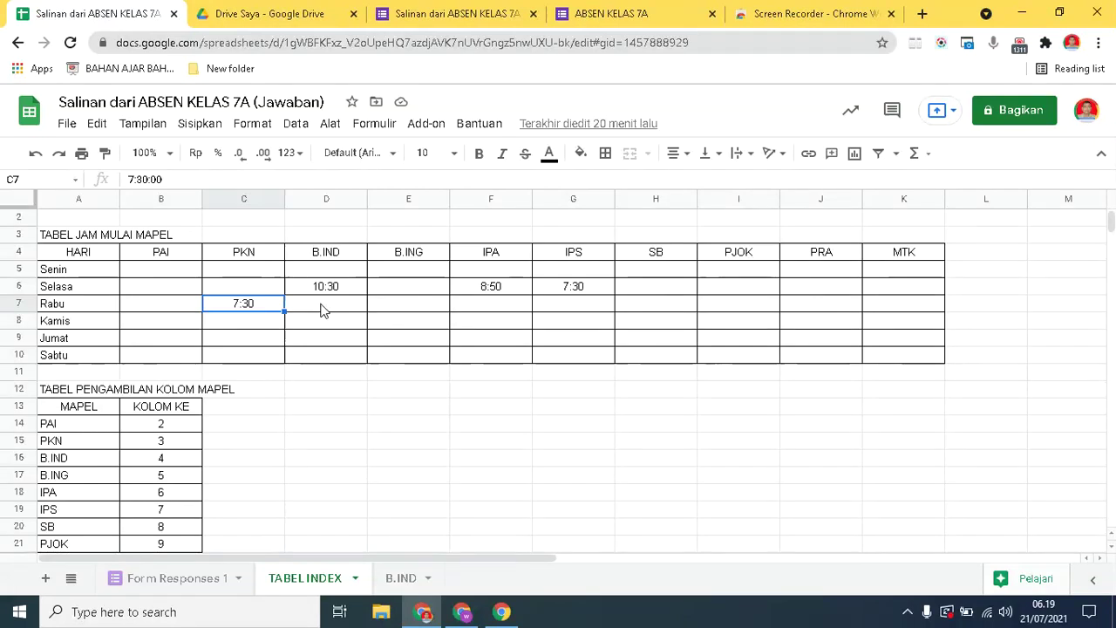
left_click(248, 287)
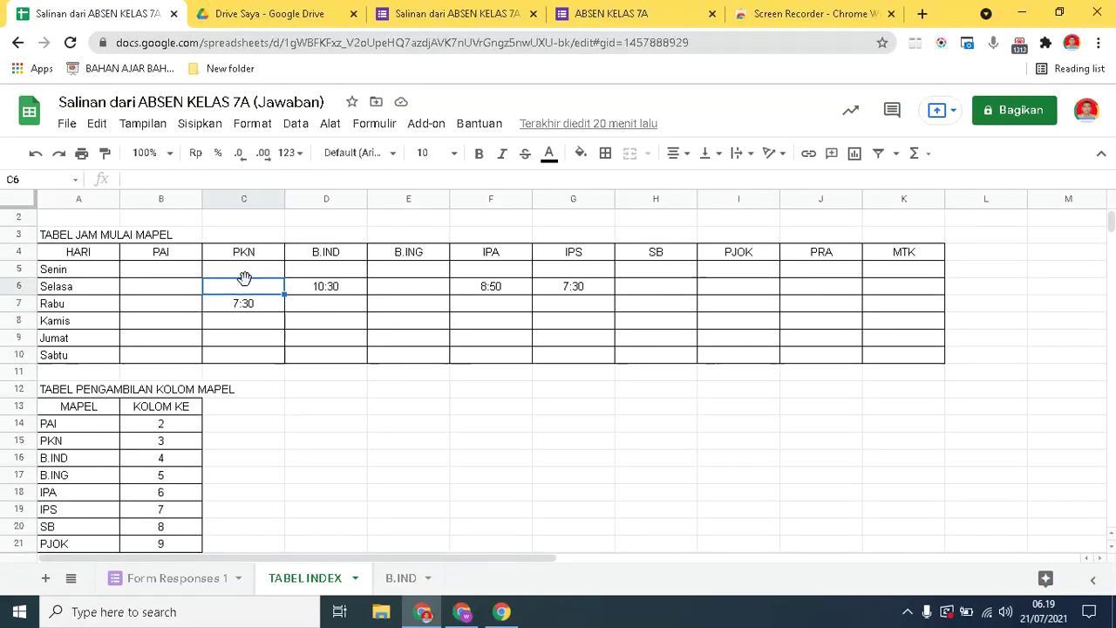
left_click(567, 291)
left_click(642, 290)
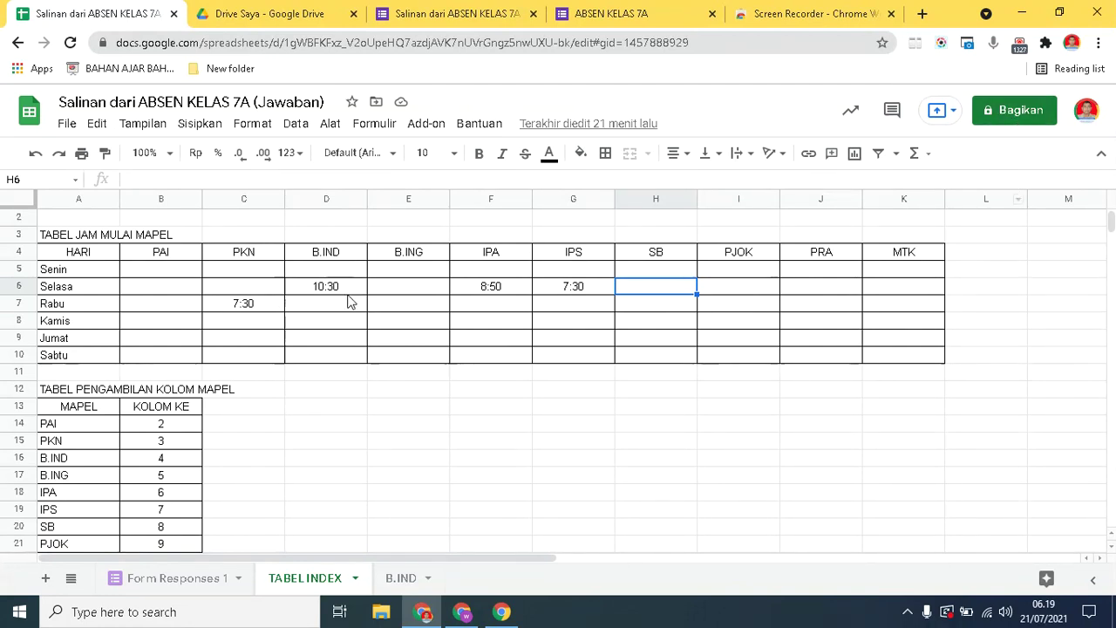
left_click(159, 271)
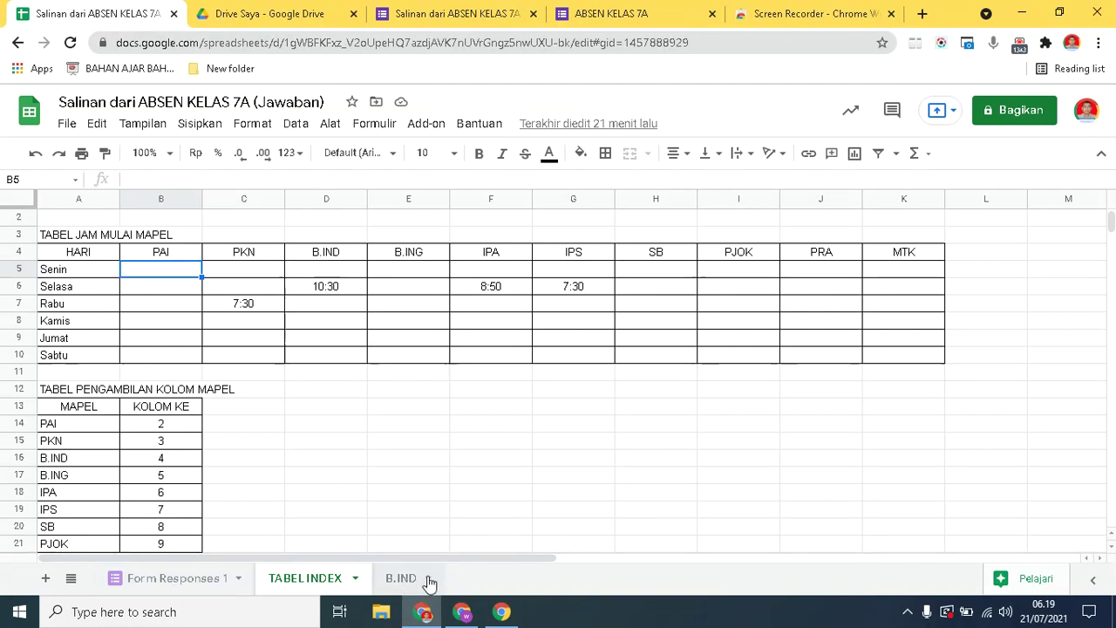
Review how TABEL JAM MULAI MAPEL is filled per day, inspecting the Selasa start times for B.IND, IPA and IPS.
left_click(455, 421)
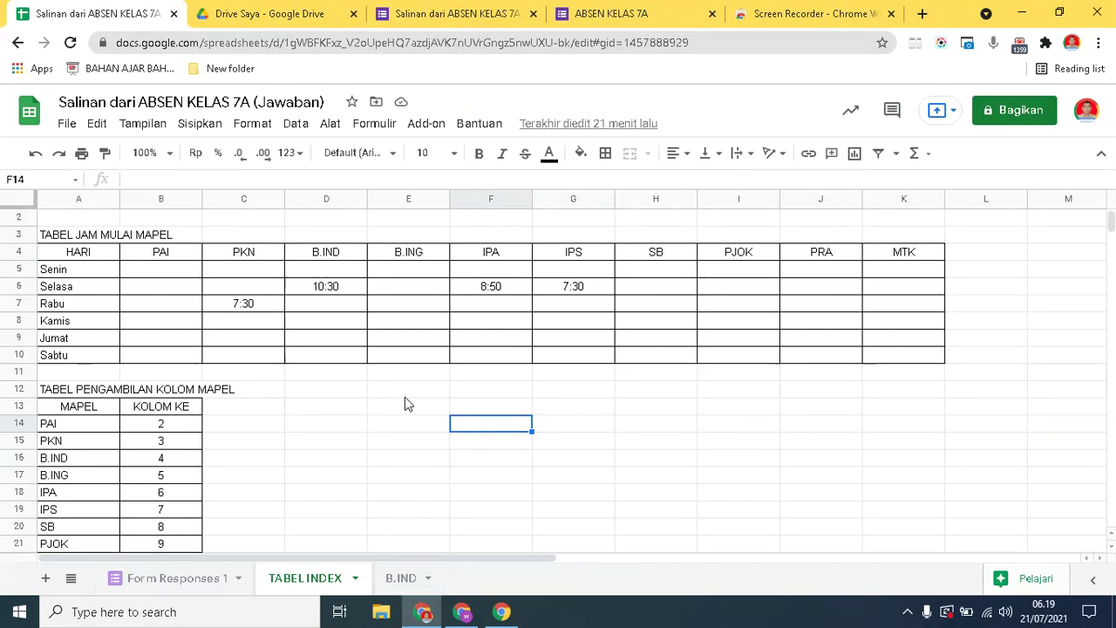
left_click(244, 290)
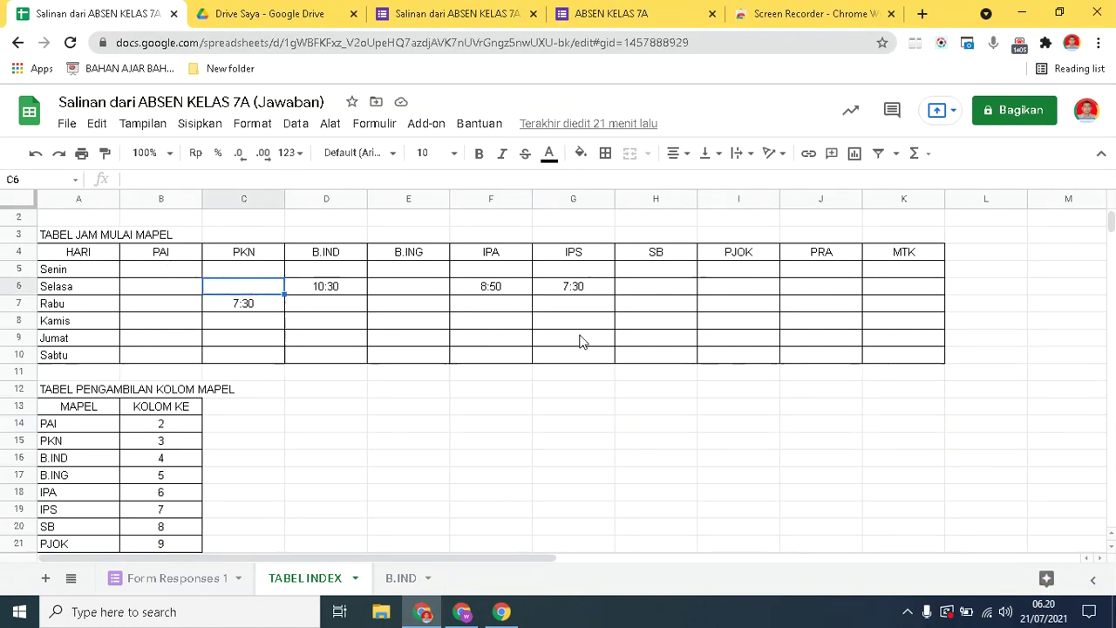
left_click(579, 303)
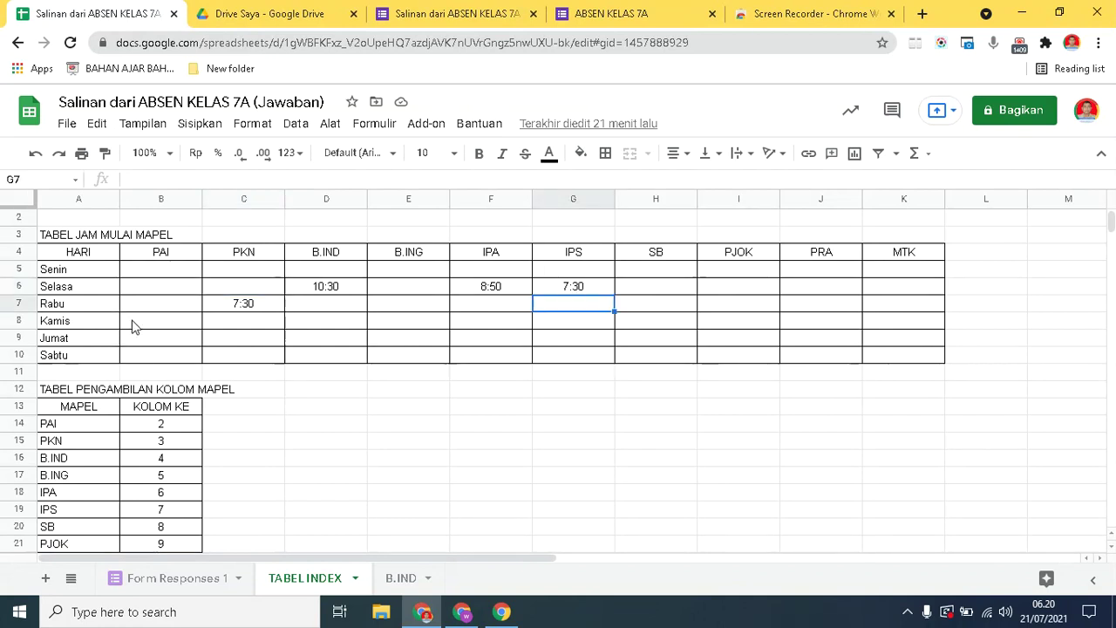
left_click(153, 272)
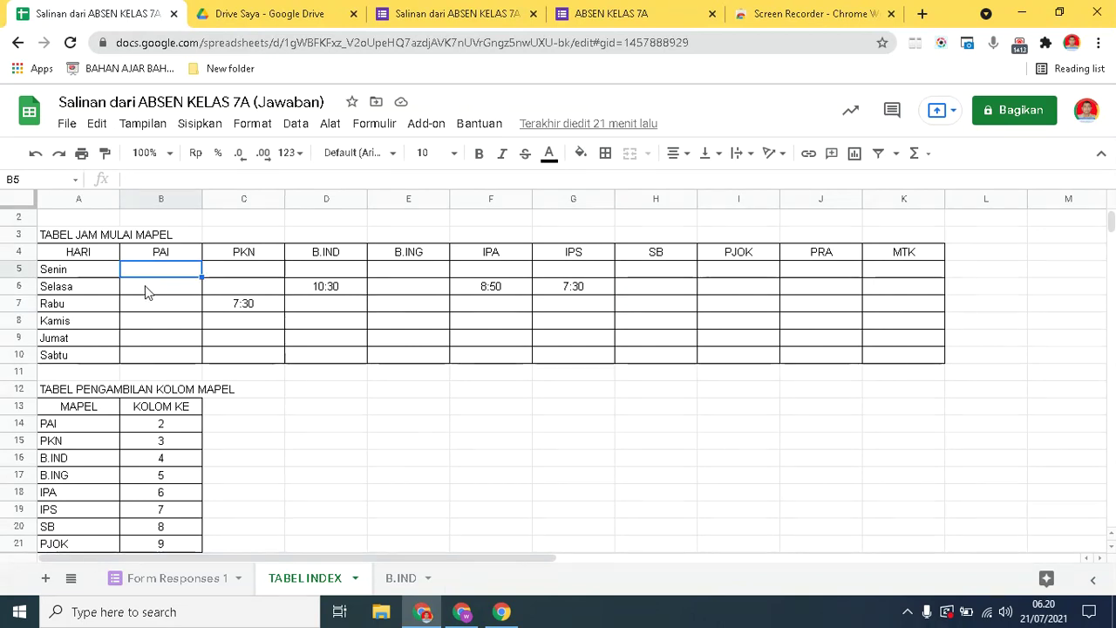
left_click(24, 285)
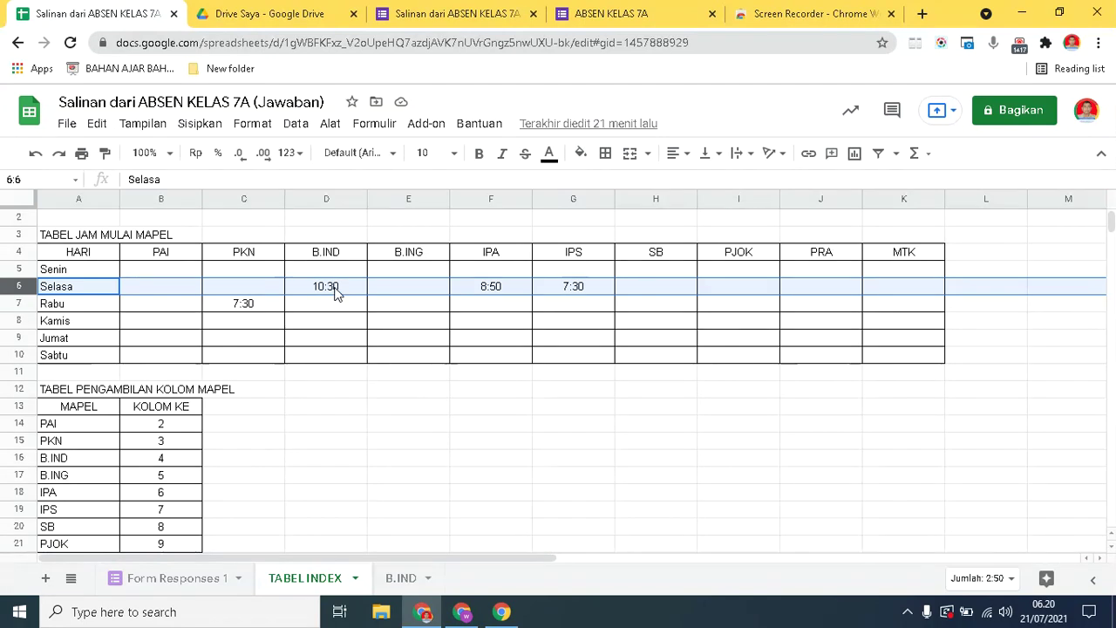
left_click(335, 292)
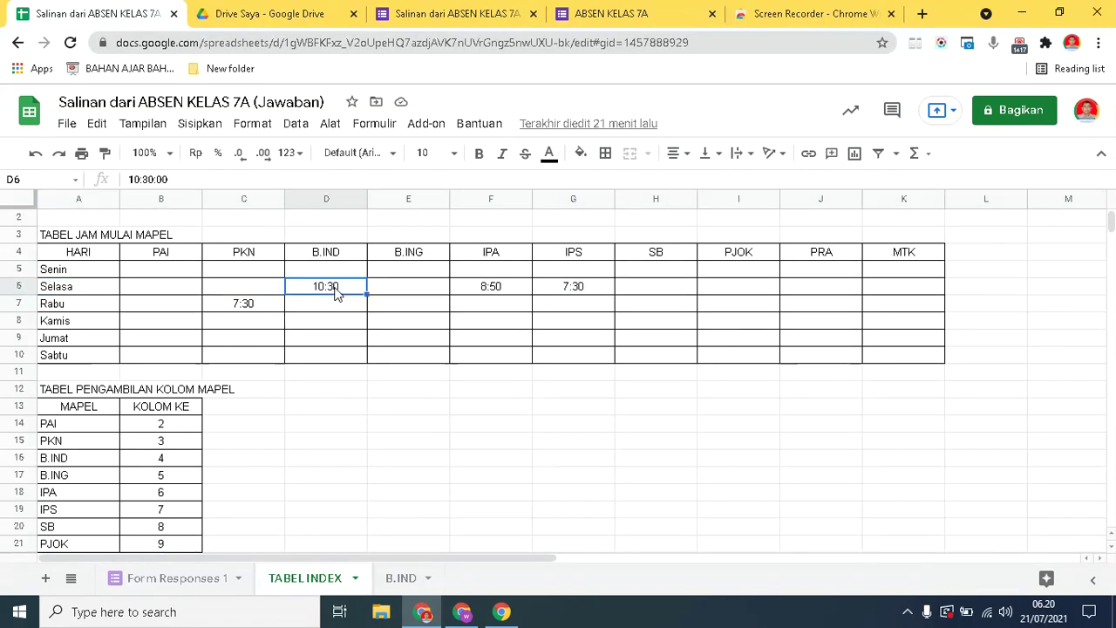
left_click(499, 287)
left_click(589, 288)
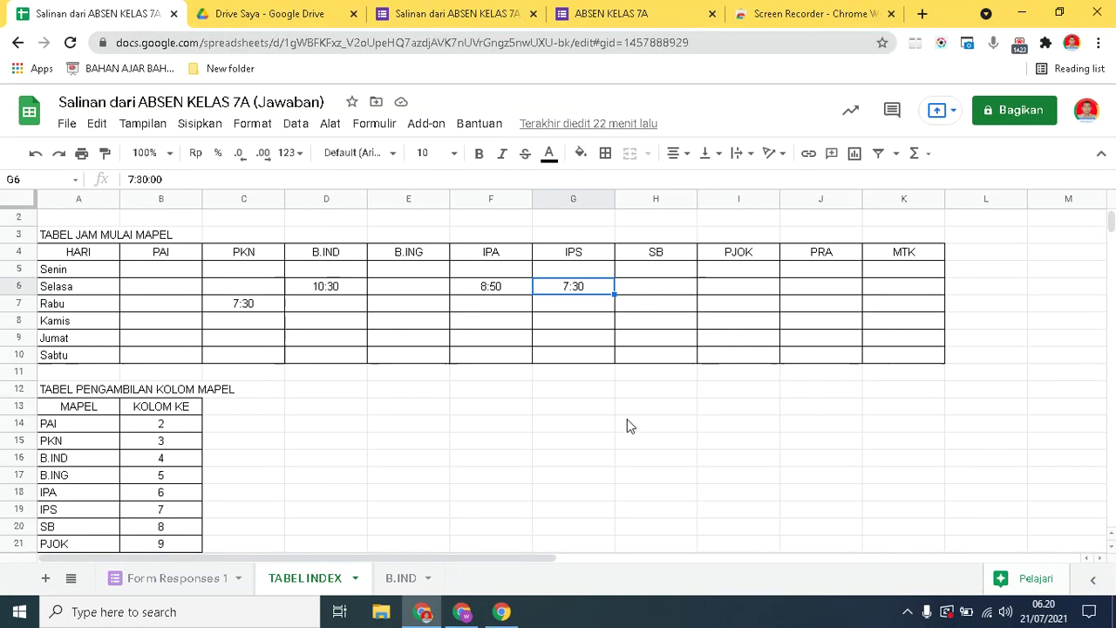
Compare PKN's KOLOM KE number with the subject columns of TABEL JAM MULAI MAPEL, starting from the HARI header.
left_click(138, 435)
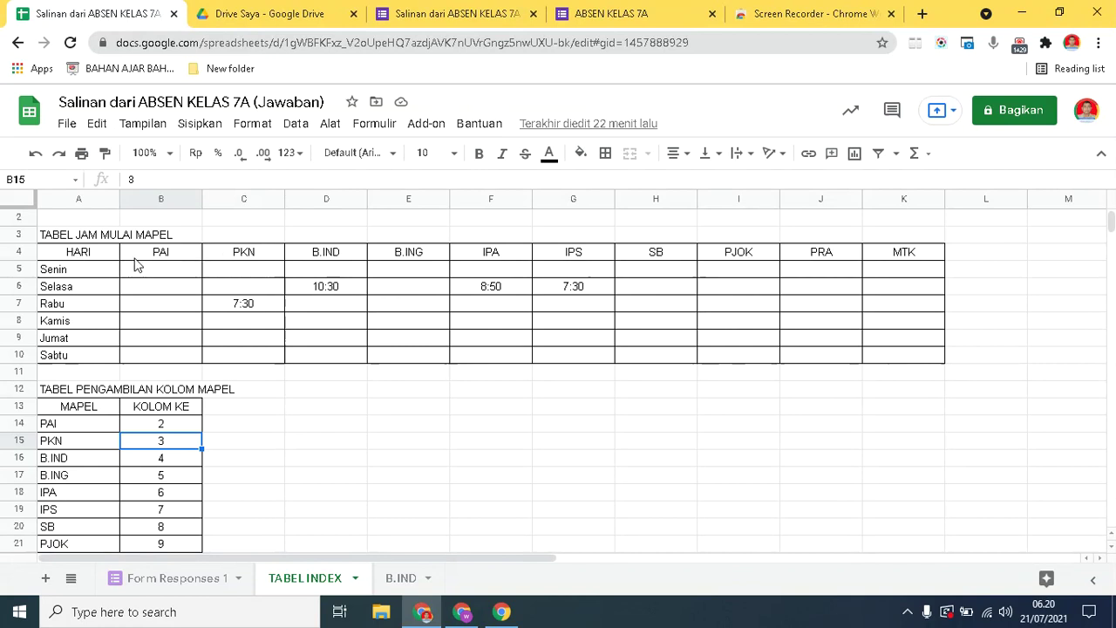
left_click(92, 258)
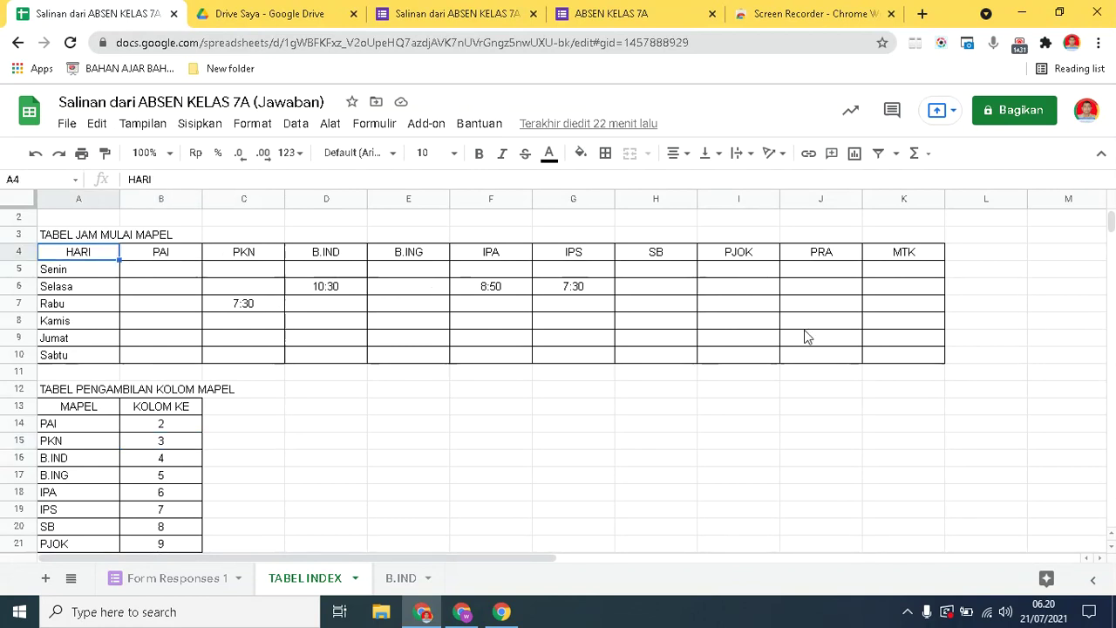
left_click_drag(1110, 226, 1111, 222)
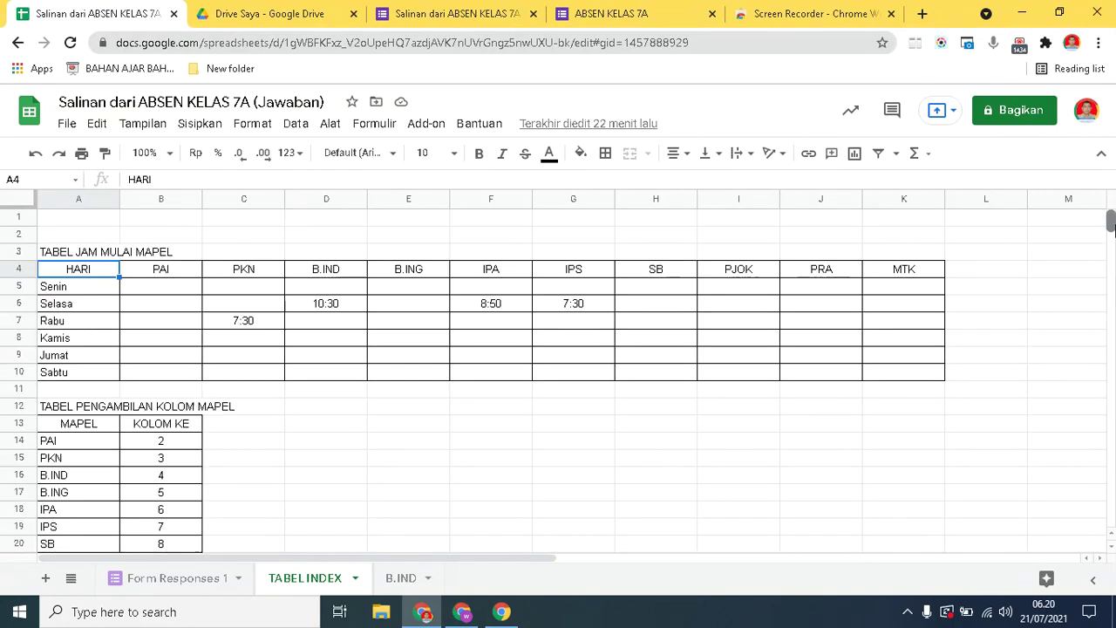
Go to TABEL DURASI JAM MAPEL and examine its Senin row across the PAI and PKN duration cells.
left_click(327, 488)
key("Down")
key("Down")
key("Down")
key("Down")
key("Down")
key("Down")
key("Down")
key("Down")
key("Down")
key("Down")
key("Down")
key("Down")
key("Down")
key("Down")
key("Down")
key("Down")
key("Down")
key("Down")
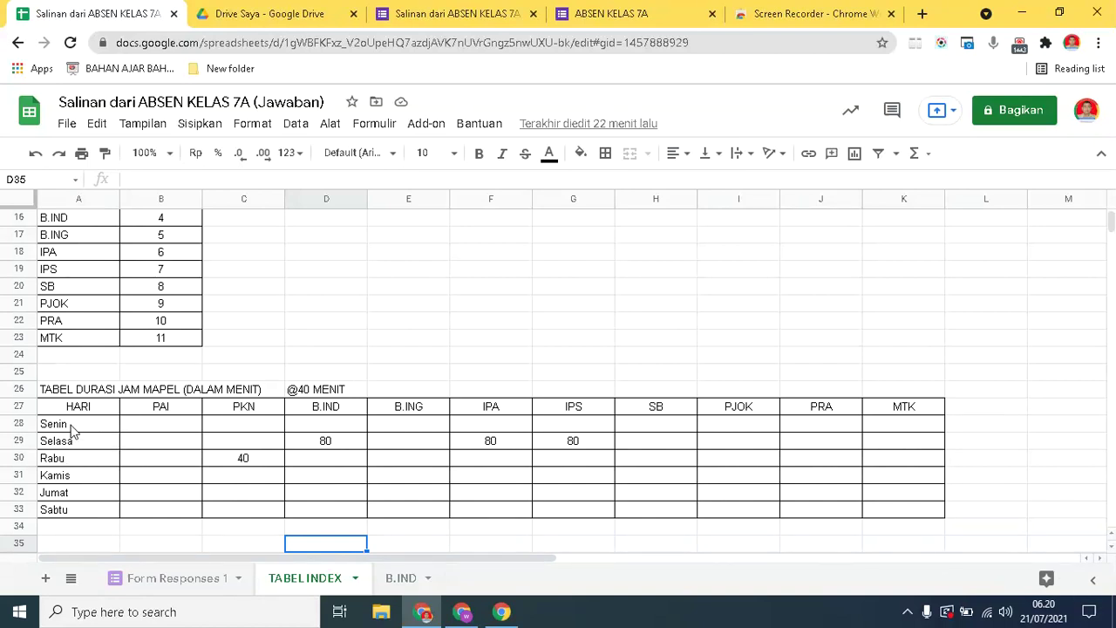
left_click(171, 427)
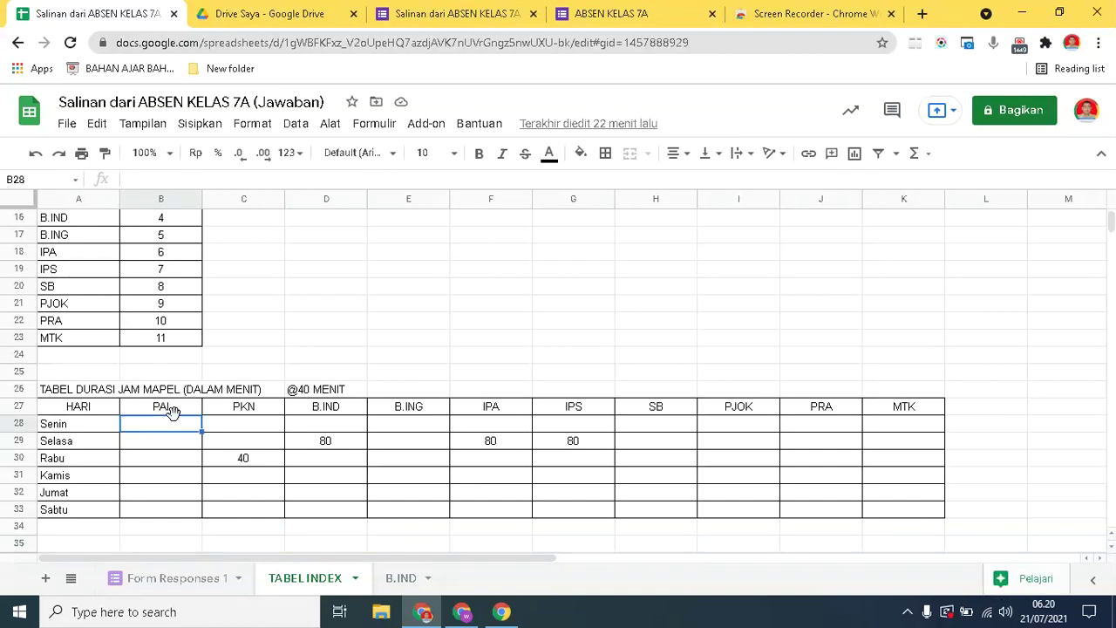
left_click(74, 423)
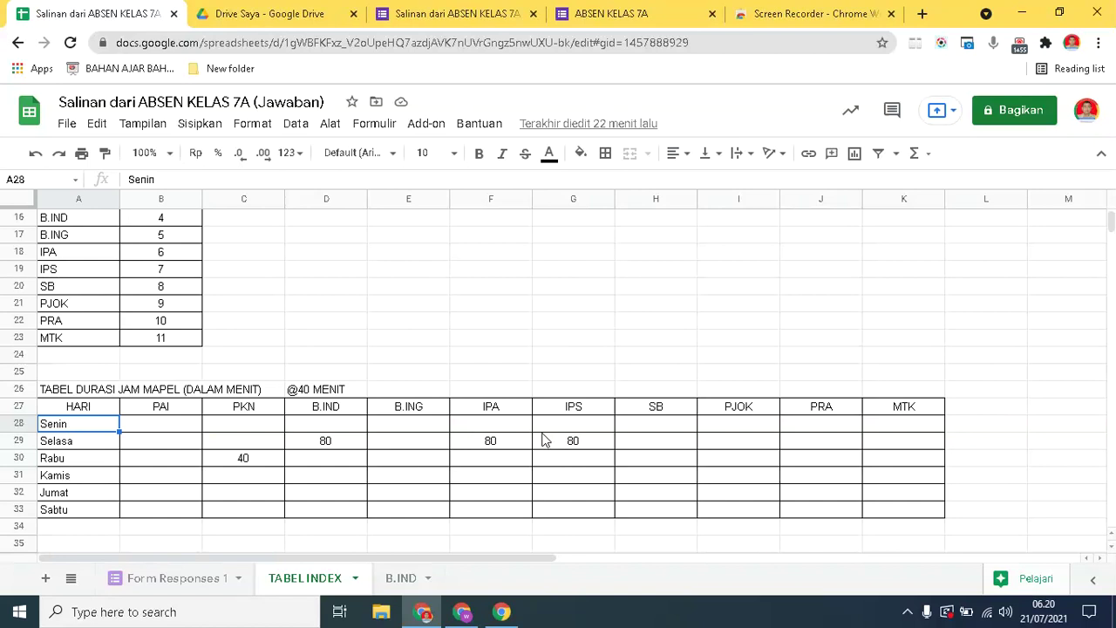
key("Right")
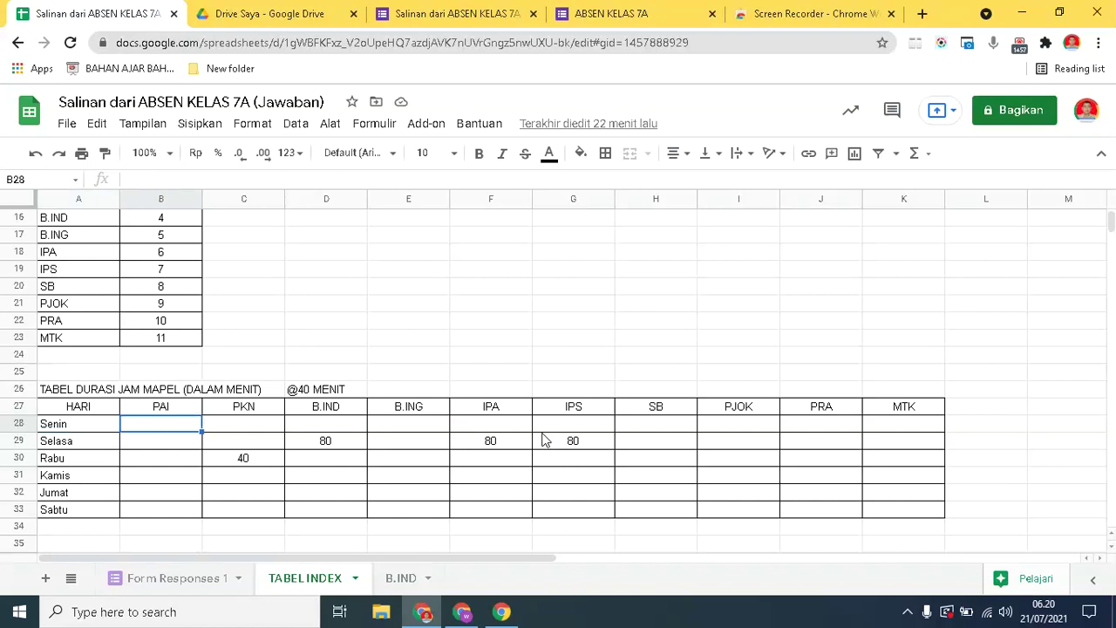
key("Right")
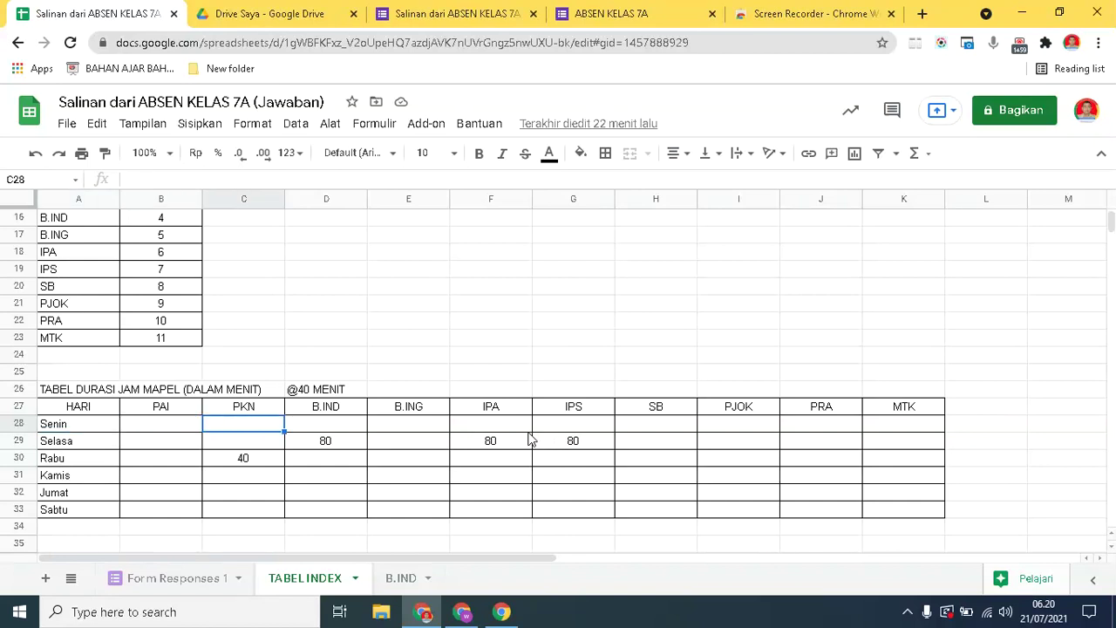
Return to TABEL PENGAMBILAN KOLOM MAPEL and check the KOLOM KE numbers for PAI, PKN and SB.
scroll(1110, 222, "up", 5)
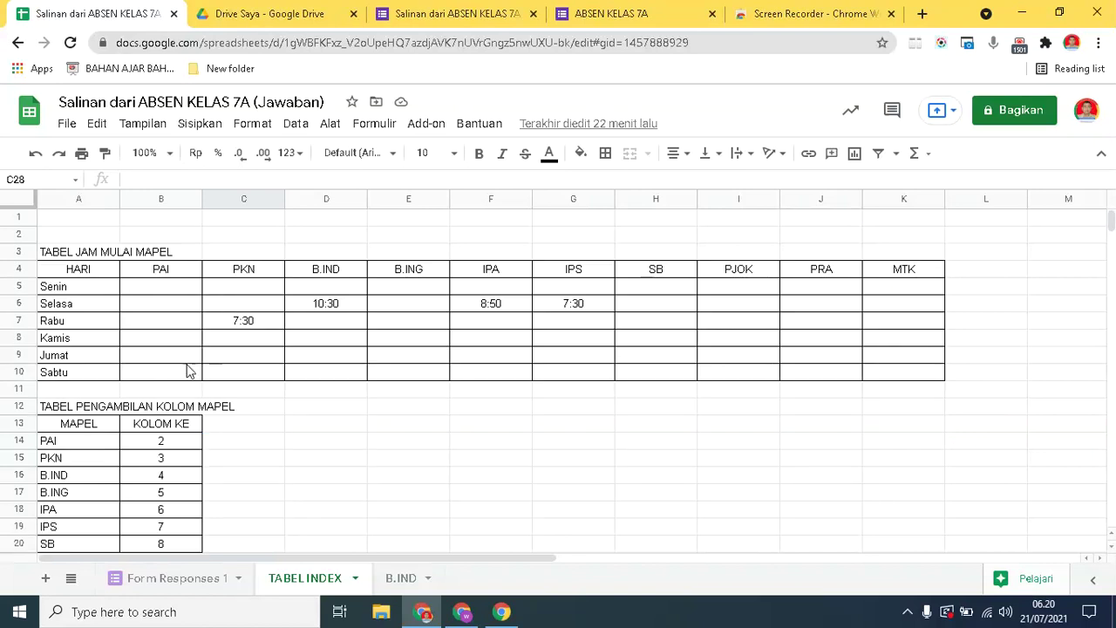
left_click(139, 444)
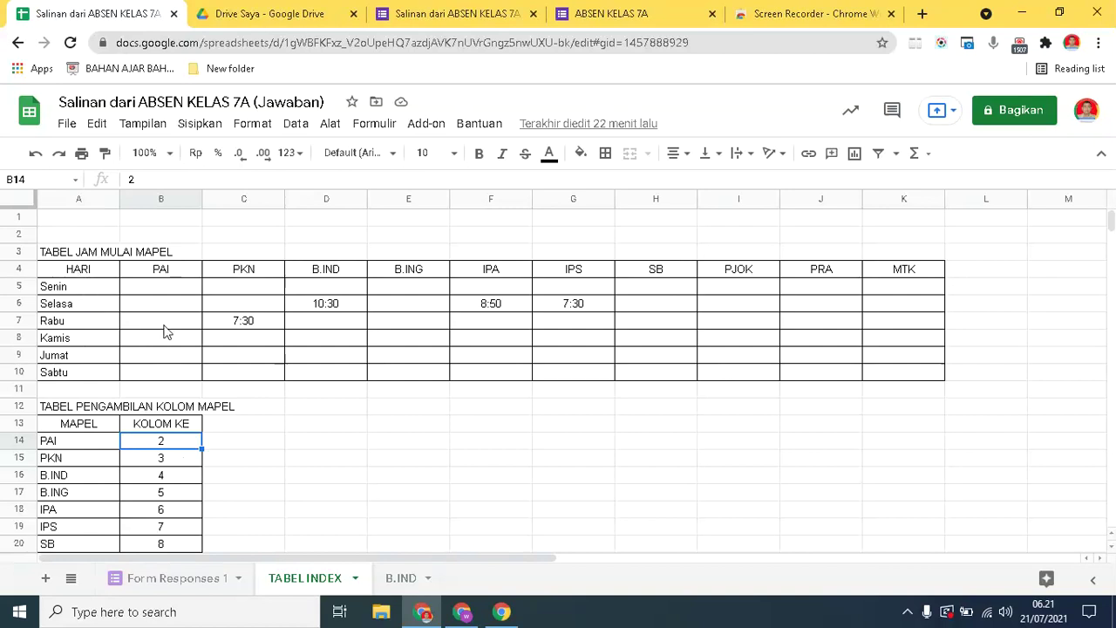
left_click(157, 460)
left_click(154, 545)
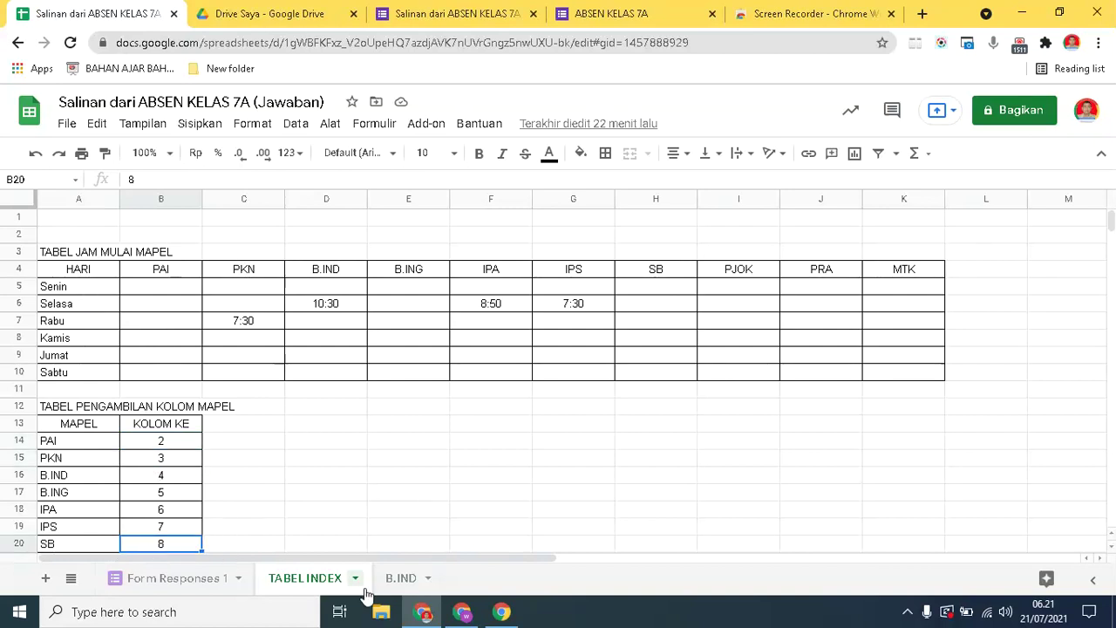
Switch to the B.IND attendance sheet, view the available sheet actions and dismiss them, and select the MAPEL label in A1.
left_click(401, 580)
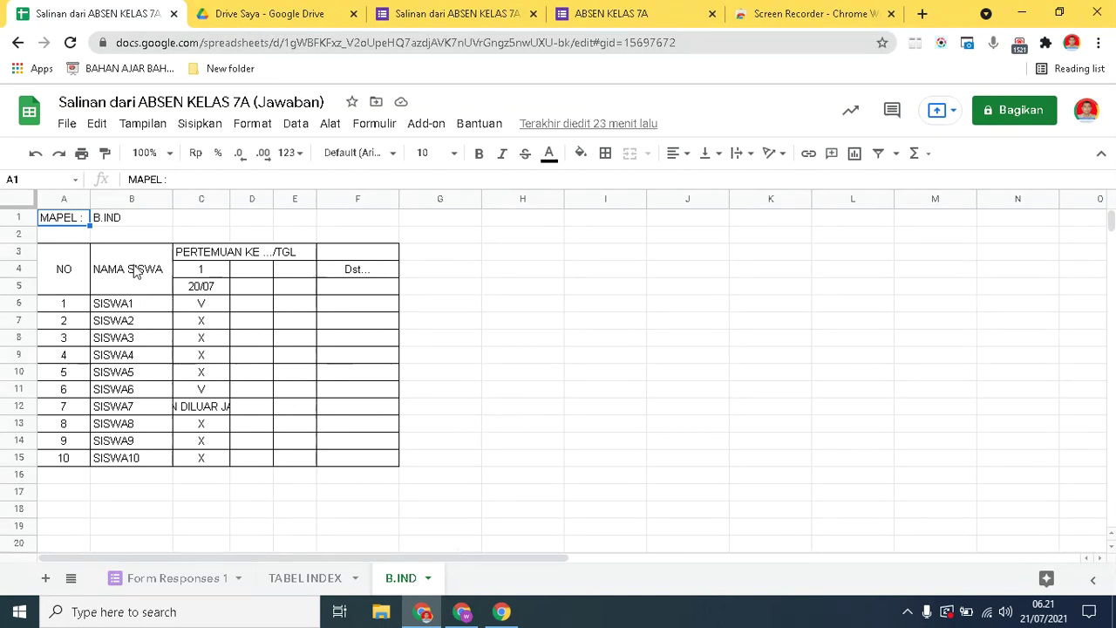
left_click(429, 579)
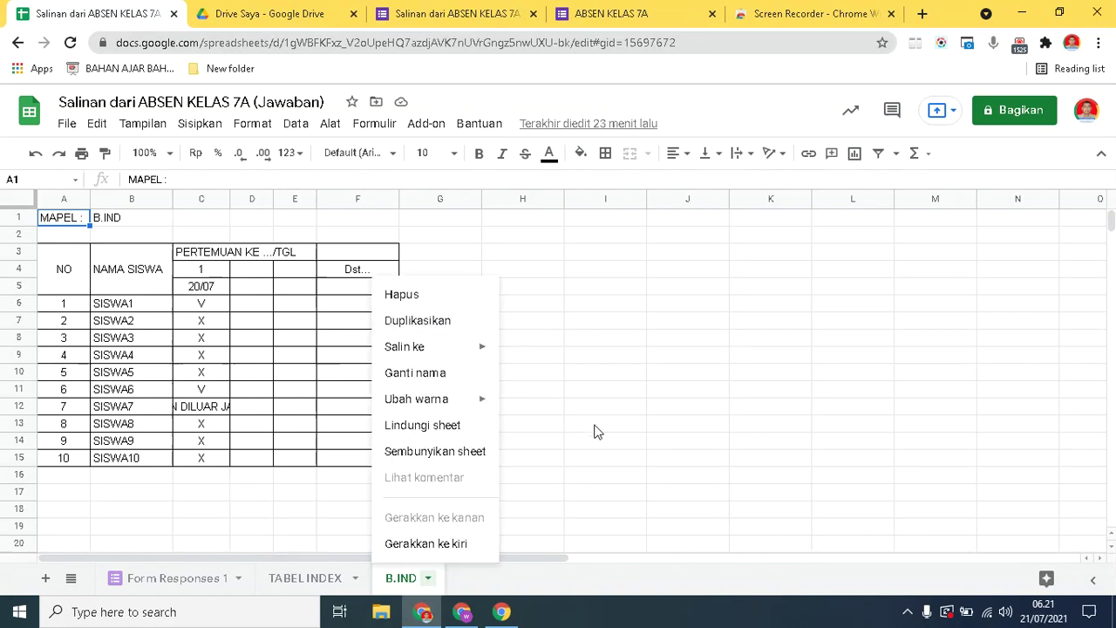
left_click(625, 414)
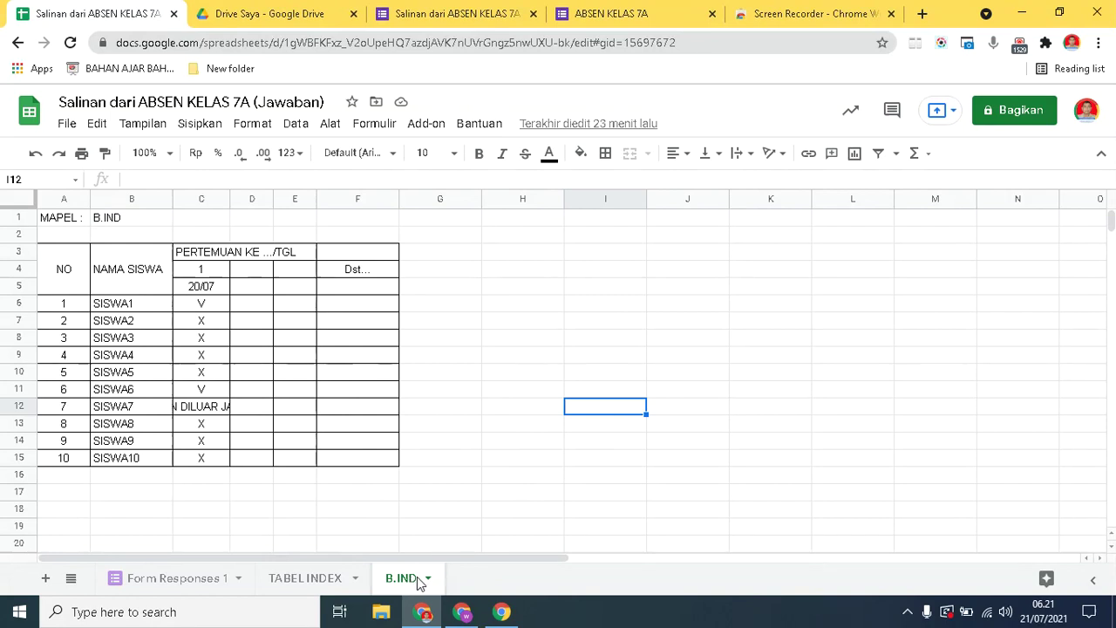
left_click(77, 219)
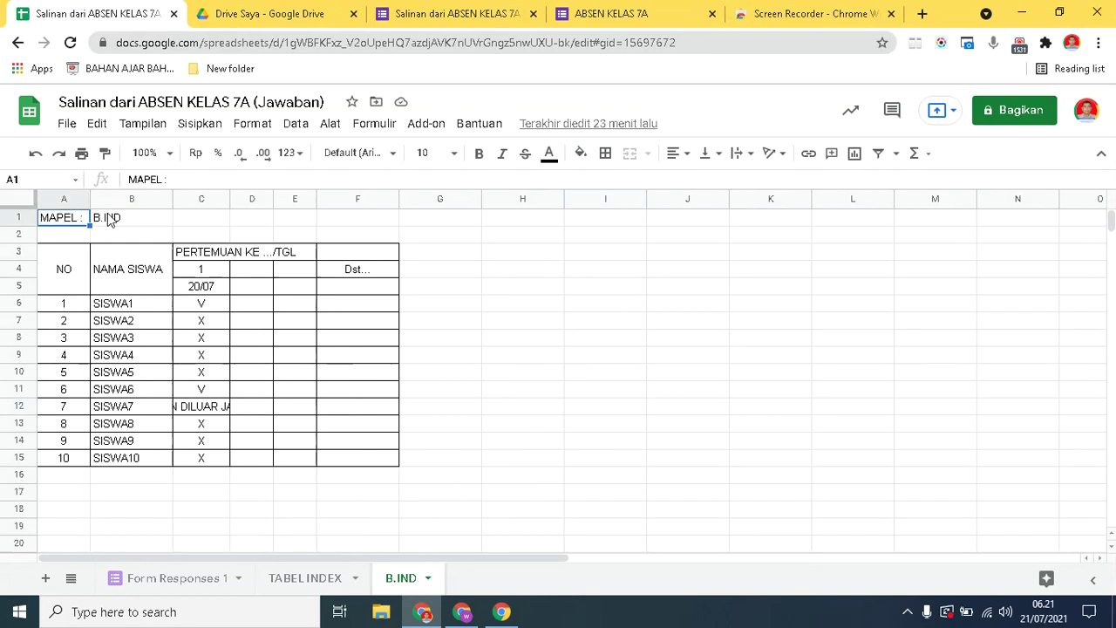
Check the subject name in B1 and clear the first meeting's date in C5.
left_click(113, 220)
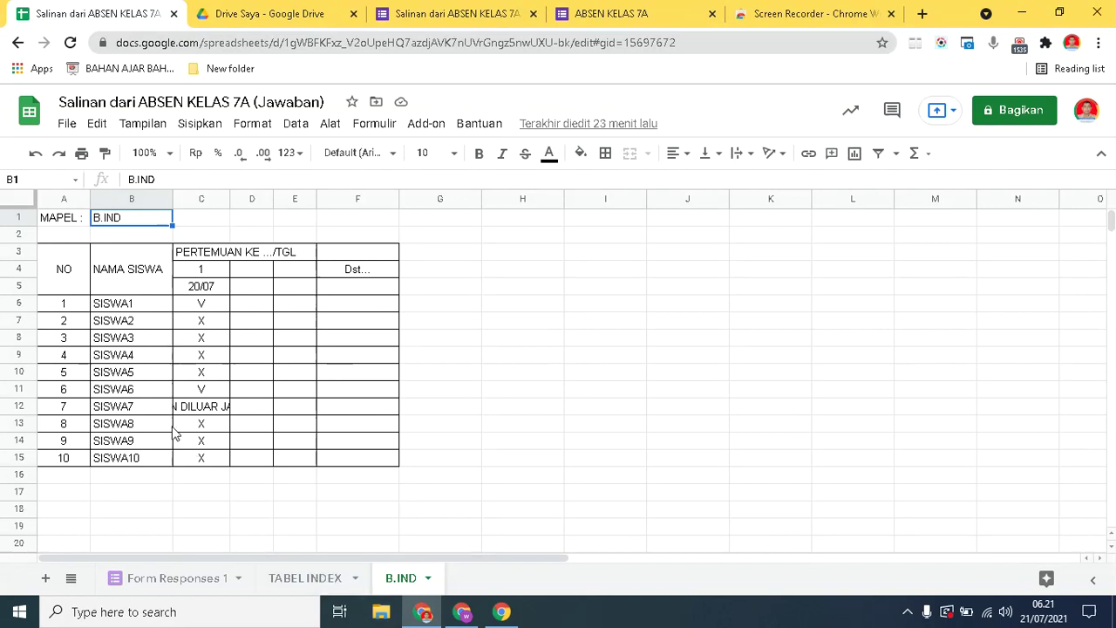
left_click(205, 289)
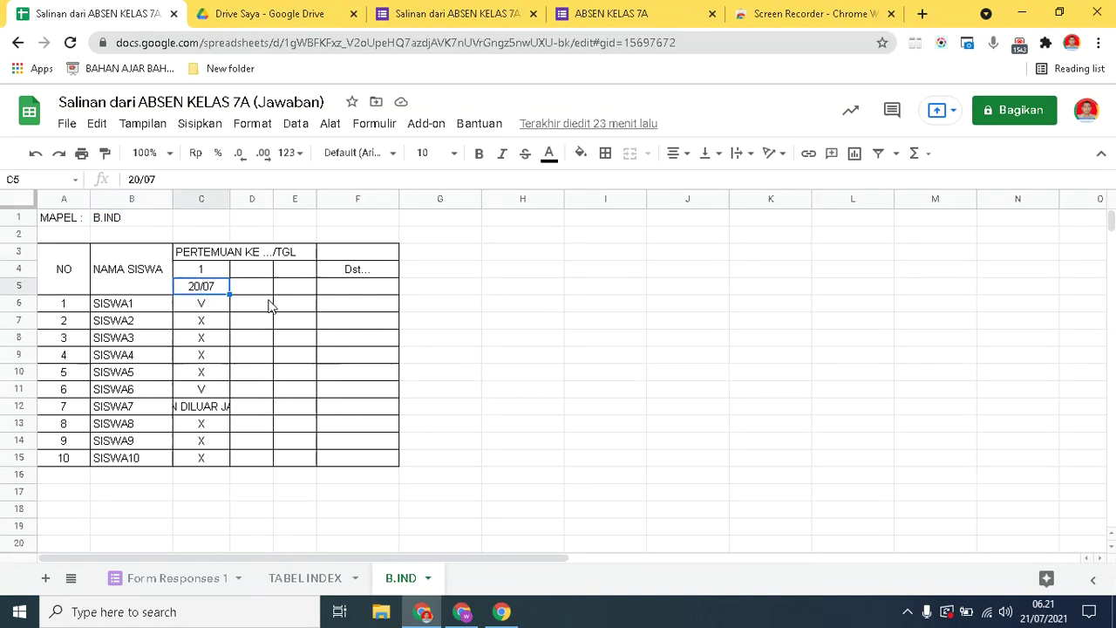
left_click(168, 179)
key("BackSpace")
key("BackSpace")
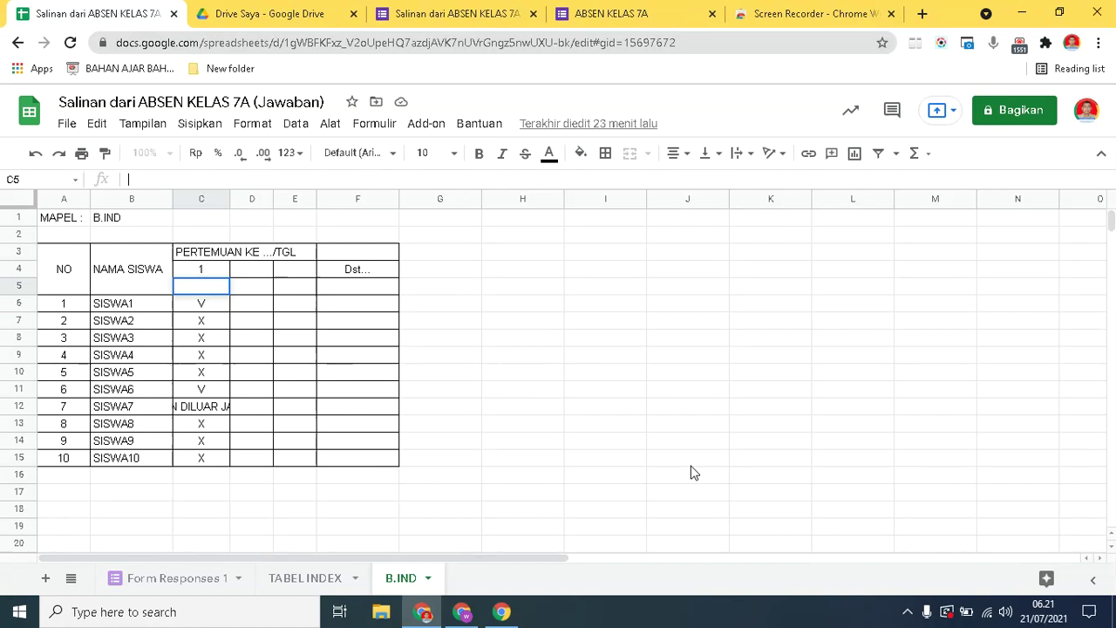
key("Return")
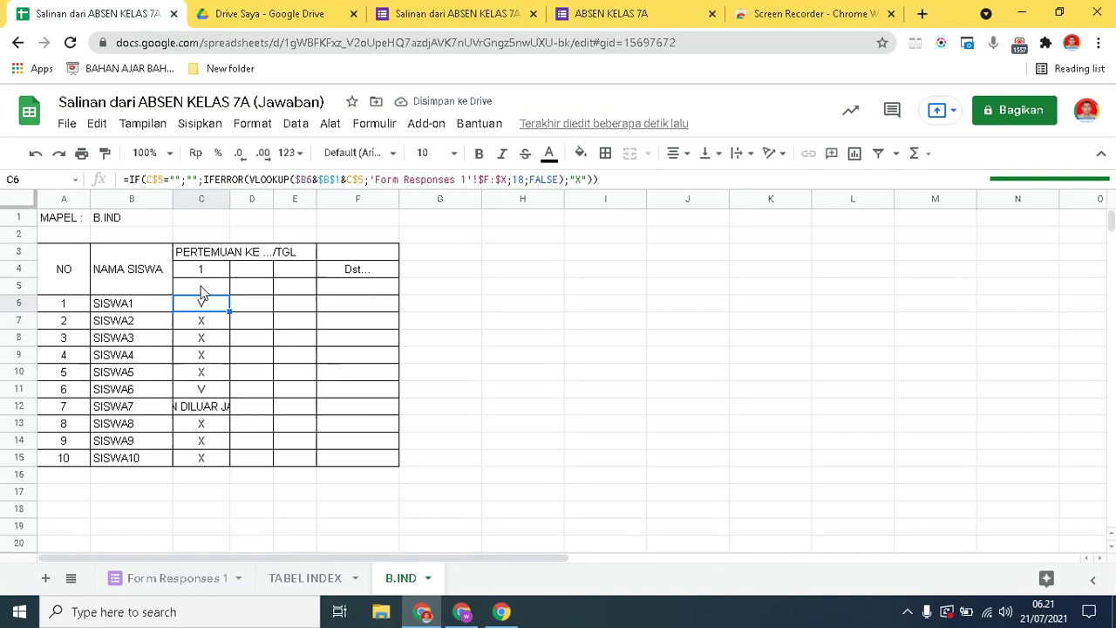
Compare the empty date cell C5 with SISWA1's attendance formula in C6 and the next meeting's date cell D5.
left_click(202, 290)
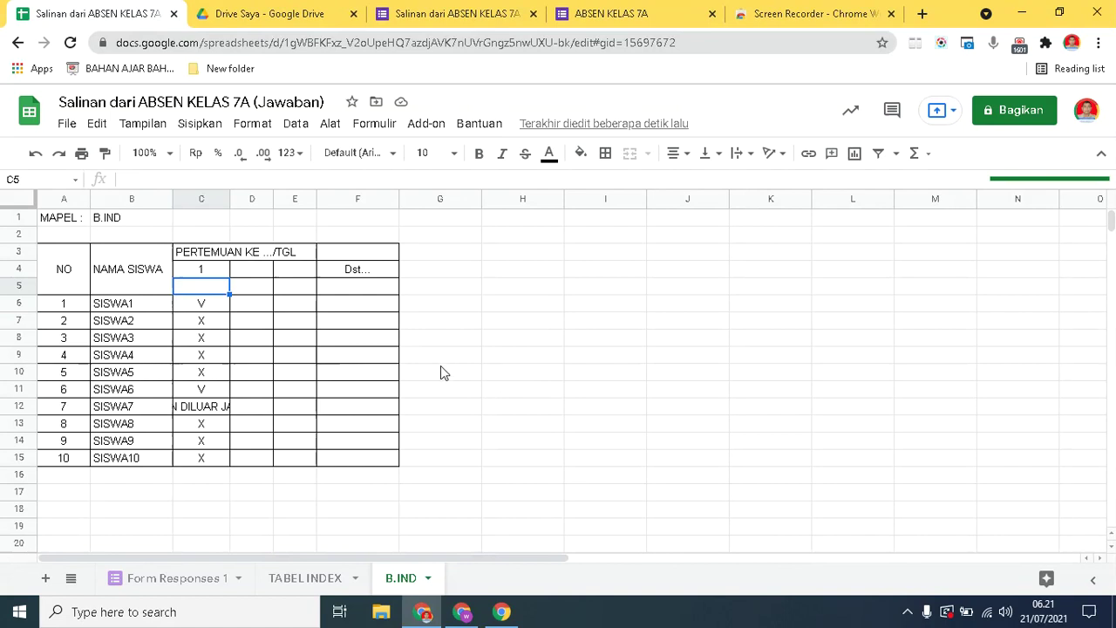
left_click(201, 307)
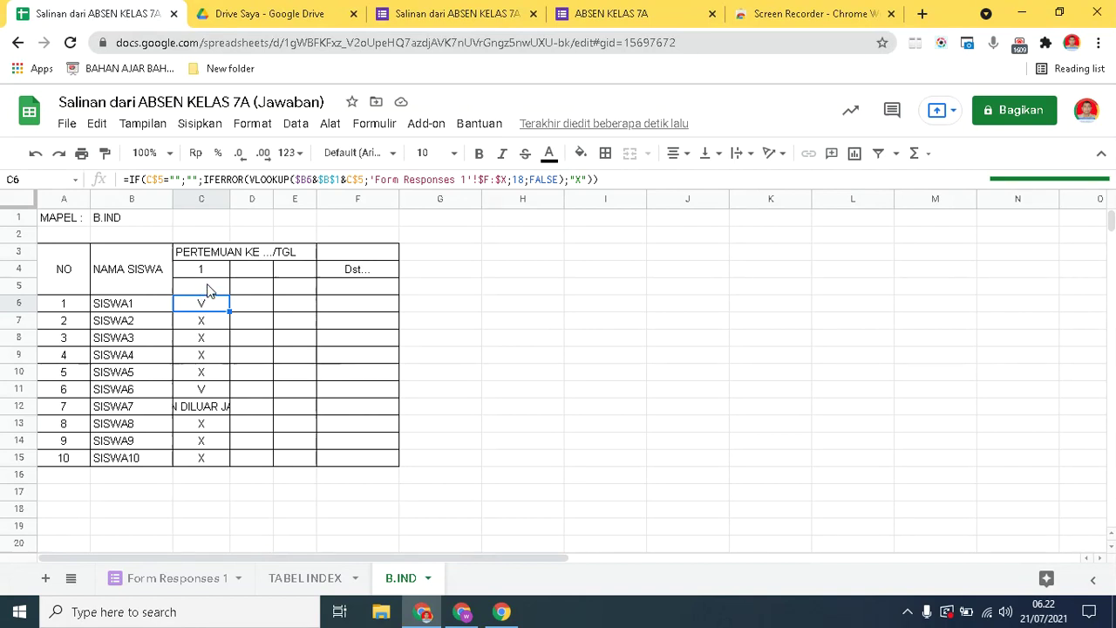
left_click(207, 290)
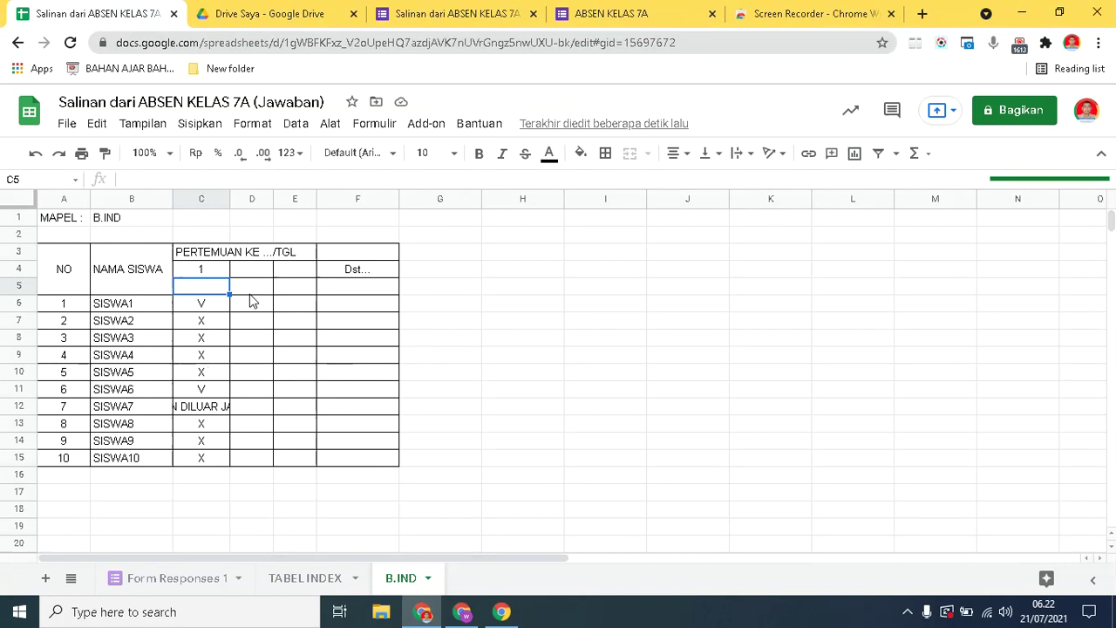
left_click(244, 292)
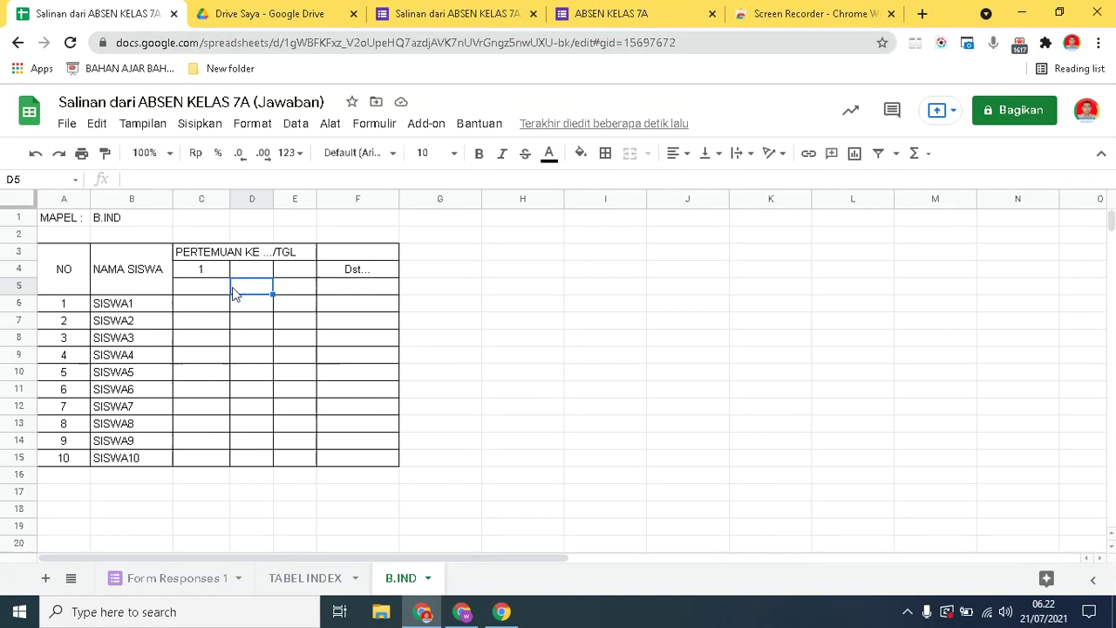
left_click(200, 292)
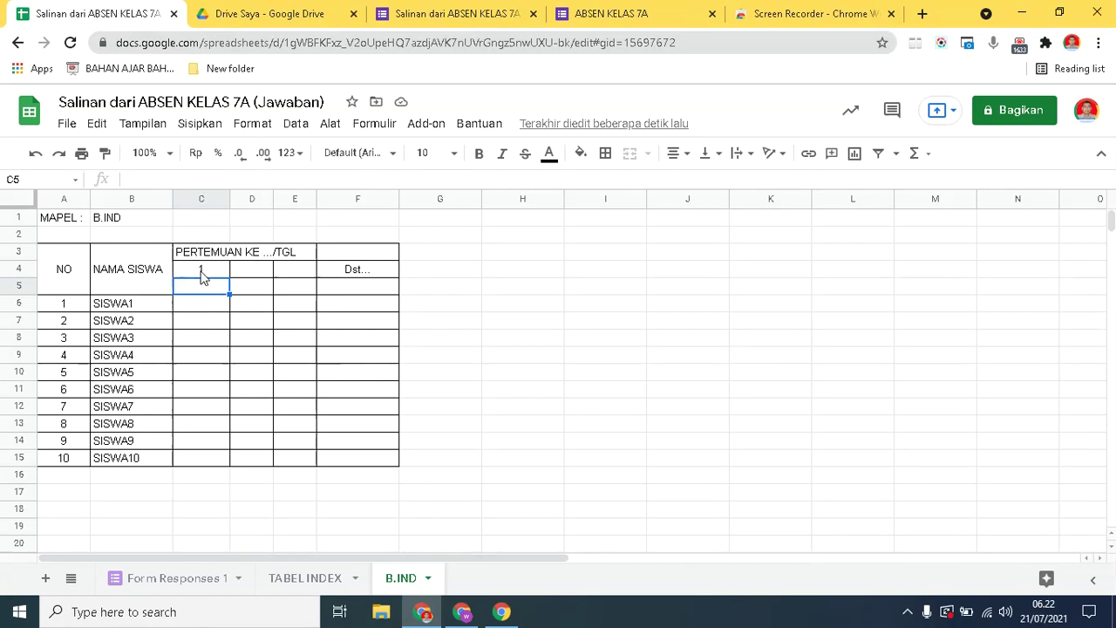
left_click(200, 309)
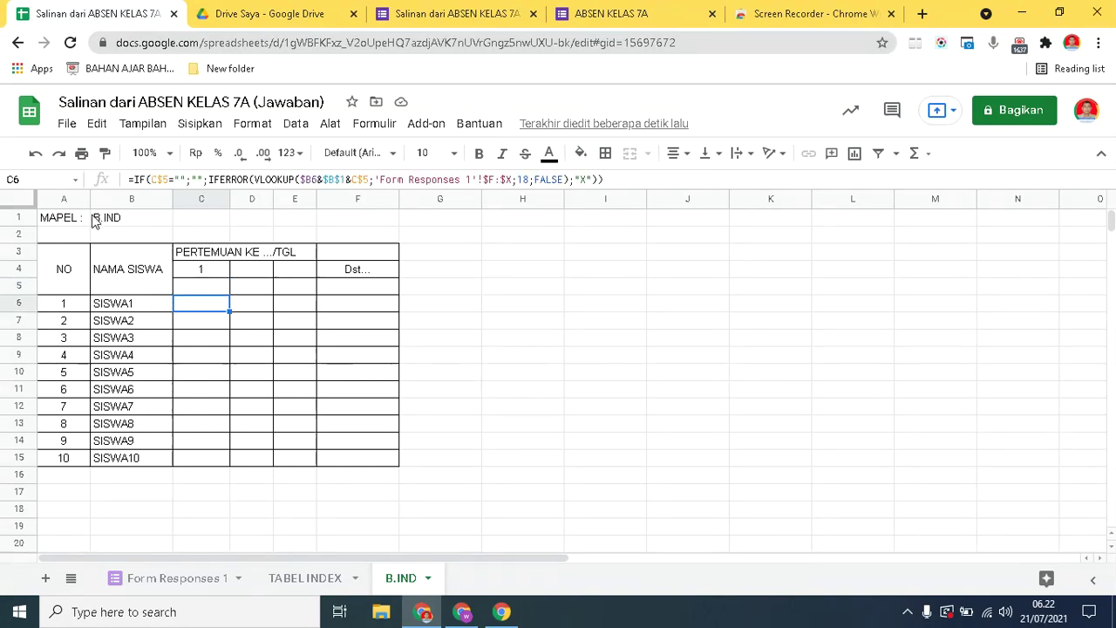
Enter 20/07 as the first meeting's date in C5.
left_click(207, 288)
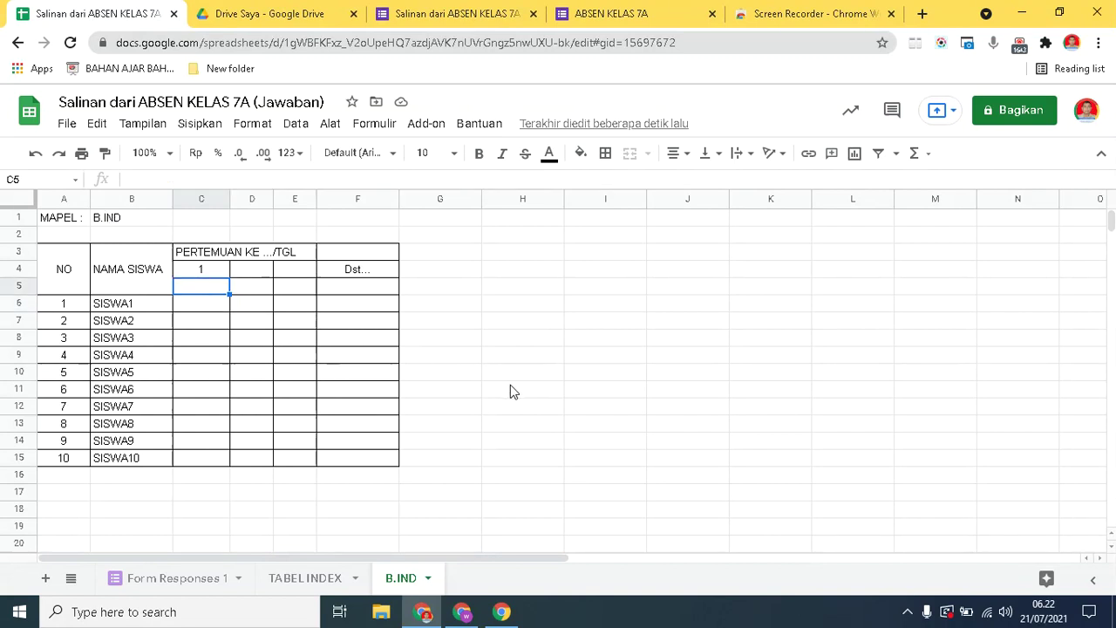
type("20/0")
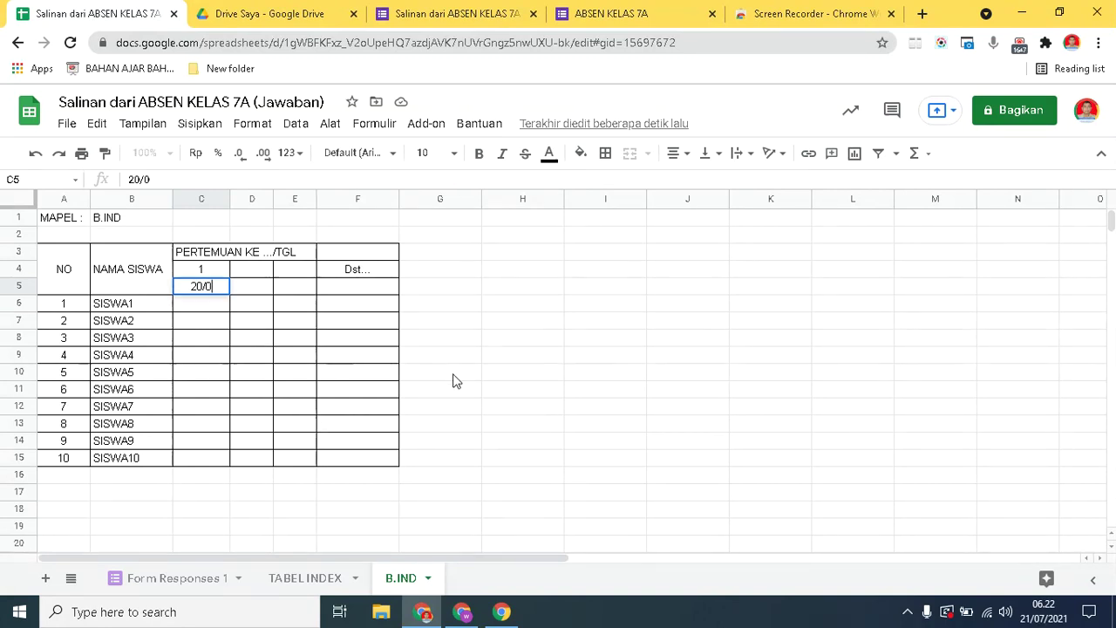
type("7")
key("Return")
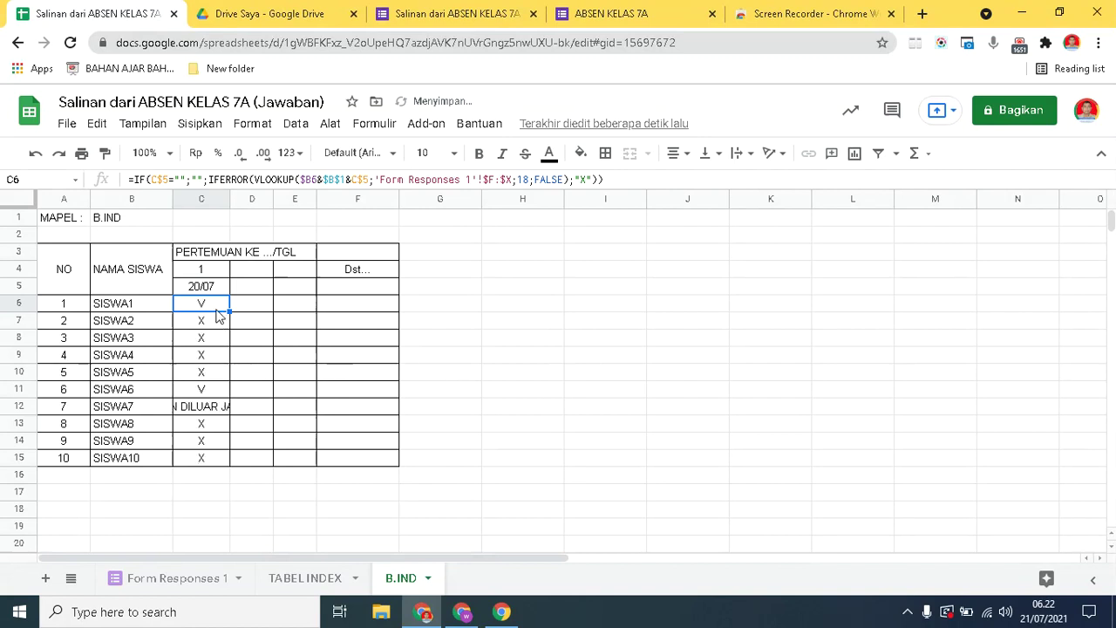
Examine the meeting number formulas in D4 and E4 against date cell D5, the first number in C4 and the Dst... header.
left_click(242, 284)
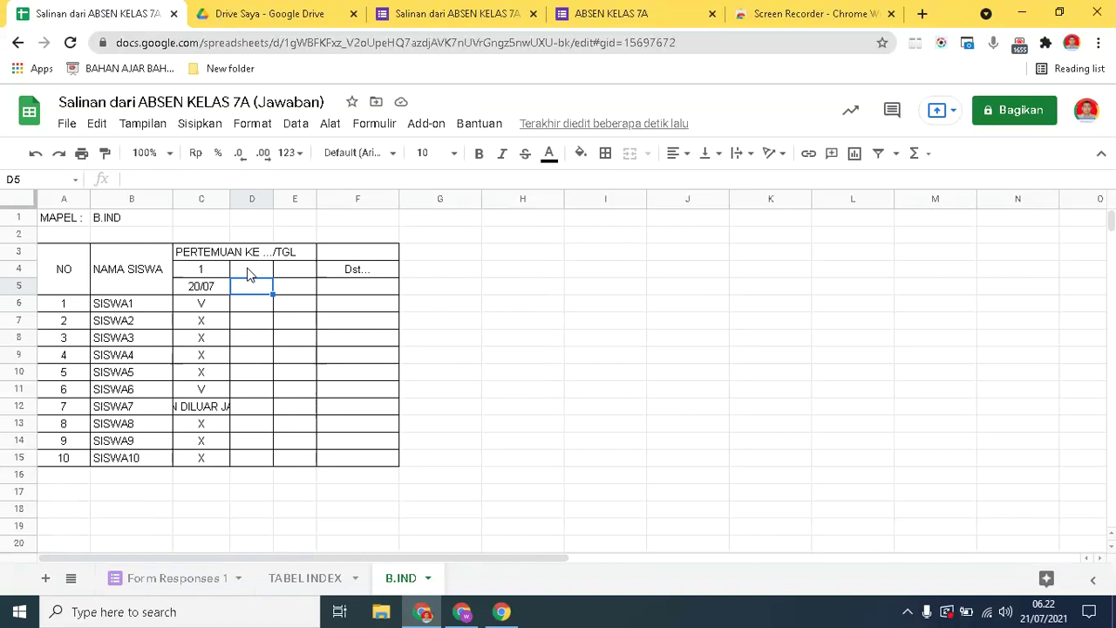
left_click(250, 265)
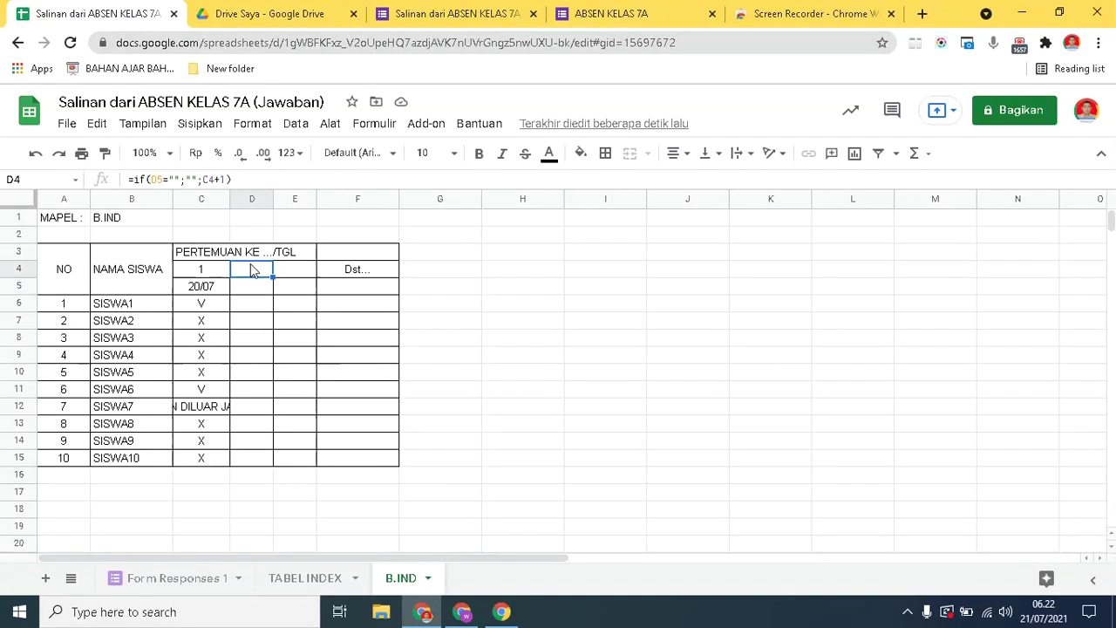
left_click(297, 273)
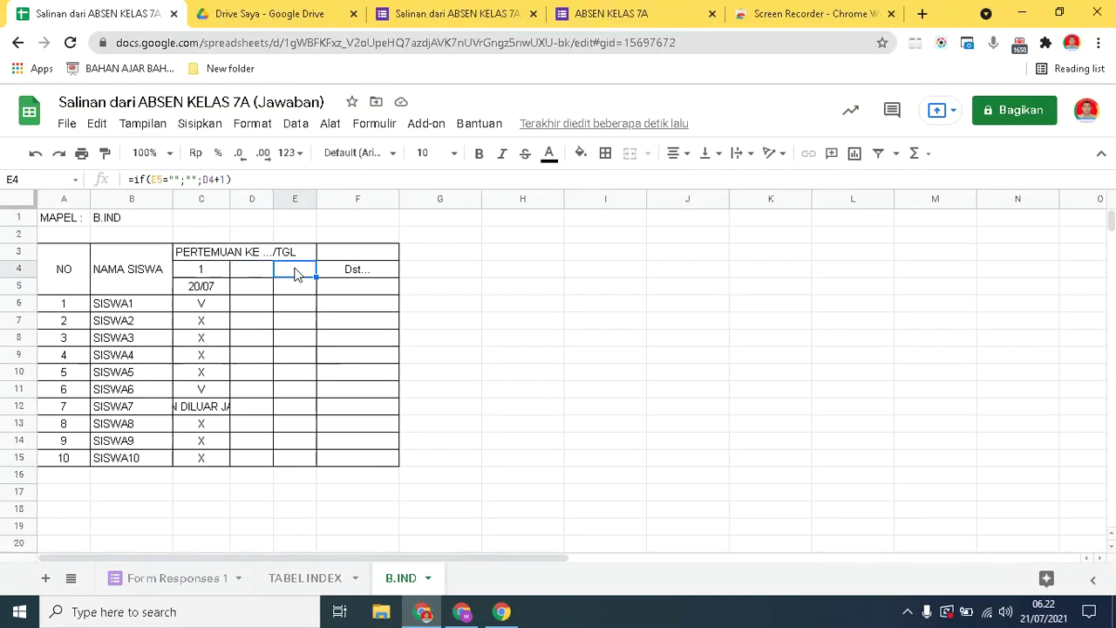
left_click(251, 269)
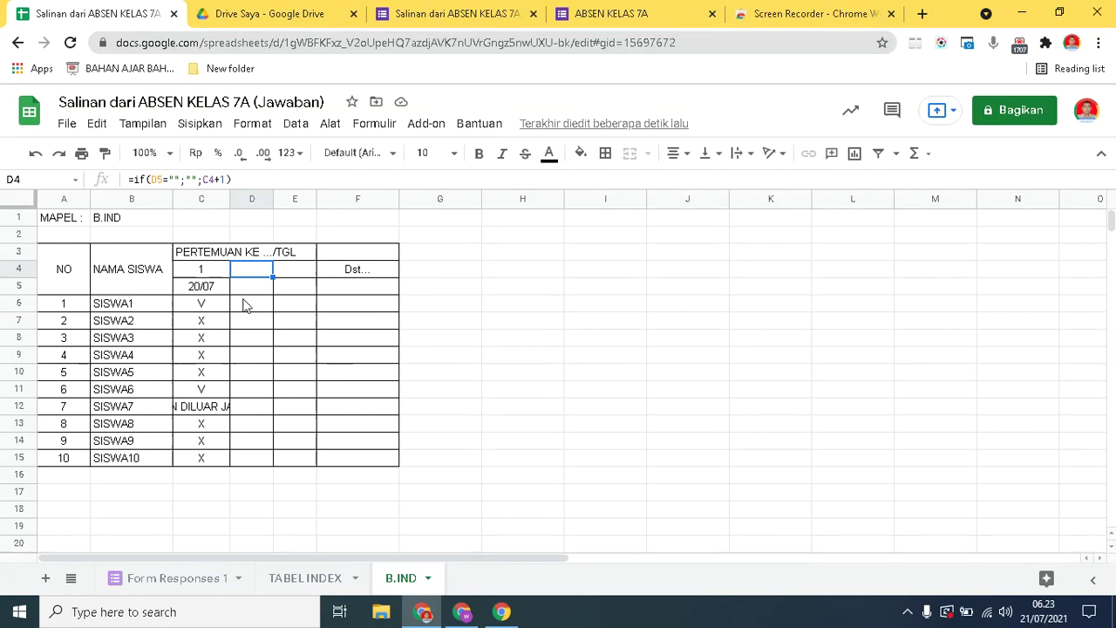
left_click(245, 291)
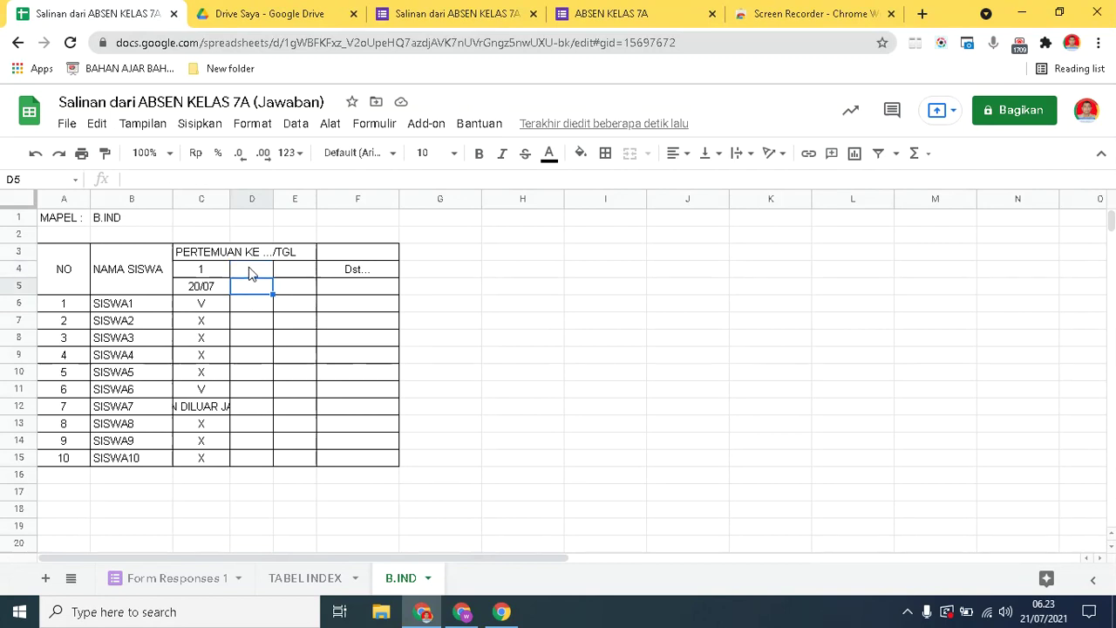
left_click(249, 272)
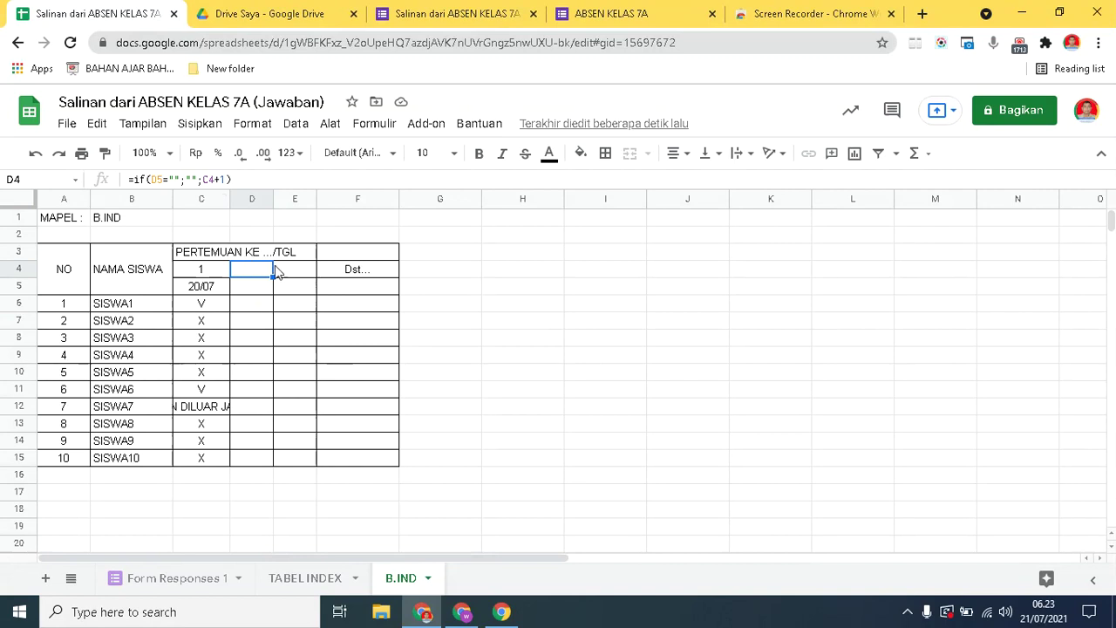
left_click(195, 271)
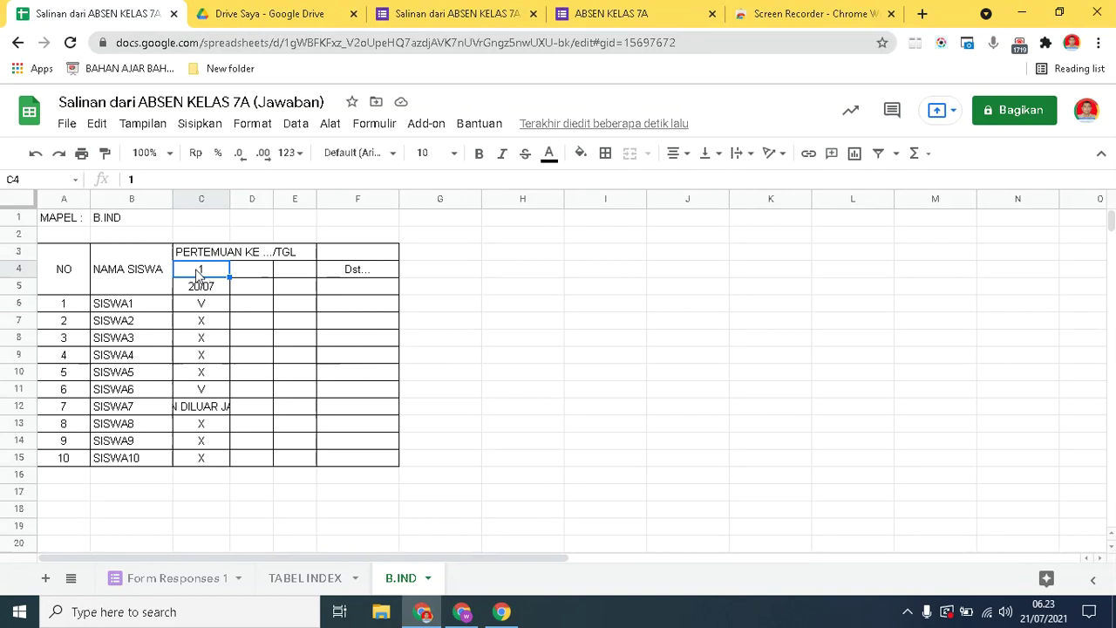
left_click(243, 276)
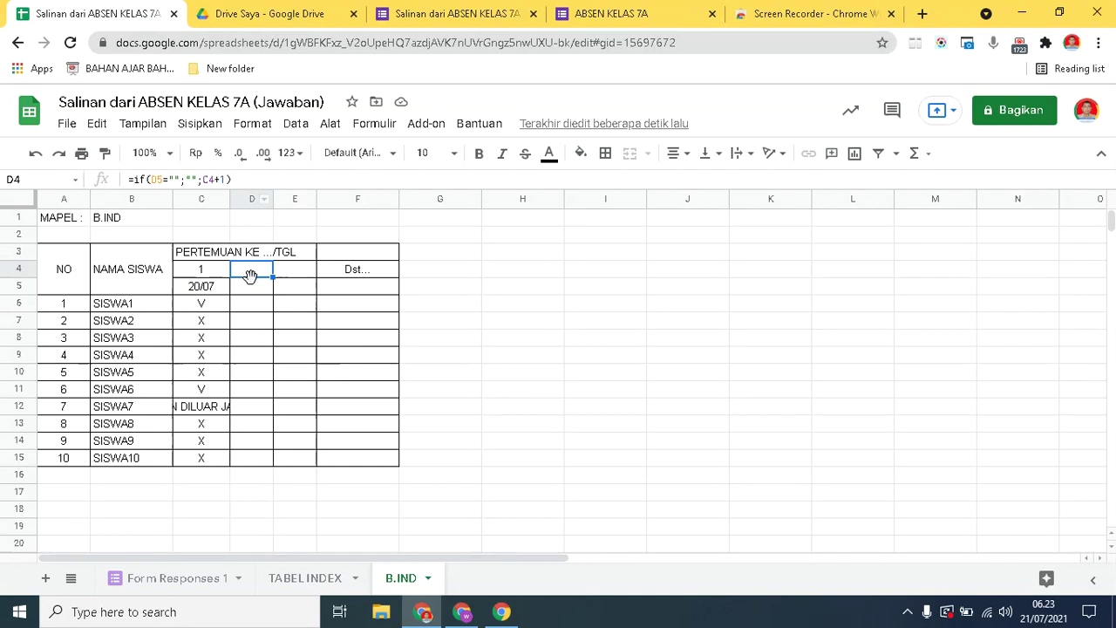
left_click(295, 274)
left_click(353, 277)
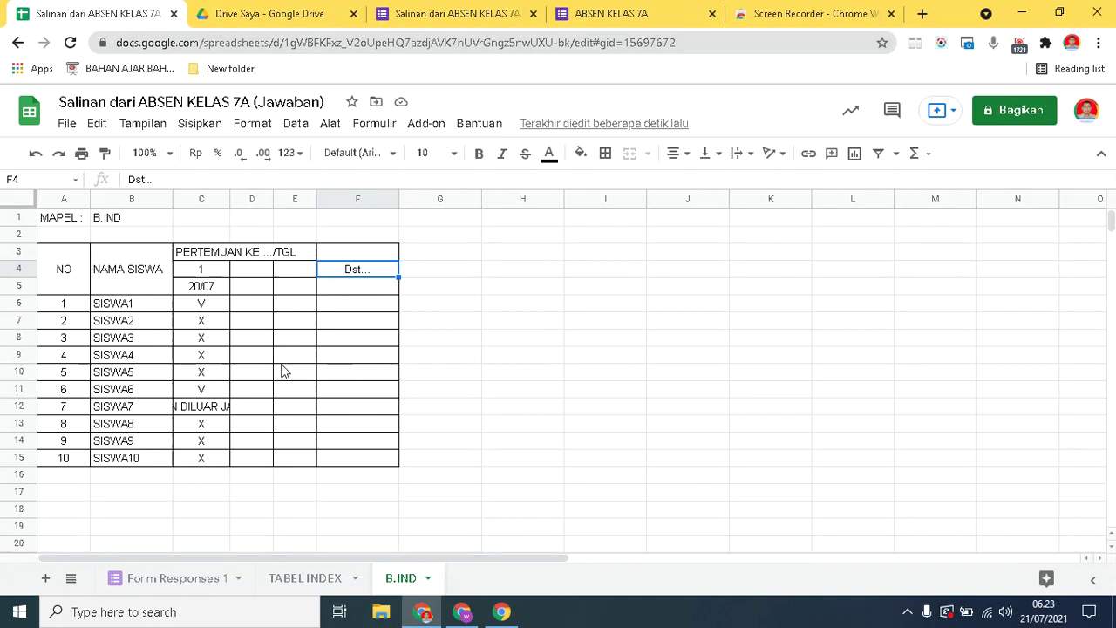
Inspect the attendance formulas in column C for SISWA1, SISWA2, SISWA3, SISWA7 and SISWA8, returning to SISWA1.
left_click(199, 305)
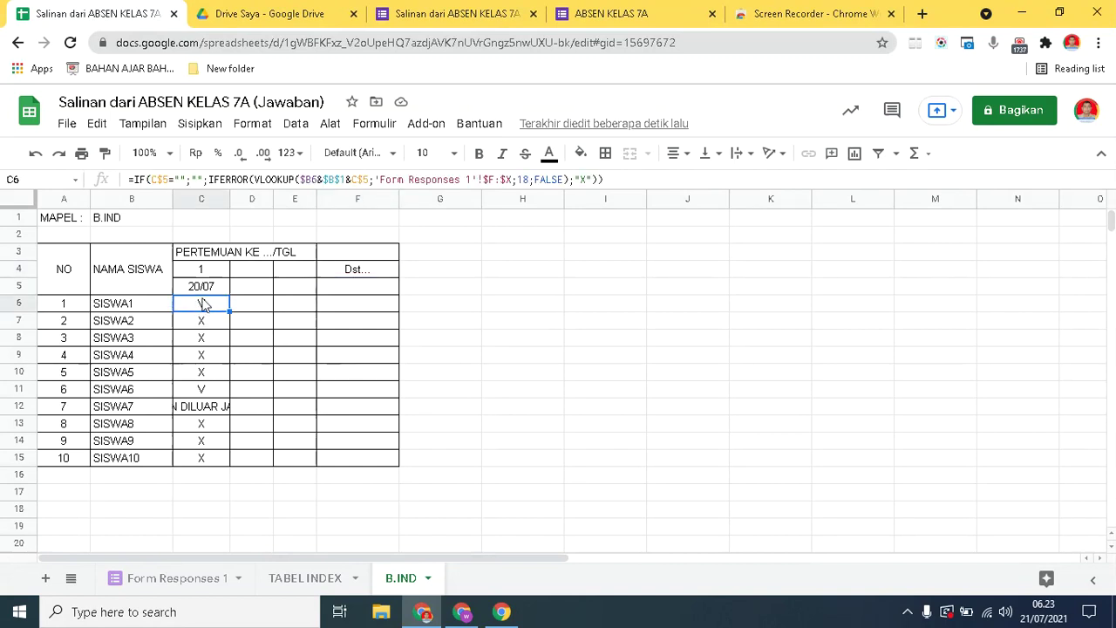
left_click(209, 323)
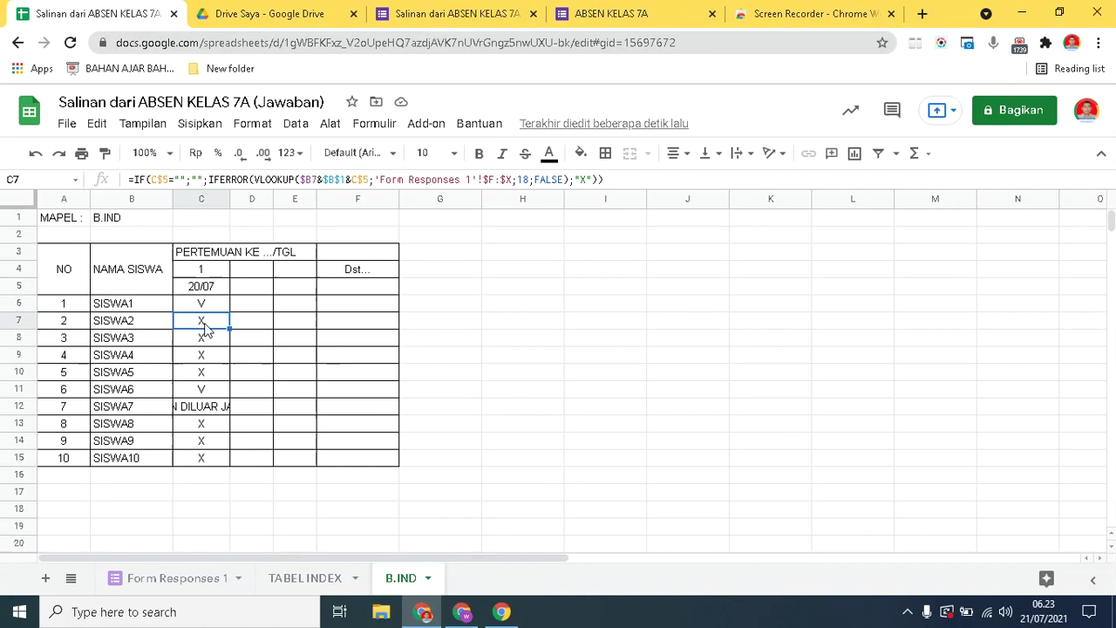
left_click(206, 342)
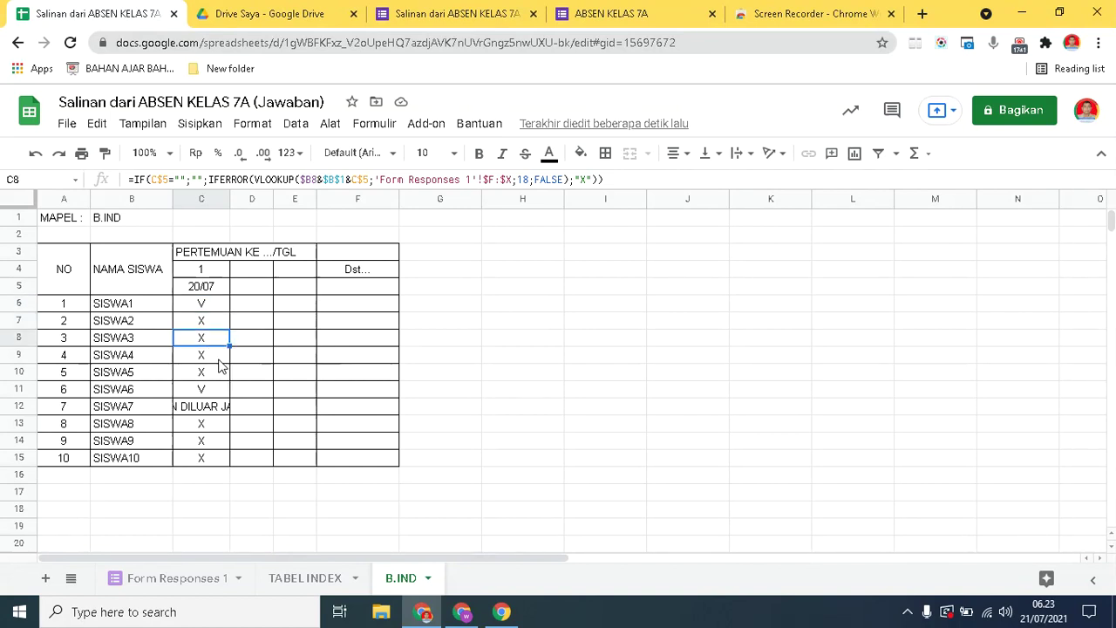
left_click(210, 412)
left_click(212, 426)
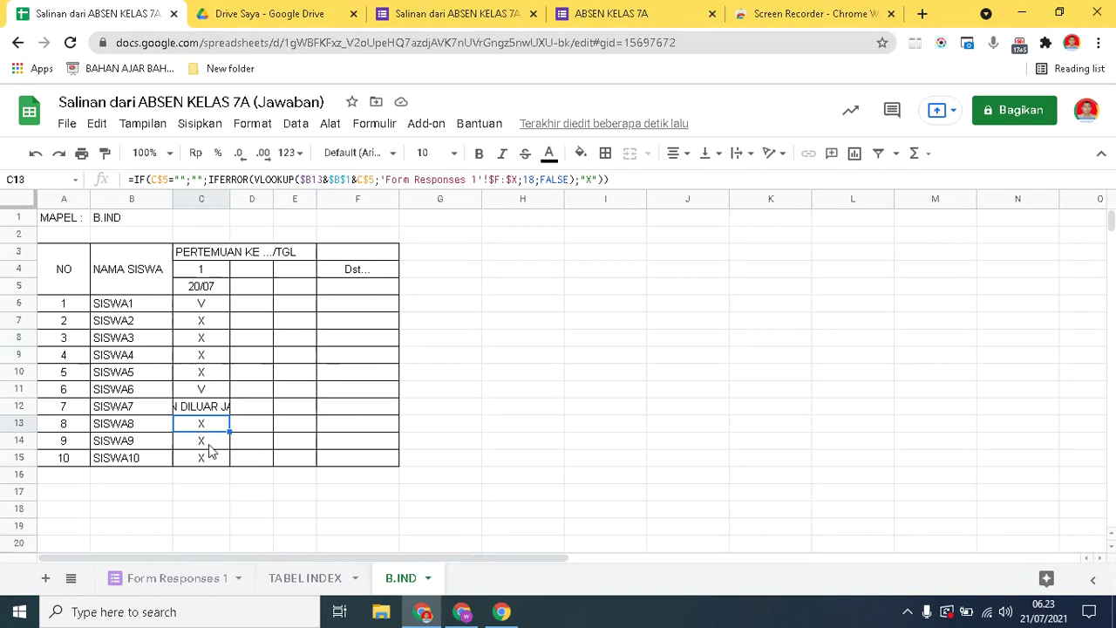
left_click(207, 410)
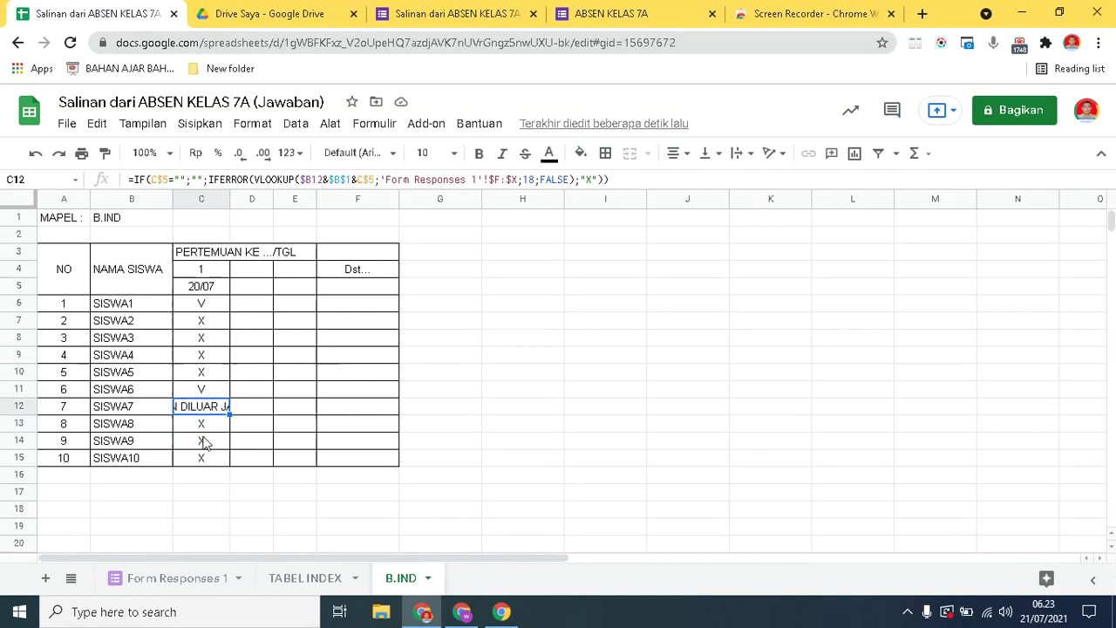
left_click(204, 305)
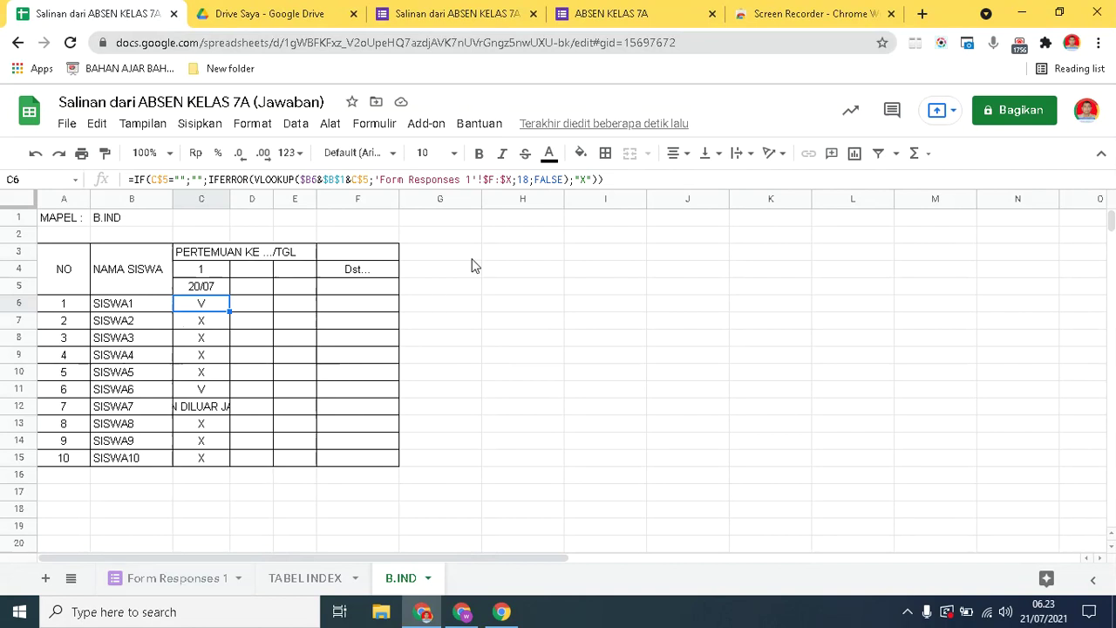
Switch to the Form Responses 1 sheet and examine the HARI SESUAI TGL array formula in D1 and the empty cells below its results.
left_click(166, 581)
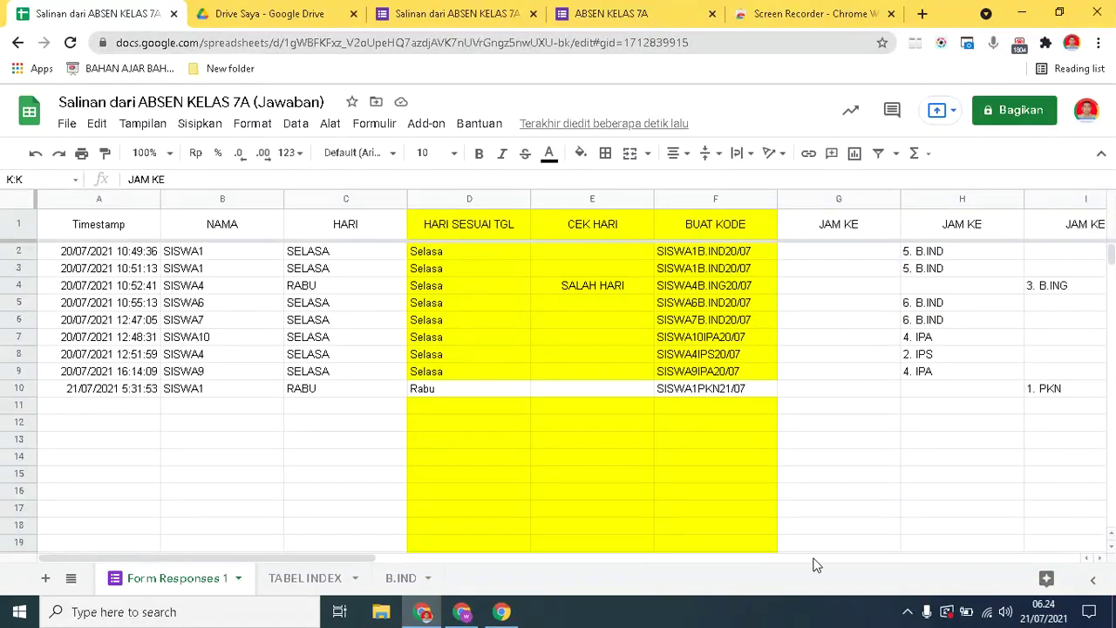
left_click(460, 229)
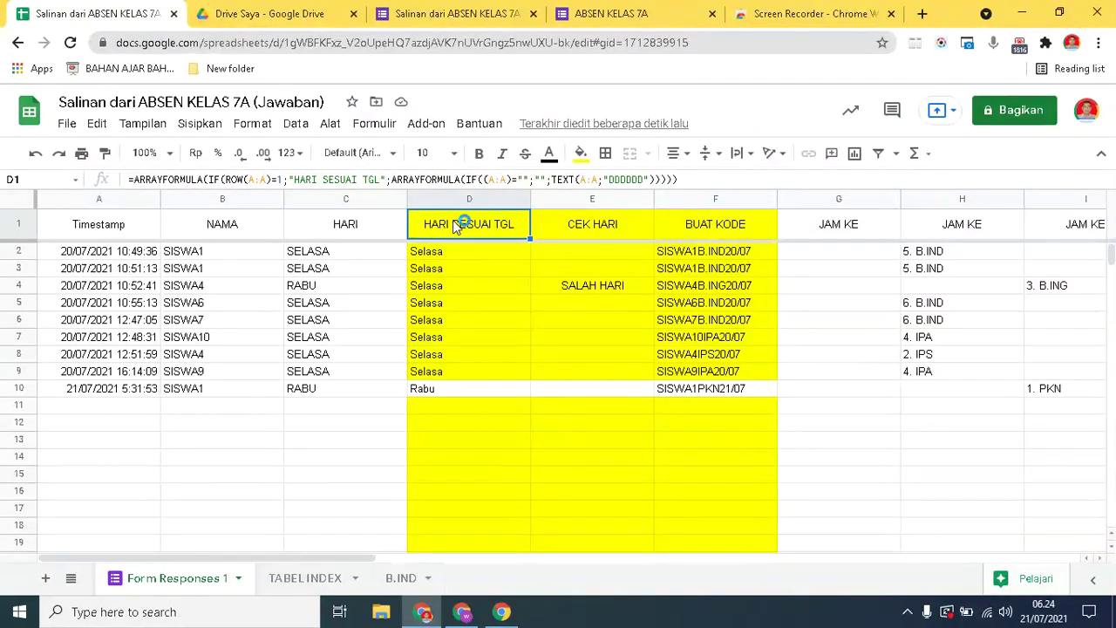
left_click(444, 411)
left_click(449, 462)
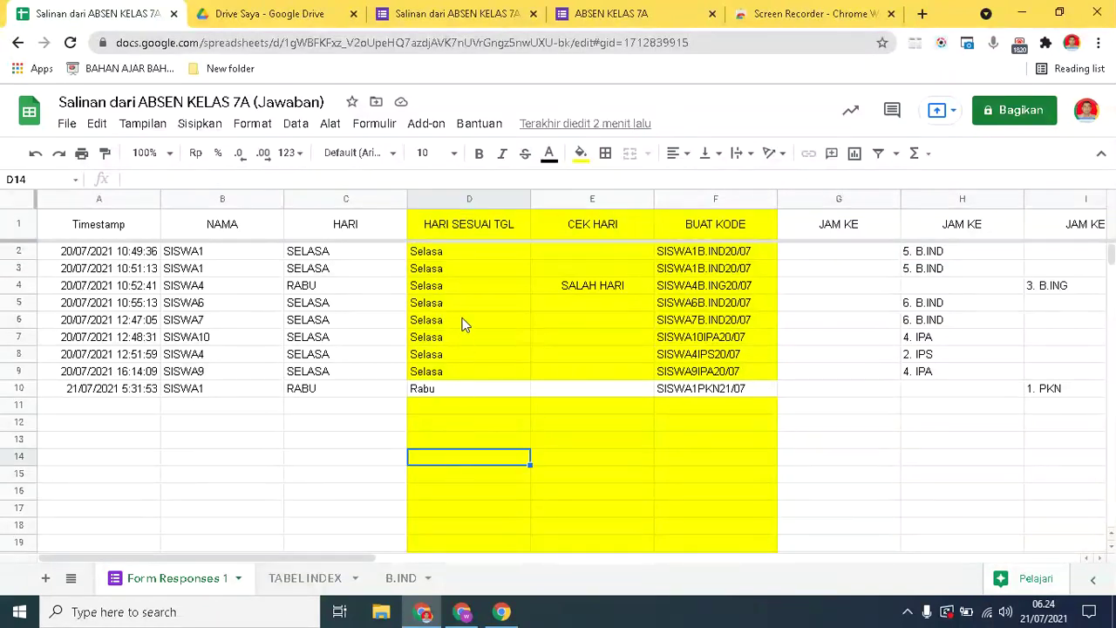
left_click(453, 228)
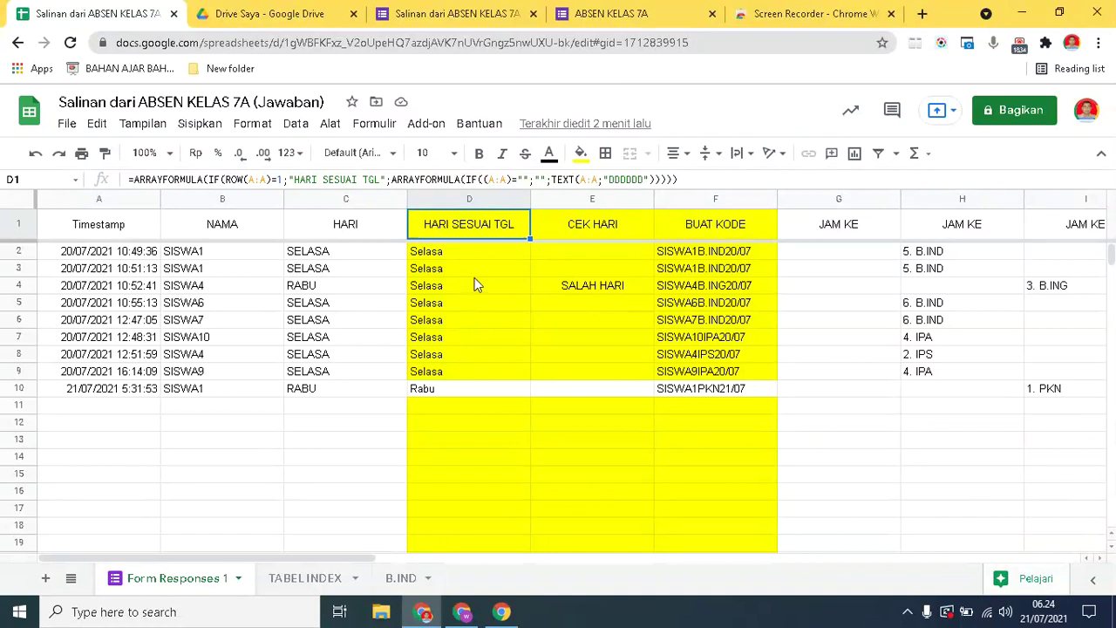
Compare the timestamps in A10 and A9 with the weekday in D10 and the HARI SESUAI TGL formula in D1.
left_click(98, 389)
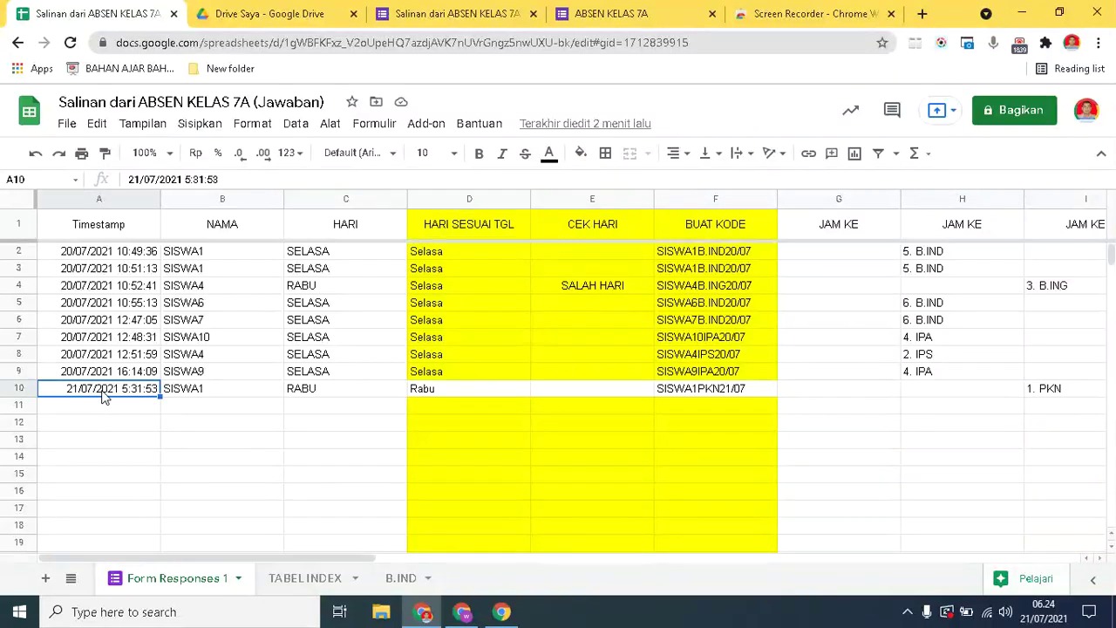
left_click(453, 389)
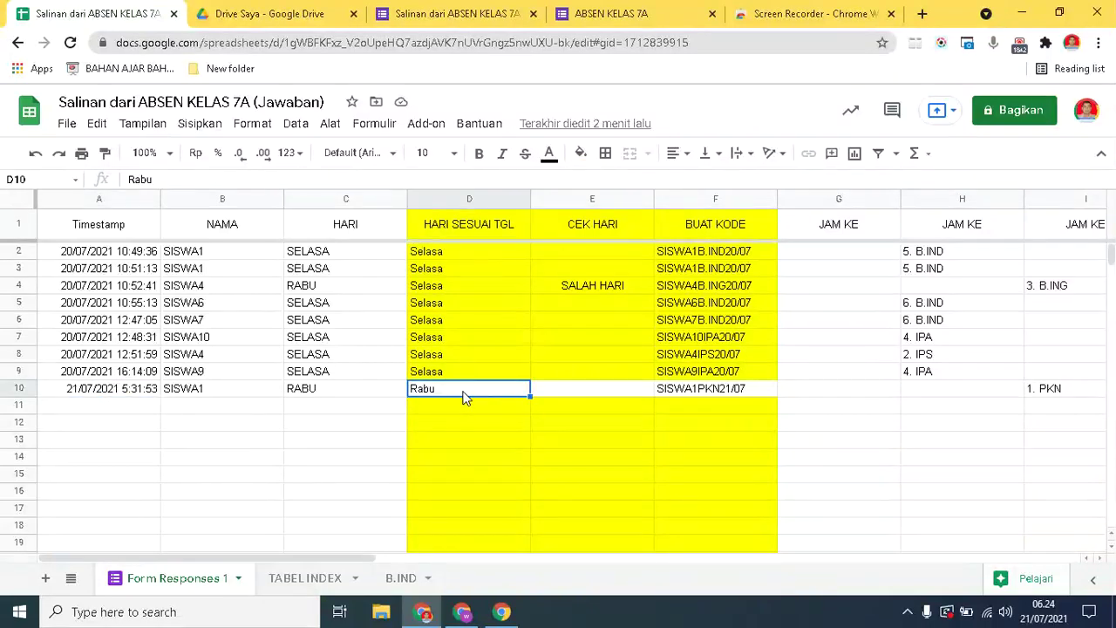
left_click(455, 225)
left_click(70, 373)
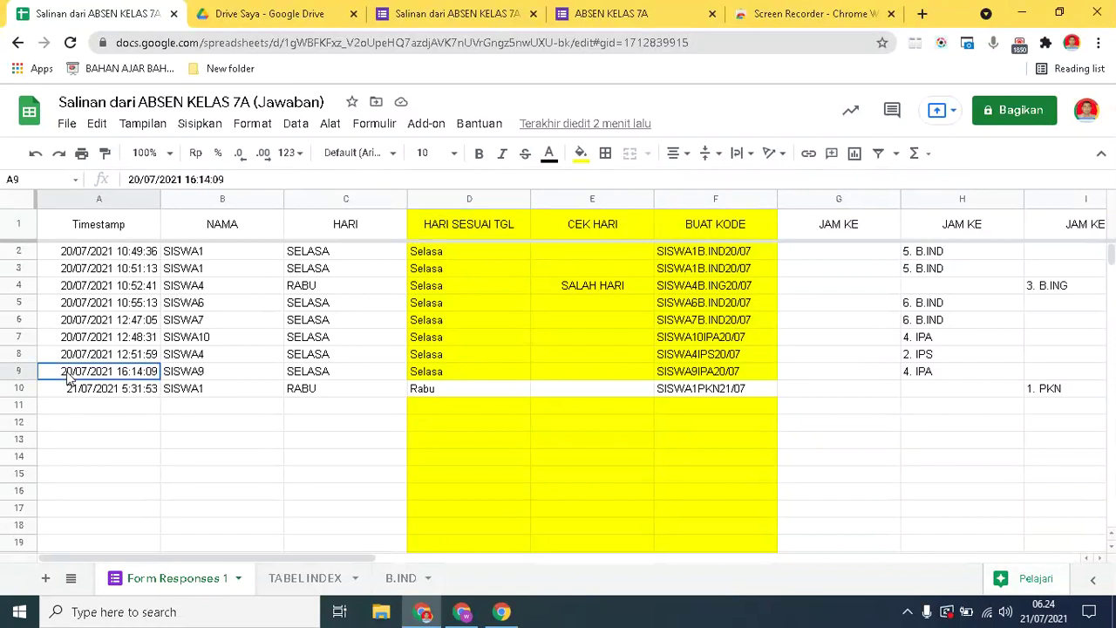
Examine the HARI SESUAI TGL formula in D1 against the weekdays in D9 and D2 and the timestamp in A2.
left_click(415, 371)
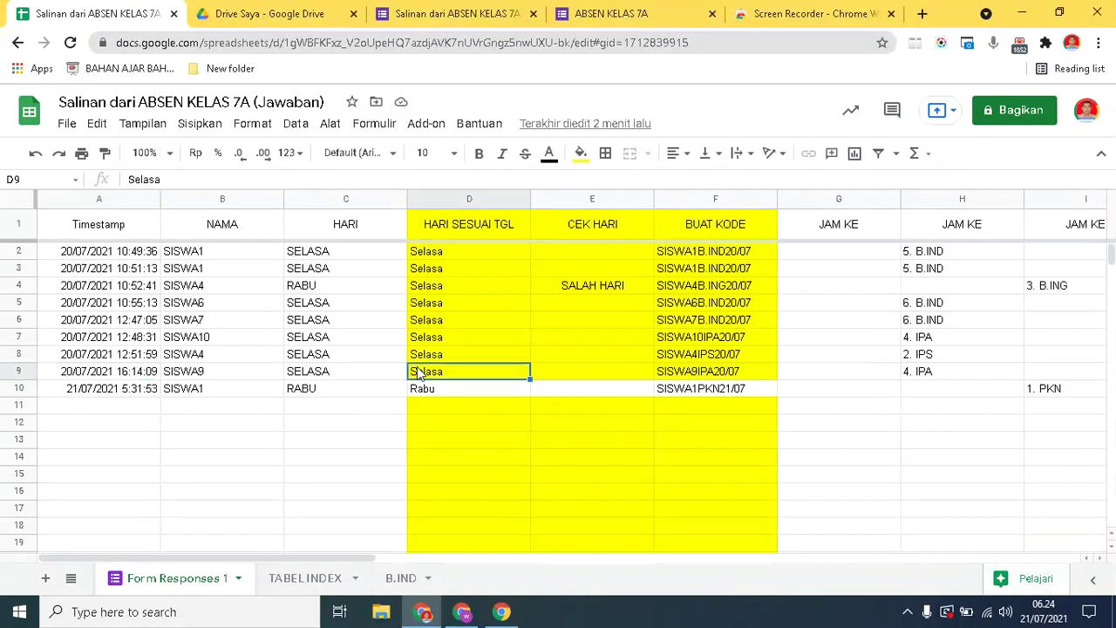
left_click(444, 226)
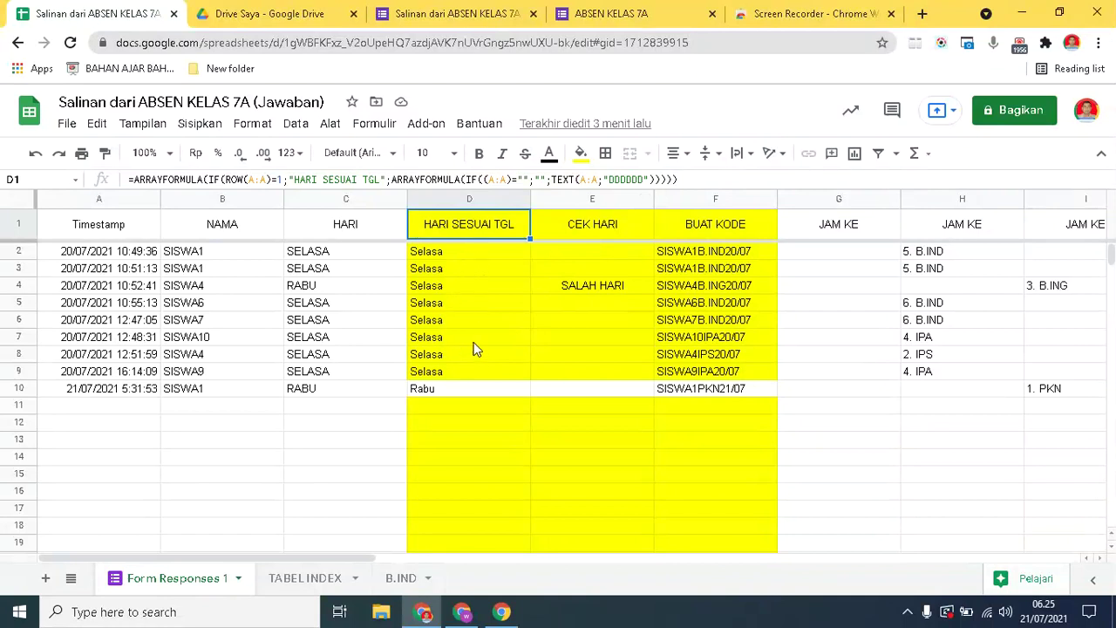
left_click(456, 250)
left_click(60, 255)
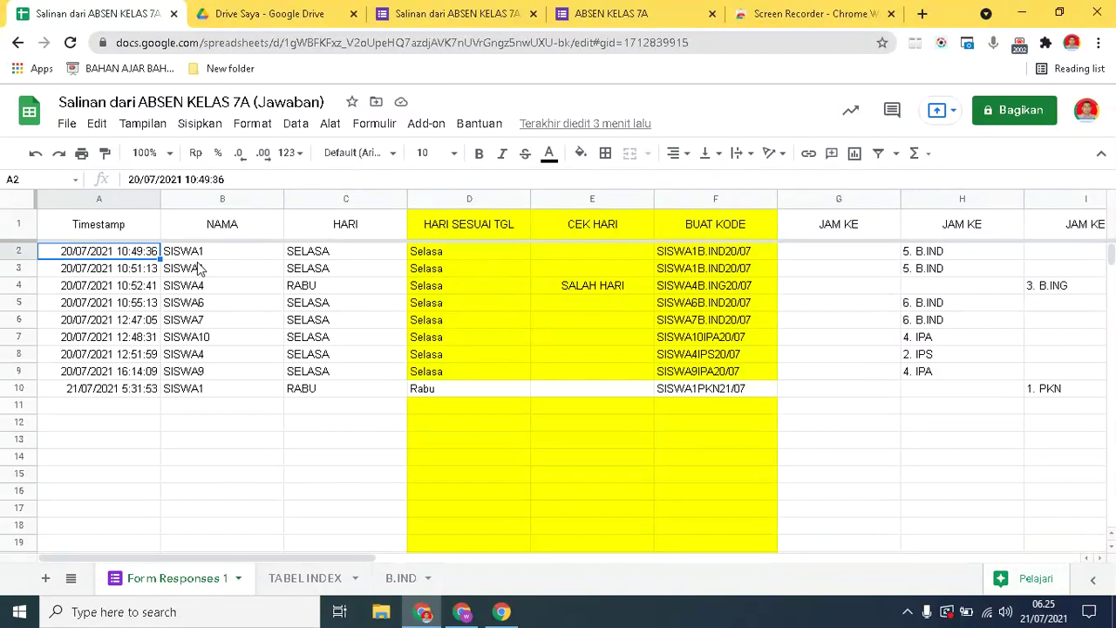
Examine the CEK HARI formula in E1 and compare the HARI answer in C2 with the date-based weekday in D2.
left_click(599, 229)
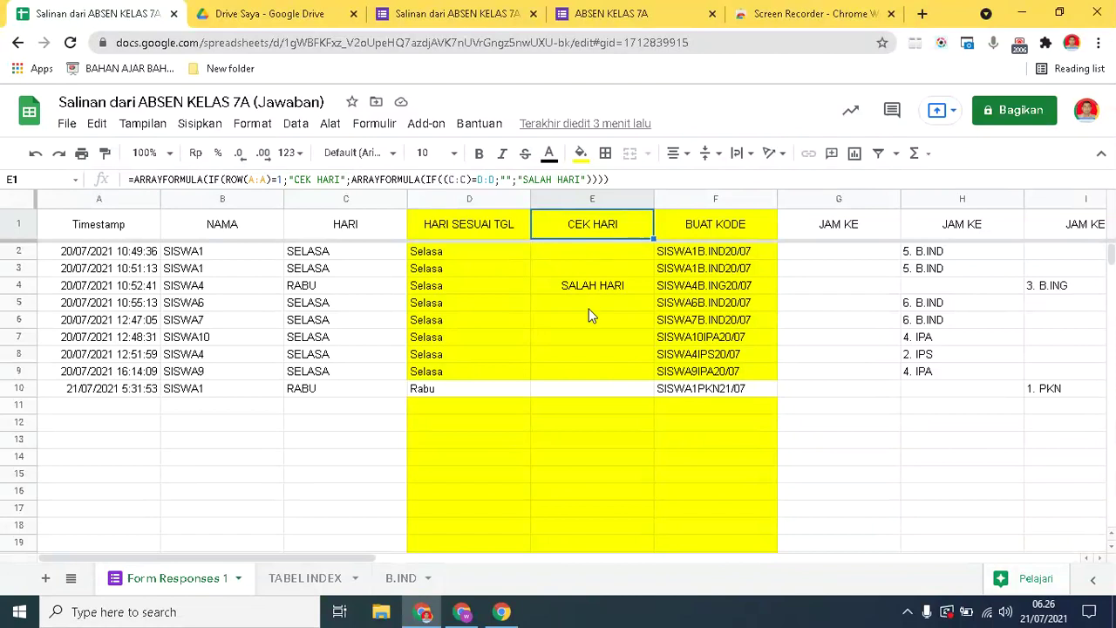
left_click(426, 254)
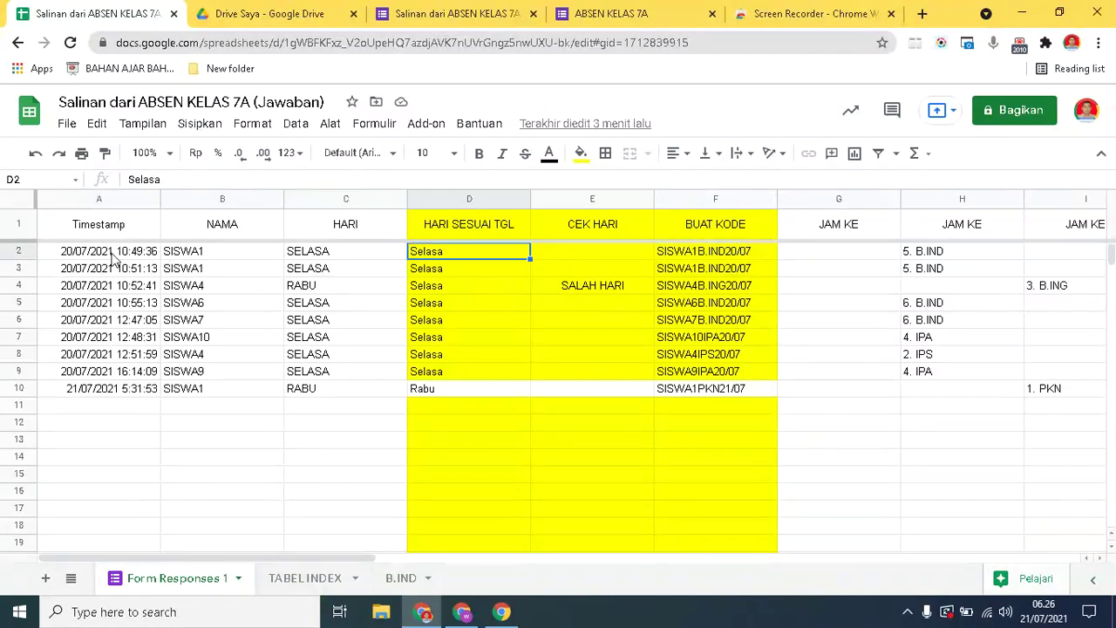
left_click(319, 261)
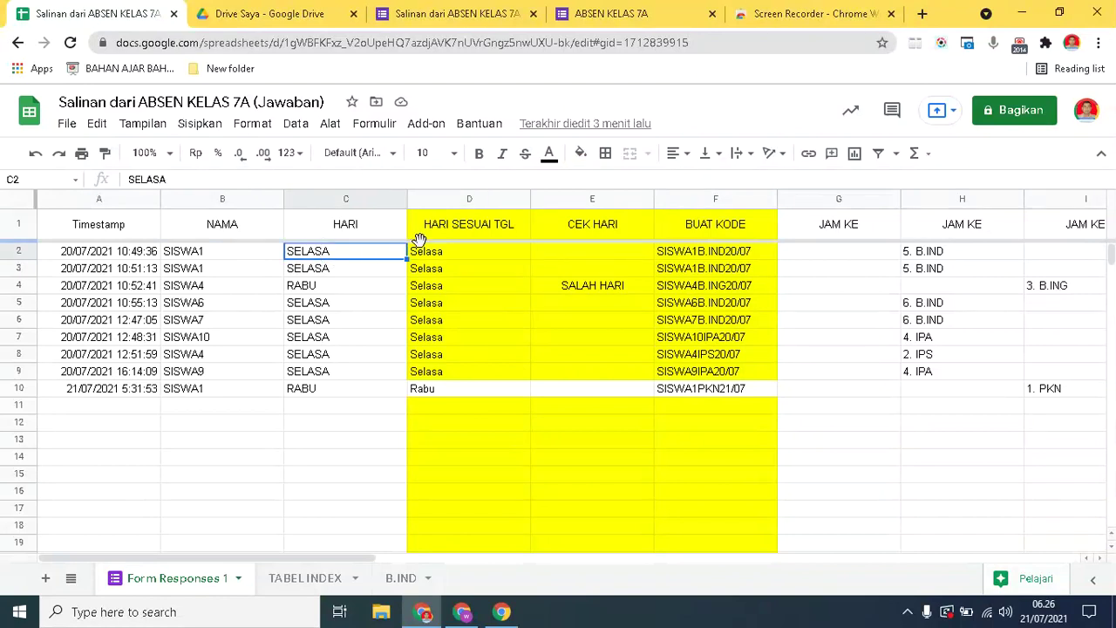
left_click(423, 253)
left_click(323, 259)
left_click(316, 229)
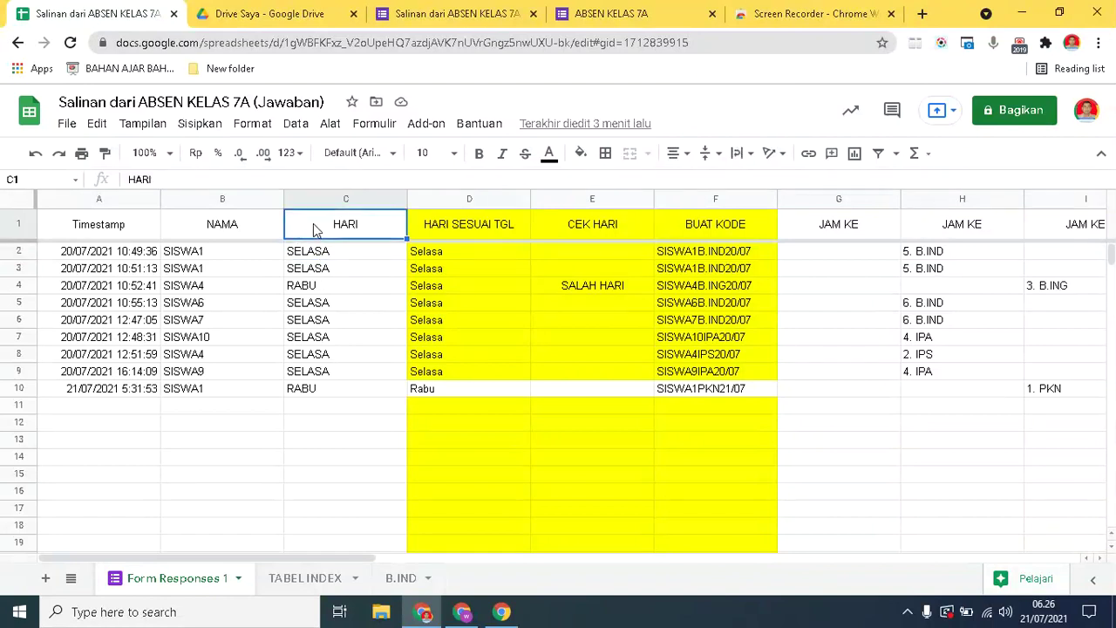
left_click(423, 253)
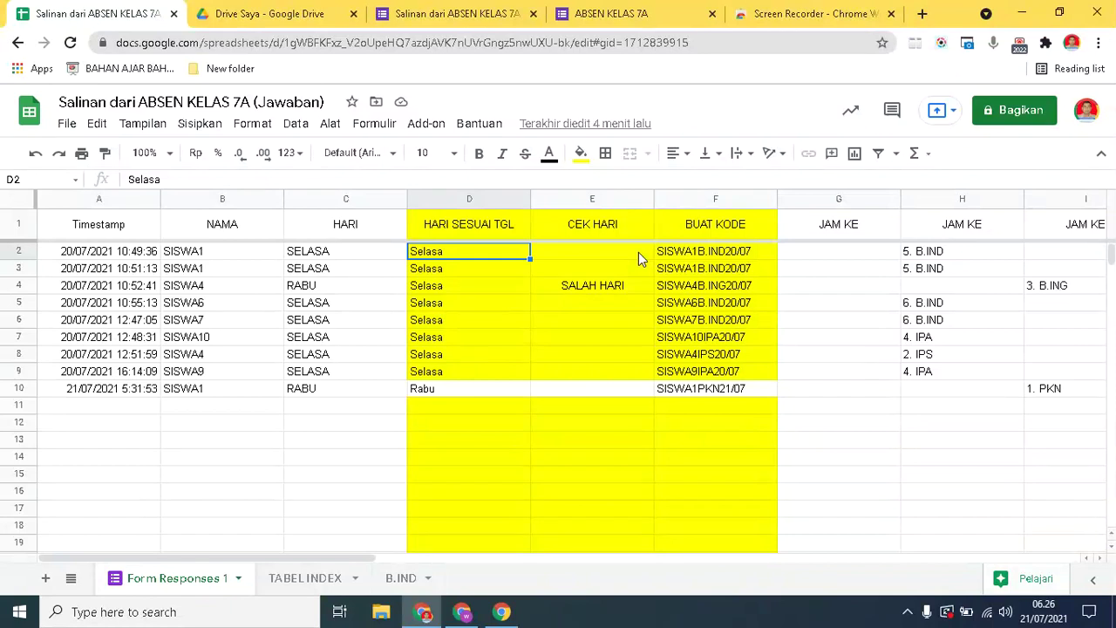
Compare SISWA4's HARI answer in C4 with the HARI SESUAI TGL weekday in D4, checking C5 as well.
left_click(324, 288)
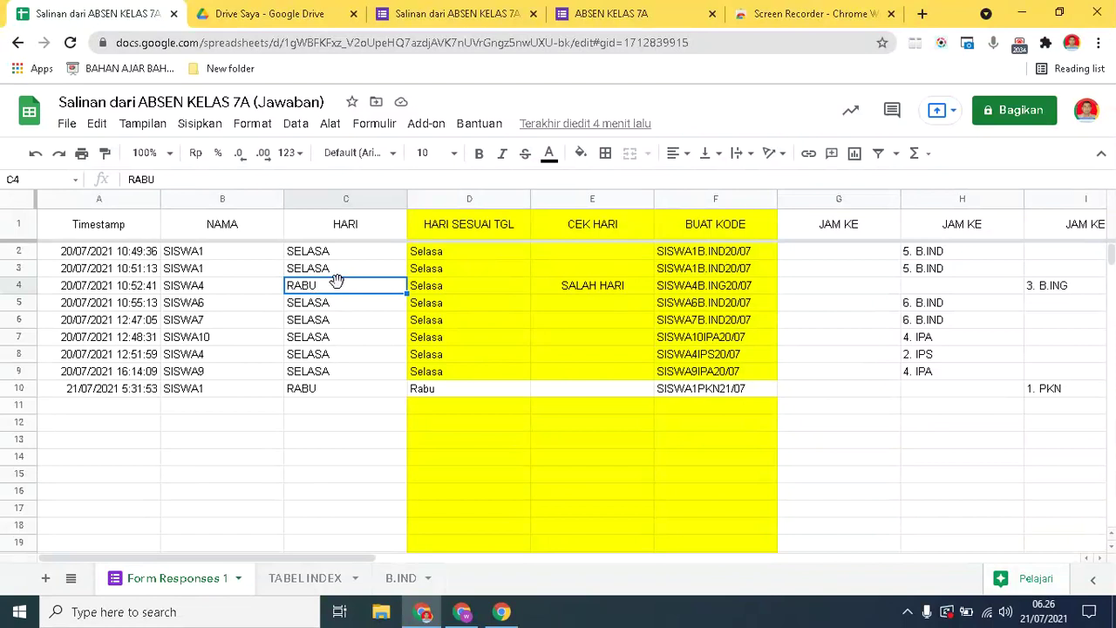
left_click(334, 310)
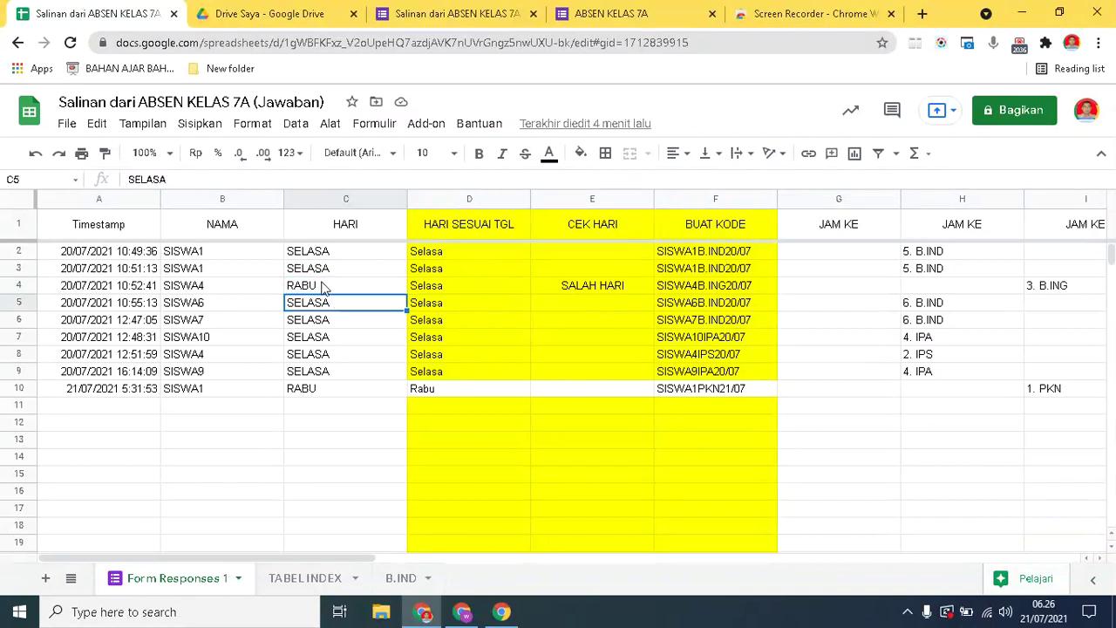
left_click(323, 289)
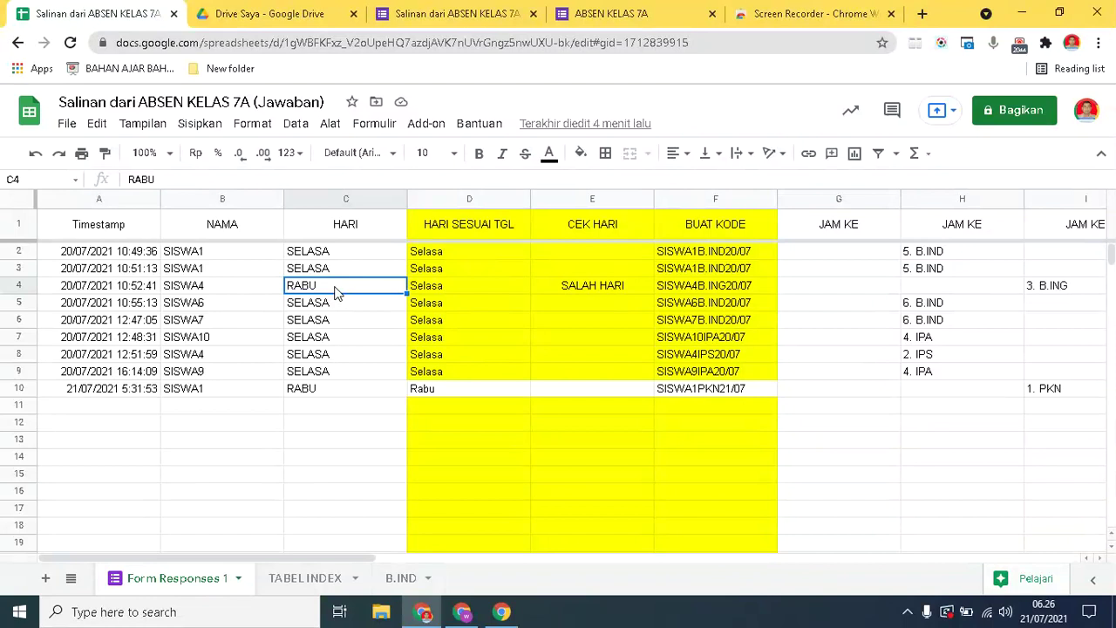
left_click(451, 290)
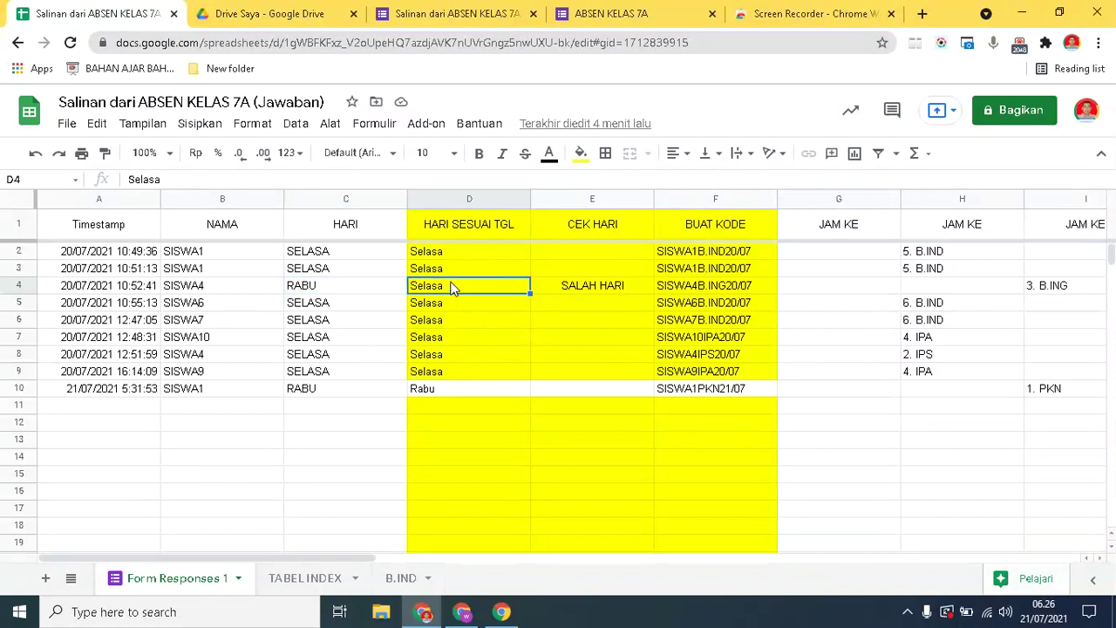
left_click(338, 288)
left_click(442, 288)
left_click(304, 290)
left_click(435, 286)
left_click(361, 289)
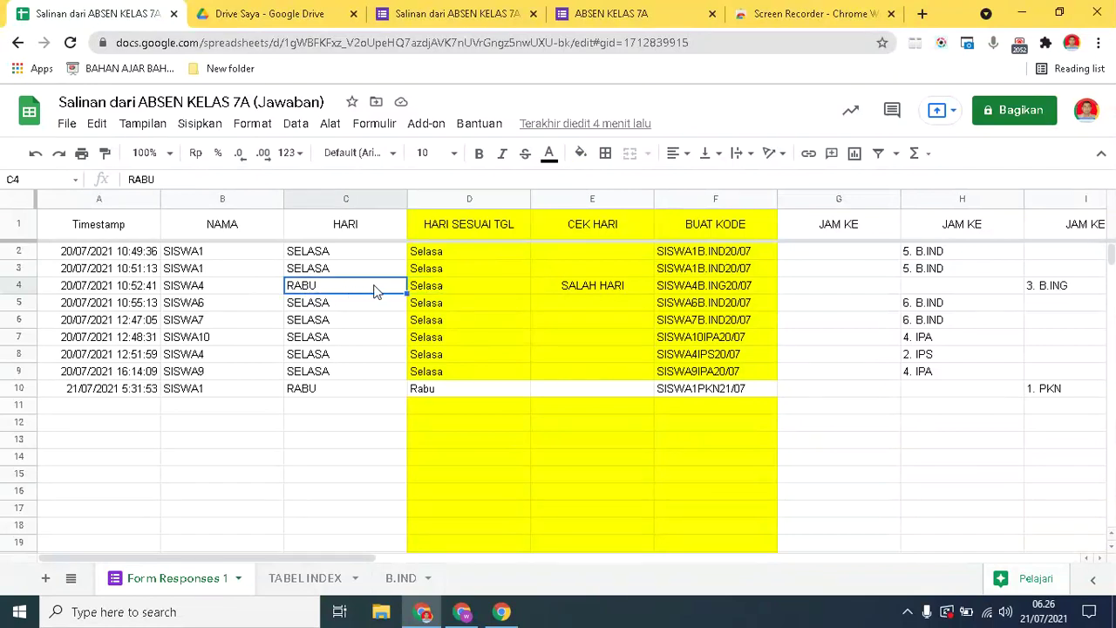
Compare the weekdays in C10 and D10, and check the CEK HARI result in E4 against its formula in E1.
left_click(313, 391)
left_click(418, 387)
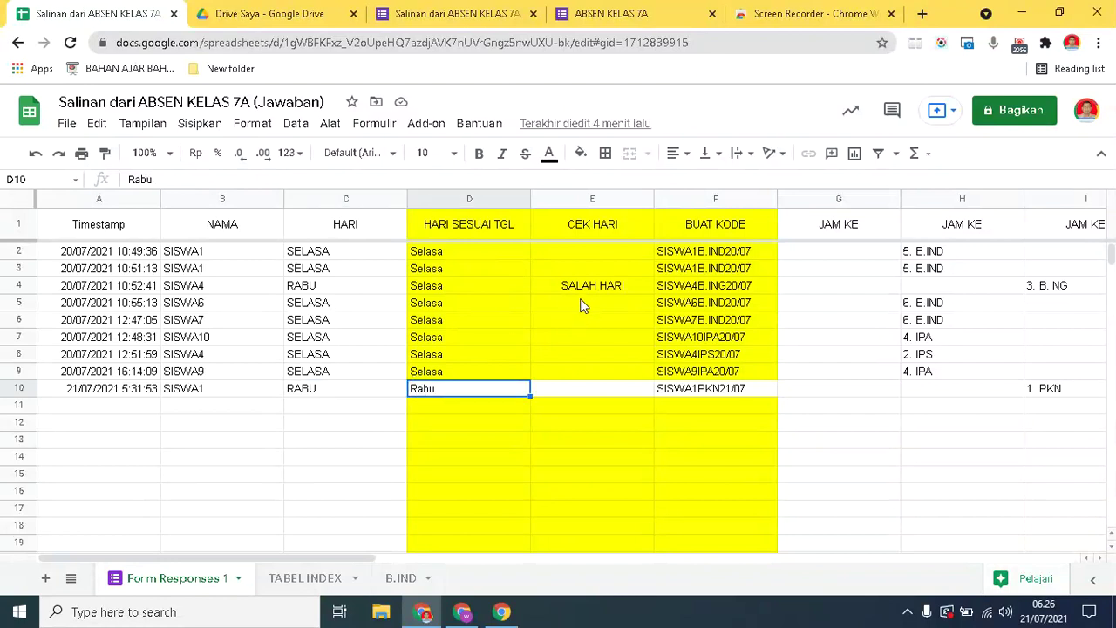
left_click(561, 285)
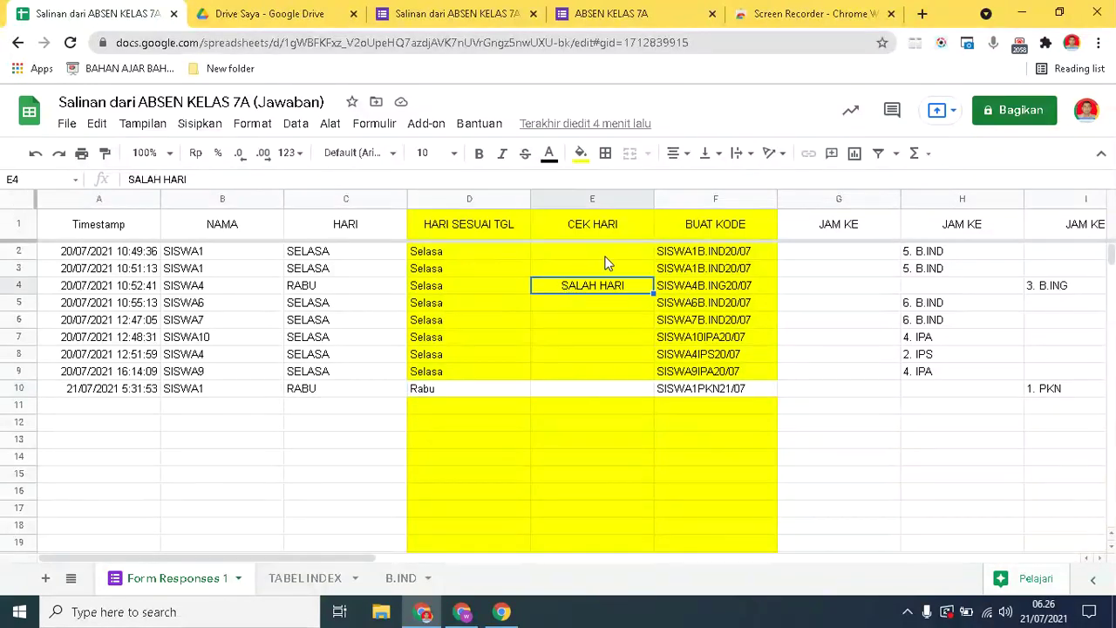
left_click(608, 227)
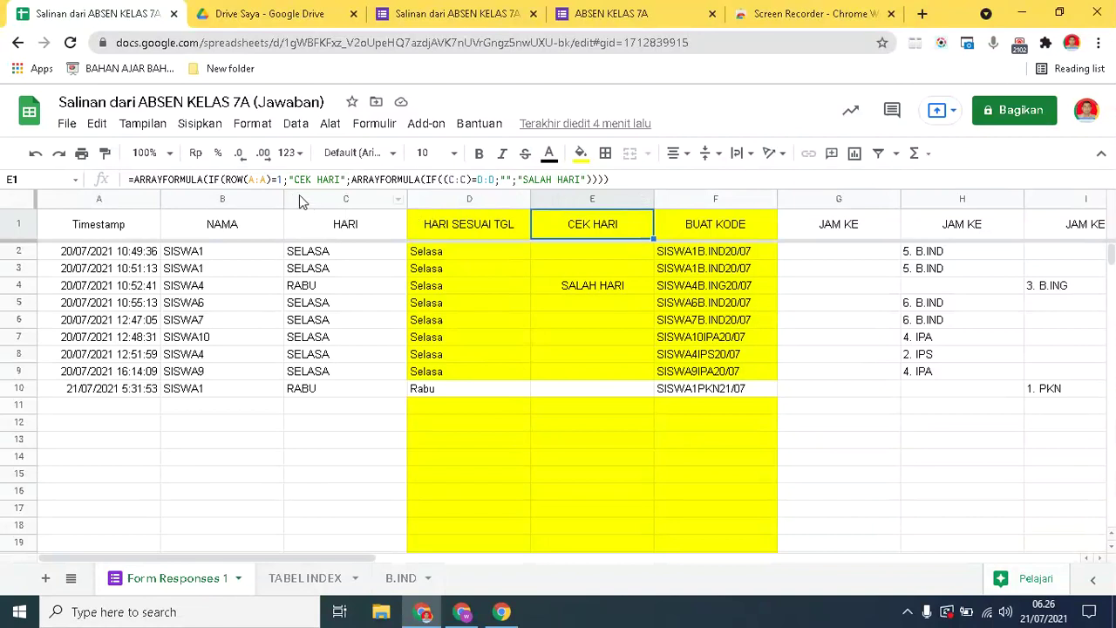
Examine the BUAT KODE array formula in F1 and the code it builds in F2.
left_click(685, 228)
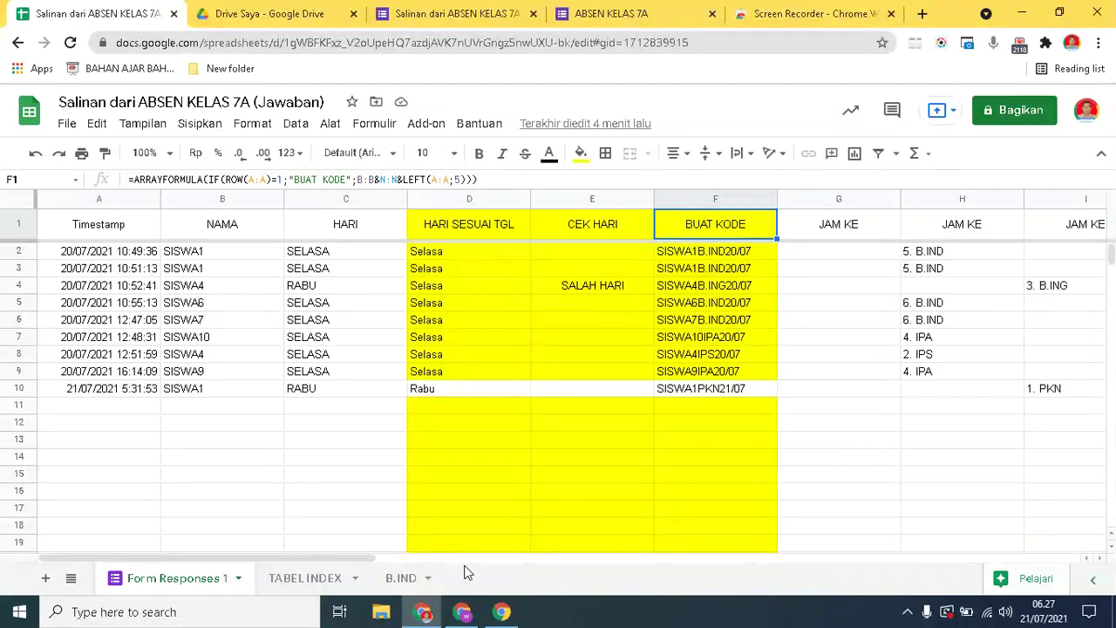
left_click_drag(388, 558, 428, 562)
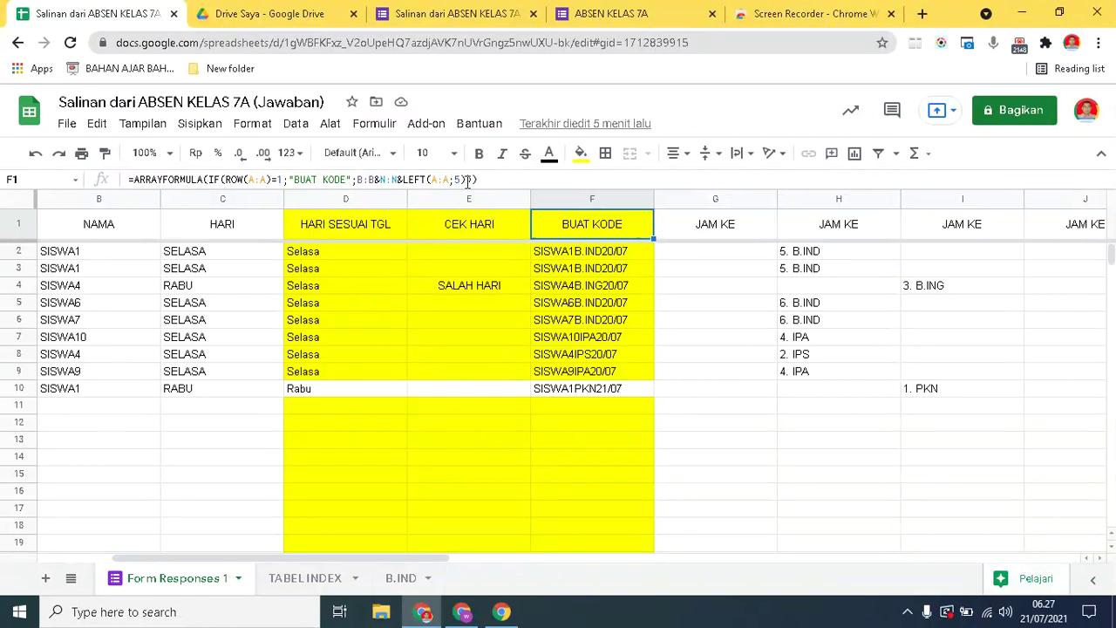
left_click(590, 261)
left_click(598, 230)
Review the JAM KE headers in G1 to I1 and inspect the KET. ABSEN JADI formula in X1.
left_click(728, 235)
left_click(819, 235)
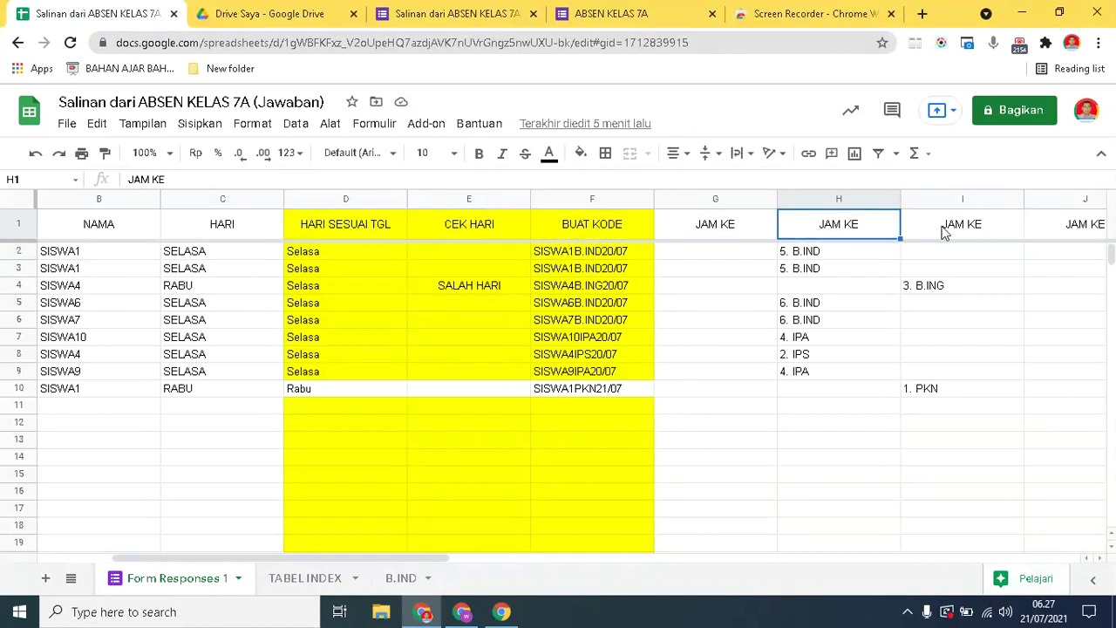
left_click(946, 233)
left_click_drag(436, 558, 1040, 526)
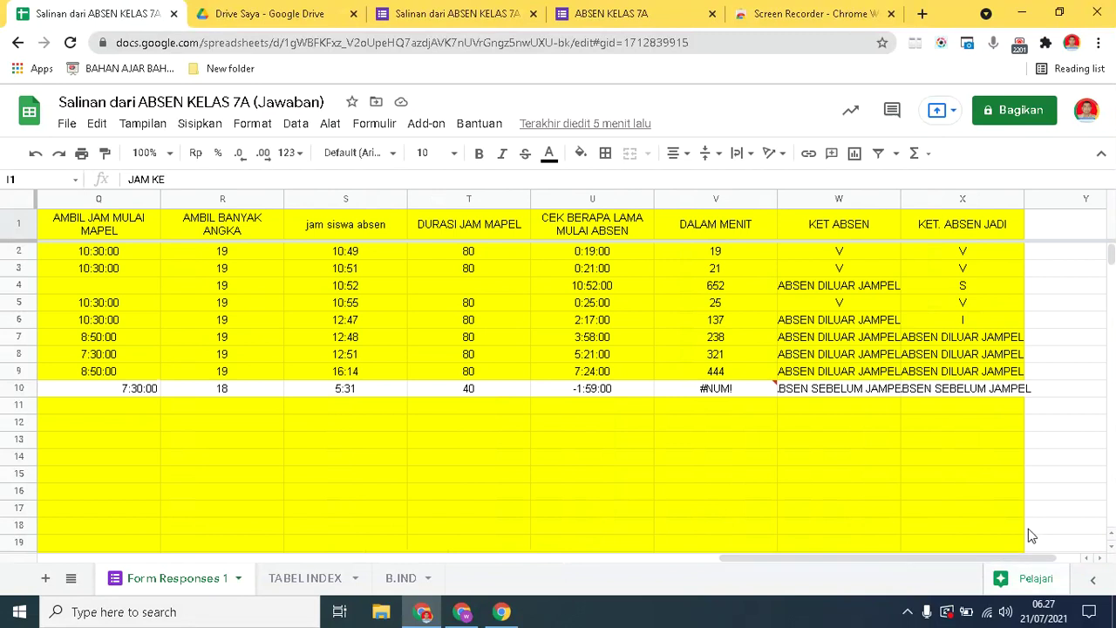
left_click(950, 227)
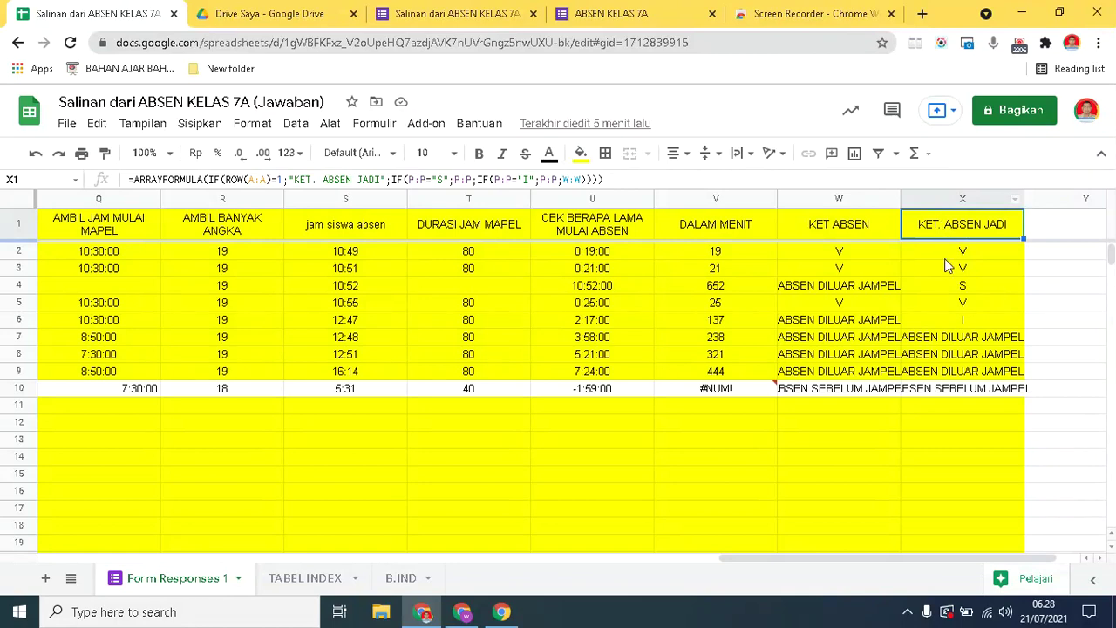
Return to the BUAT KODE column and recheck the F1 formula against code F2 and the Timestamp column.
left_click_drag(962, 558, 359, 578)
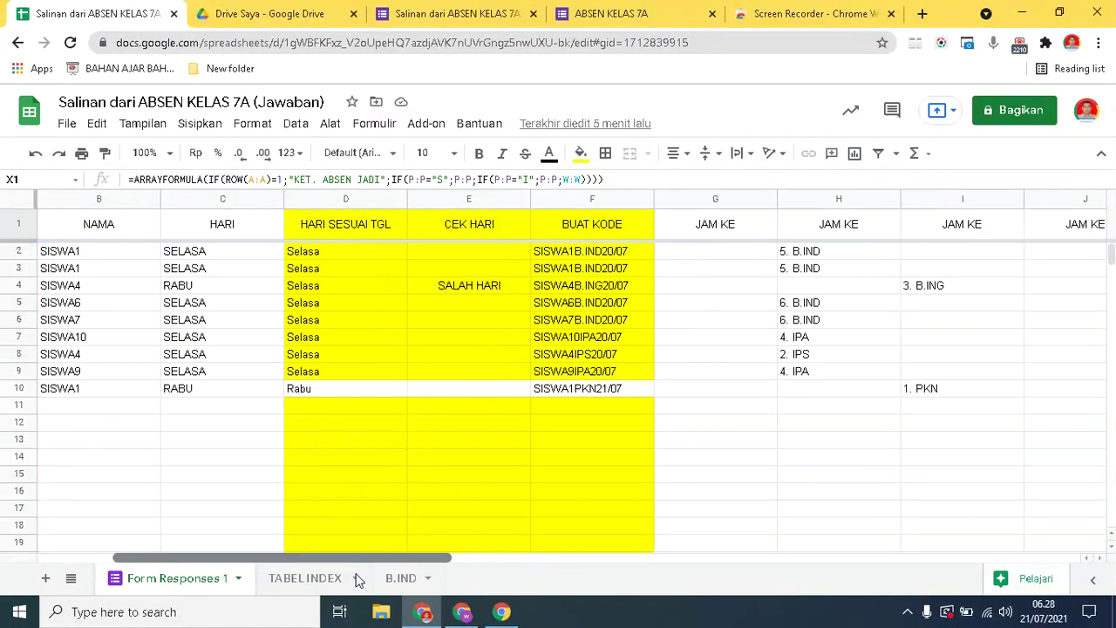
left_click(563, 225)
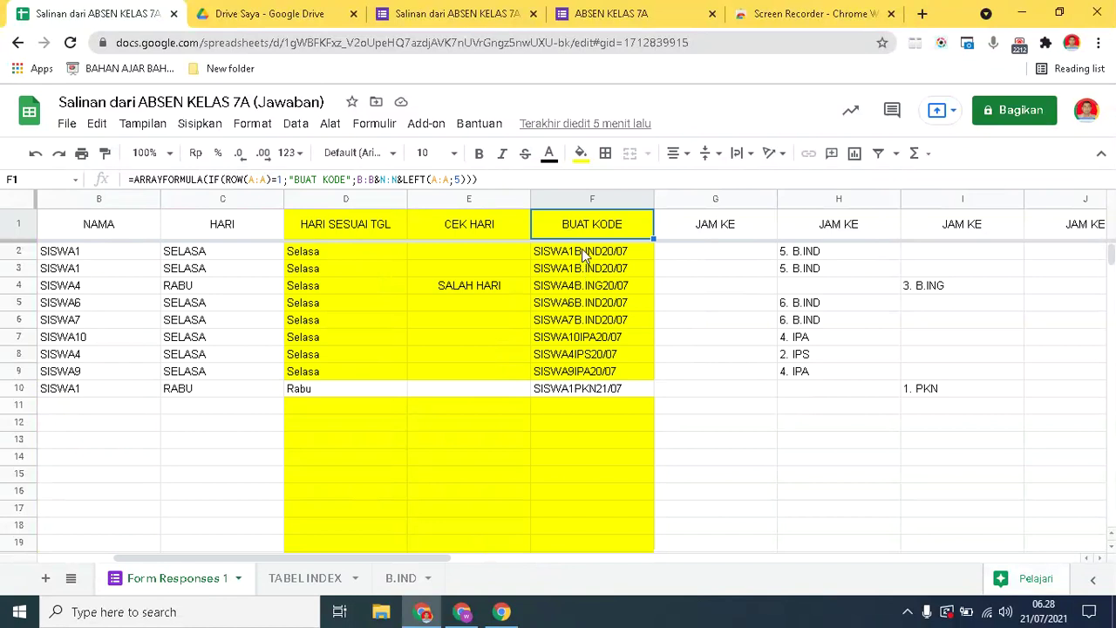
left_click(583, 257)
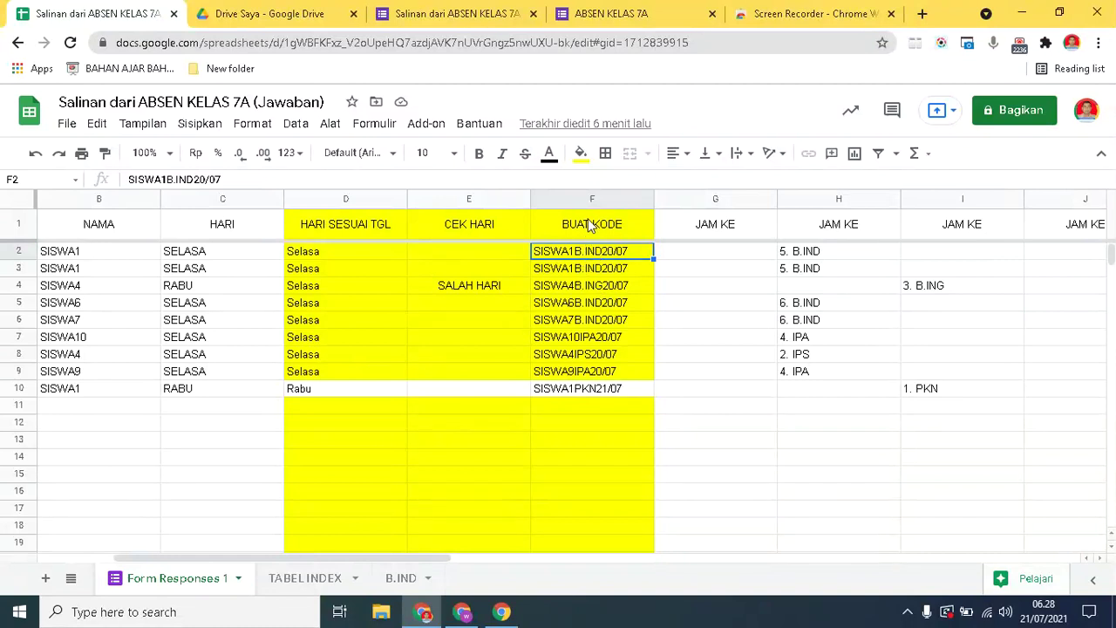
left_click(589, 225)
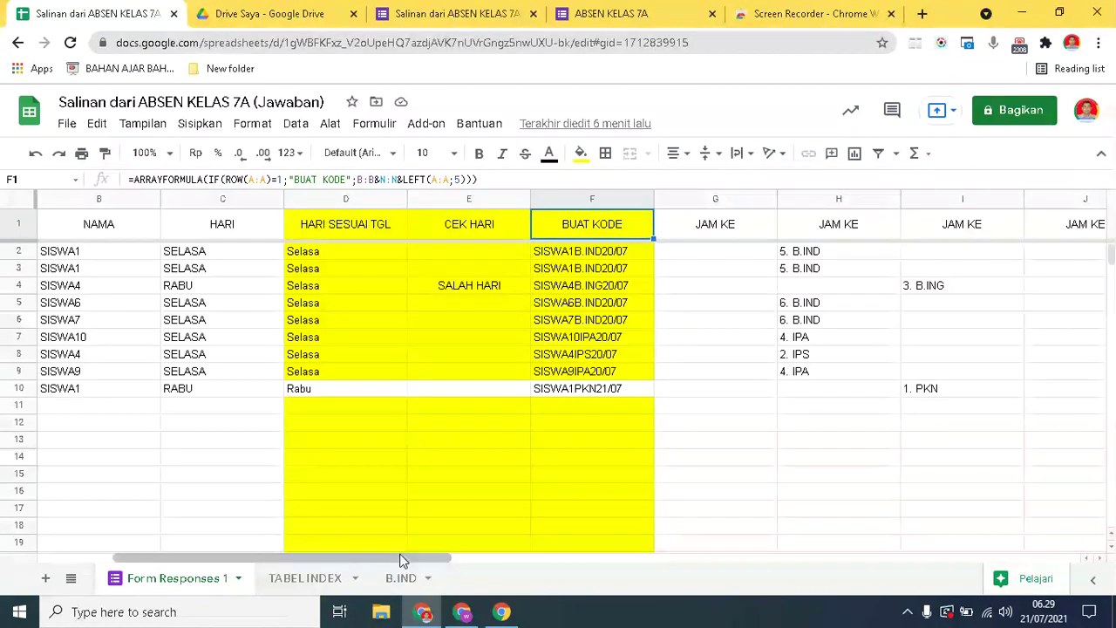
left_click_drag(262, 558, 190, 567)
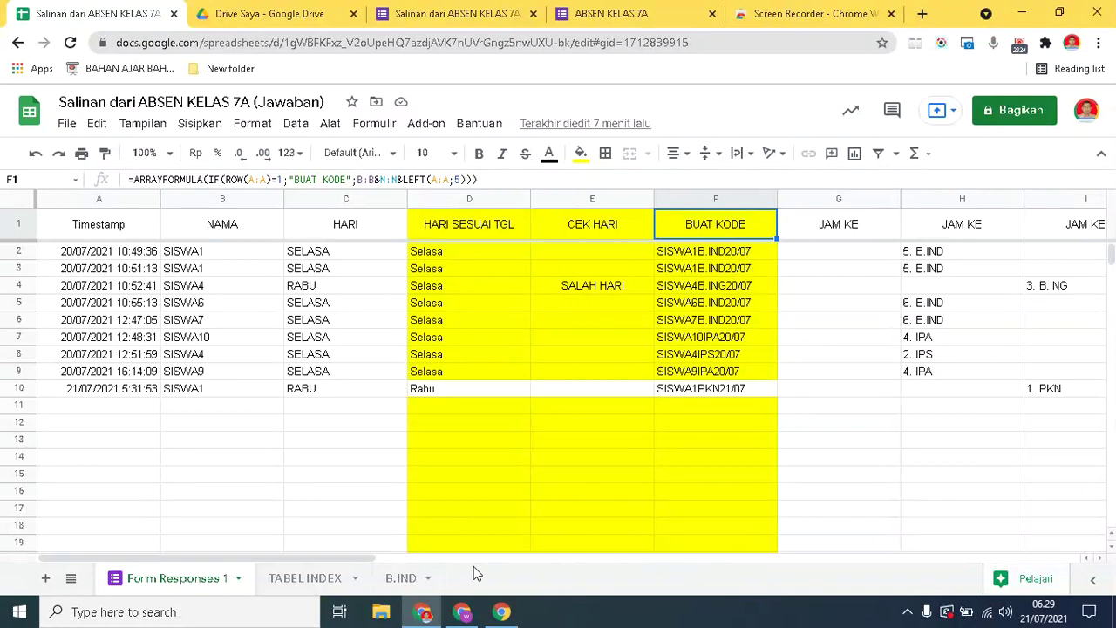
Examine the lesson-hour and subject answers in the column H JAM KE cells H2, H3, H9 and H6.
left_click_drag(286, 557, 413, 560)
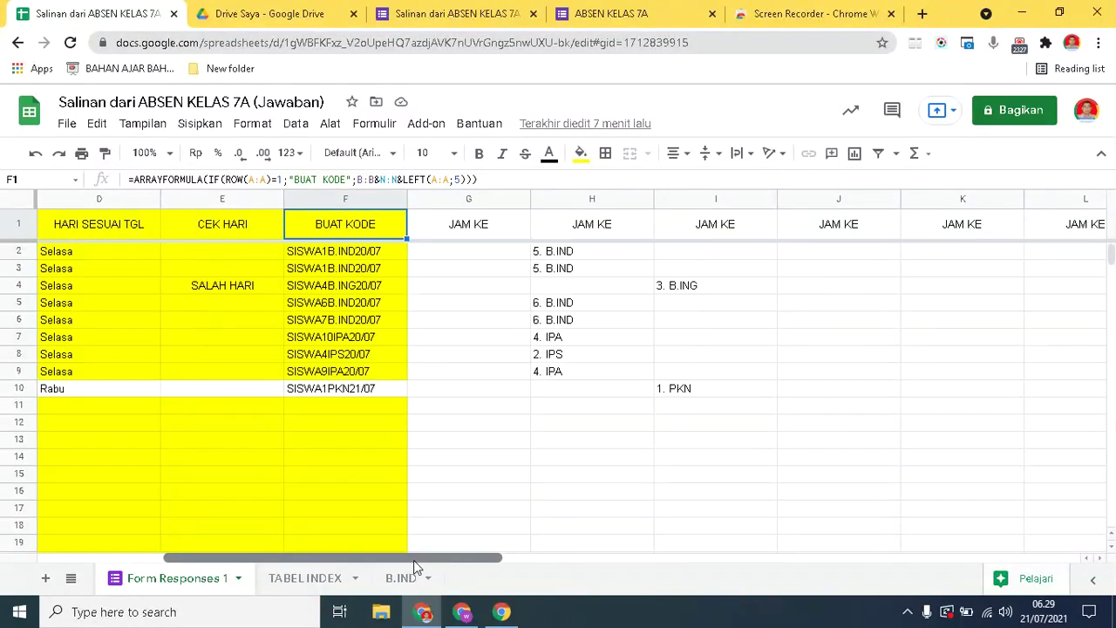
left_click(577, 230)
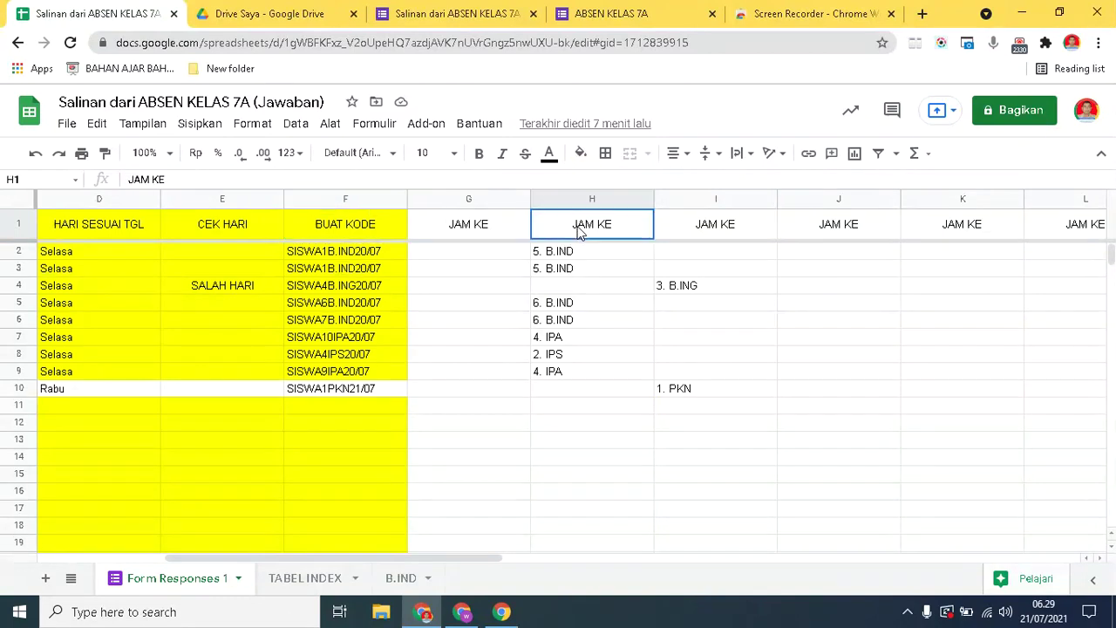
key("Down")
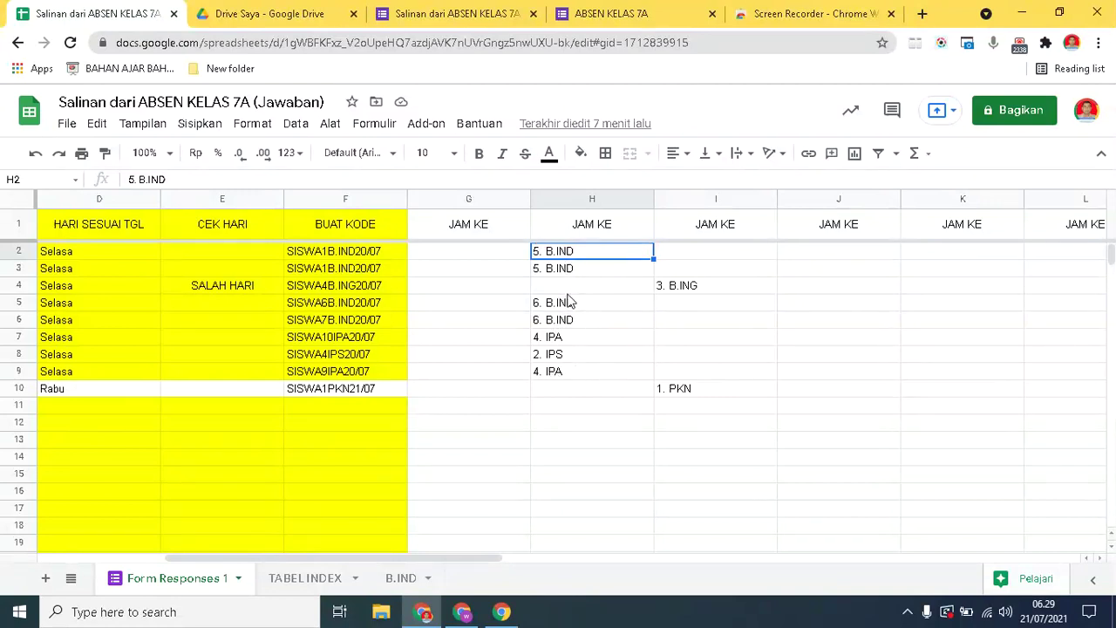
left_click(564, 273)
left_click(565, 373)
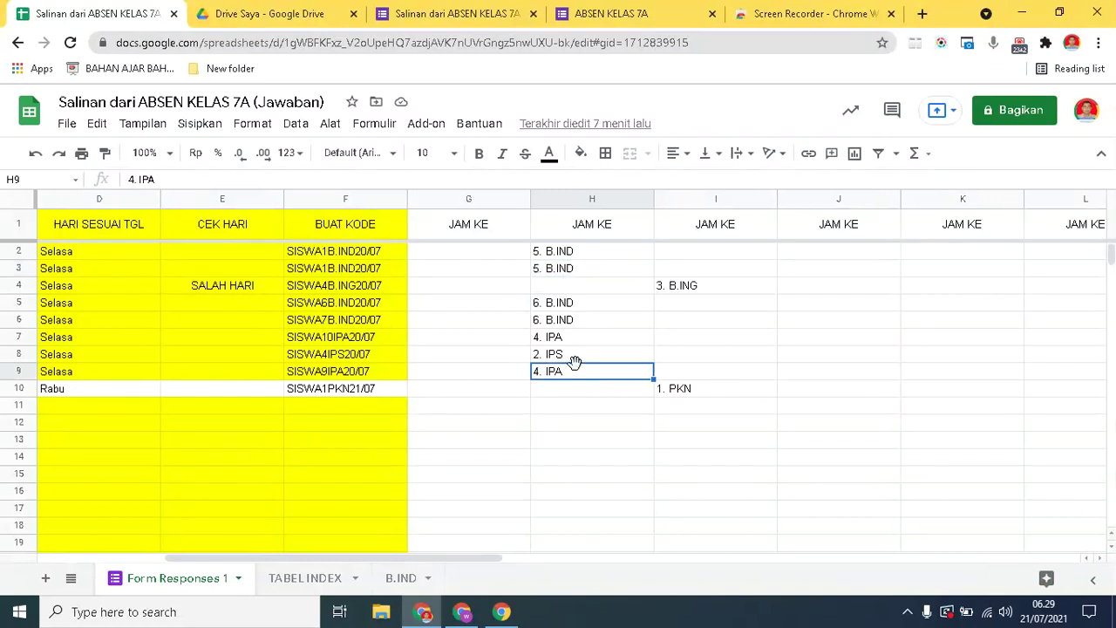
left_click(561, 323)
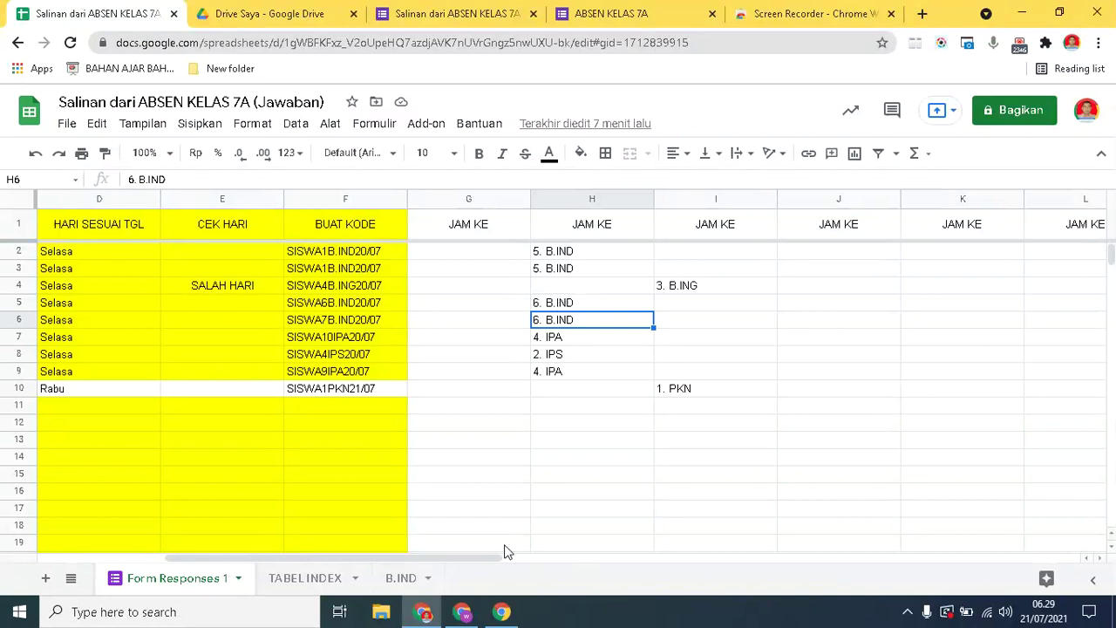
Compare the JAM KE answer in H2 with neighbouring cells G2 and I2, and bring the AMBIL NAMA MAPEL column into view.
left_click(601, 254)
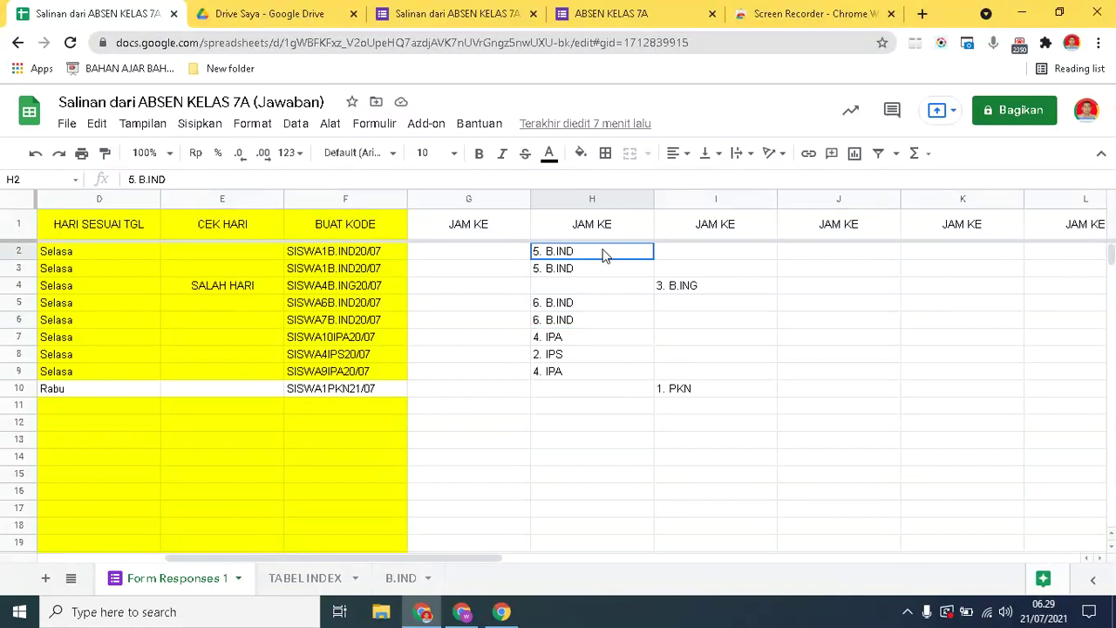
left_click(451, 255)
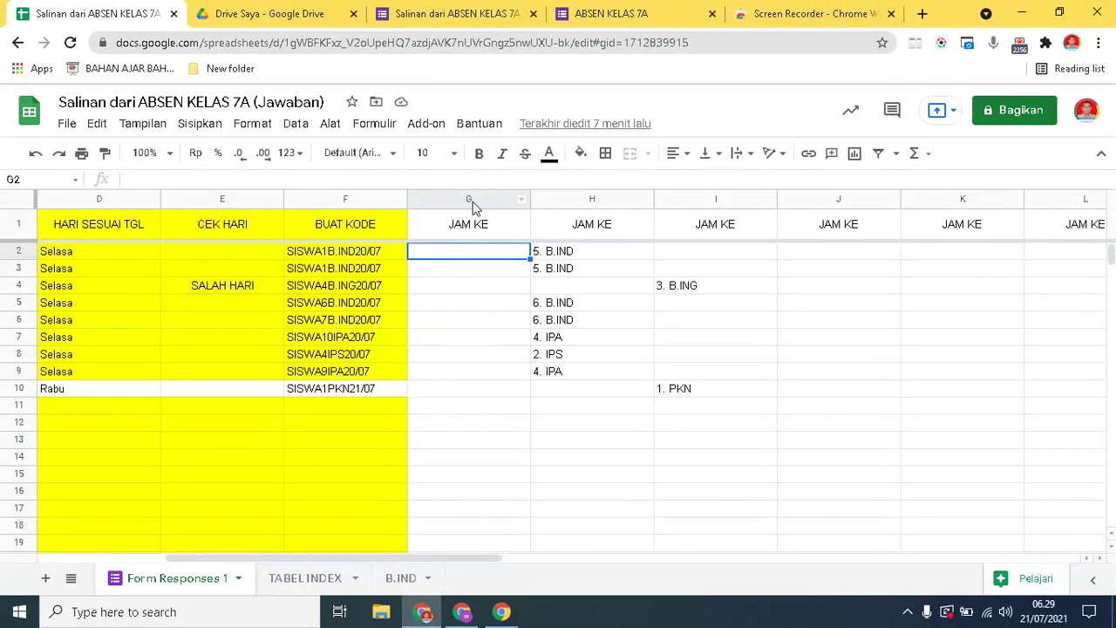
left_click(599, 253)
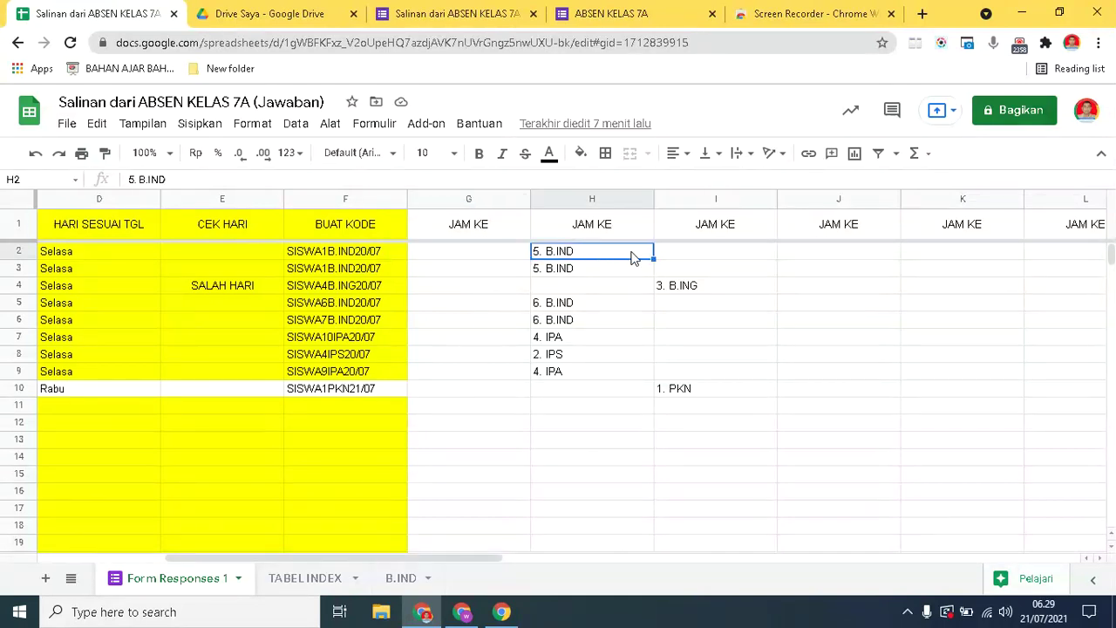
left_click(713, 253)
left_click_drag(390, 556, 639, 533)
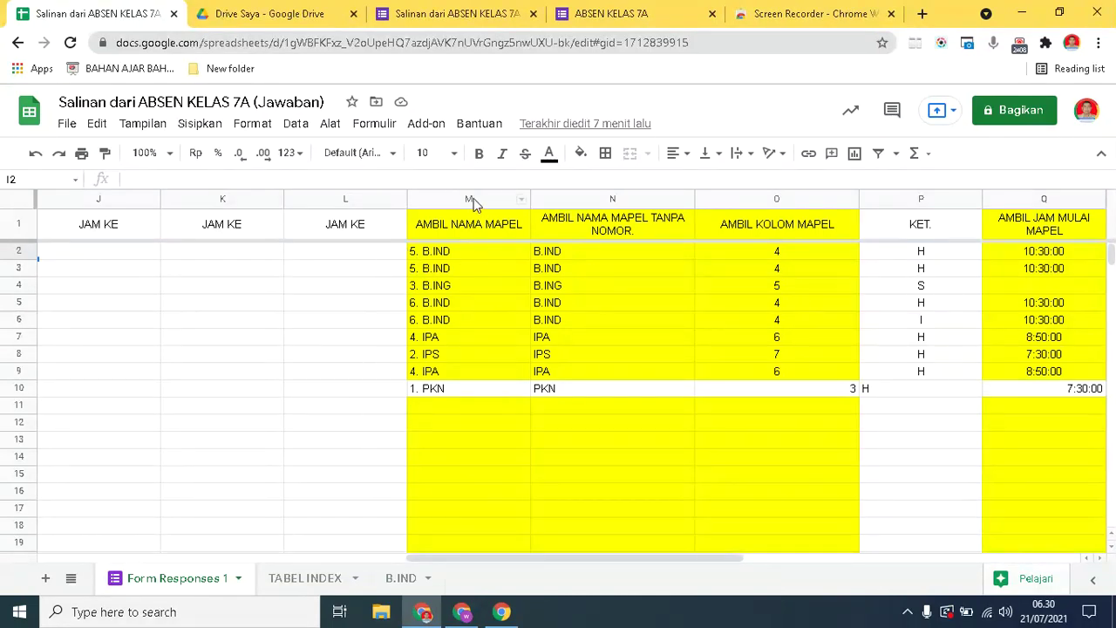
Inspect the AMBIL NAMA MAPEL formula in M1 alongside the adjacent JAM KE column L.
left_click(455, 228)
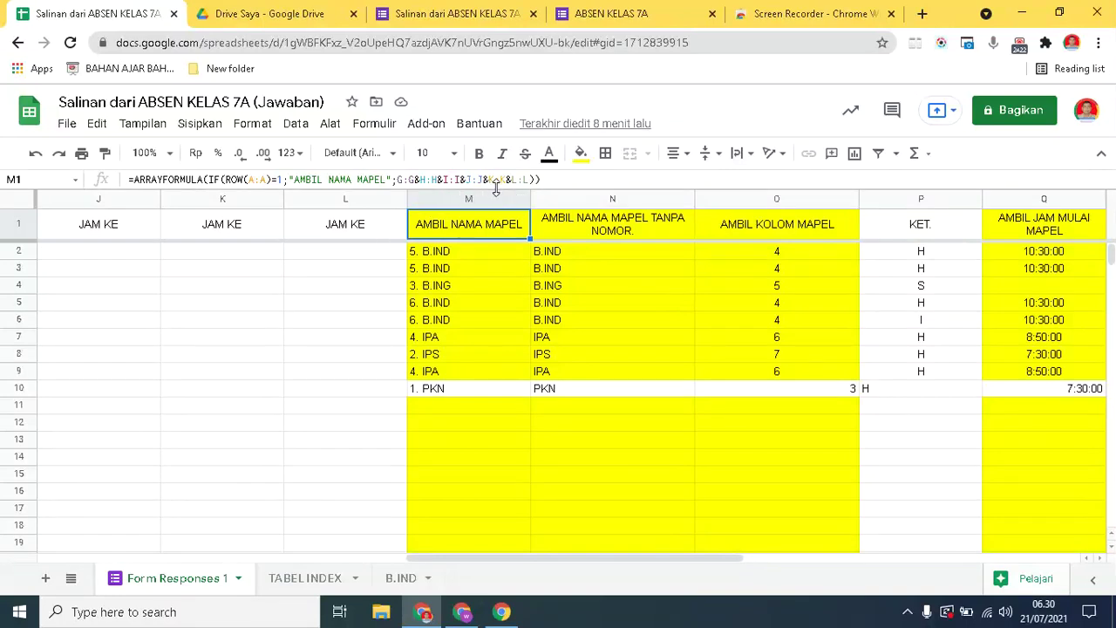
left_click(367, 202)
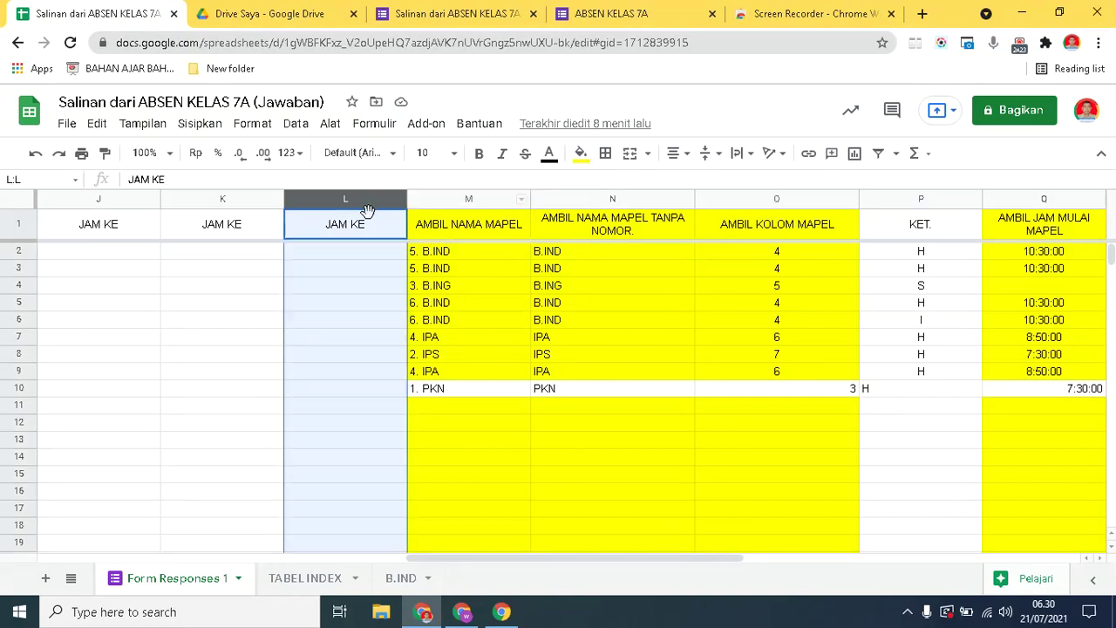
left_click(440, 229)
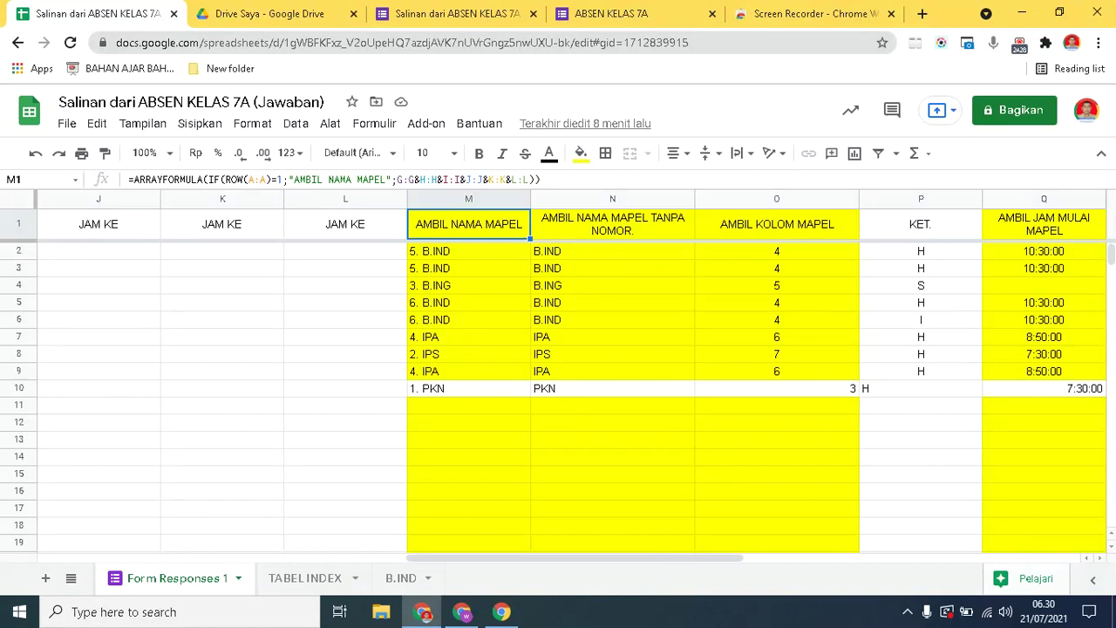
Review the JAM KE answers across columns G to L in row 2, plus the answer in H3.
left_click_drag(692, 558, 532, 534)
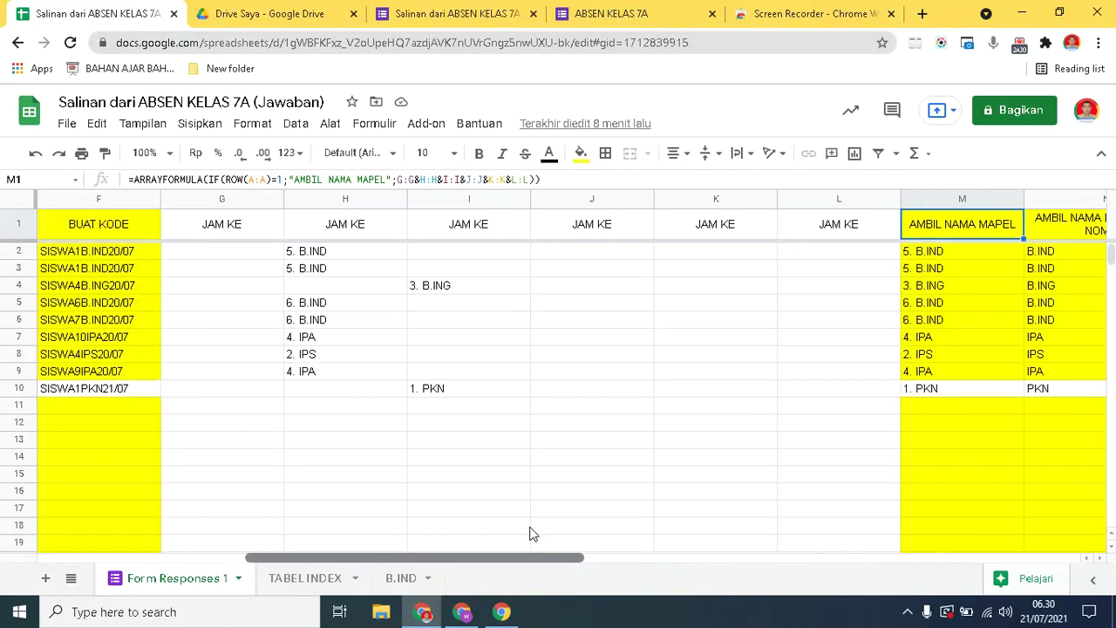
left_click(199, 249)
left_click(310, 255)
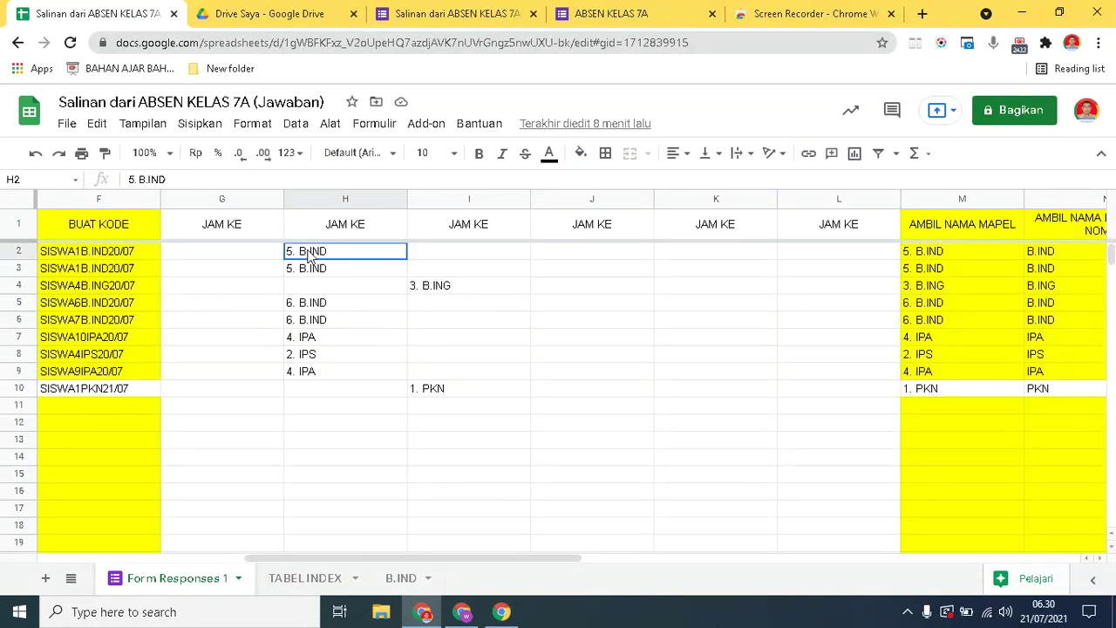
left_click(454, 260)
left_click_drag(232, 250, 863, 250)
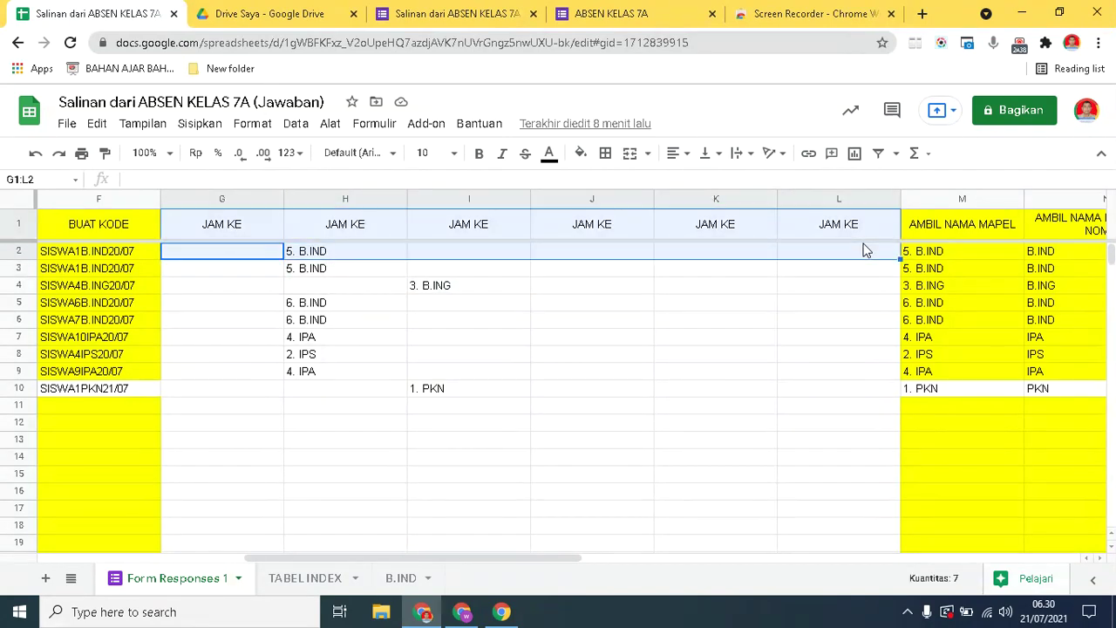
left_click(324, 271)
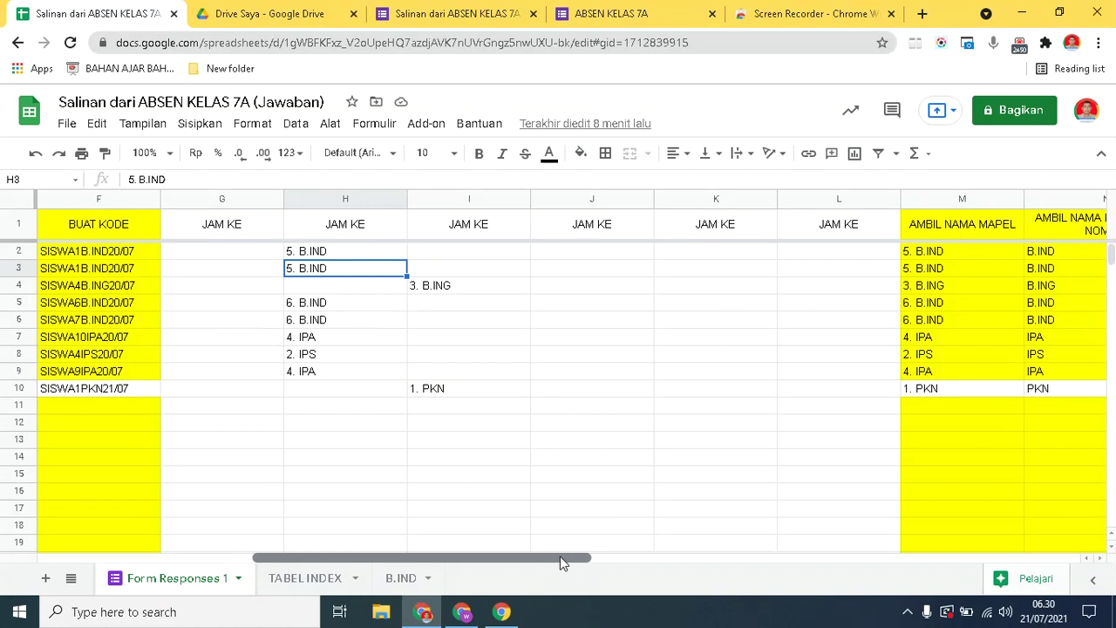
Trace how the M1 formula carries the B.ING answer from I4 into M4, and check M2.
left_click_drag(561, 558, 594, 556)
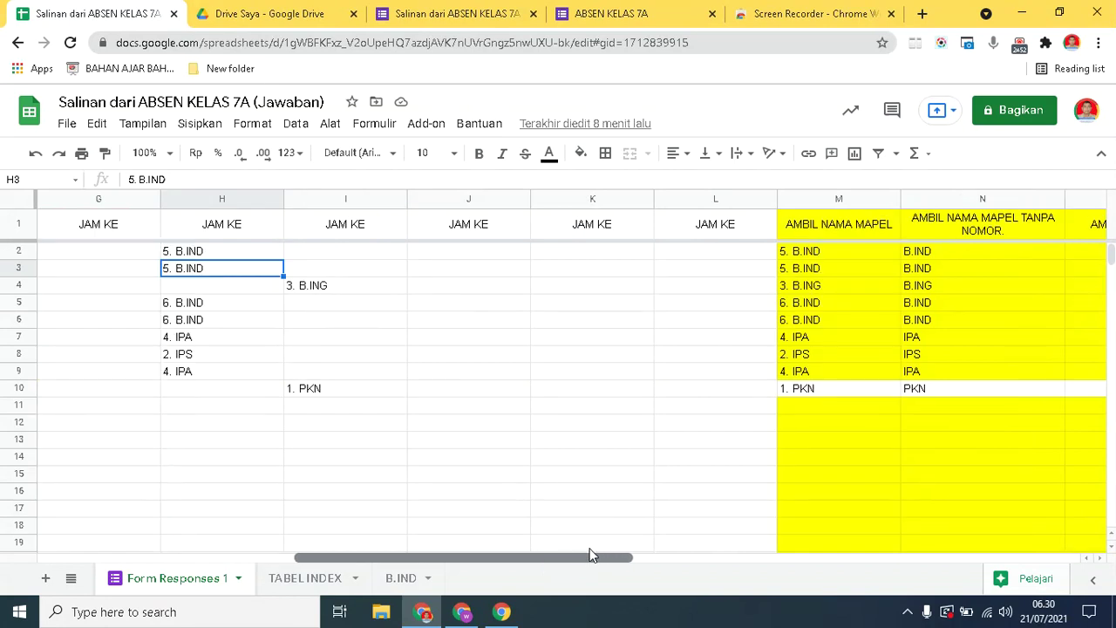
left_click(832, 231)
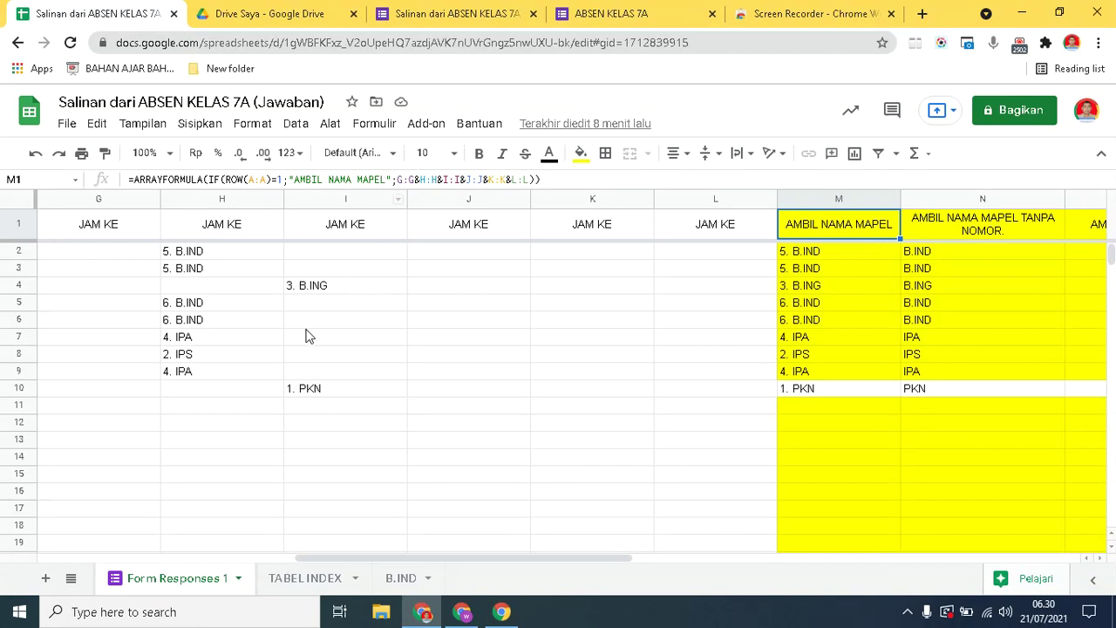
left_click(312, 291)
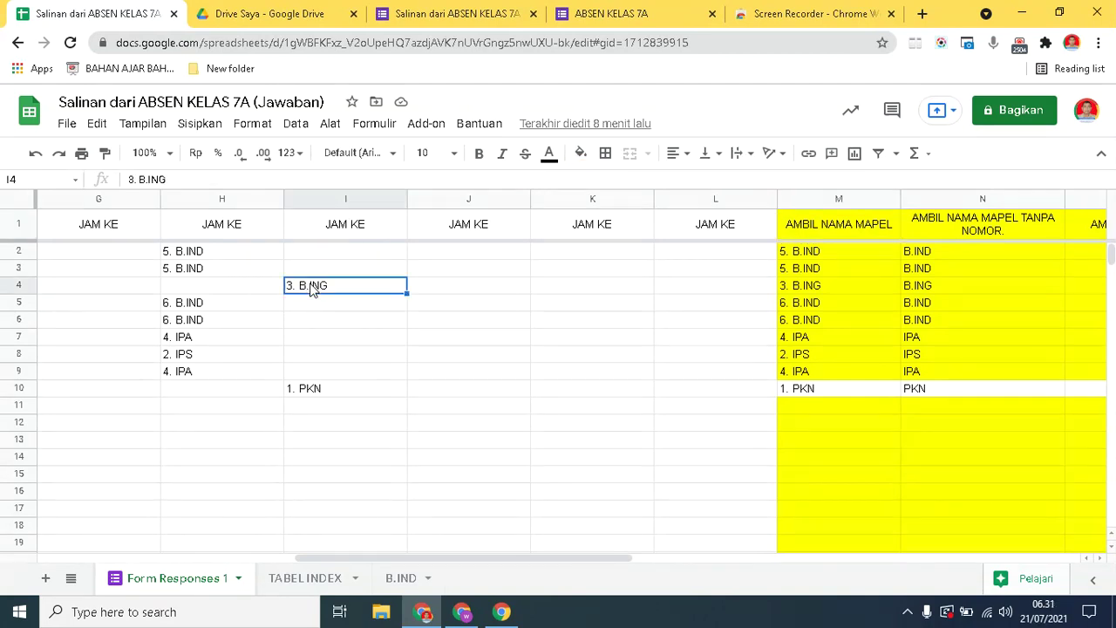
left_click(783, 293)
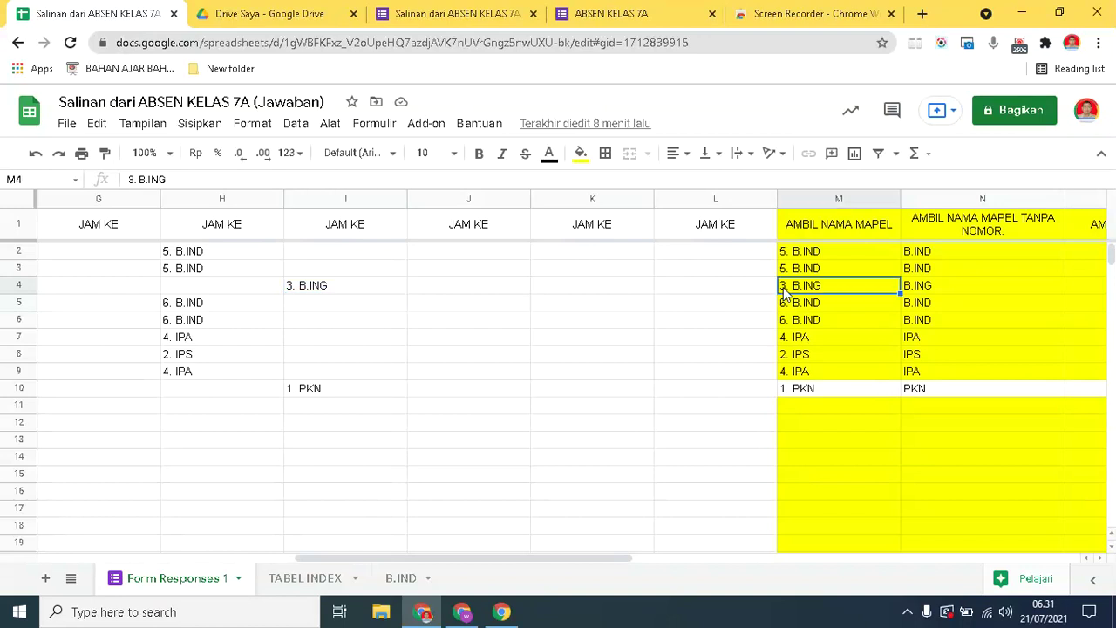
left_click(808, 253)
Inspect the AMBIL NAMA MAPEL TANPA NOMOR formula in N1 and compare it with the subject name in N2.
left_click_drag(524, 562, 601, 548)
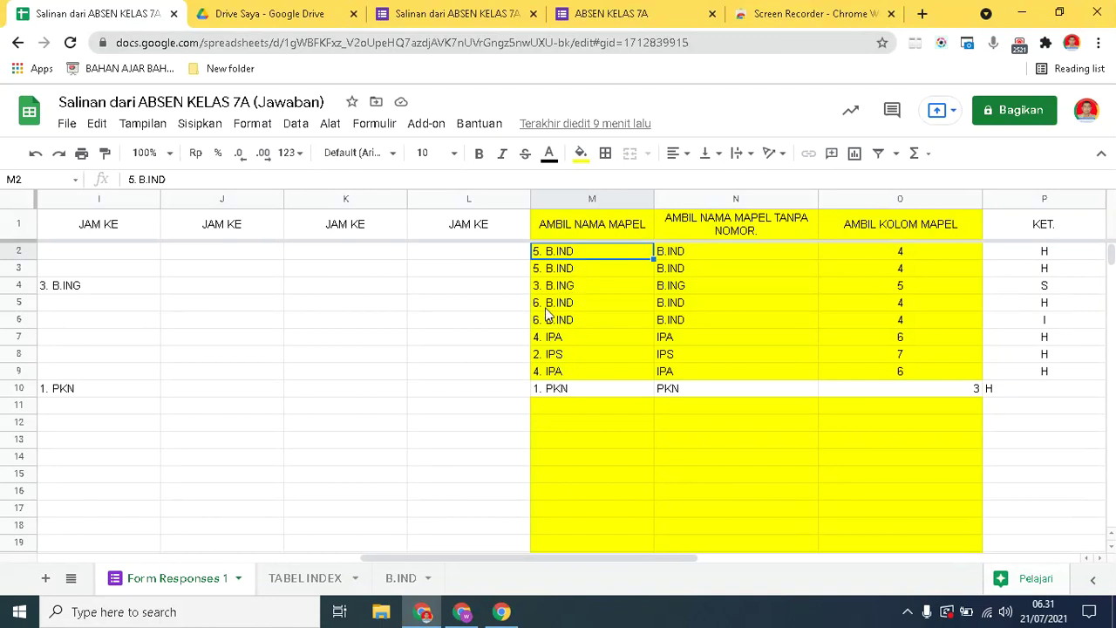
left_click(657, 252)
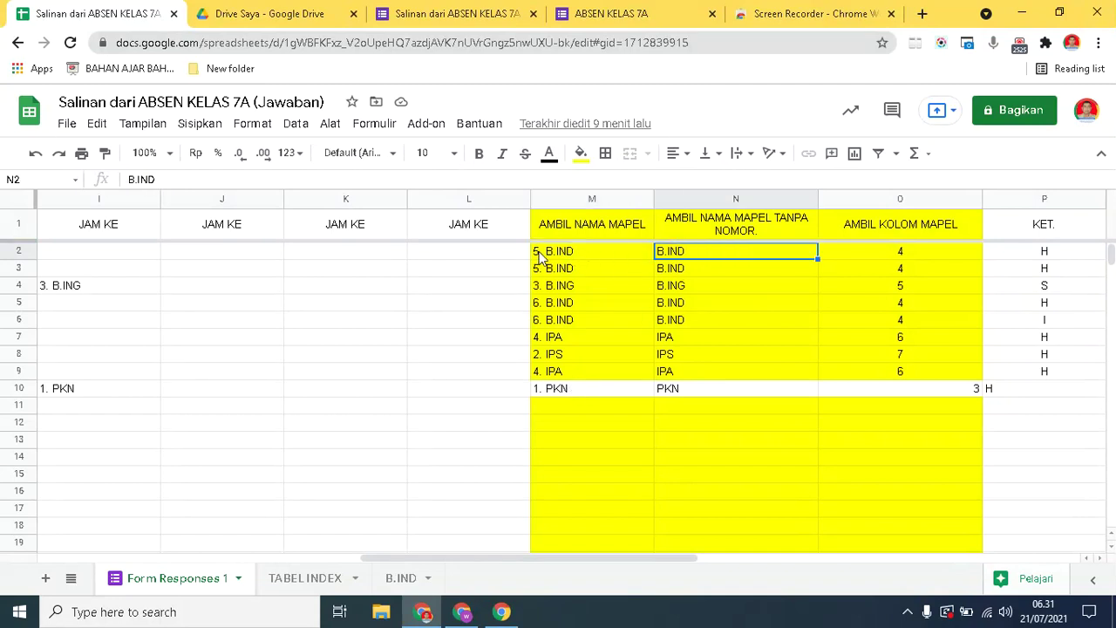
left_click(700, 224)
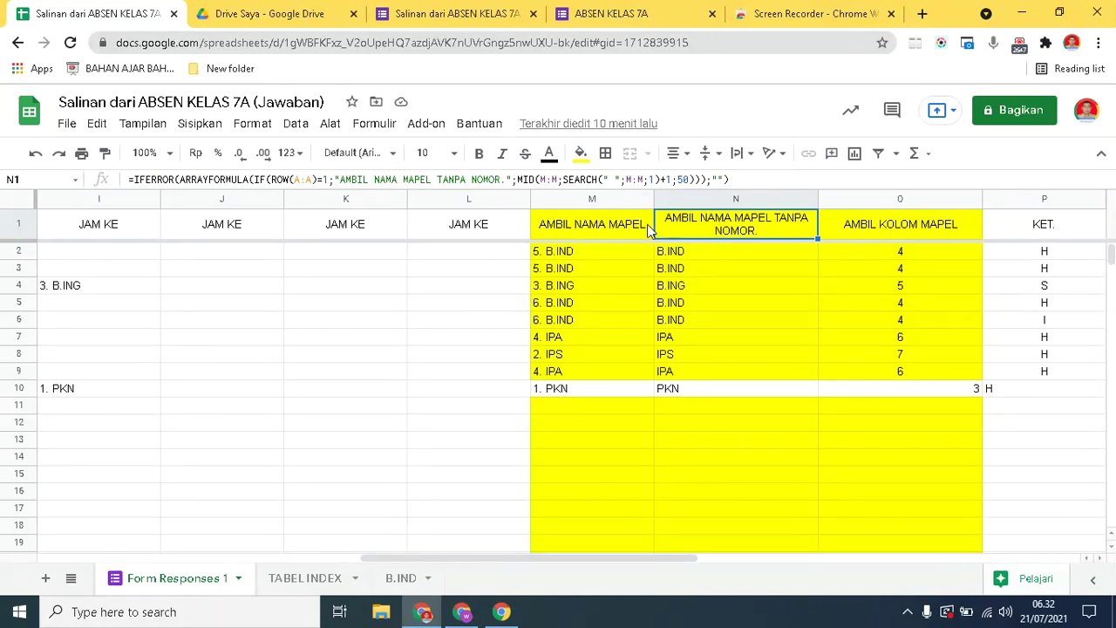
left_click(686, 254)
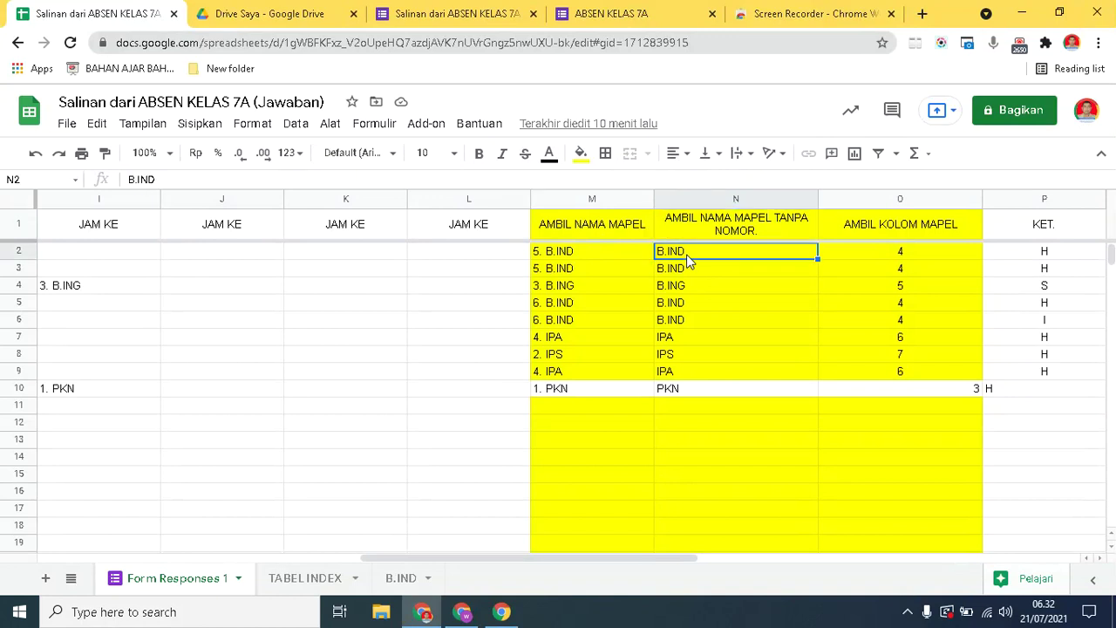
Examine the AMBIL KOLOM MAPEL formula in O1 against subject name N2 and column number O2.
left_click(861, 230)
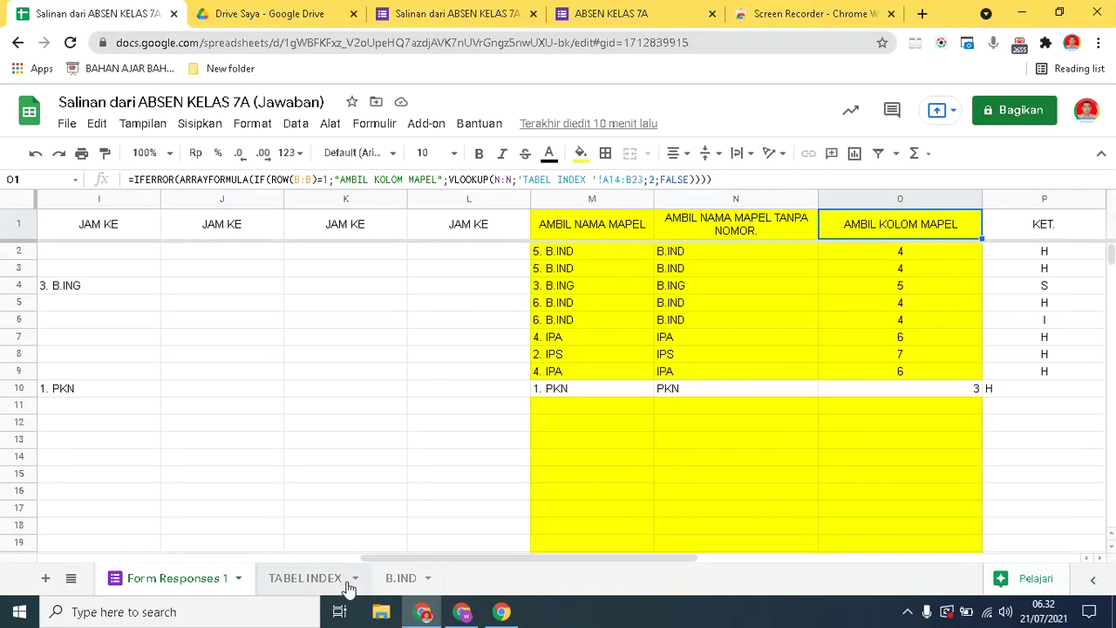
left_click_drag(616, 563, 658, 565)
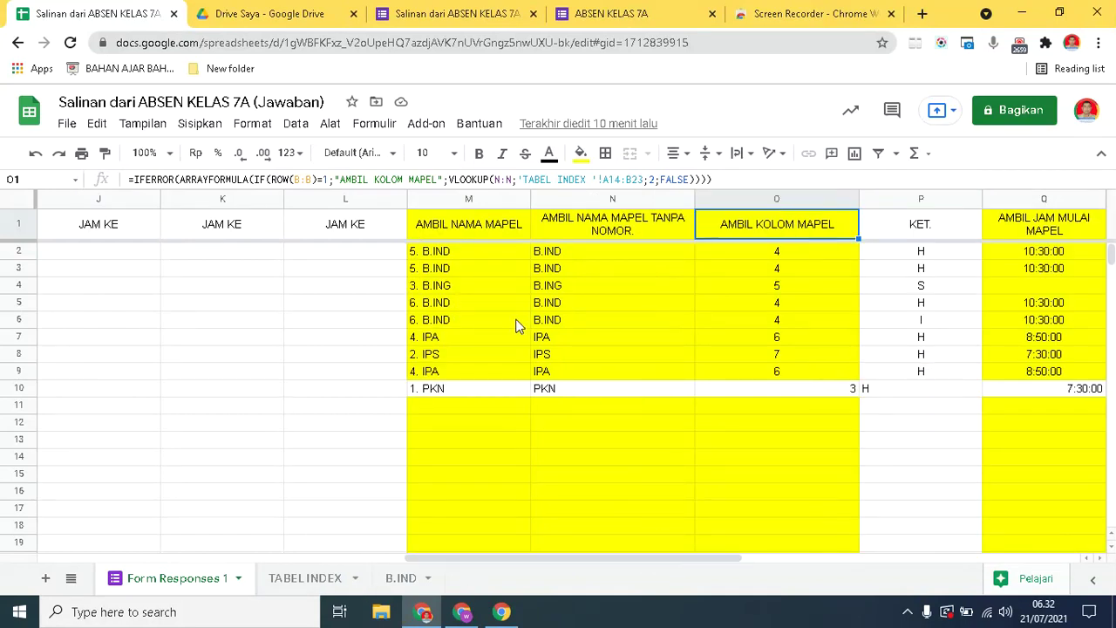
left_click(559, 252)
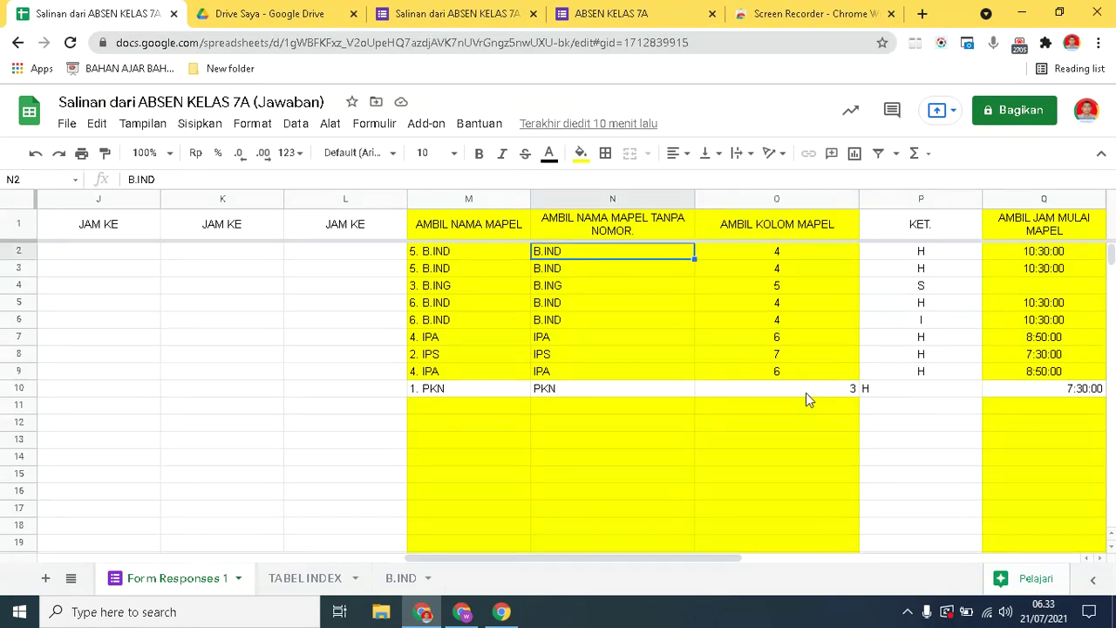
left_click(776, 251)
Open the TABEL INDEX sheet and look over its tables, starting from the Senin PAI cell in TABEL JAM MULAI MAPEL.
left_click(311, 579)
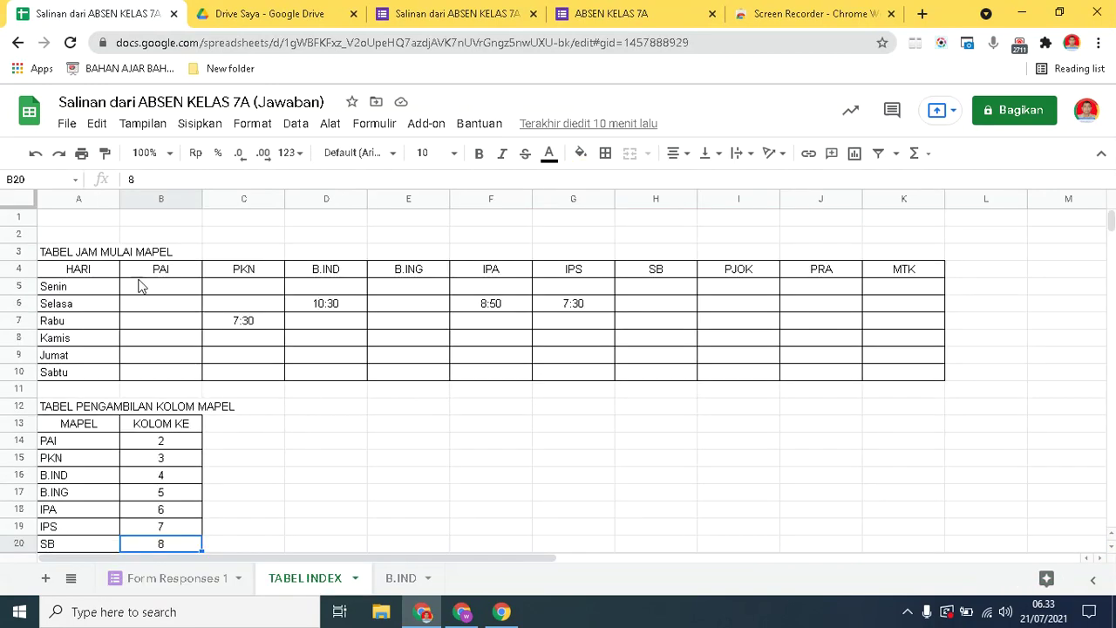
left_click(149, 289)
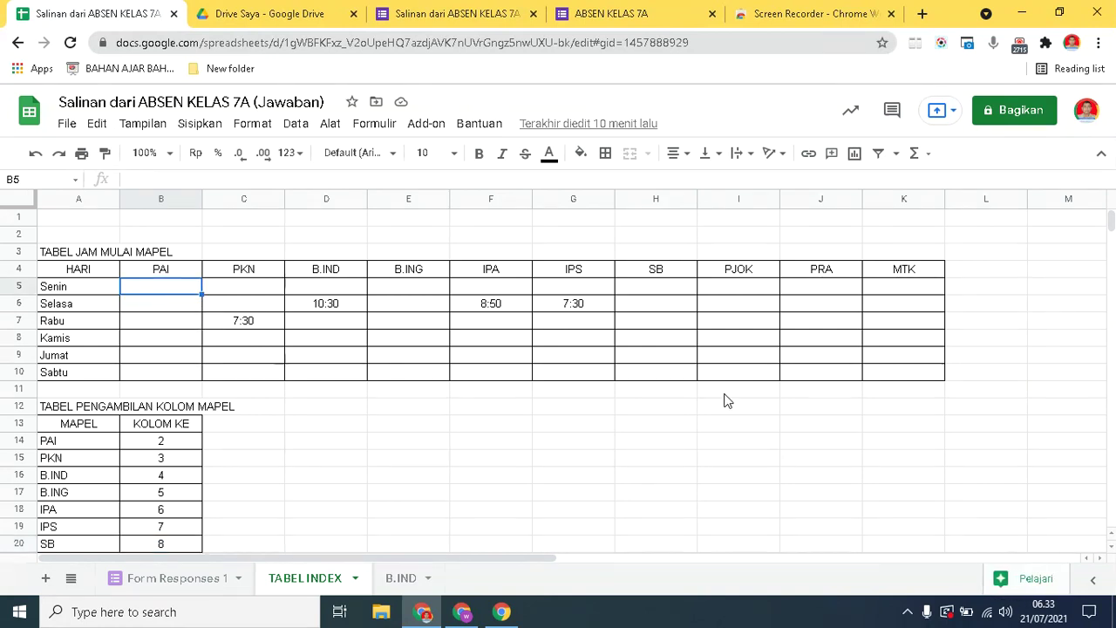
scroll(1112, 229, "down", 10)
scroll(1112, 228, "up", 10)
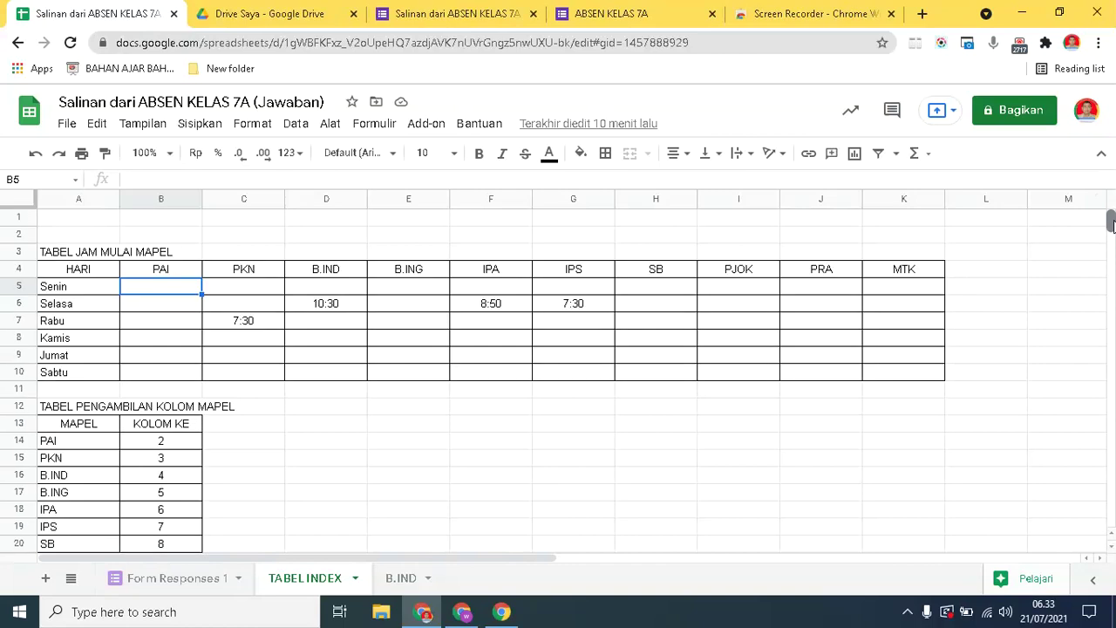
Go through the KOLOM KE numbers from B14 down to the Sabtu row of TABEL DURASI JAM MAPEL.
left_click(165, 444)
key("Down")
key("Down")
key("Down")
key("Down")
key("Down")
key("Down")
key("Down")
key("Down")
key("Down")
key("Down")
key("Down")
key("Down")
key("Down")
key("Down")
key("Down")
key("Down")
key("Down")
key("Down")
key("Down")
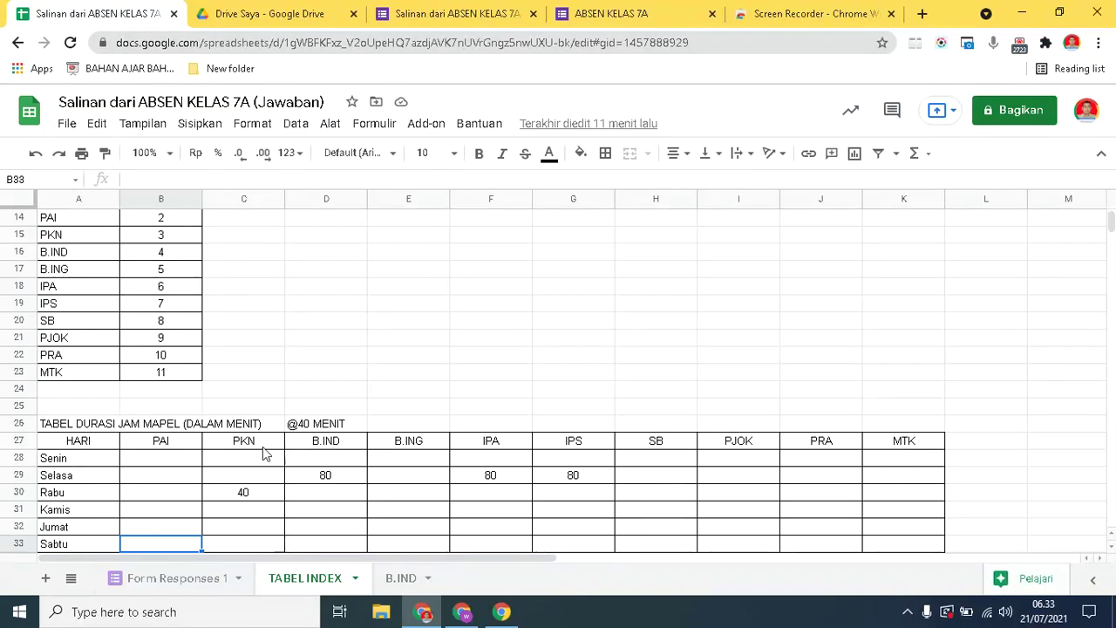
Compare the PAI and PKN columns of the duration table with their KOLOM KE numbers, and check the Rabu PKN duration.
left_click(256, 493)
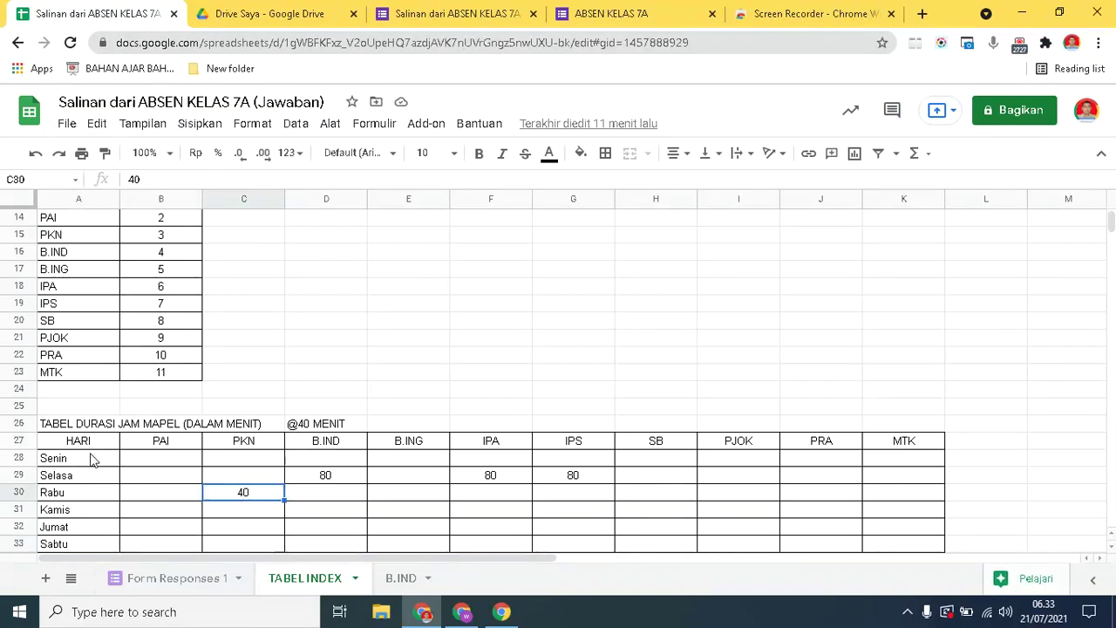
left_click(166, 443)
left_click(180, 224)
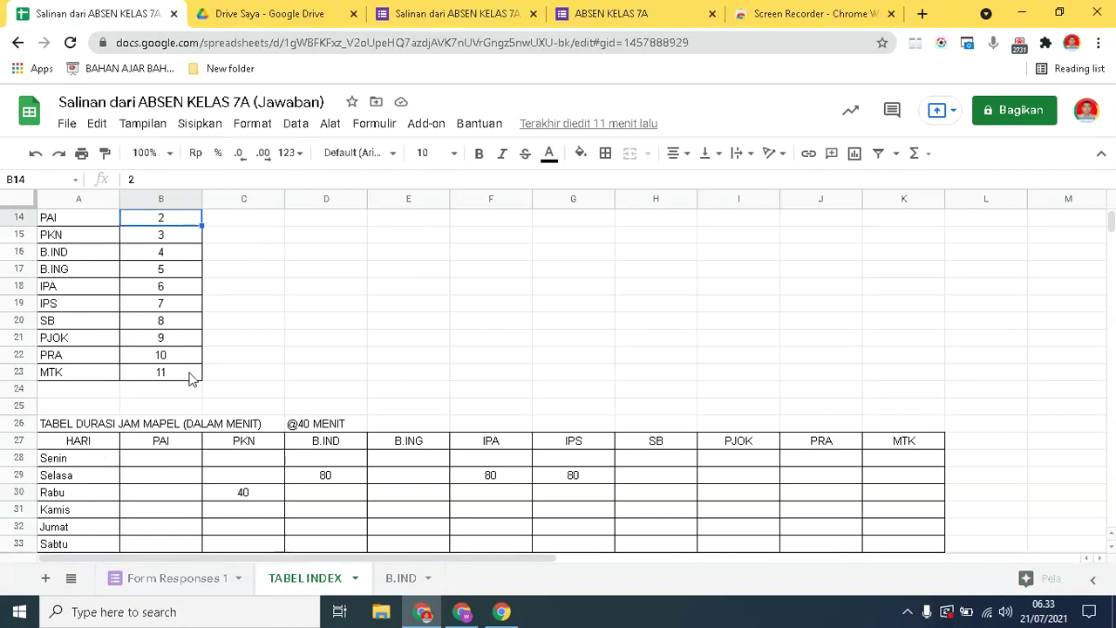
left_click(231, 444)
left_click_drag(184, 232, 261, 272)
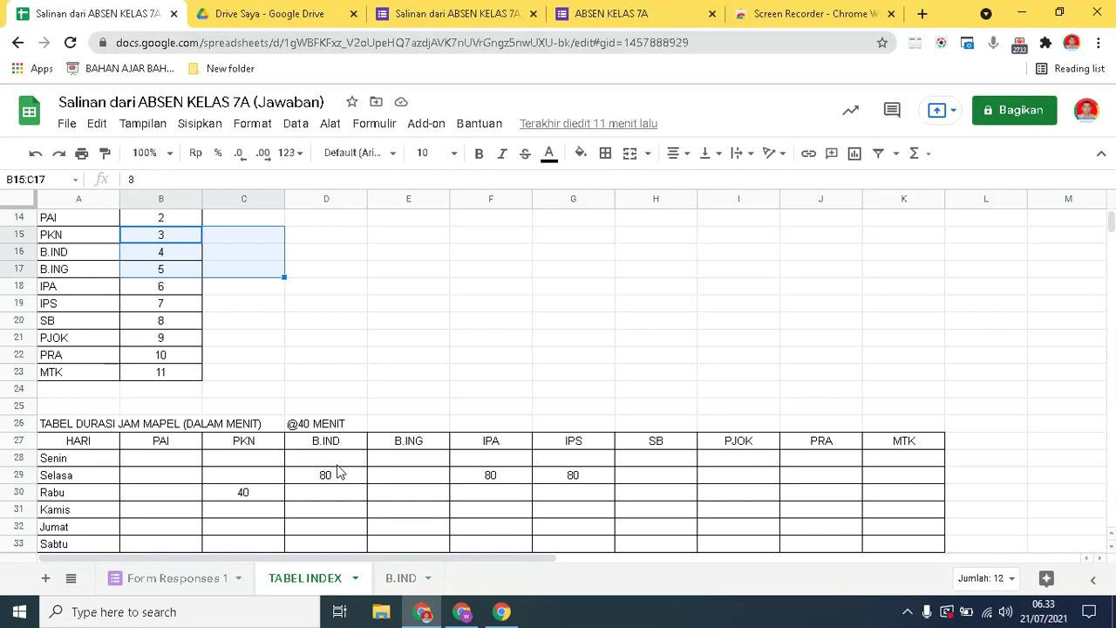
Examine the Senin row of the duration table across its HARI, PAI and PKN cells.
left_click(252, 463)
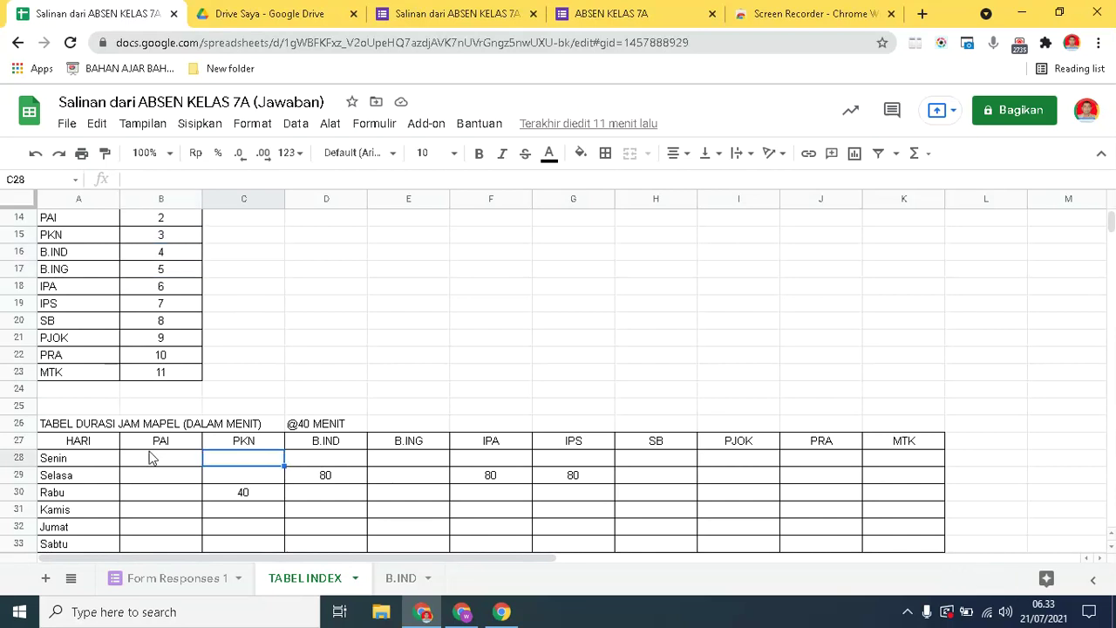
left_click(63, 466)
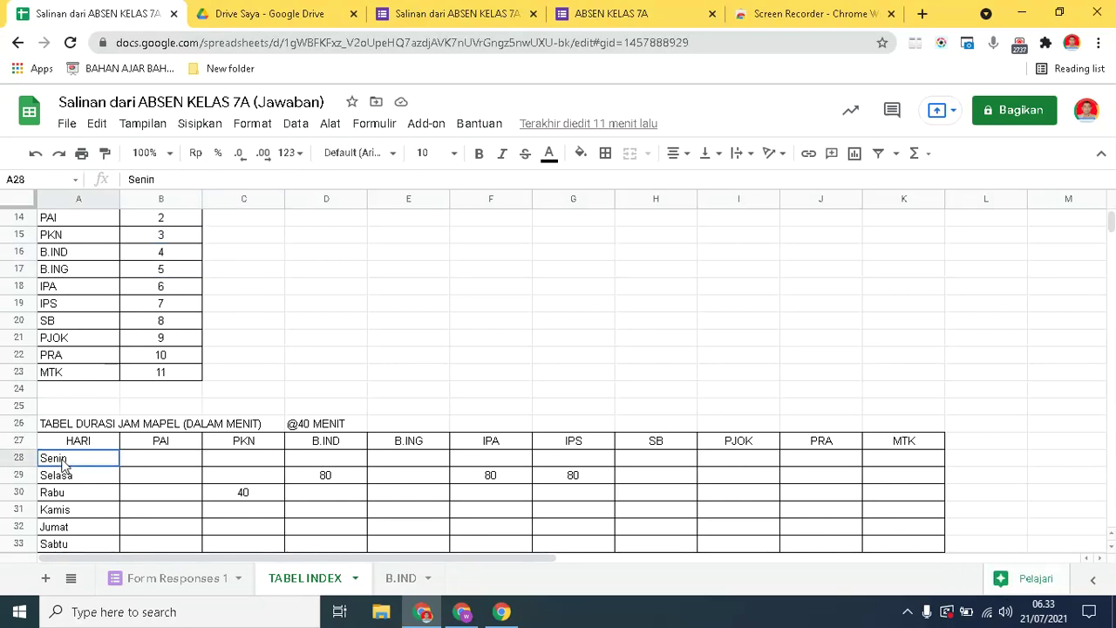
left_click(170, 467)
key("Tab")
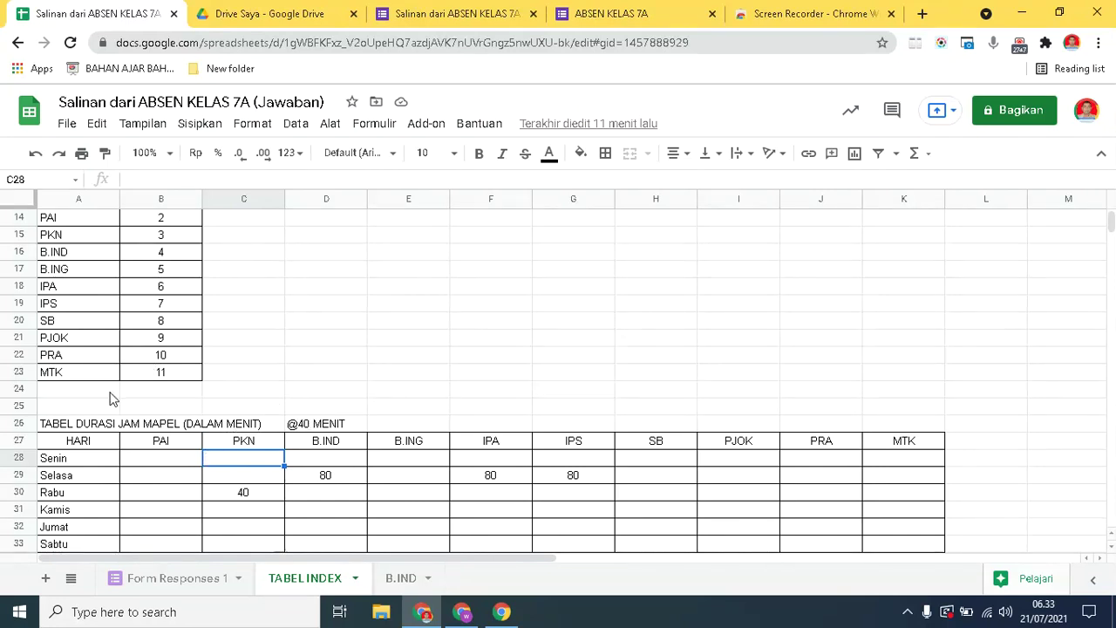
Review the TABEL INDEX tables upward from the Senin duration row to cell A1.
left_click(100, 455)
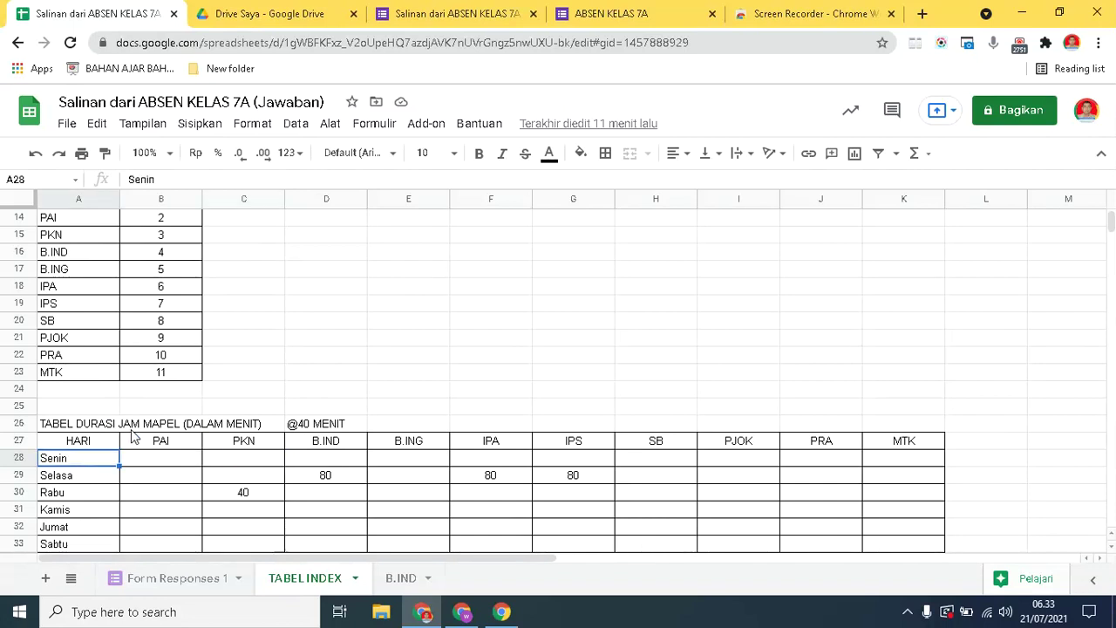
key("Up")
key("Up")
key("Up")
key("Up")
key("Up")
key("Up")
key("Up")
key("Up")
key("Up")
key("Up")
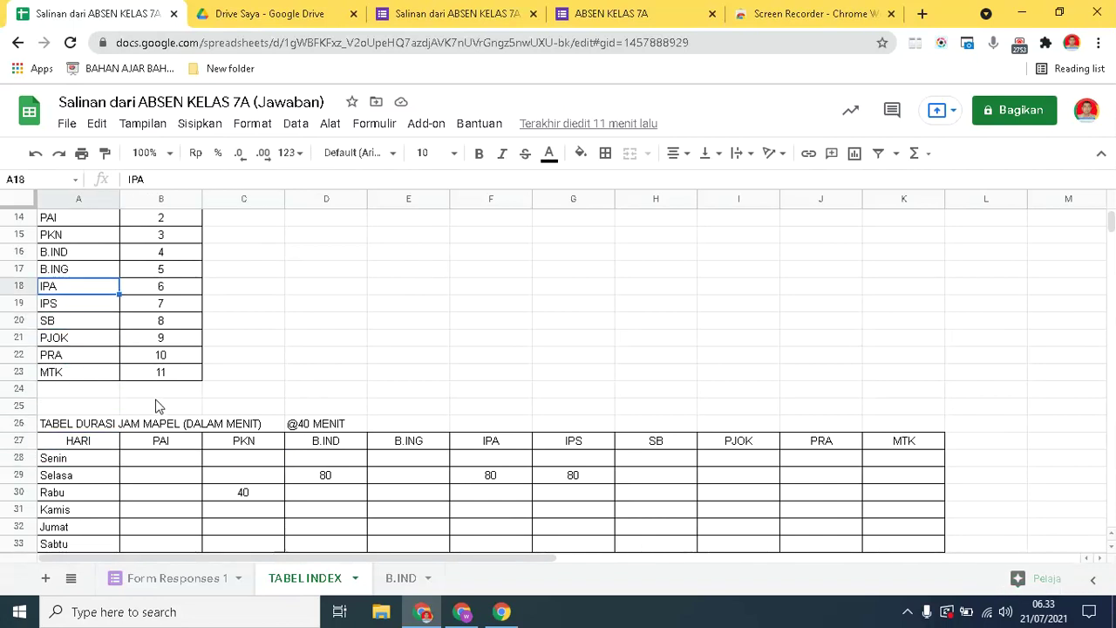
key("Up")
key("Up")
key("Up")
key("Up")
key("Up")
key("Up")
key("Up")
key("Up")
key("Up")
key("Up")
key("Up")
key("Up")
key("Up")
key("Up")
key("Up")
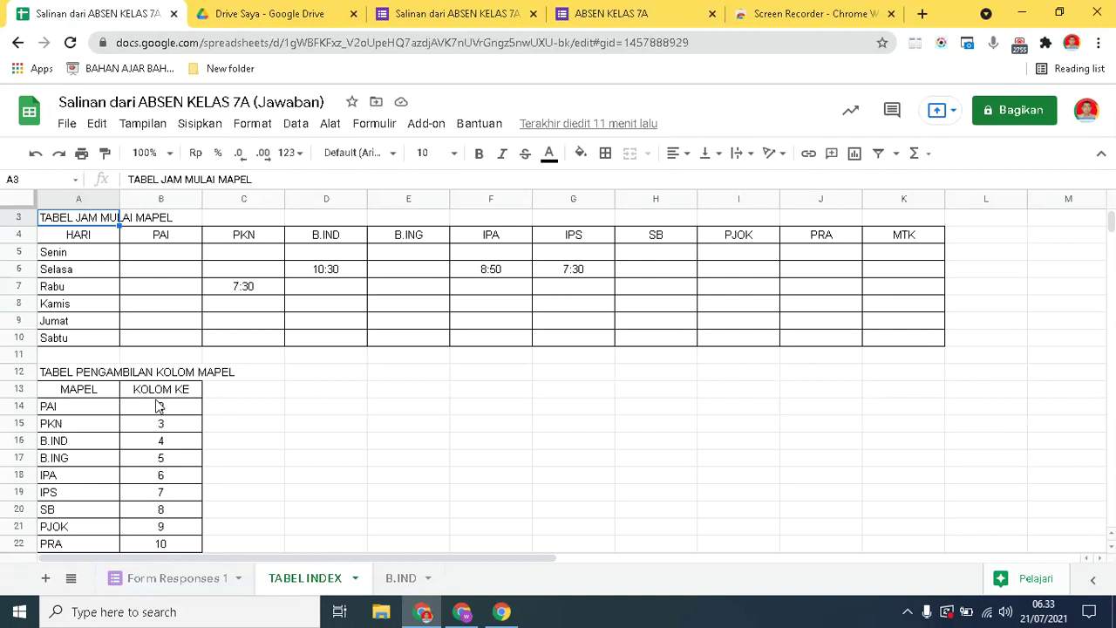
key("Up")
key("Up")
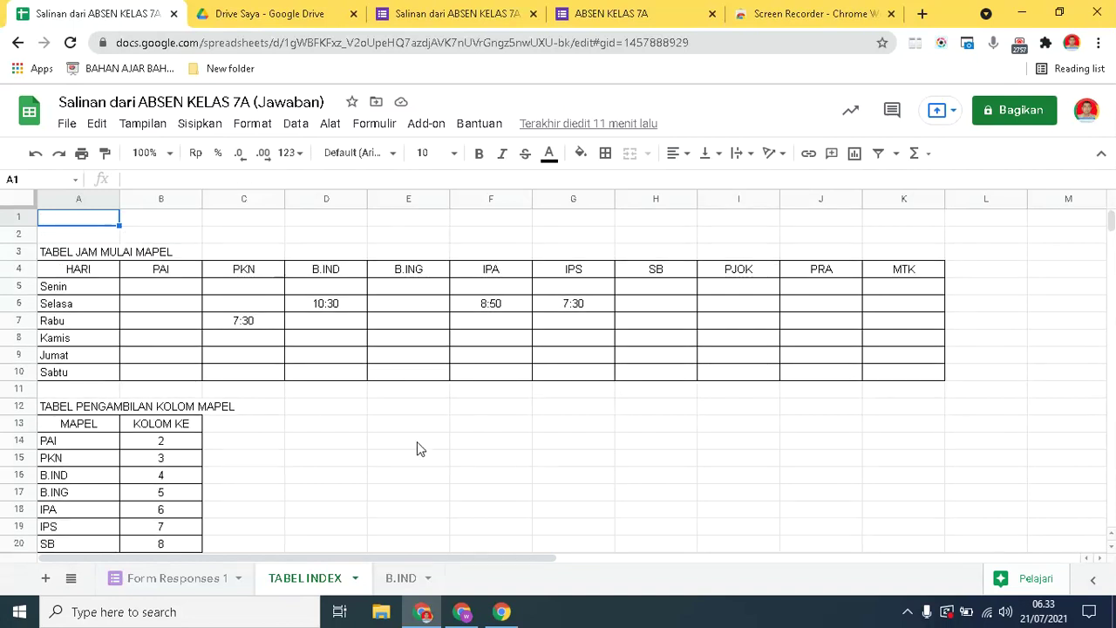
Check Senin and the Selasa B.IND start time in TABEL JAM MULAI MAPEL, plus PAI in TABEL PENGAMBILAN KOLOM MAPEL.
left_click(79, 291)
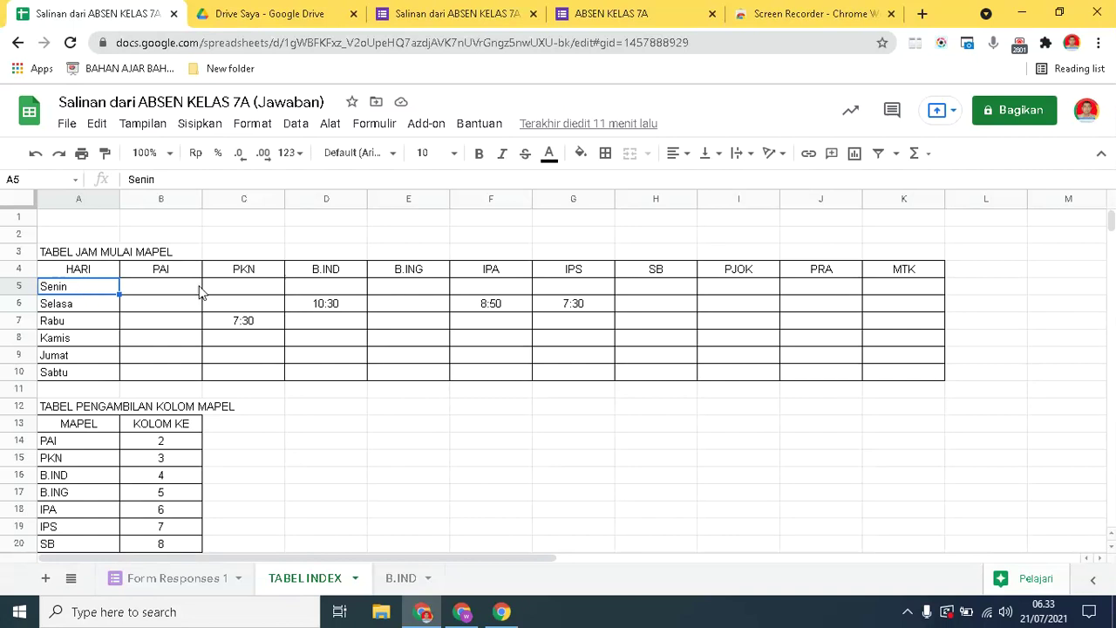
left_click(335, 310)
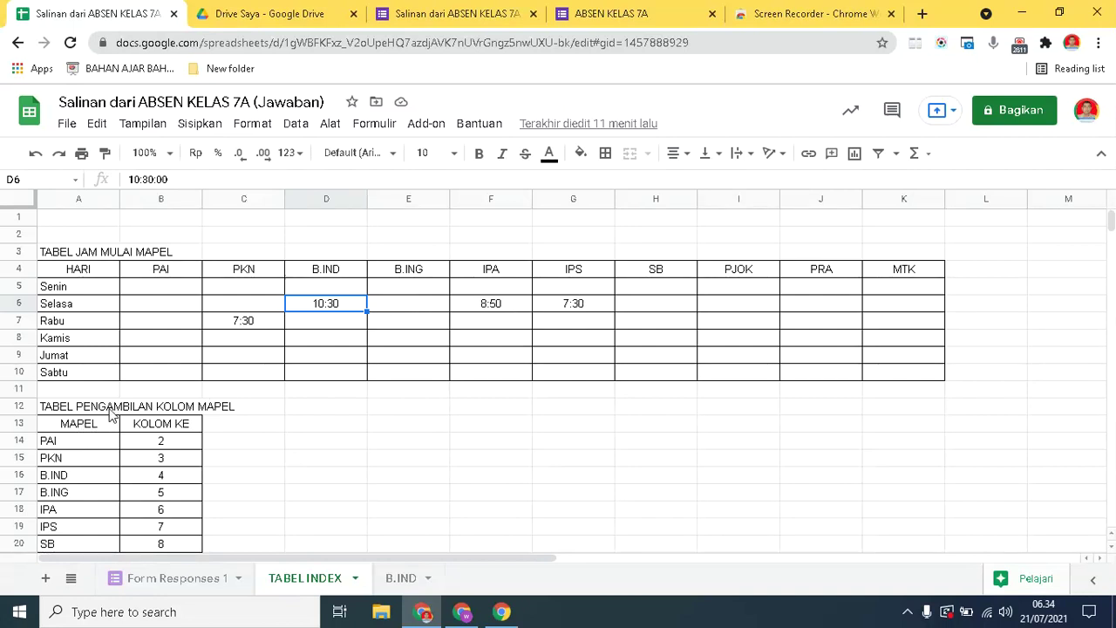
left_click(88, 445)
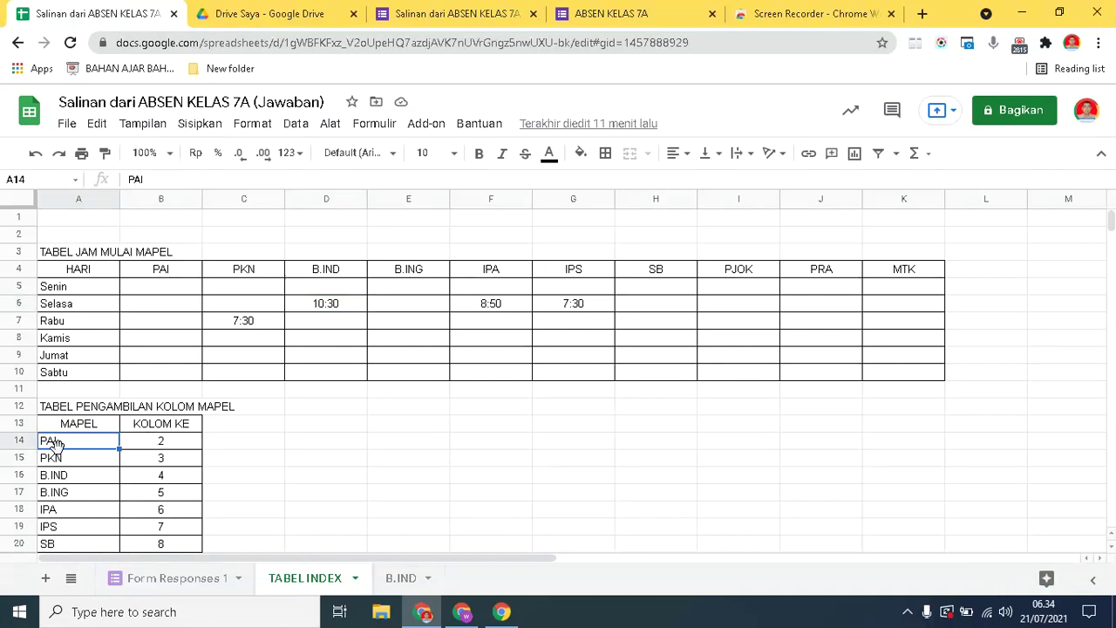
Compare the PAI and PKN KOLOM KE numbers with the PKN column of TABEL JAM MULAI MAPEL.
left_click(161, 445)
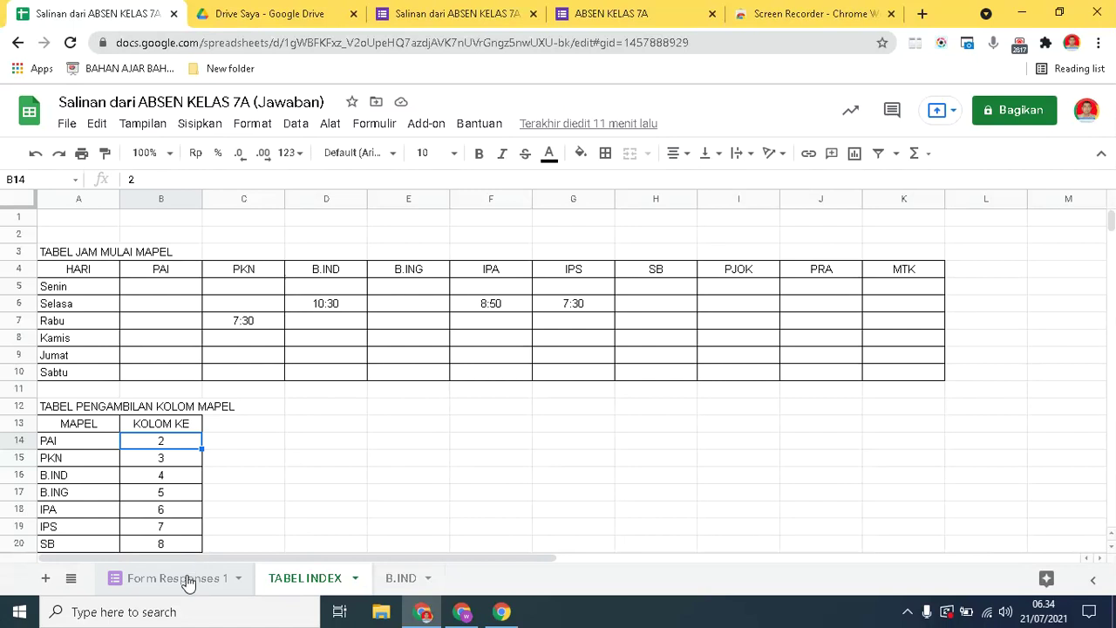
left_click(174, 463)
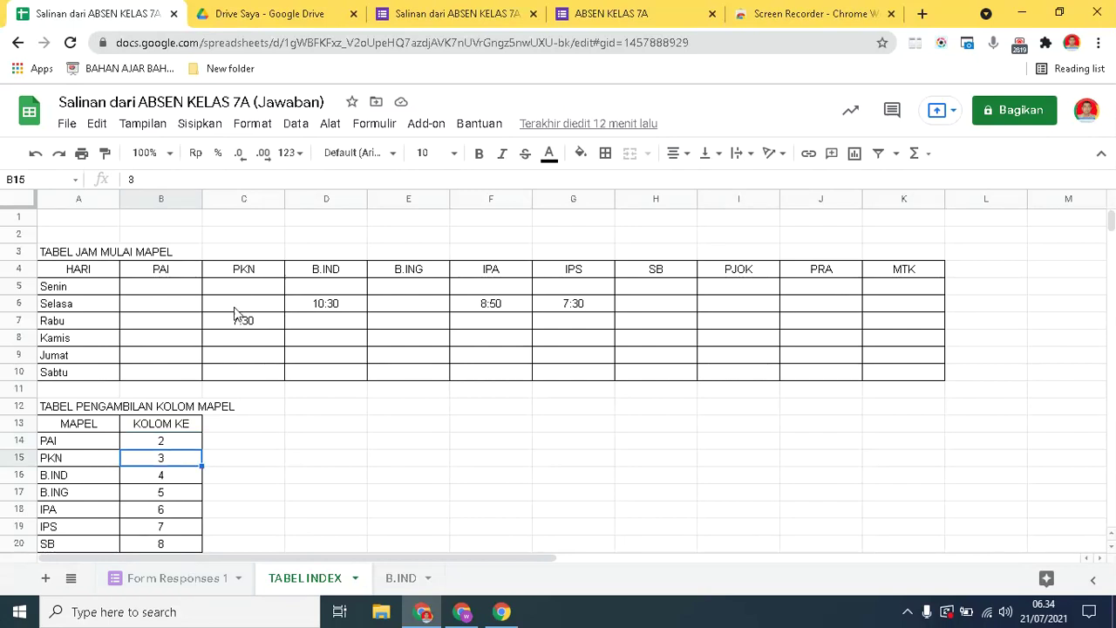
left_click(244, 289)
Review the AMBIL KOLOM MAPEL column and the KET. entries in rows 4 and 6 of Form Responses 1.
left_click(157, 577)
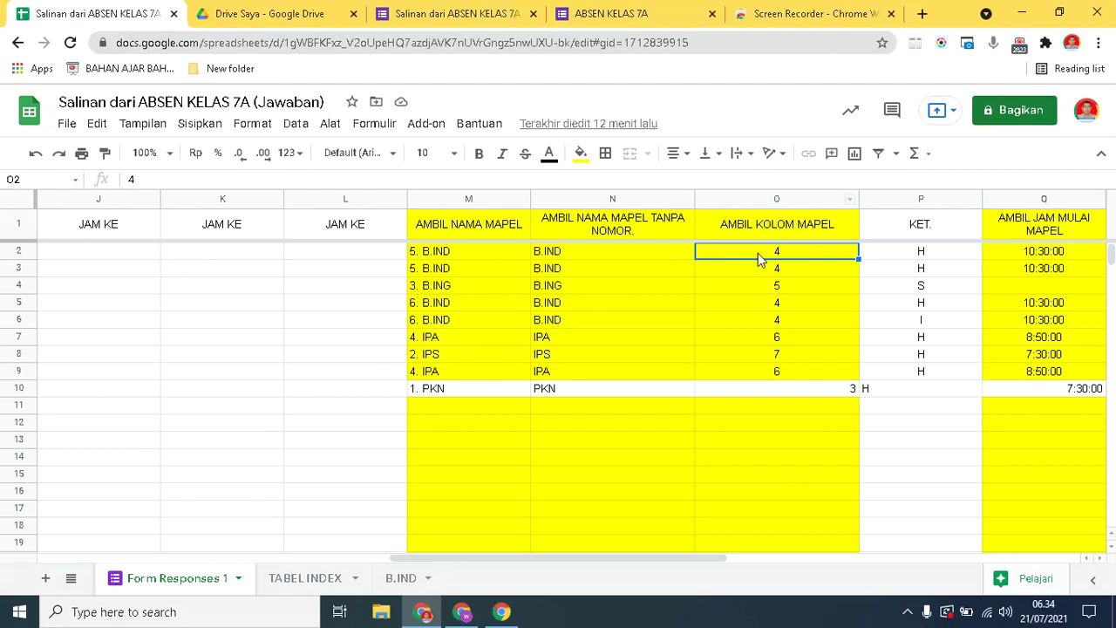
left_click(763, 271)
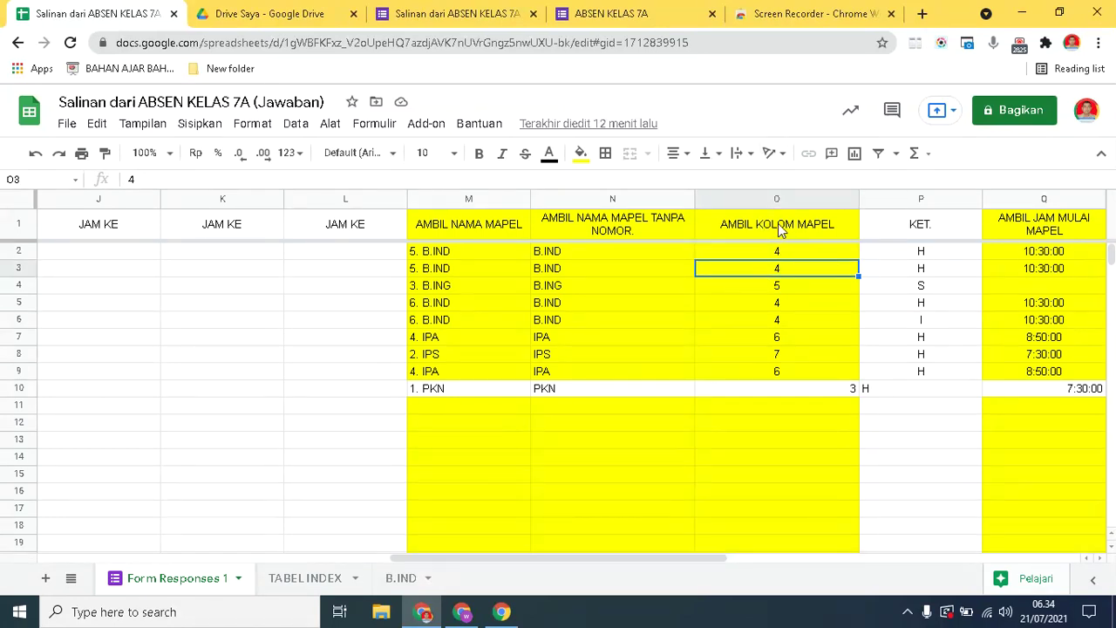
left_click(913, 228)
left_click_drag(602, 560, 813, 546)
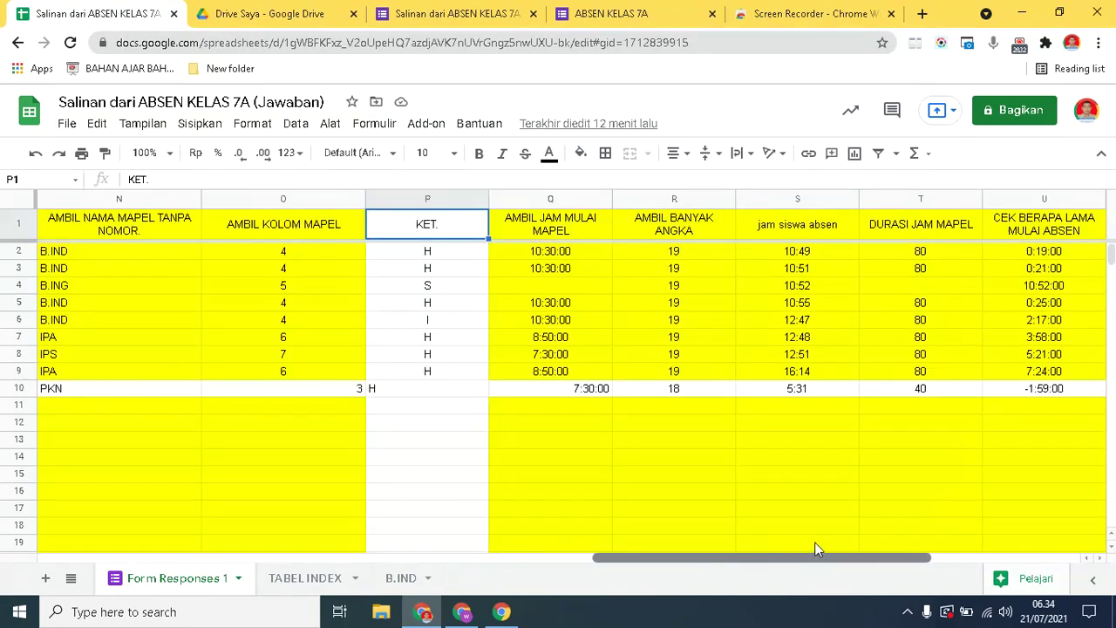
left_click(440, 289)
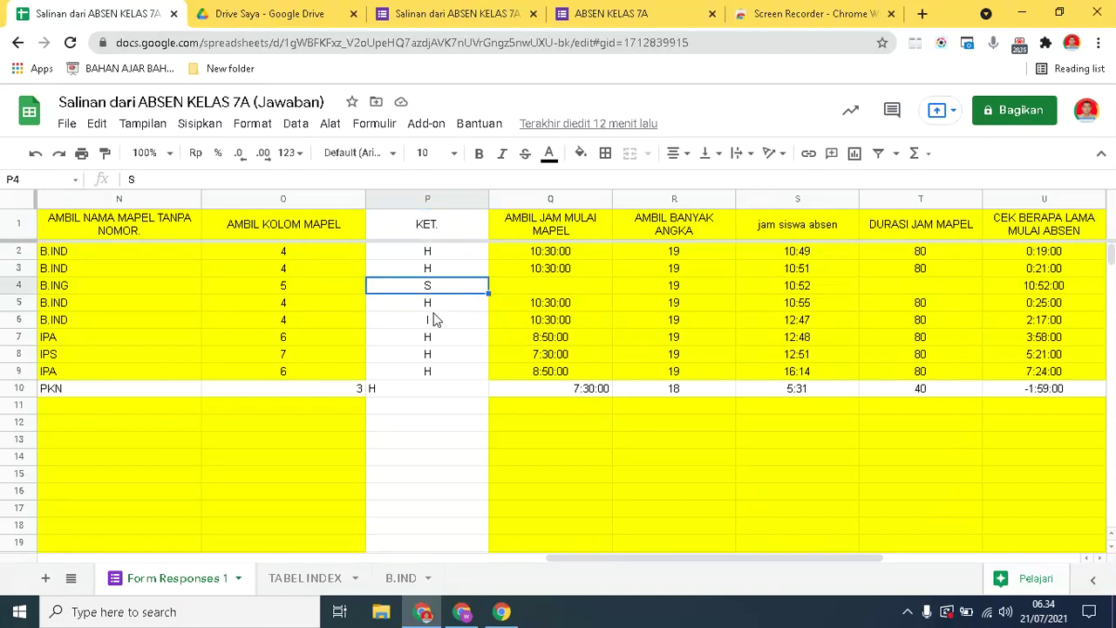
left_click(432, 318)
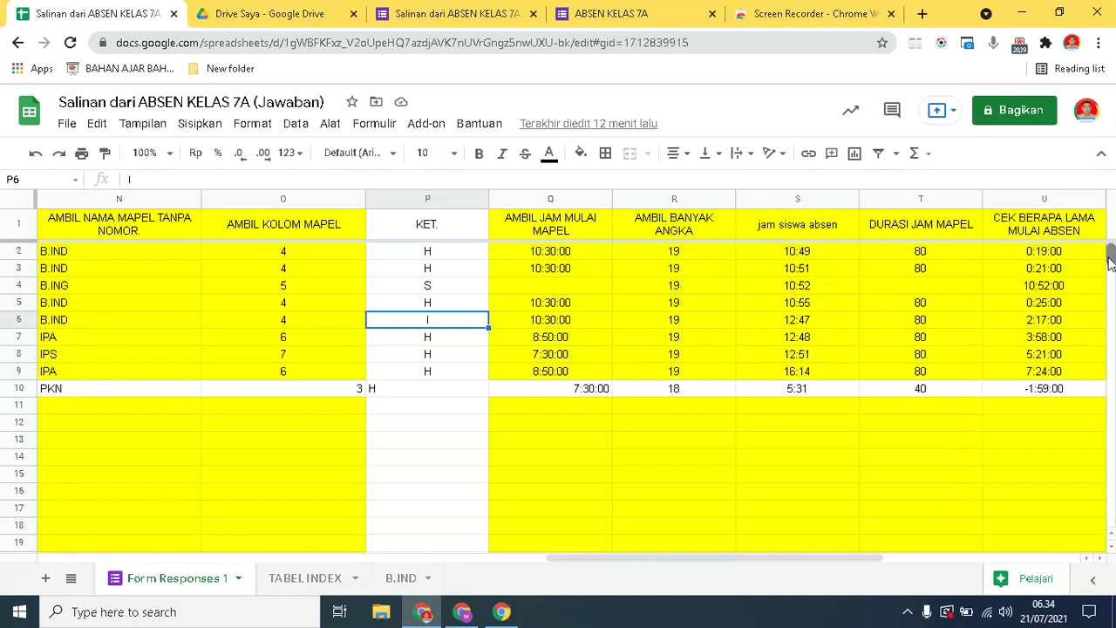
Examine the AMBIL JAM MULAI MAPEL formula in Q1 and the HARI SESUAI TGL column it looks up.
left_click(563, 233)
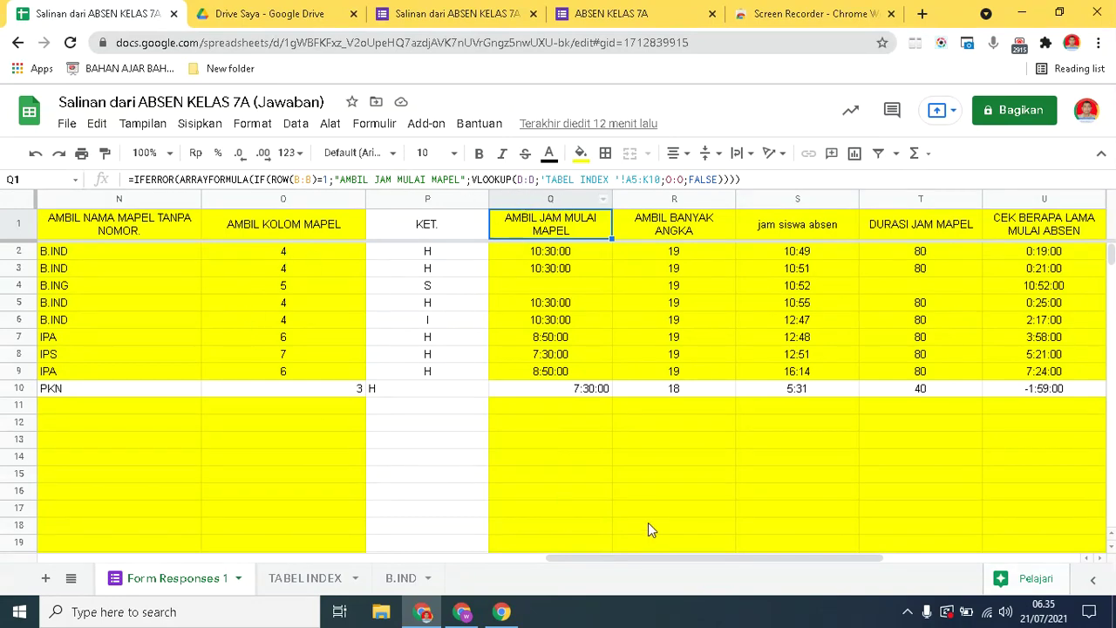
left_click_drag(686, 557, 302, 542)
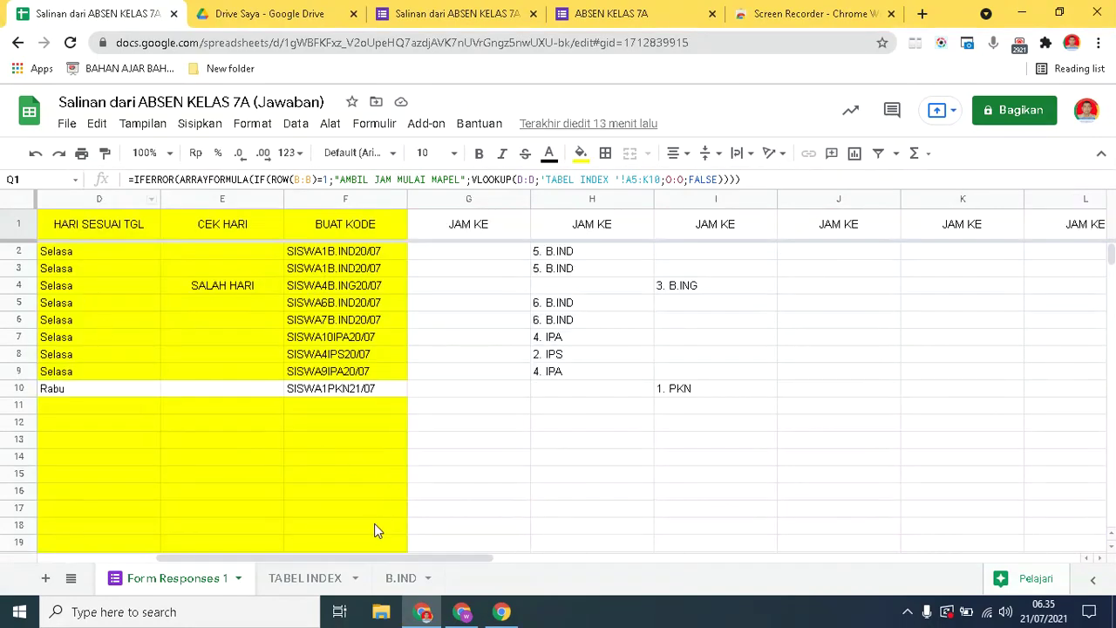
left_click_drag(375, 556, 894, 558)
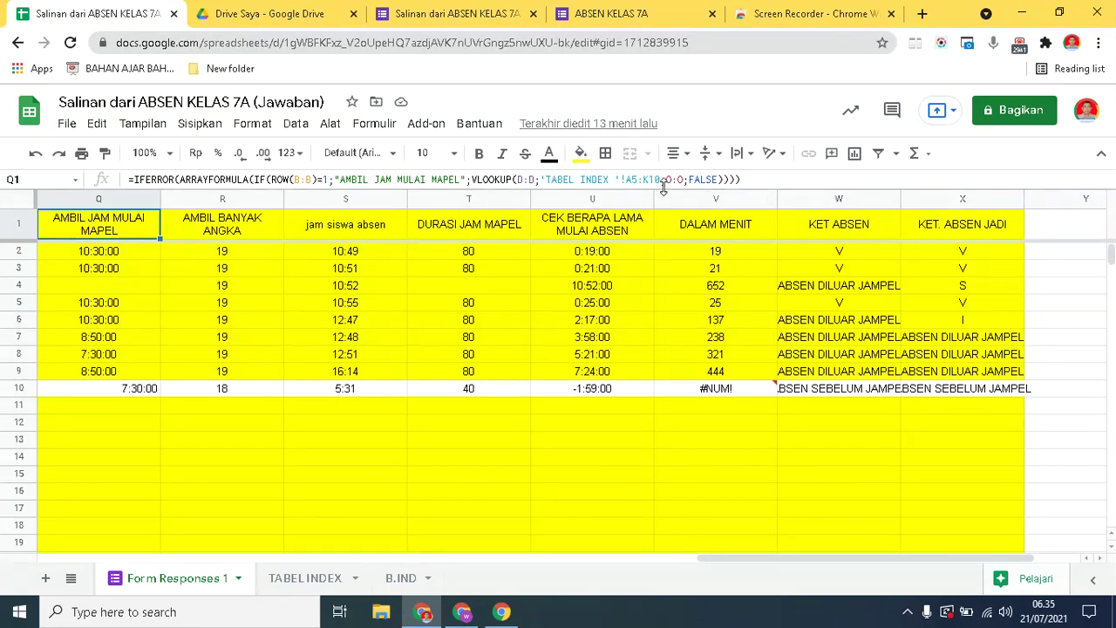
Check the lookup range A5:K10 of TABEL JAM MULAI MAPEL in the TABEL INDEX sheet, from Senin to the last MTK cell.
left_click(304, 579)
left_click(83, 199)
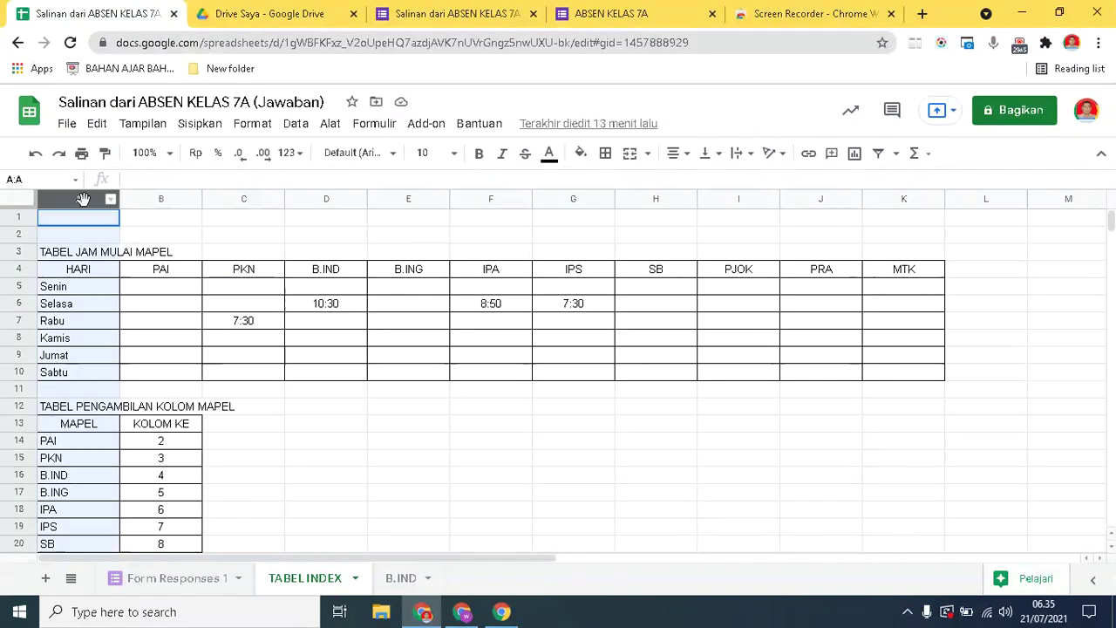
left_click(74, 286)
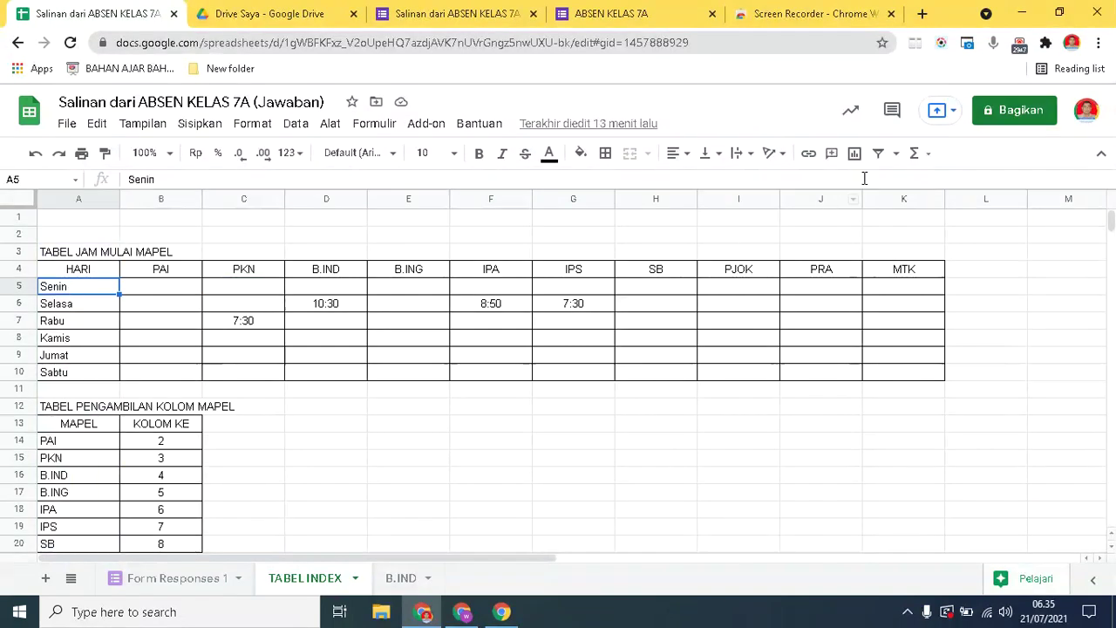
left_click(894, 373)
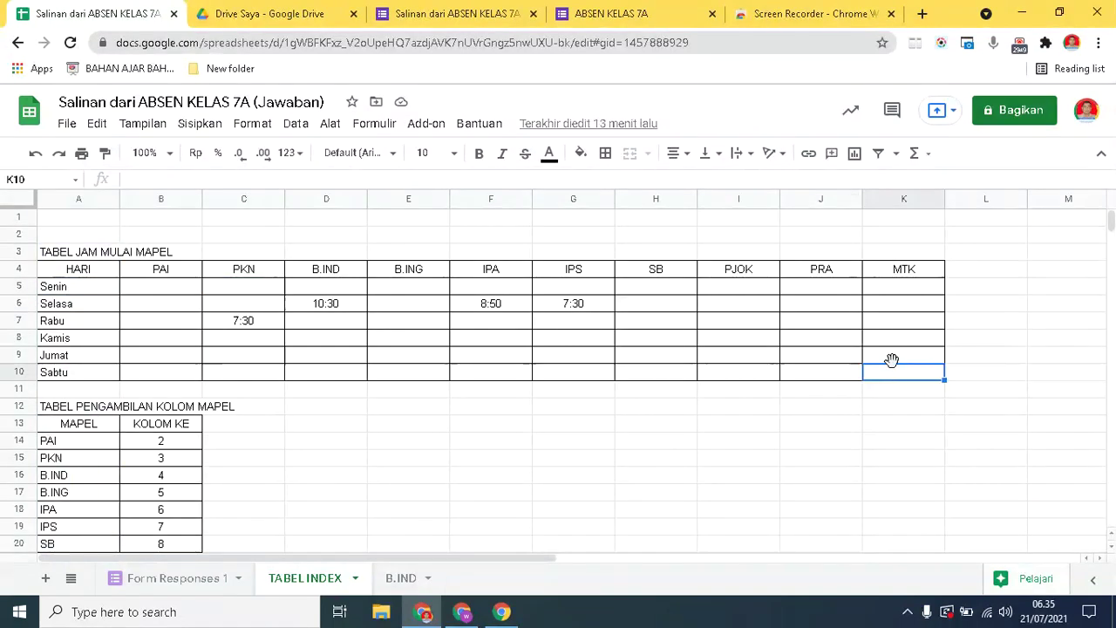
Examine the AMBIL BANYAK ANGKA formula in R1 of Form Responses 1 and its row 2 result beside the start time.
left_click(194, 581)
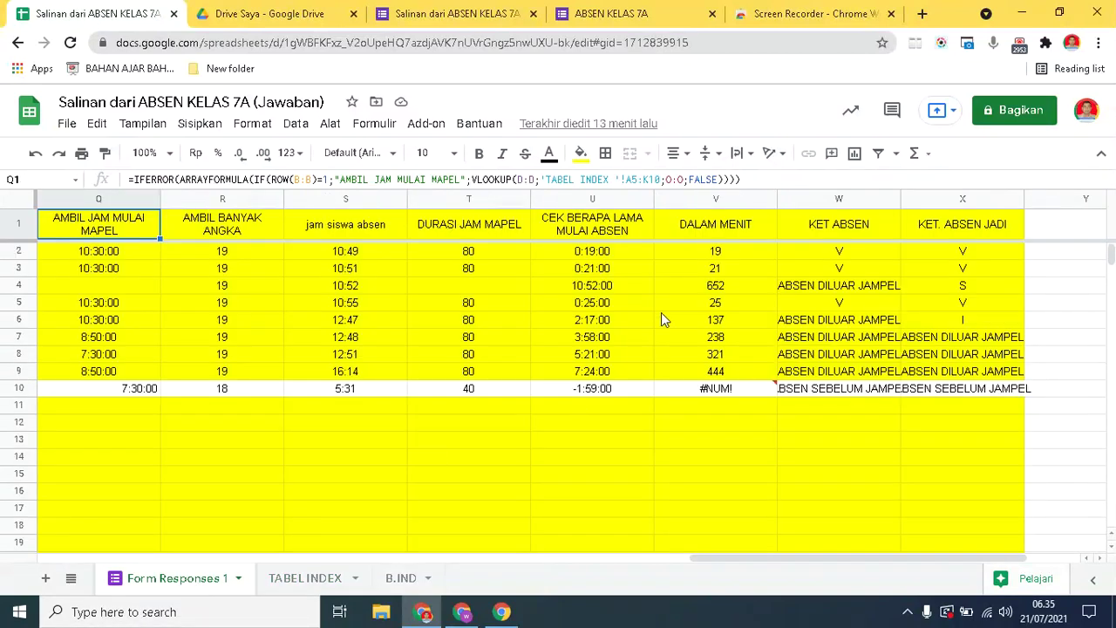
left_click(235, 221)
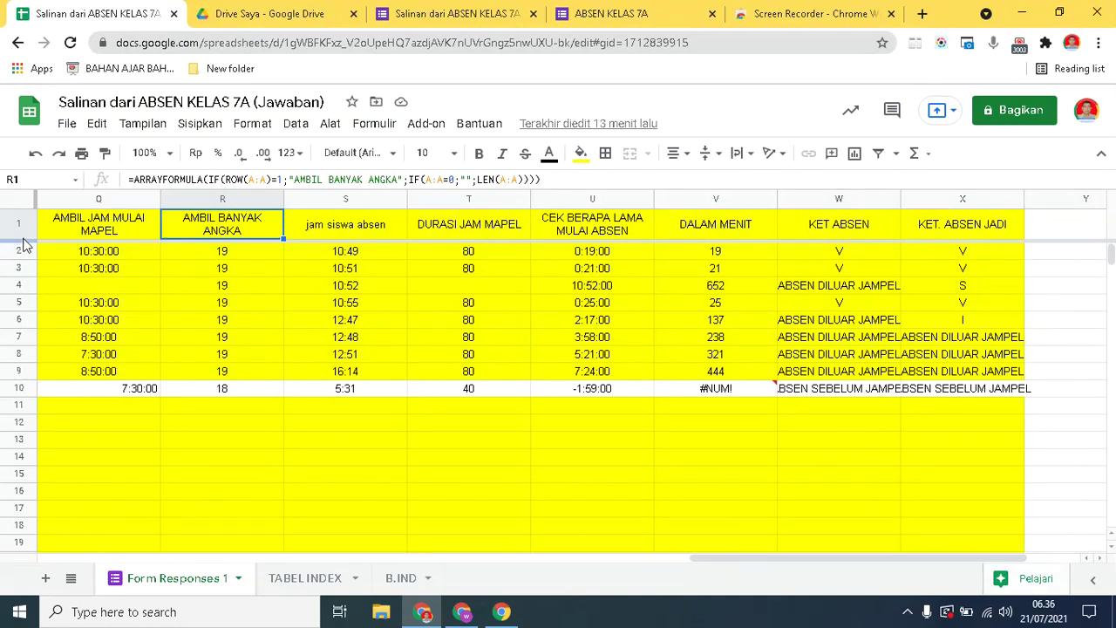
left_click(92, 256)
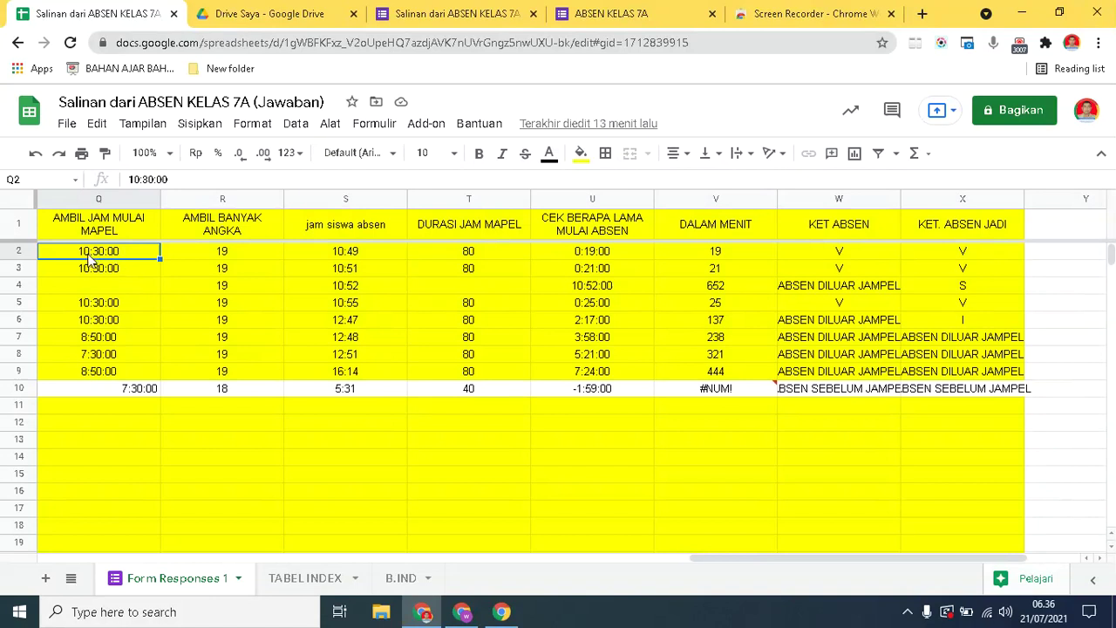
left_click(212, 251)
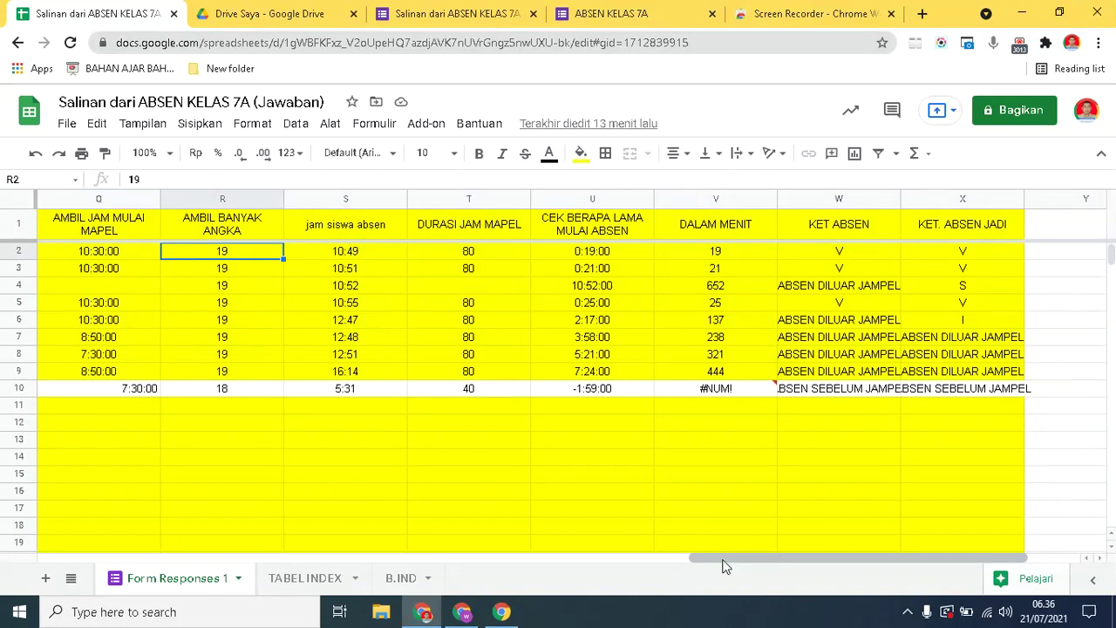
left_click(222, 234)
left_click(225, 253)
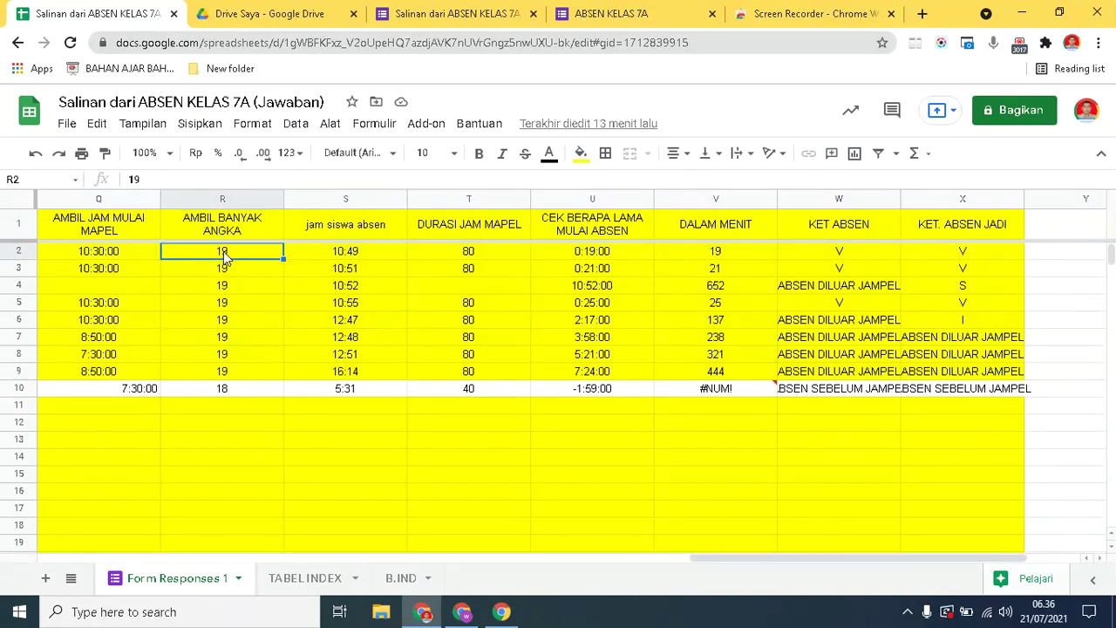
left_click(232, 222)
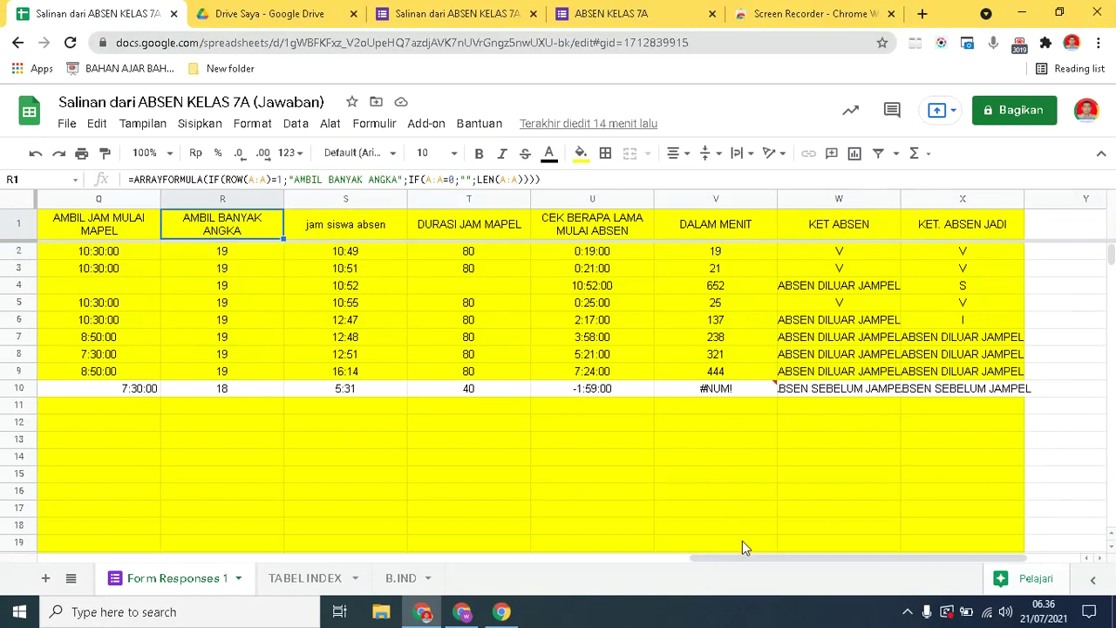
Compare the lengths of the Timestamp entries in column A, checking rows 2, 7, 9 and 10.
left_click_drag(806, 561, 120, 535)
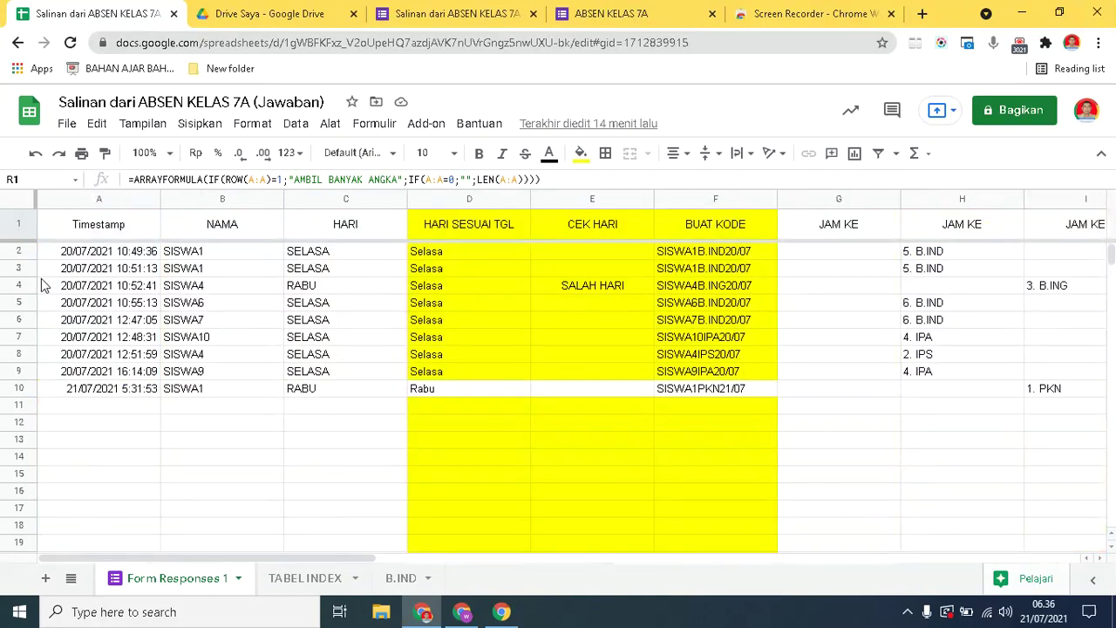
left_click(93, 253)
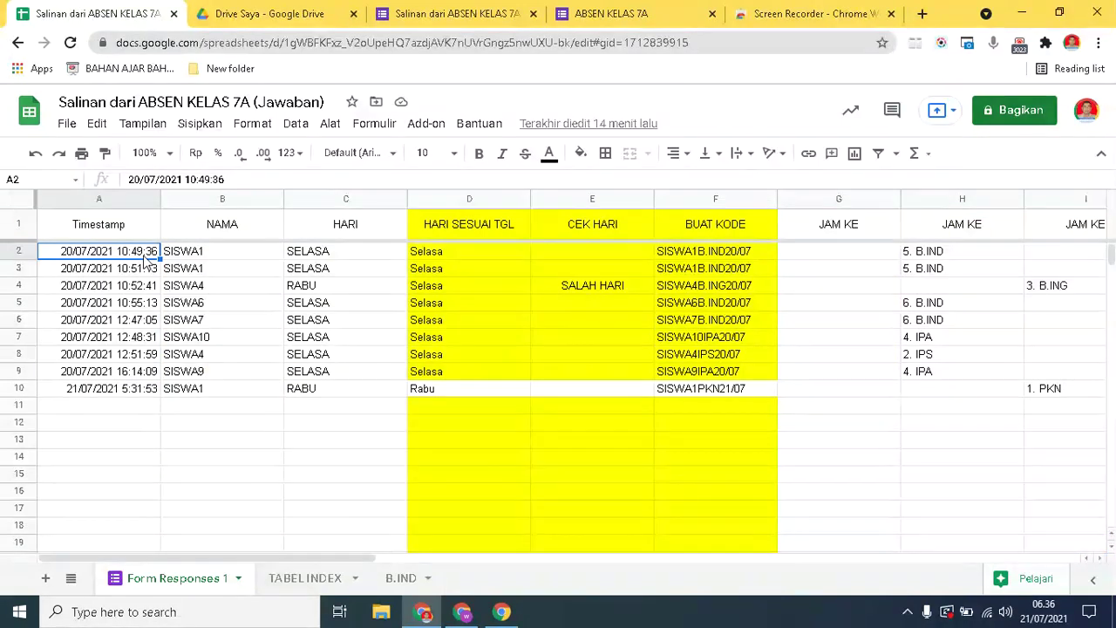
left_click(85, 375)
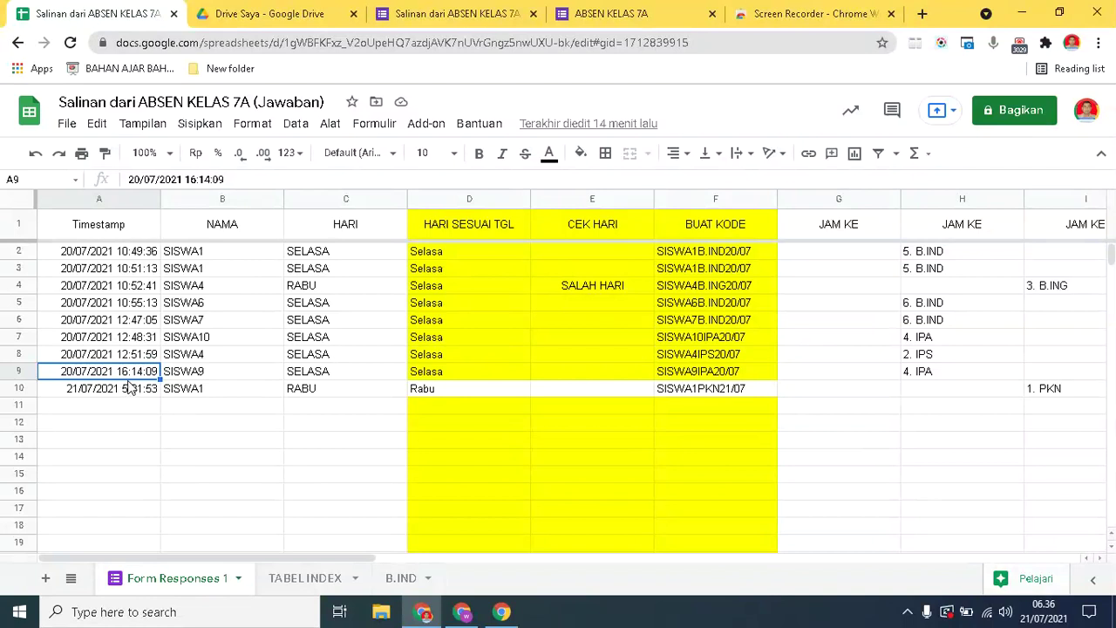
left_click(101, 391)
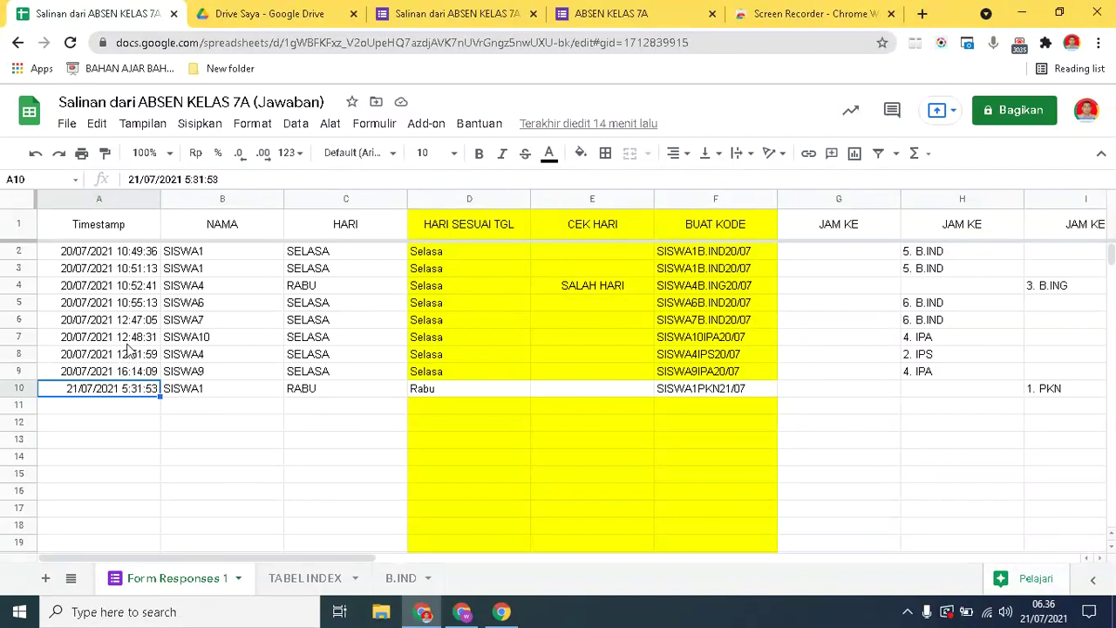
left_click(131, 338)
left_click(126, 392)
left_click(85, 253)
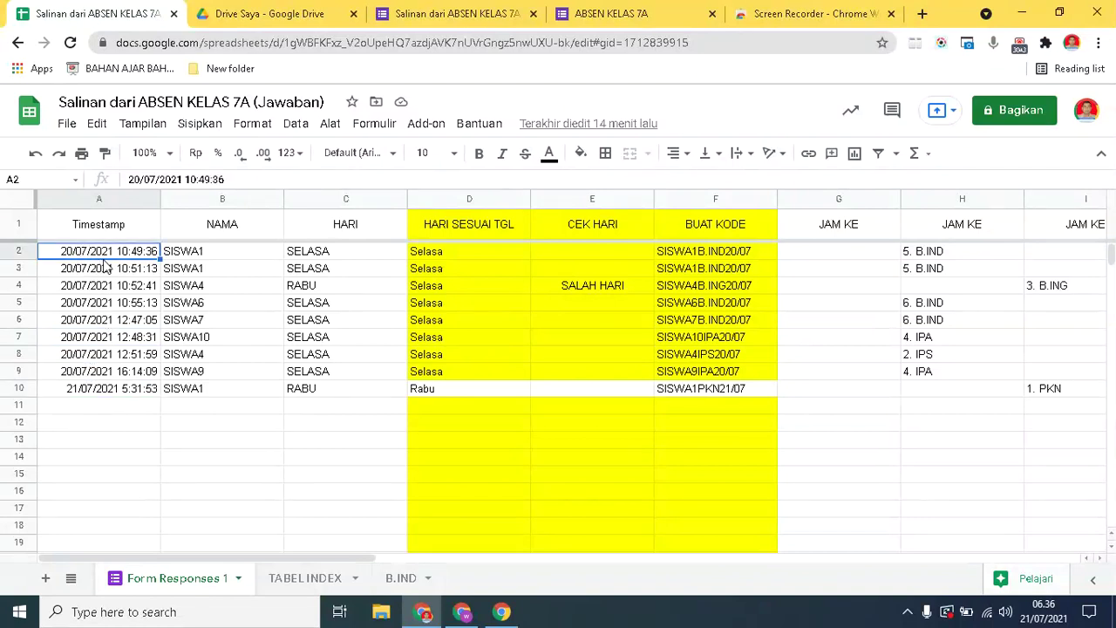
left_click(101, 389)
left_click(106, 369)
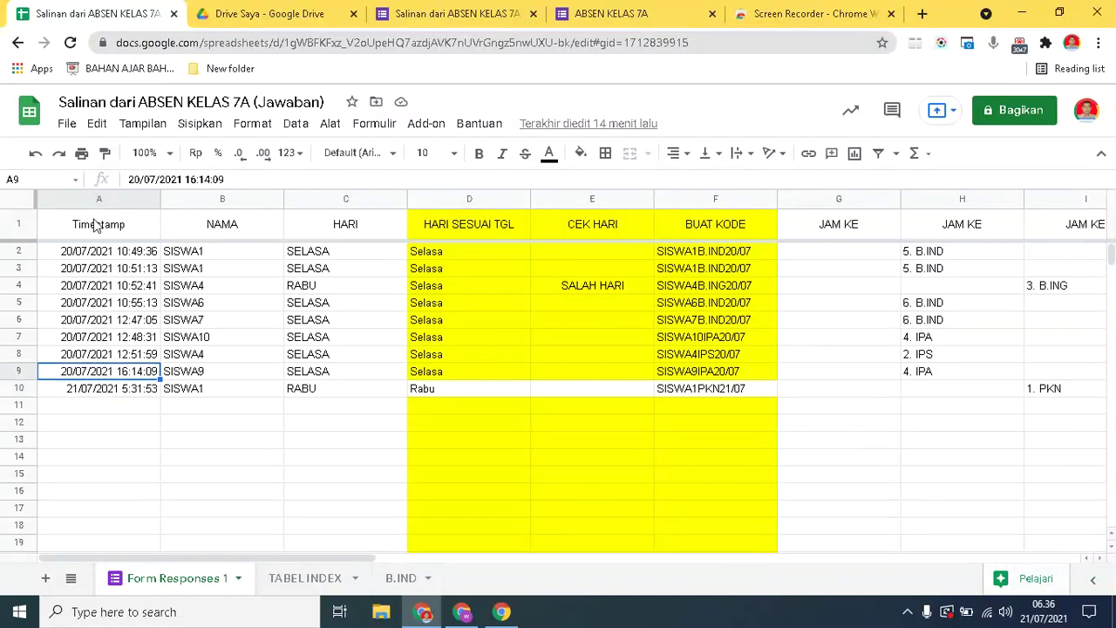
Compare the AMBIL BANYAK ANGKA values in rows 5 and 10, and check the AMBIL JAM MULAI MAPEL cells in rows 7 and 10.
left_click_drag(361, 561, 862, 515)
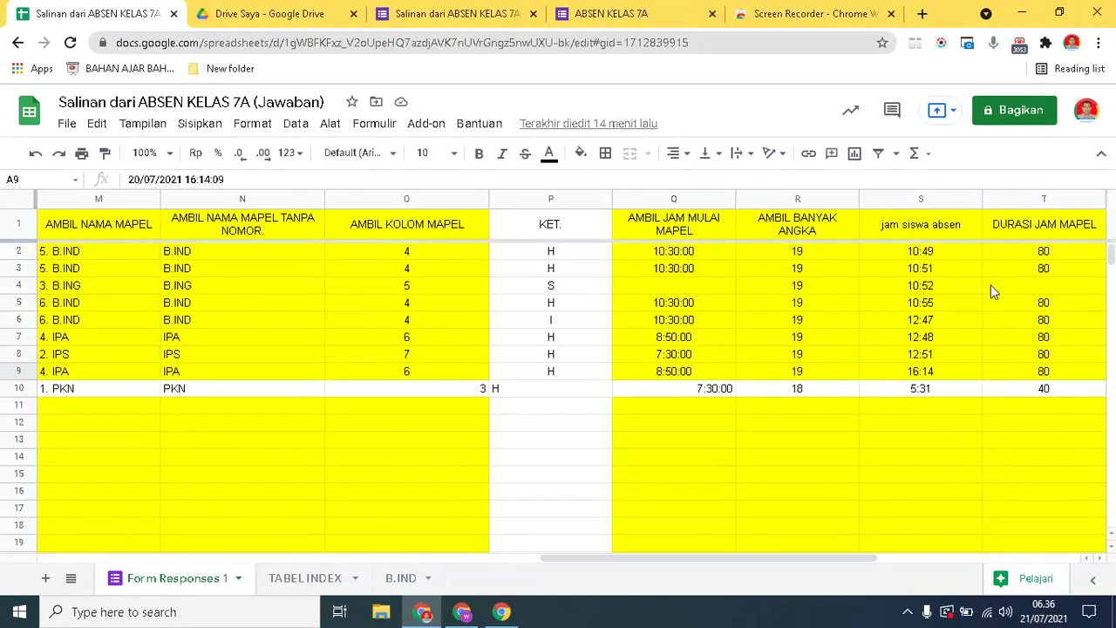
left_click_drag(586, 559, 649, 554)
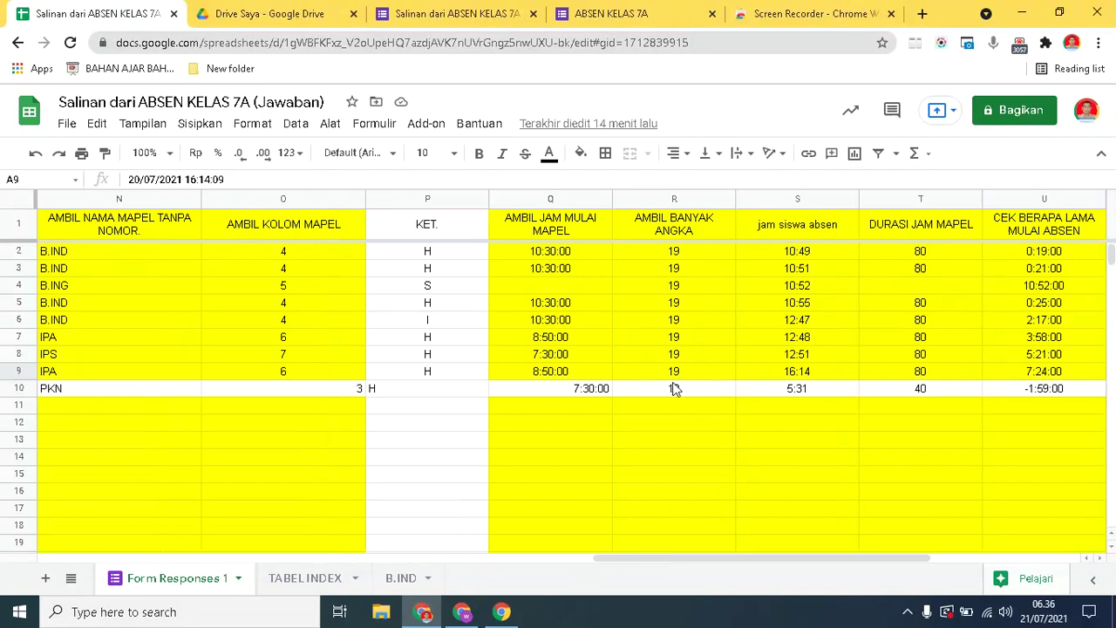
left_click(549, 344)
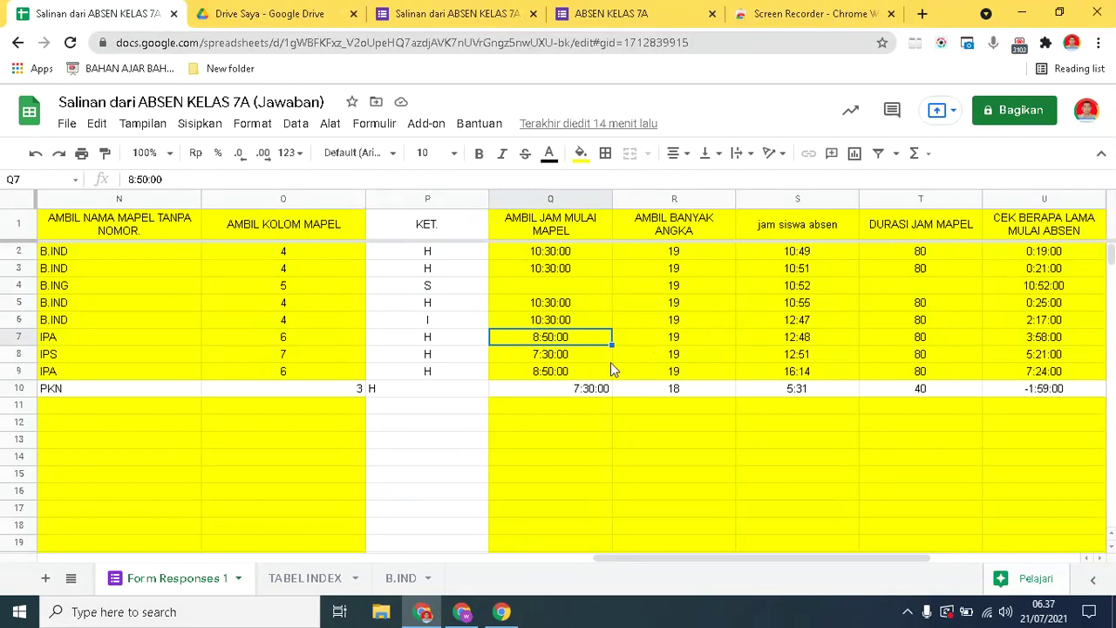
left_click(664, 301)
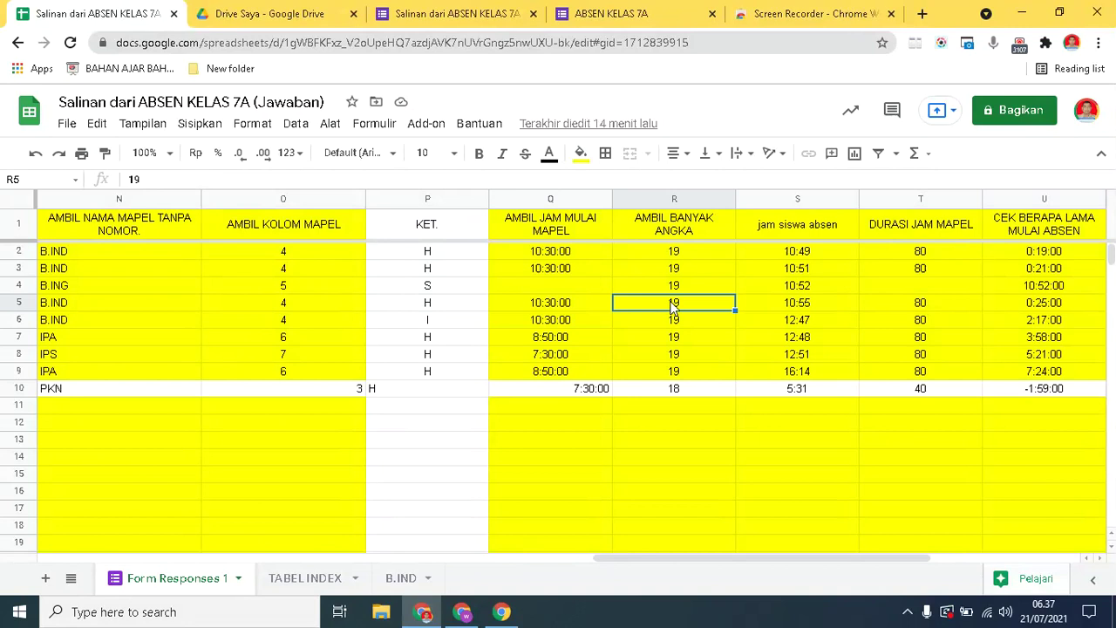
left_click(563, 392)
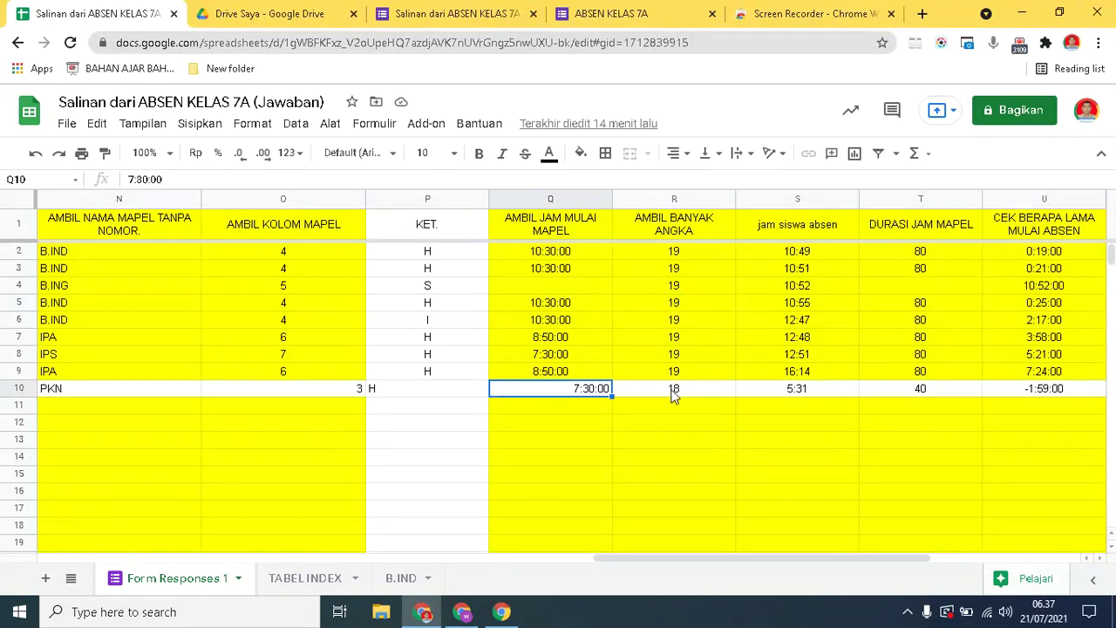
left_click(674, 395)
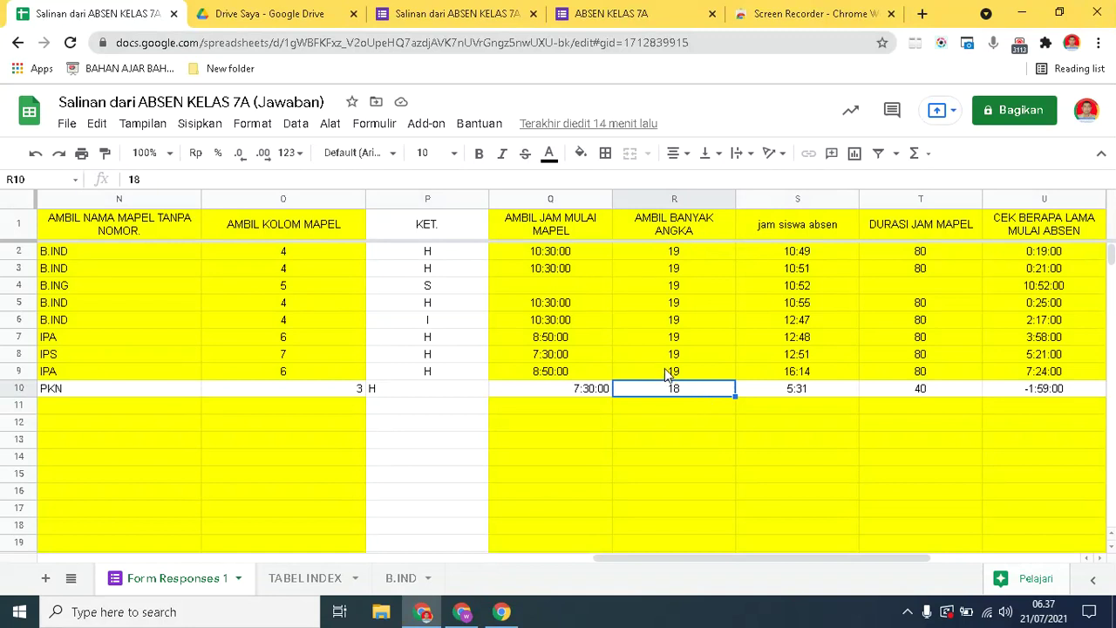
Examine the AMBIL BANYAK ANGKA and jam siswa absen header formulas, plus the jam siswa absen result in row 2.
left_click(710, 222)
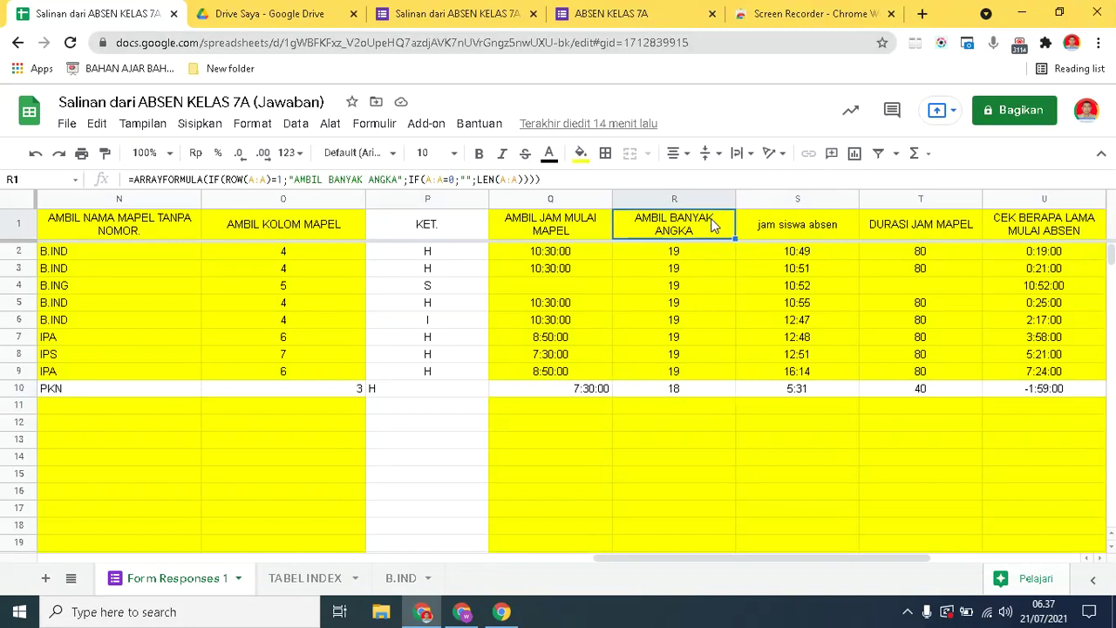
left_click(762, 223)
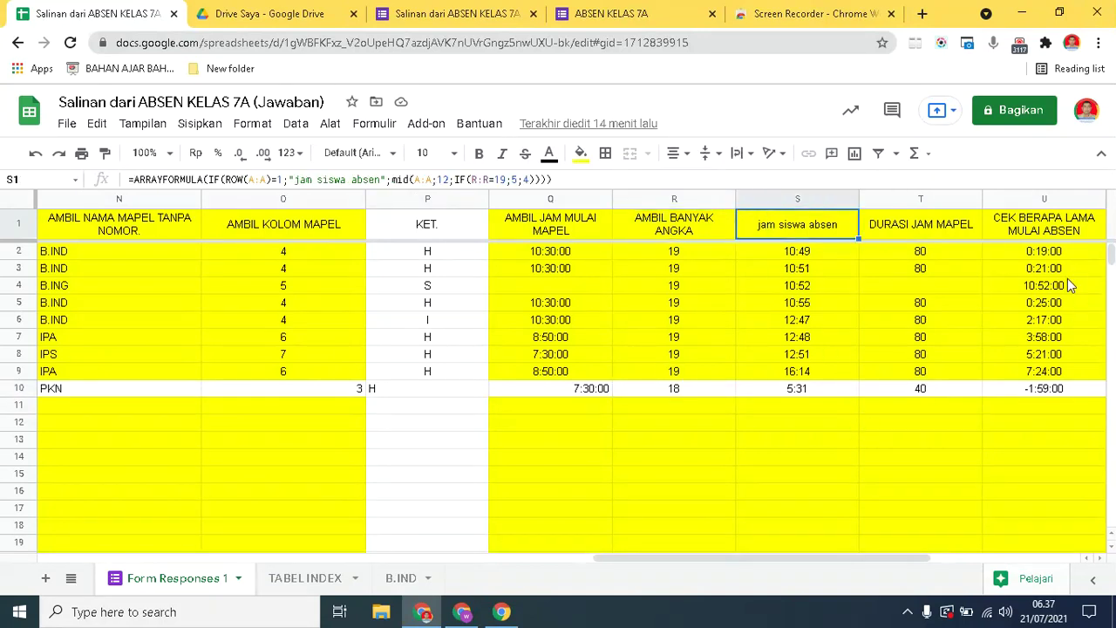
left_click_drag(620, 559, 635, 560)
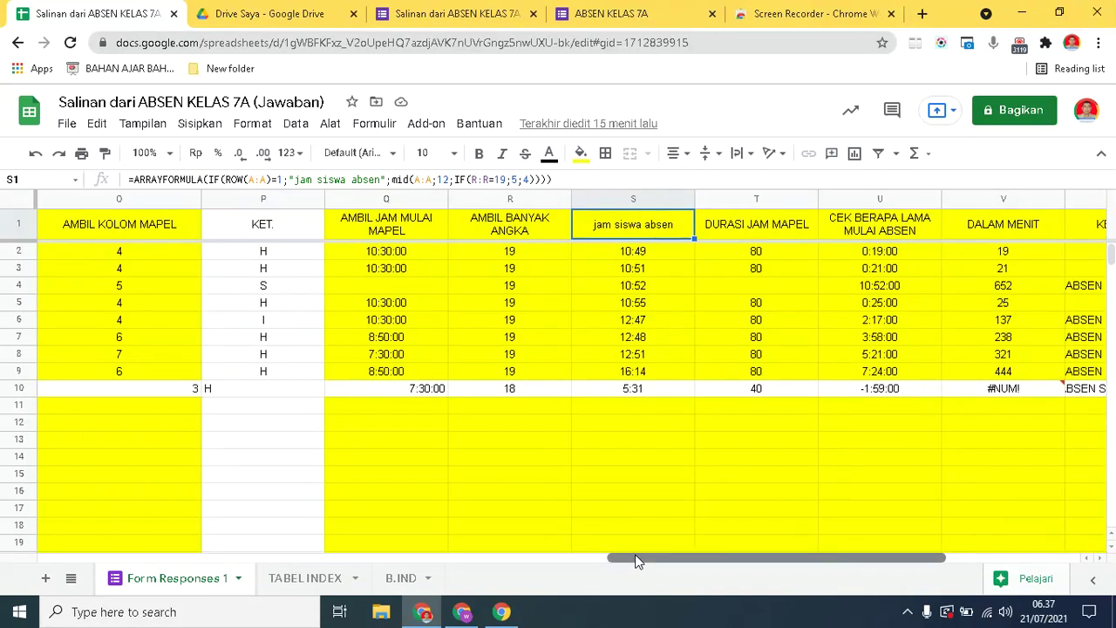
left_click(634, 254)
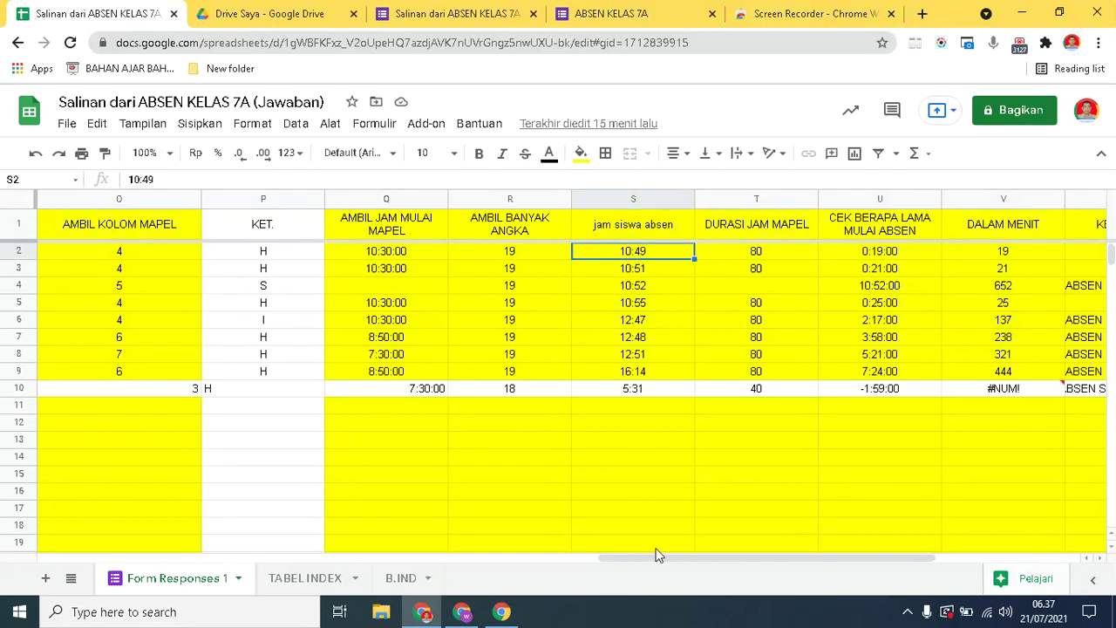
Compare the Timestamp in A2 with the jam siswa absen formula in S1 and its row 2 result.
left_click_drag(614, 558, 106, 556)
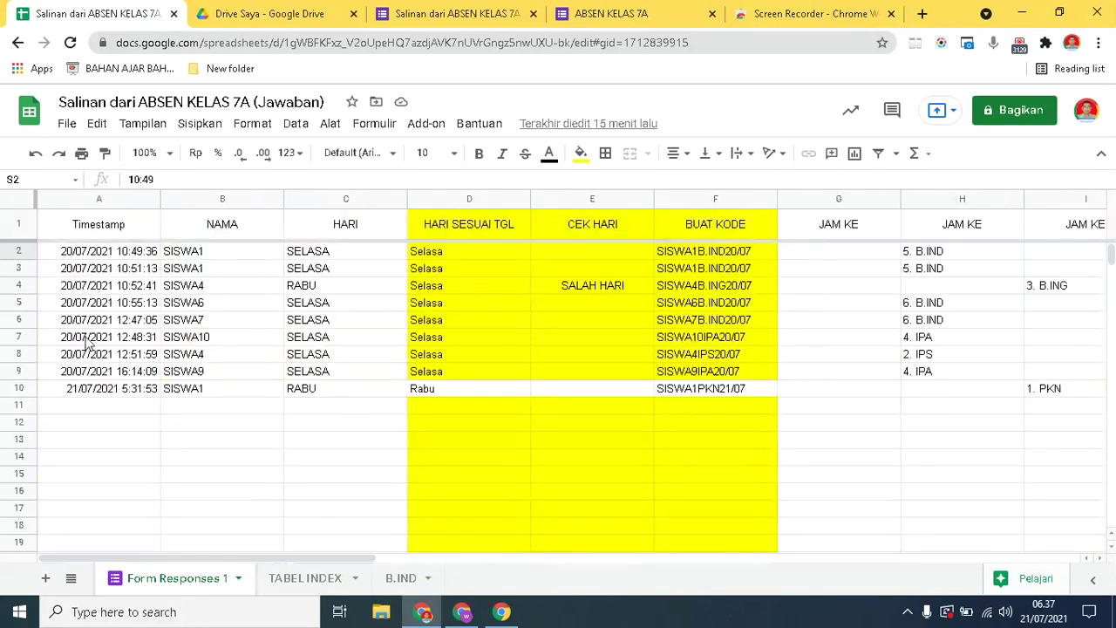
left_click(139, 252)
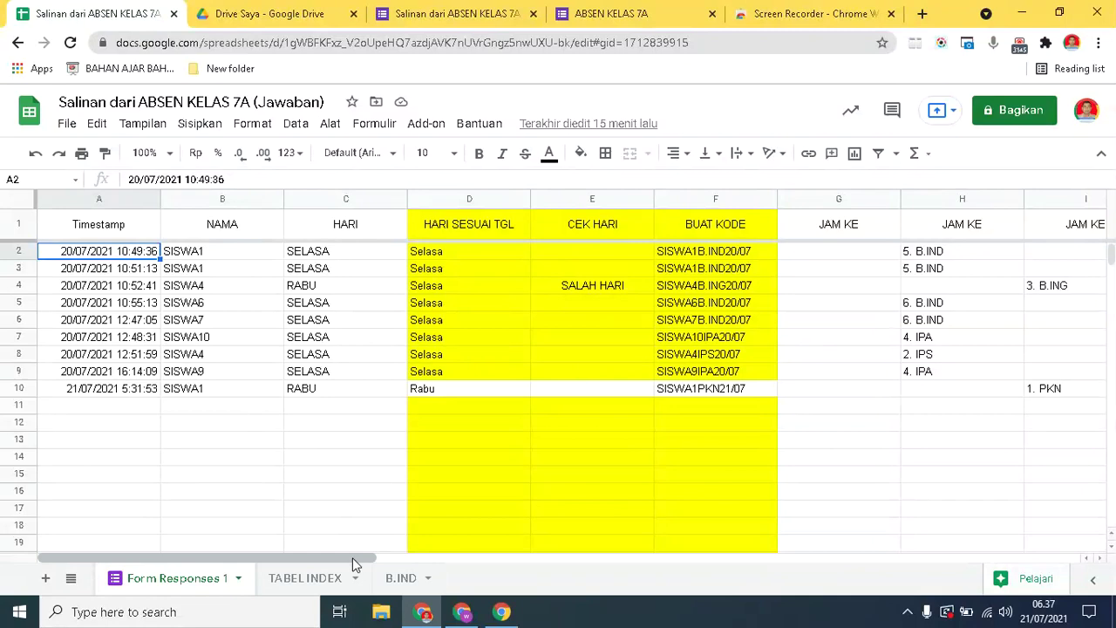
left_click_drag(352, 558, 923, 548)
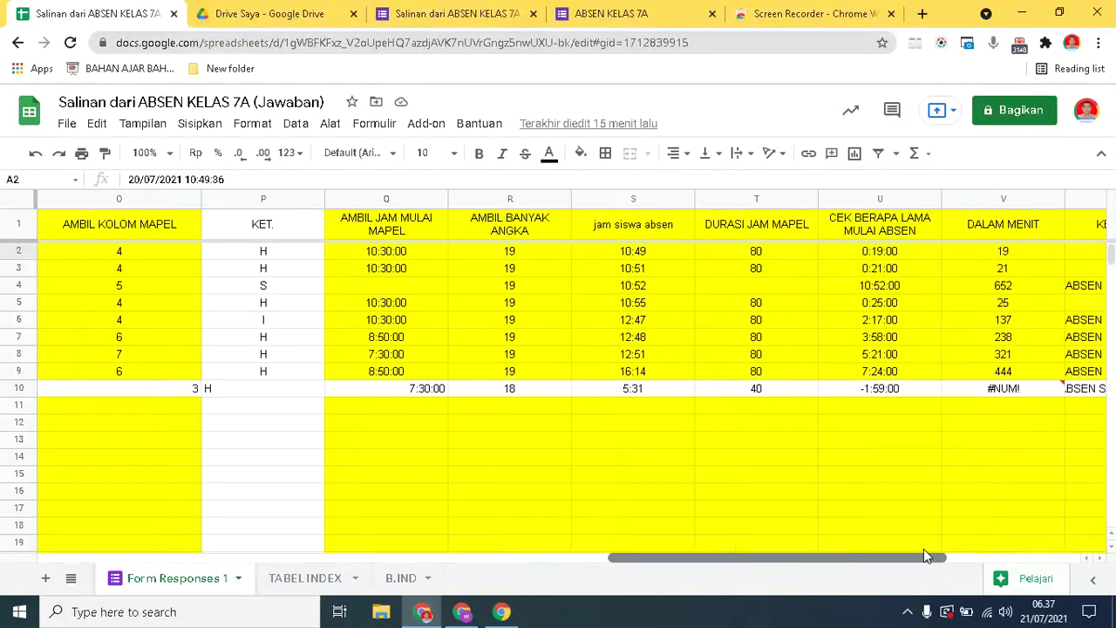
left_click(621, 229)
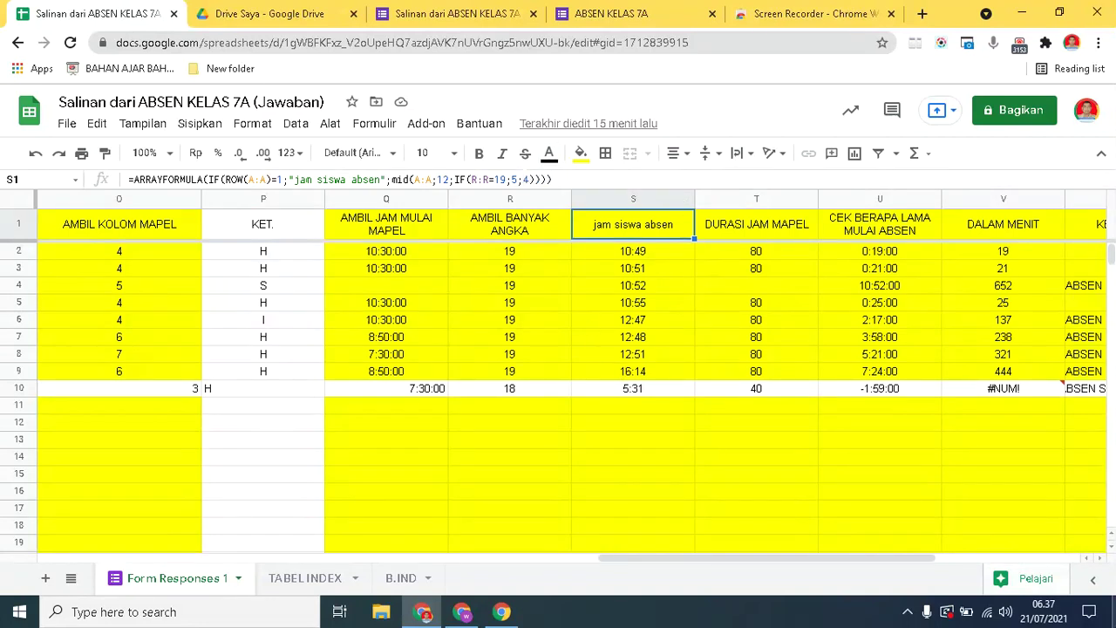
left_click(637, 253)
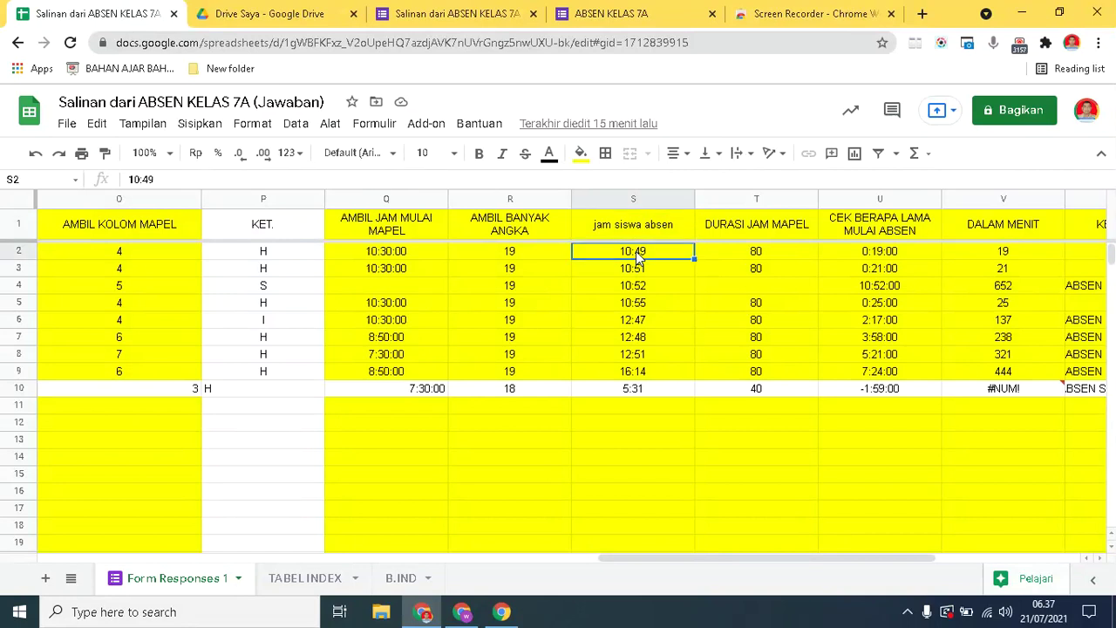
Compare row 2's subject start time, student attendance time, DALAM MENIT, CEK BERAPA LAMA MULAI ABSEN and DURASI JAM MAPEL values.
left_click(390, 254)
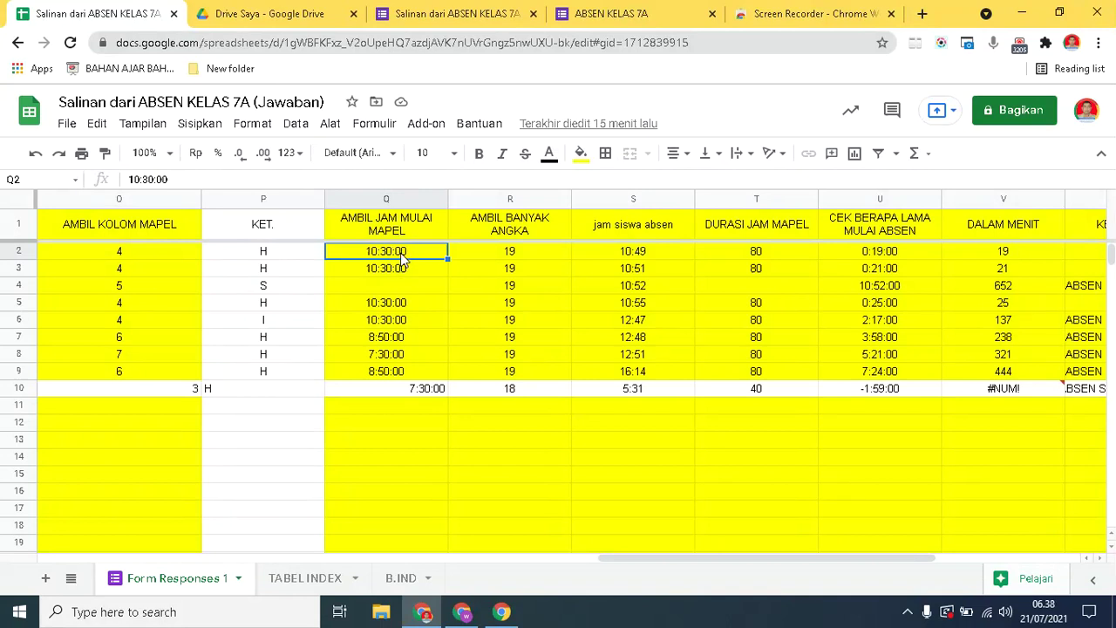
left_click(635, 254)
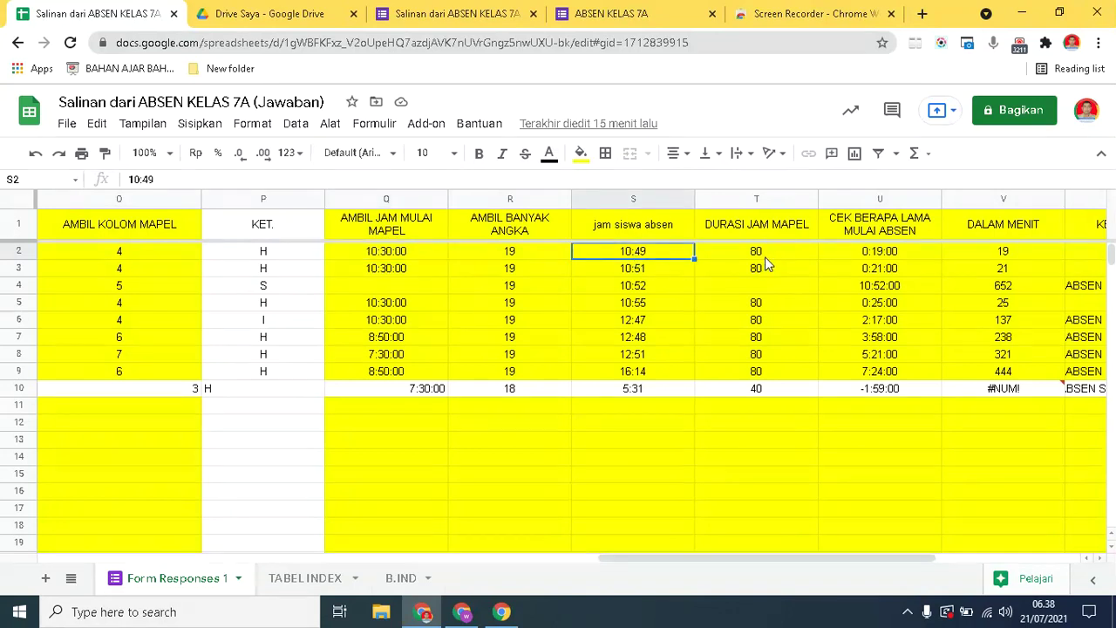
left_click(975, 255)
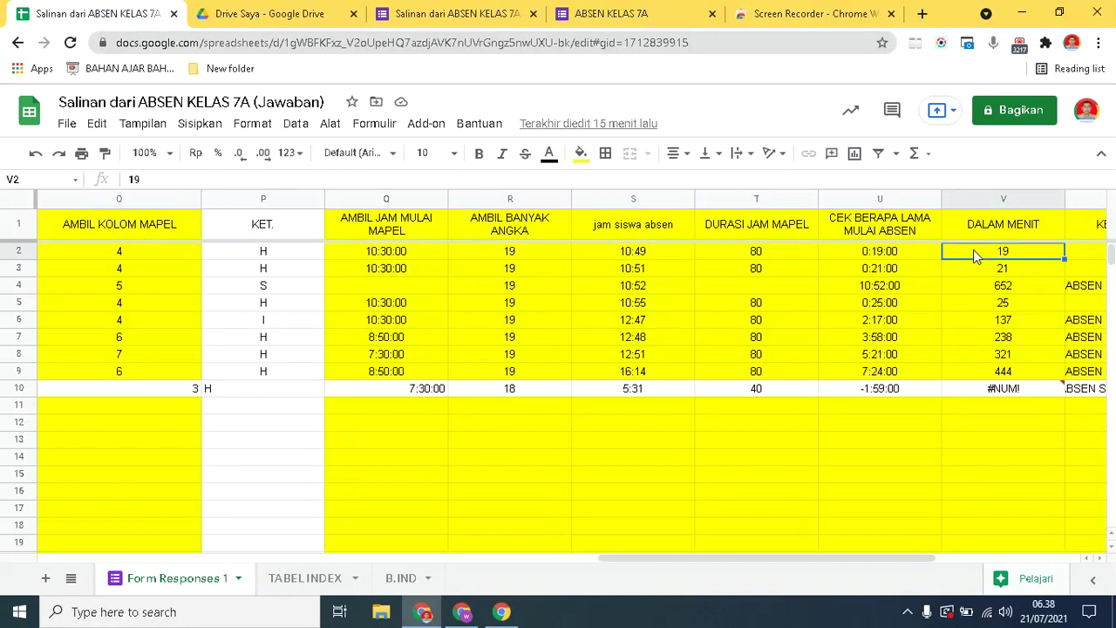
left_click(880, 253)
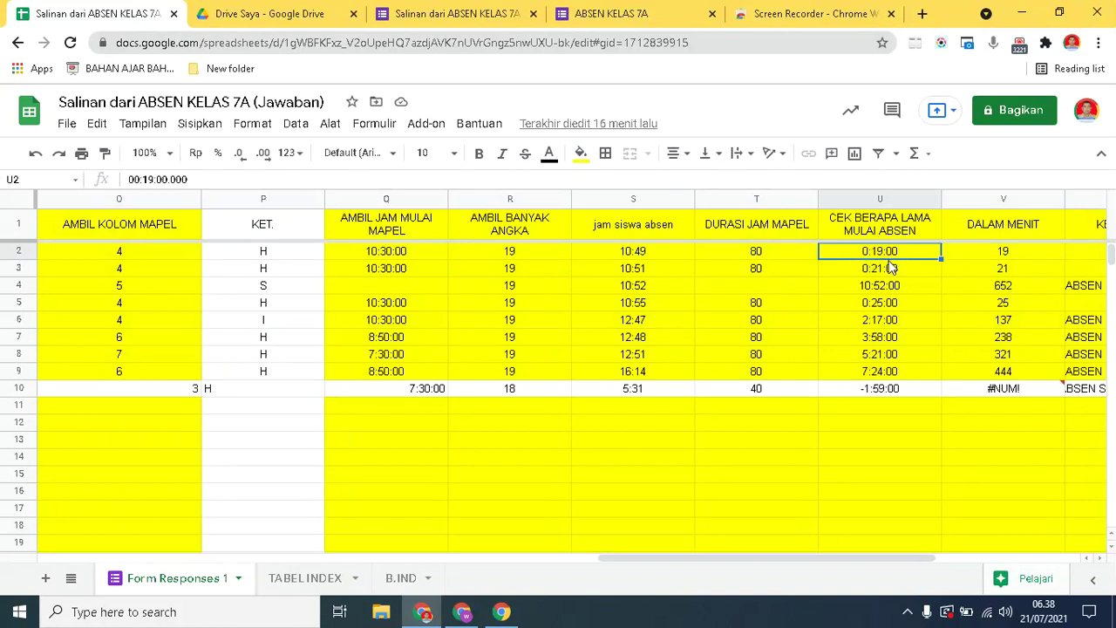
left_click(753, 253)
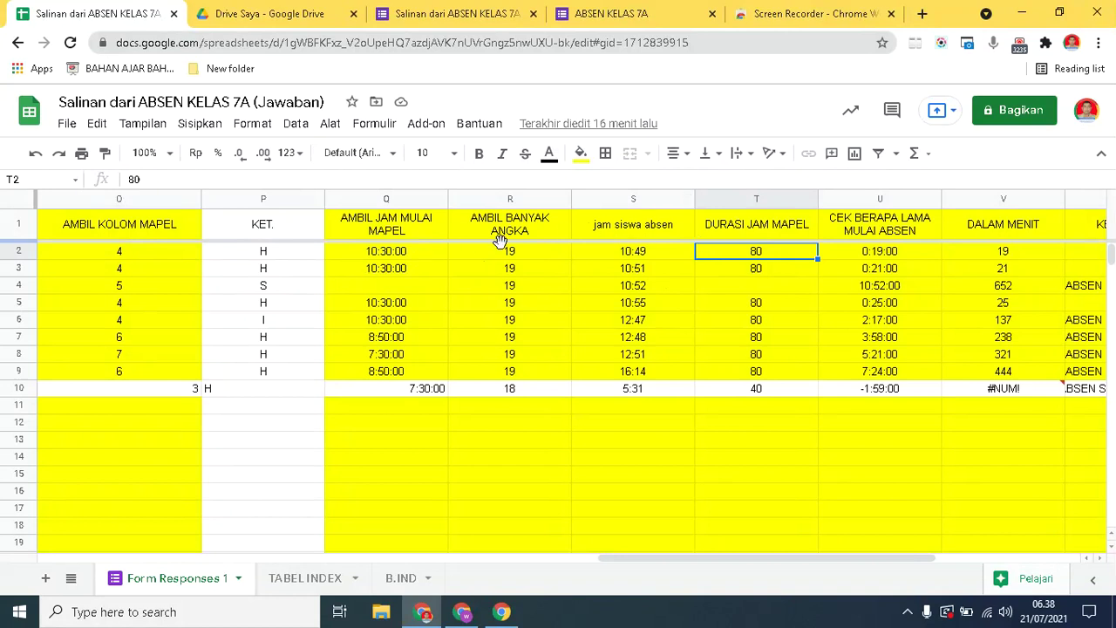
Examine TABEL DURASI JAM MAPEL in TABEL INDEX, checking the Rabu PKN and Selasa B.IND durations and the per-period minutes note.
left_click(305, 584)
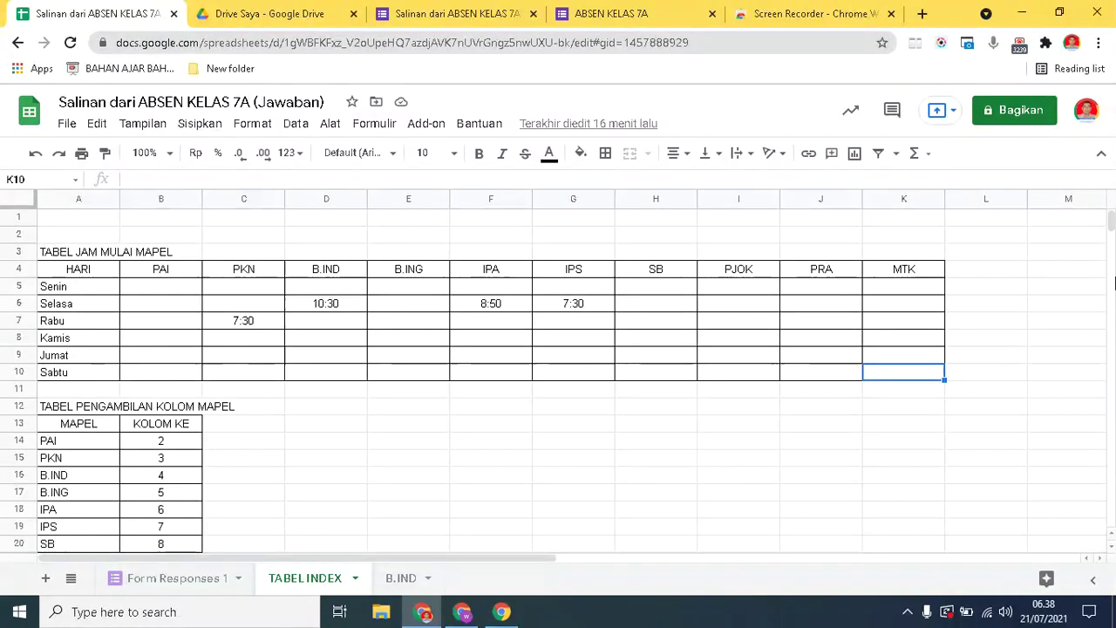
left_click(343, 490)
key("Down")
key("Down")
key("Down")
key("Down")
key("Down")
key("Down")
key("Down")
key("Down")
key("Down")
key("Down")
key("Down")
key("Down")
key("Down")
key("Down")
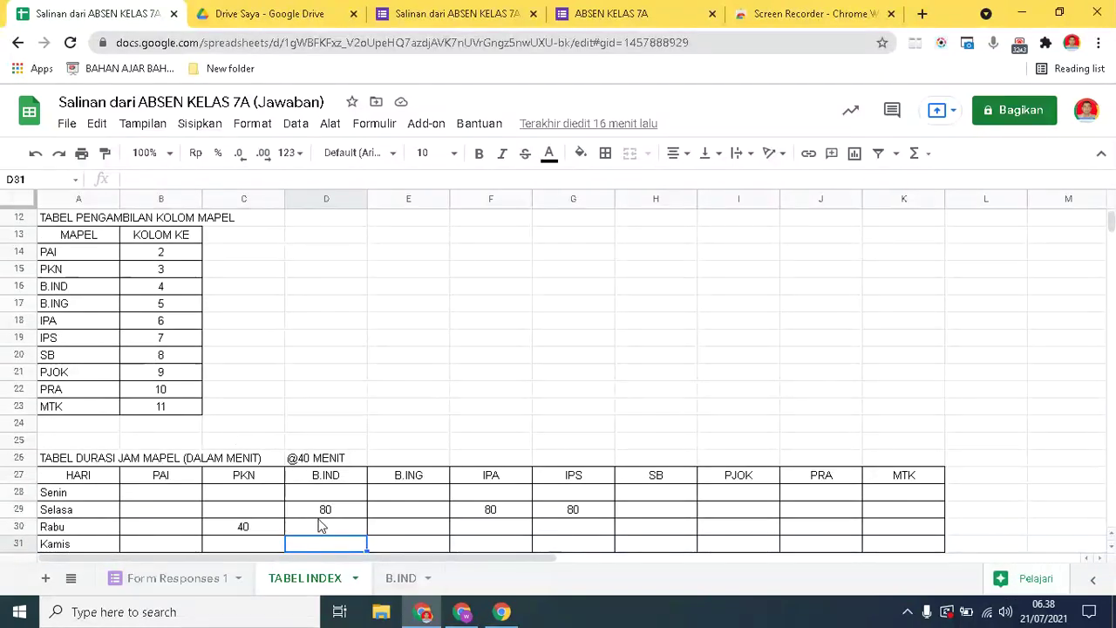
left_click(223, 530)
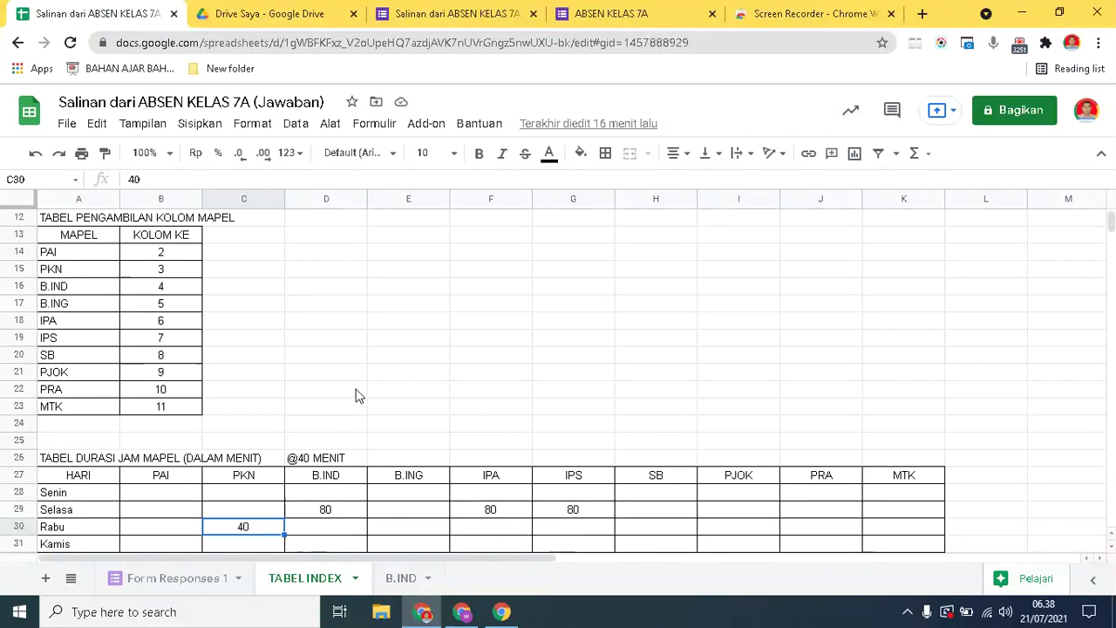
left_click(316, 462)
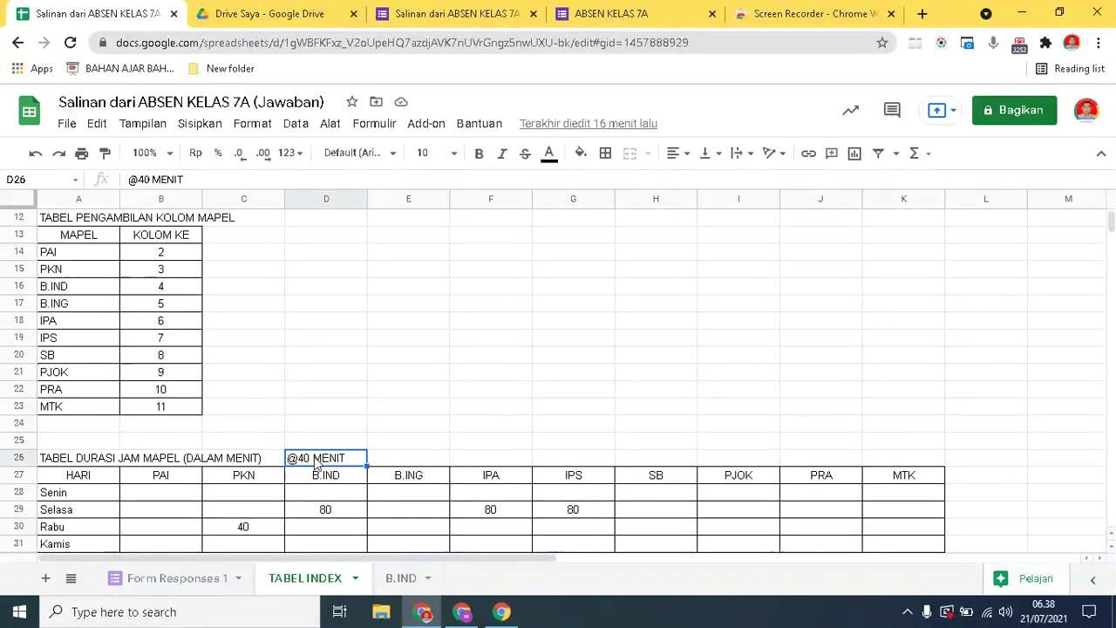
left_click(328, 511)
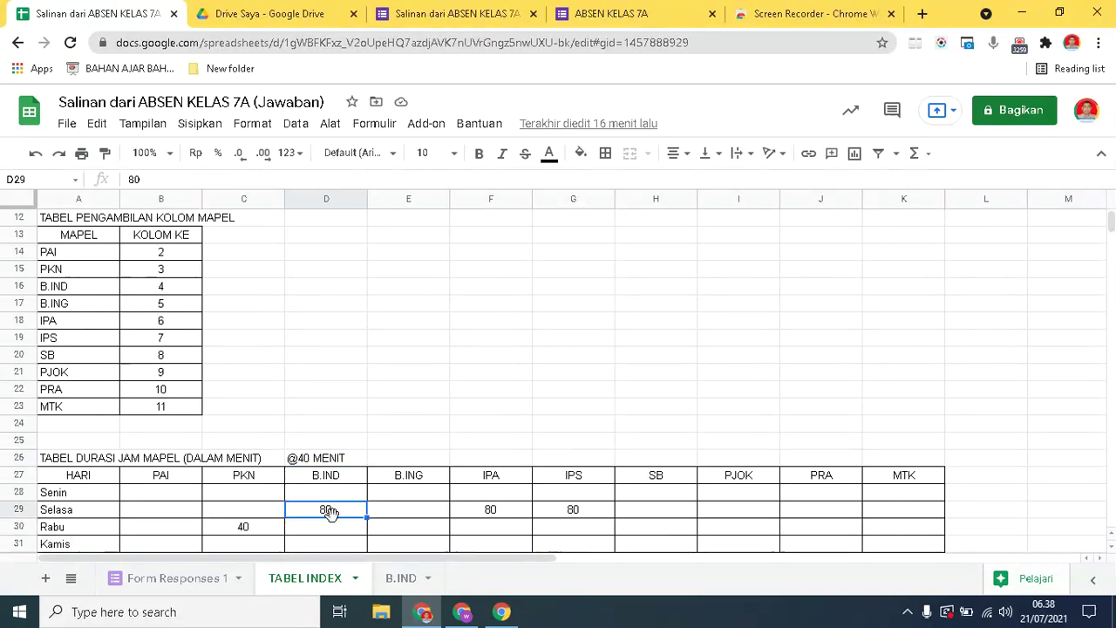
Examine the DURASI JAM MAPEL and CEK BERAPA LAMA MULAI ABSEN header formulas in Form Responses 1.
left_click(212, 577)
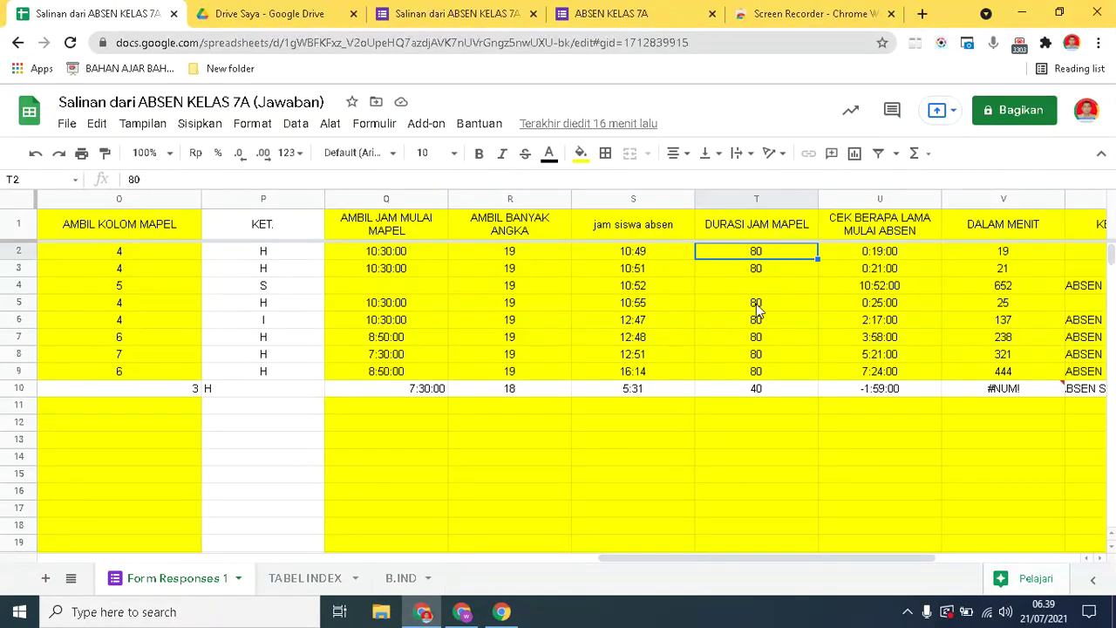
left_click(770, 228)
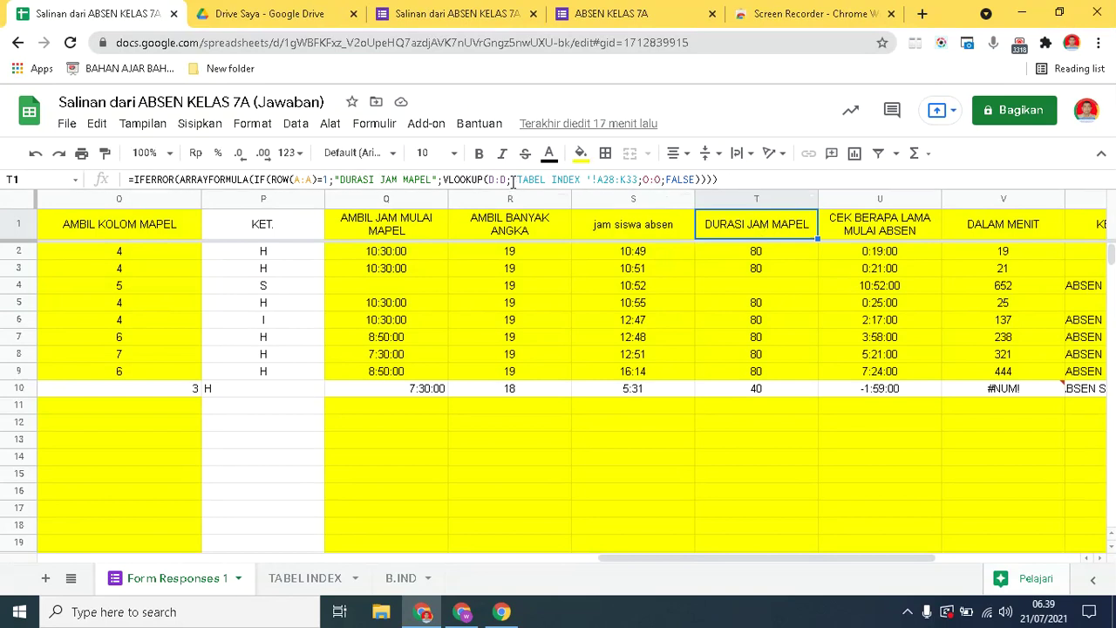
left_click(839, 226)
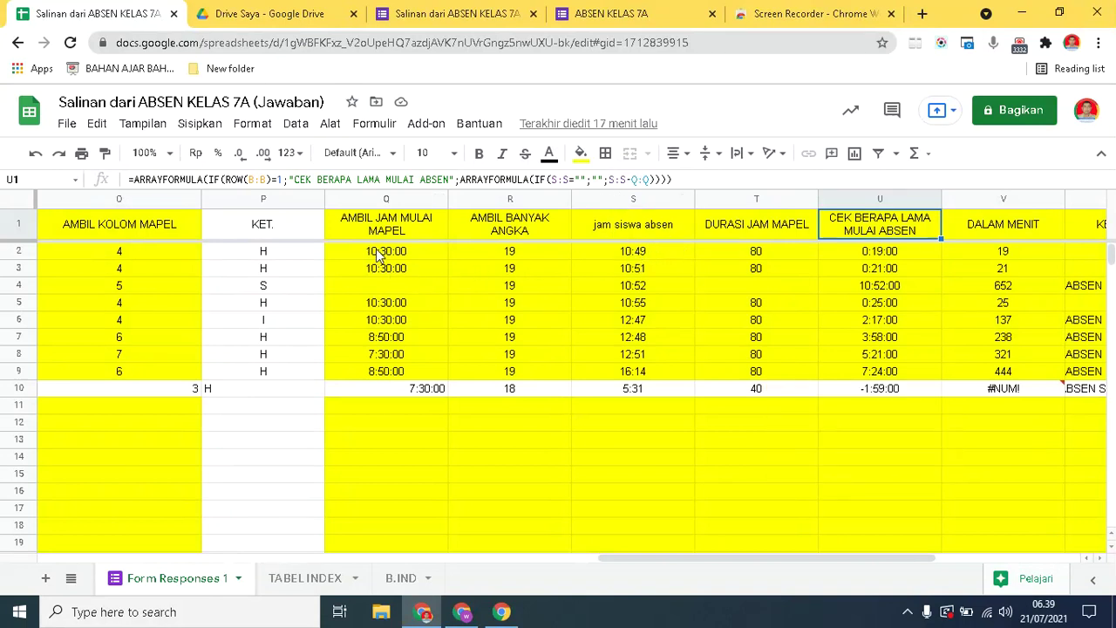
Check the number formats applied to the row 2 cells U2, T2, S2 and Q2.
left_click(866, 253)
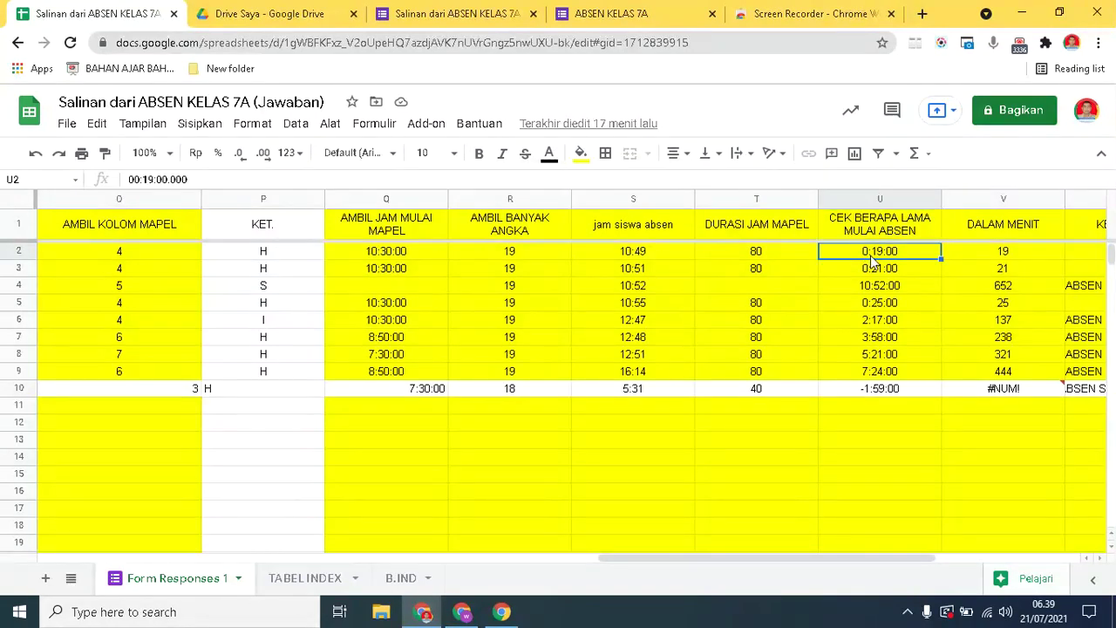
left_click(296, 154)
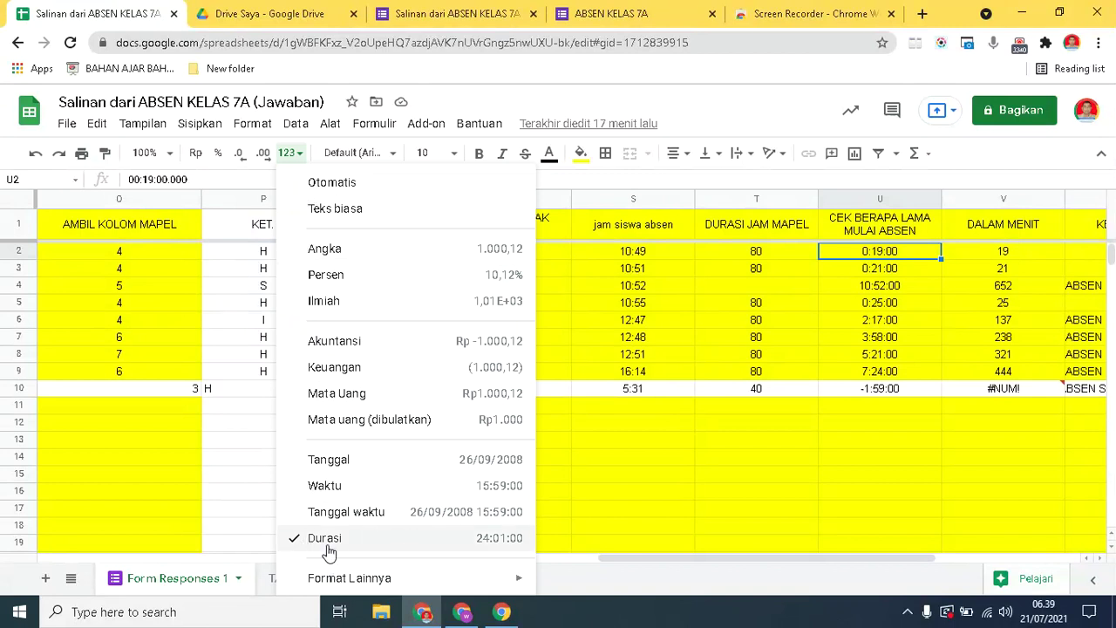
left_click(733, 256)
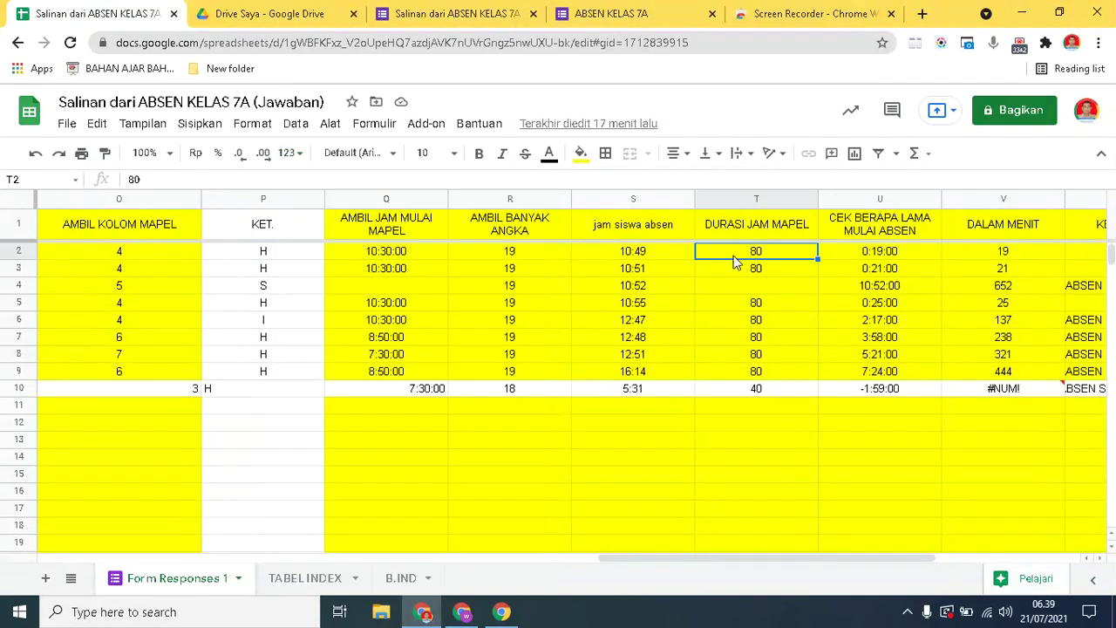
left_click(292, 153)
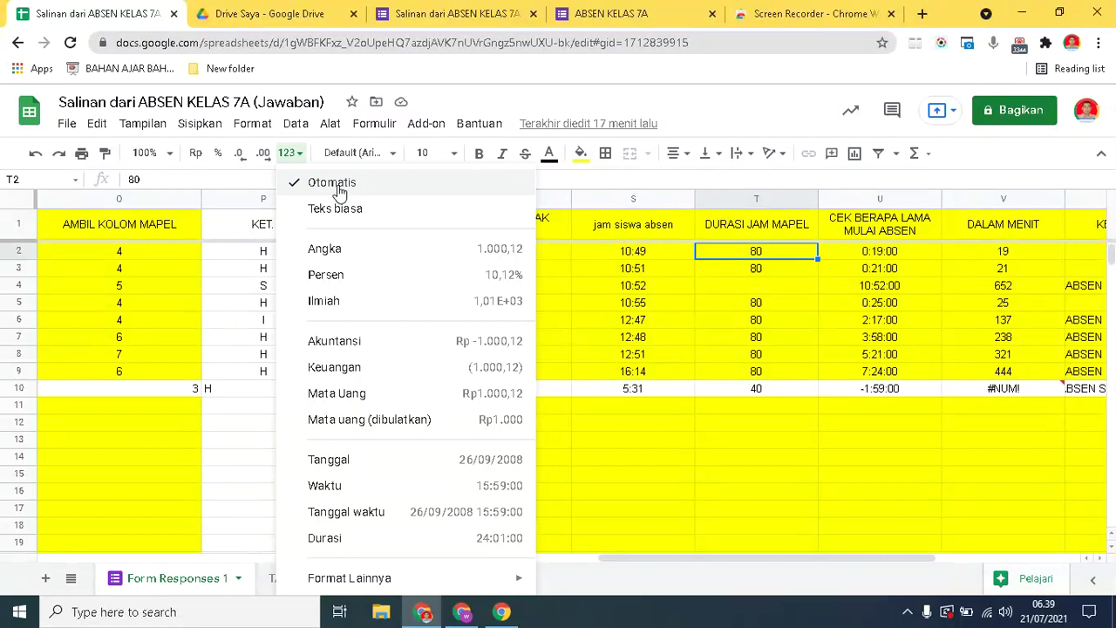
left_click(650, 258)
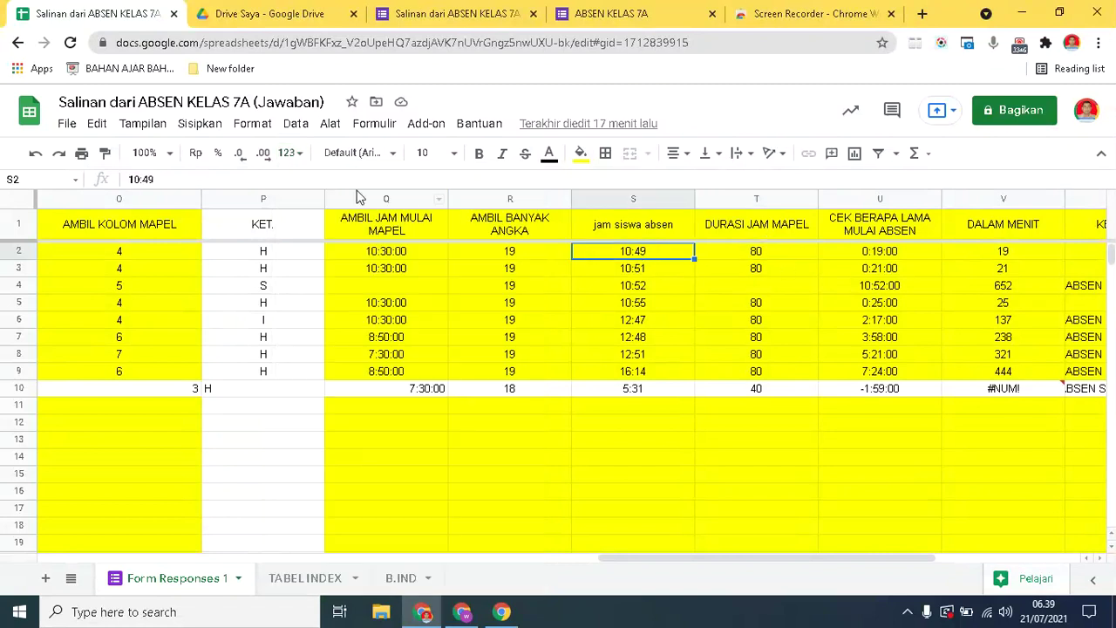
left_click(301, 155)
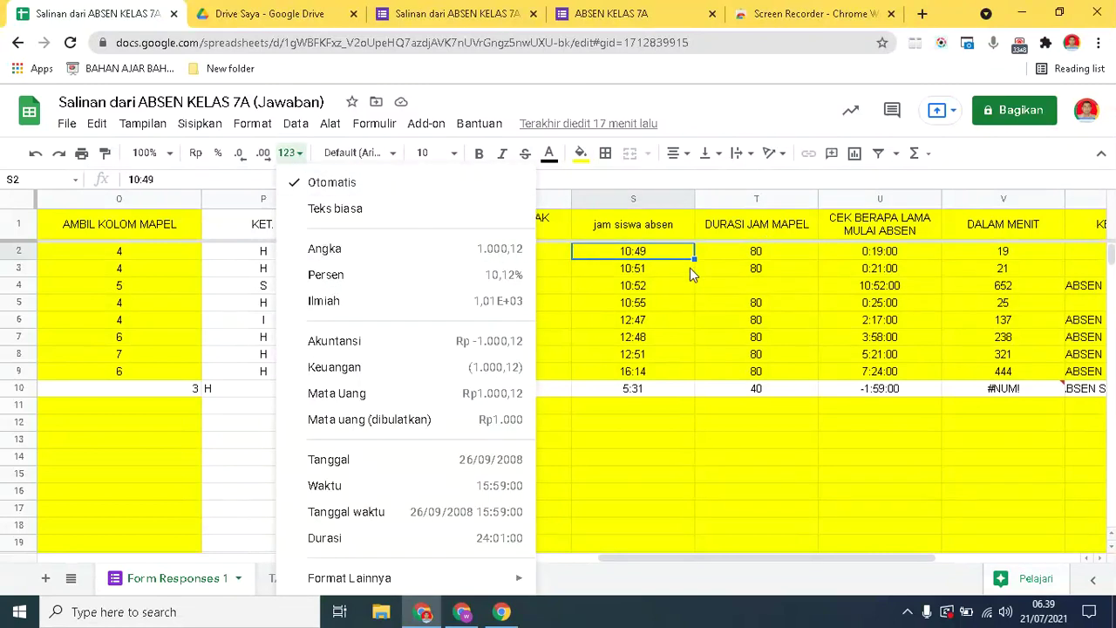
left_click(690, 267)
left_click(355, 252)
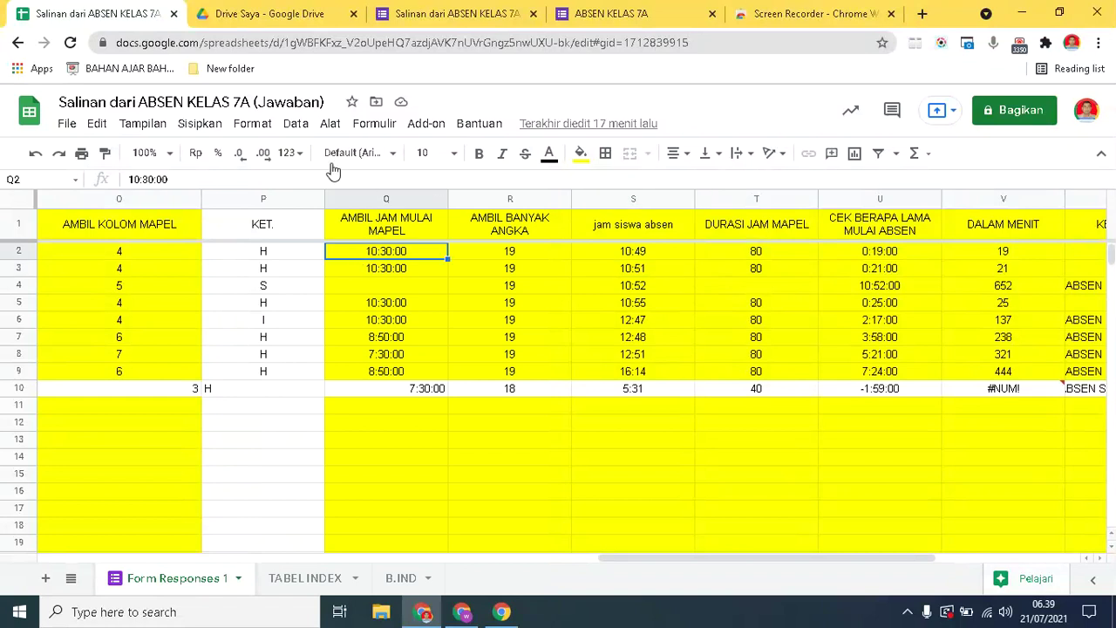
left_click(290, 154)
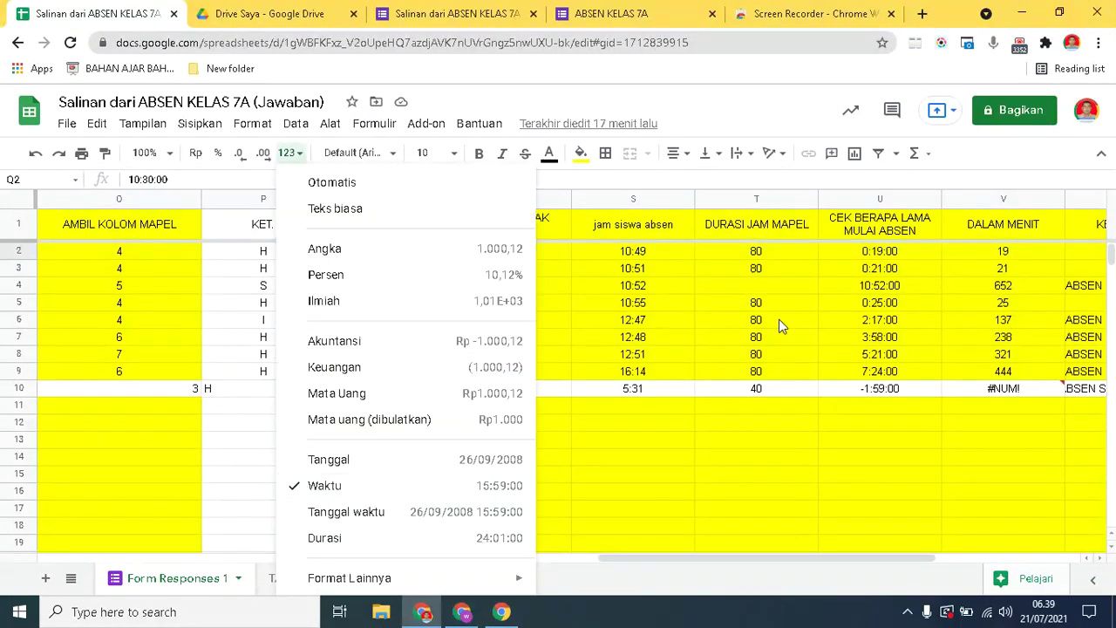
Compare the CEK BERAPA LAMA MULAI ABSEN results in rows 2 and 10 with the subtraction formula in U1.
left_click(868, 250)
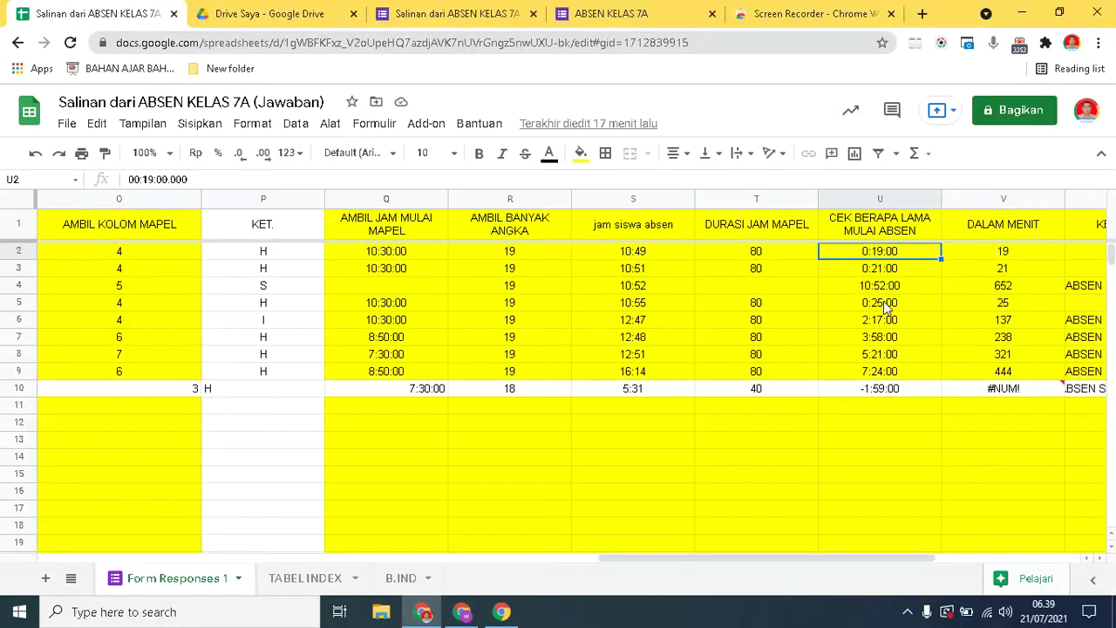
left_click(870, 389)
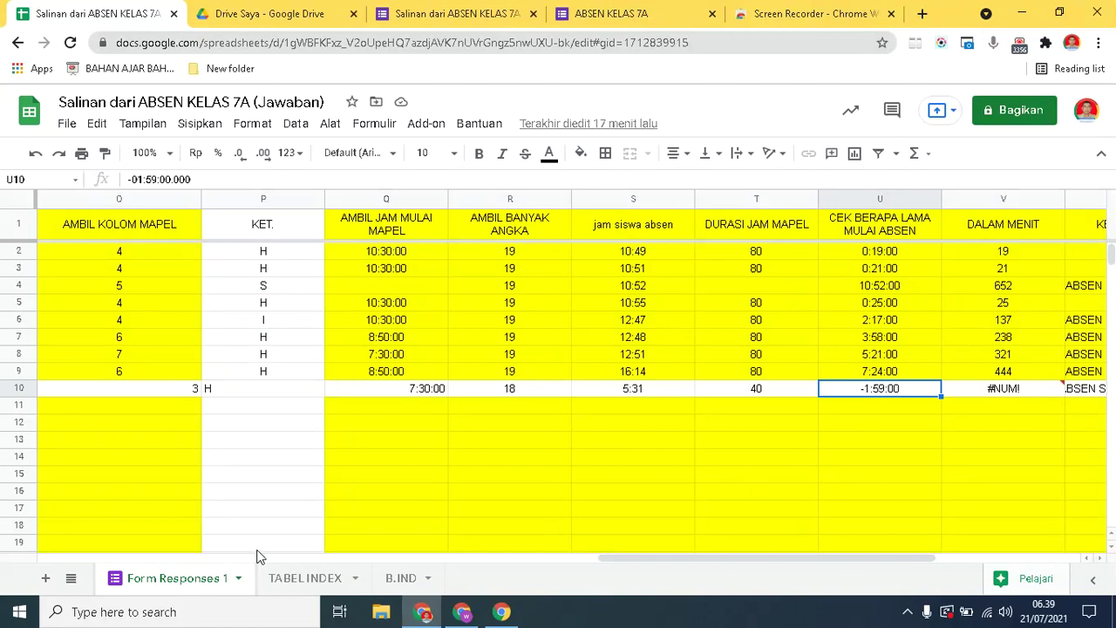
left_click_drag(735, 560, 855, 559)
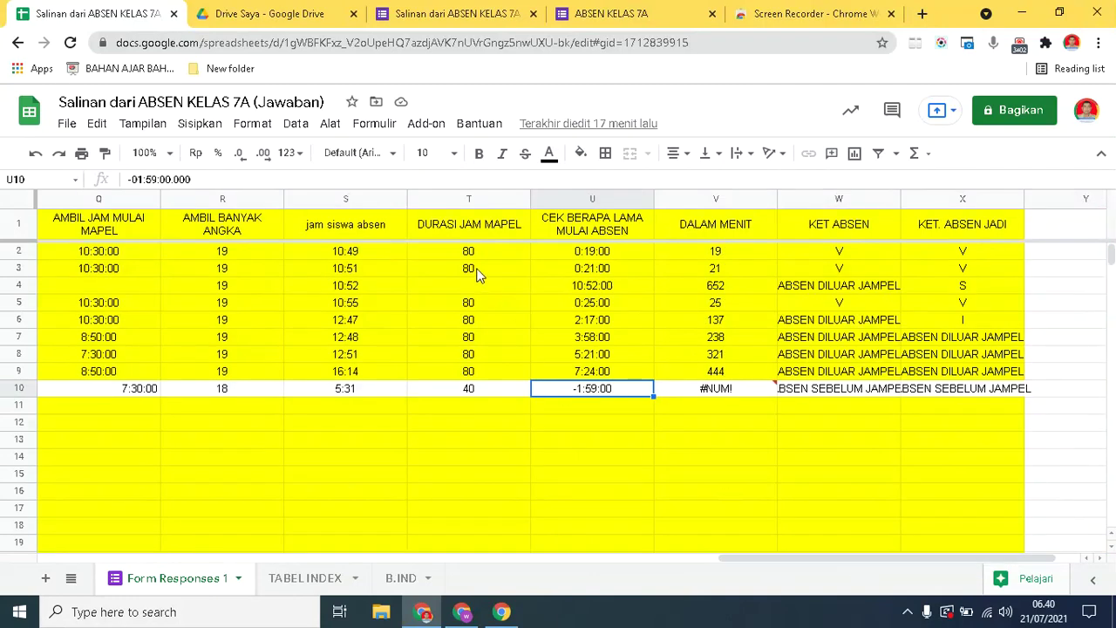
left_click(624, 223)
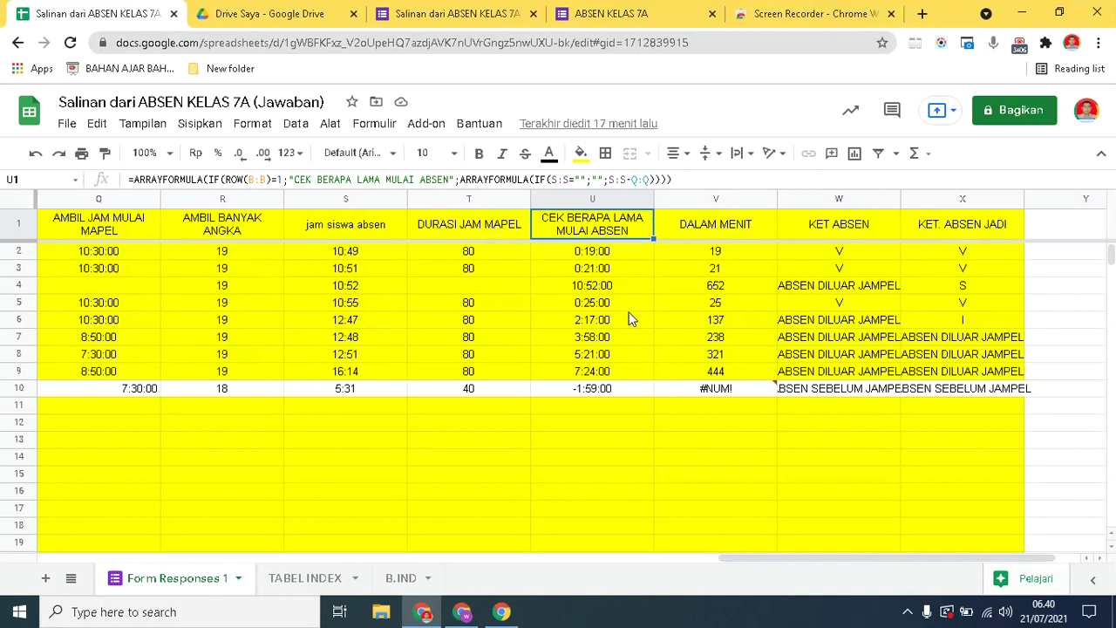
left_click(601, 257)
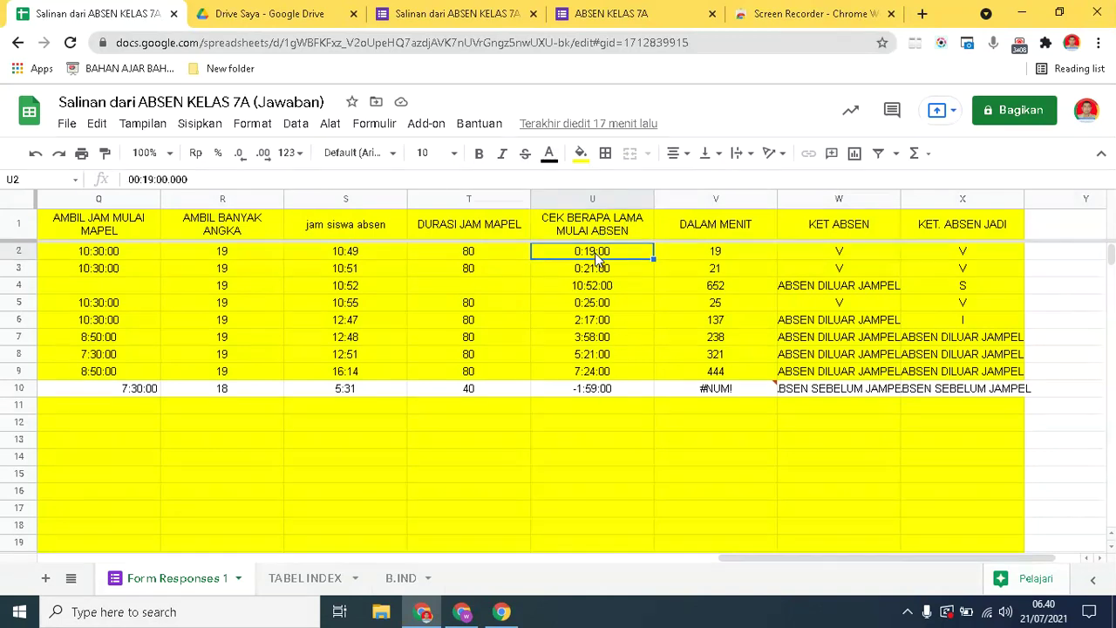
Compare the CEK BERAPA LAMA MULAI ABSEN formula with the row 2 and row 10 elapsed times, DURASI JAM MAPEL values and row 10's KET ABSEN.
left_click(604, 231)
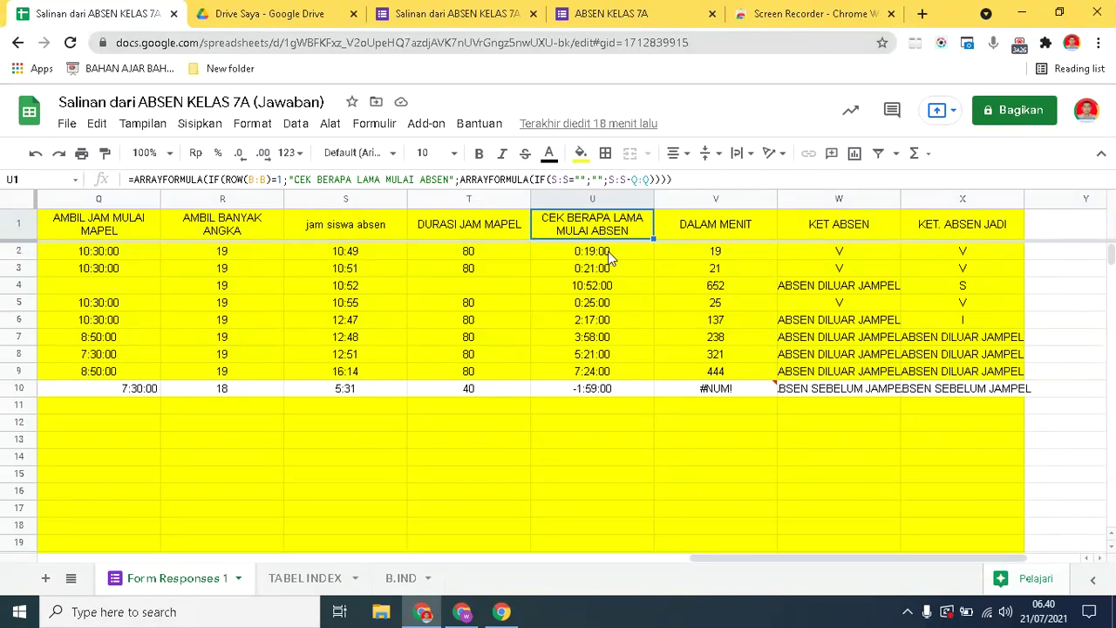
left_click(608, 253)
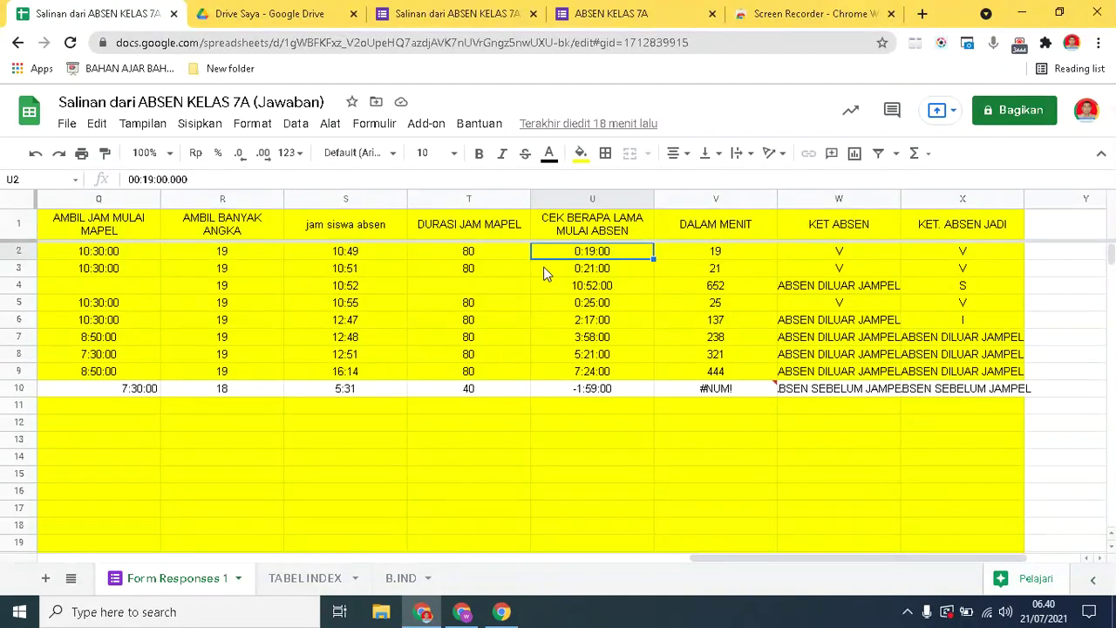
left_click(467, 256)
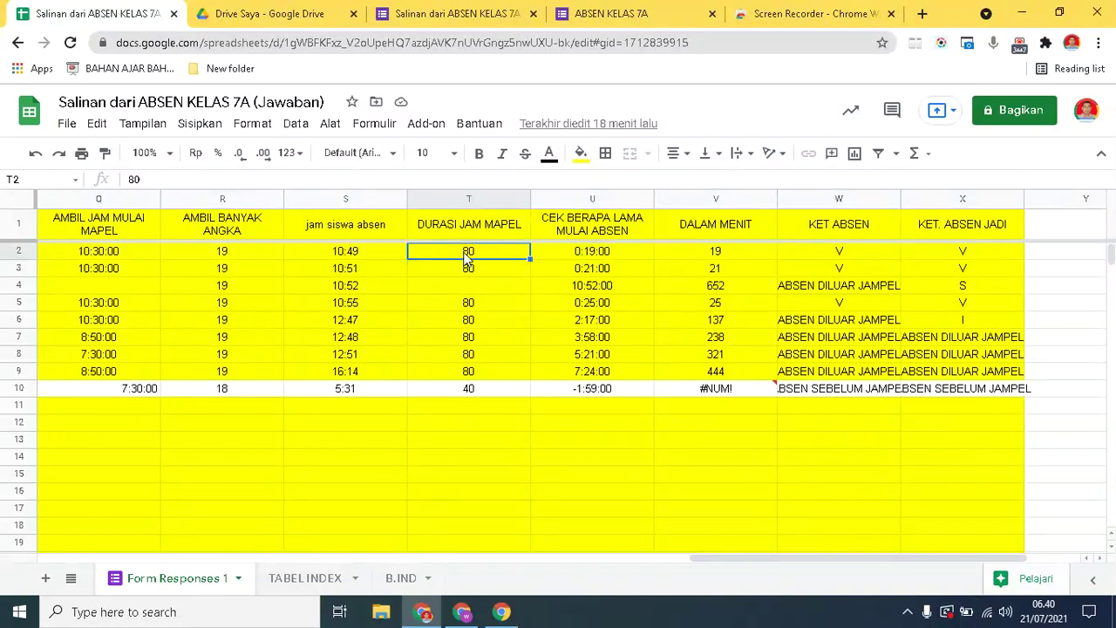
left_click(466, 394)
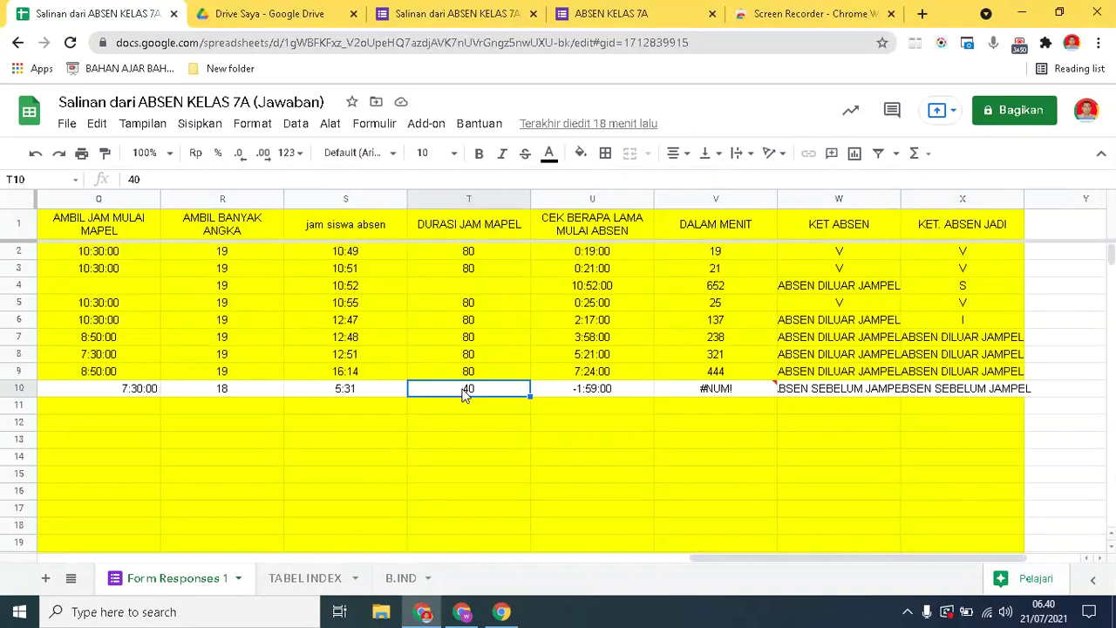
left_click(606, 228)
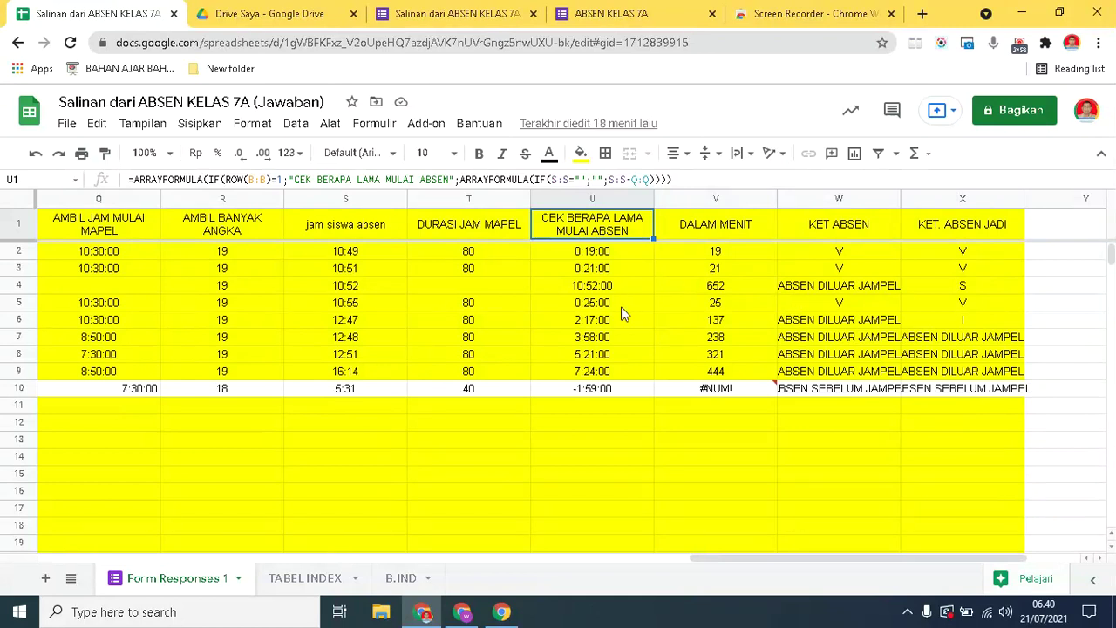
left_click(582, 392)
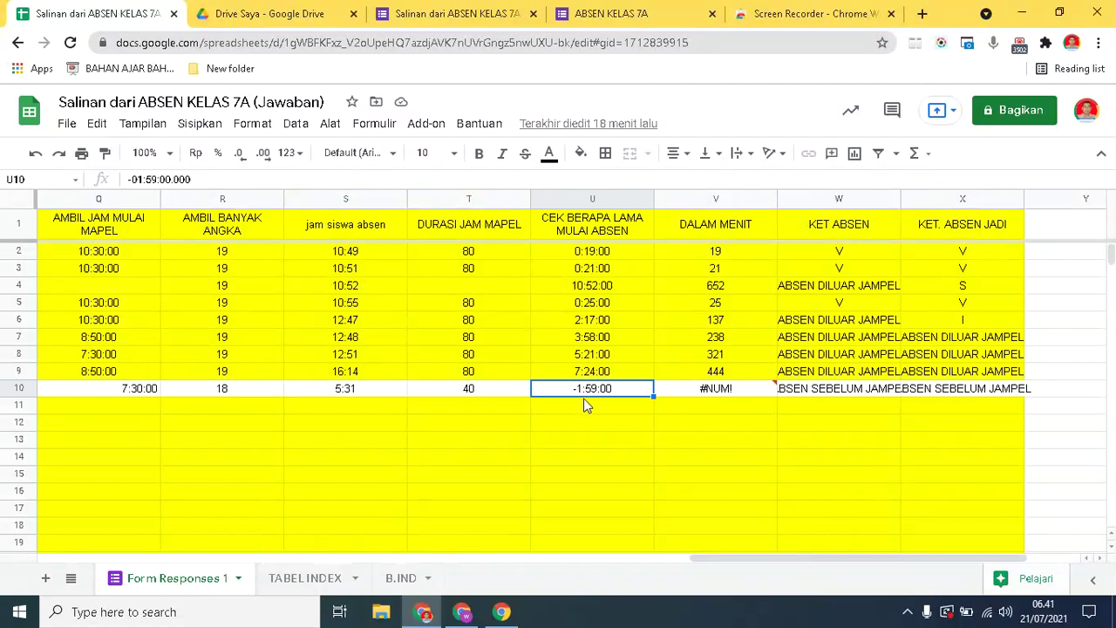
left_click(806, 392)
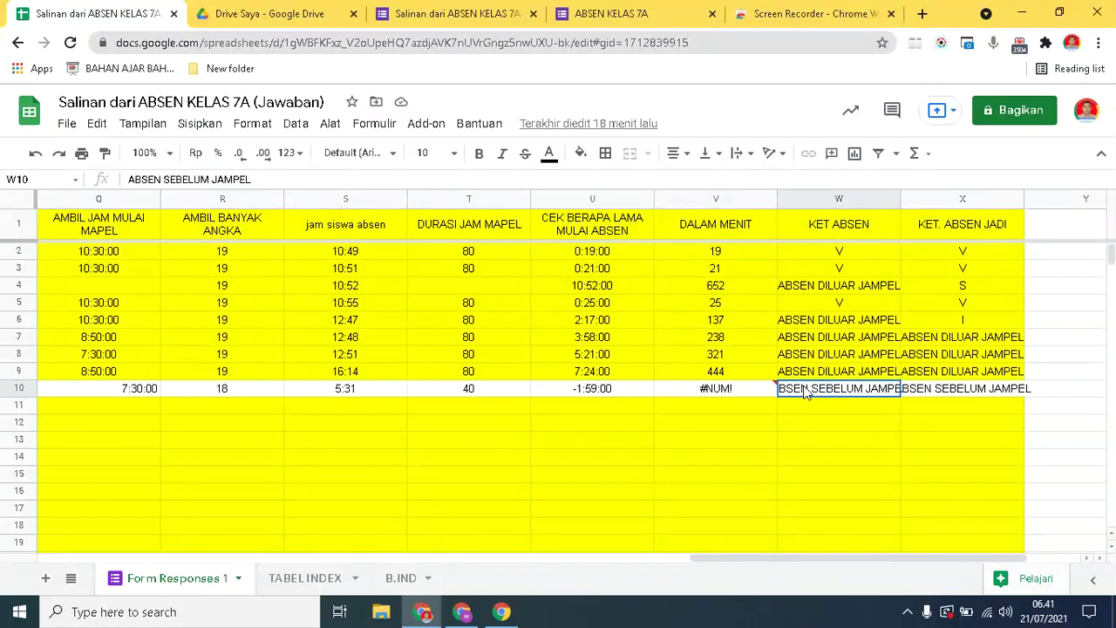
left_click(593, 219)
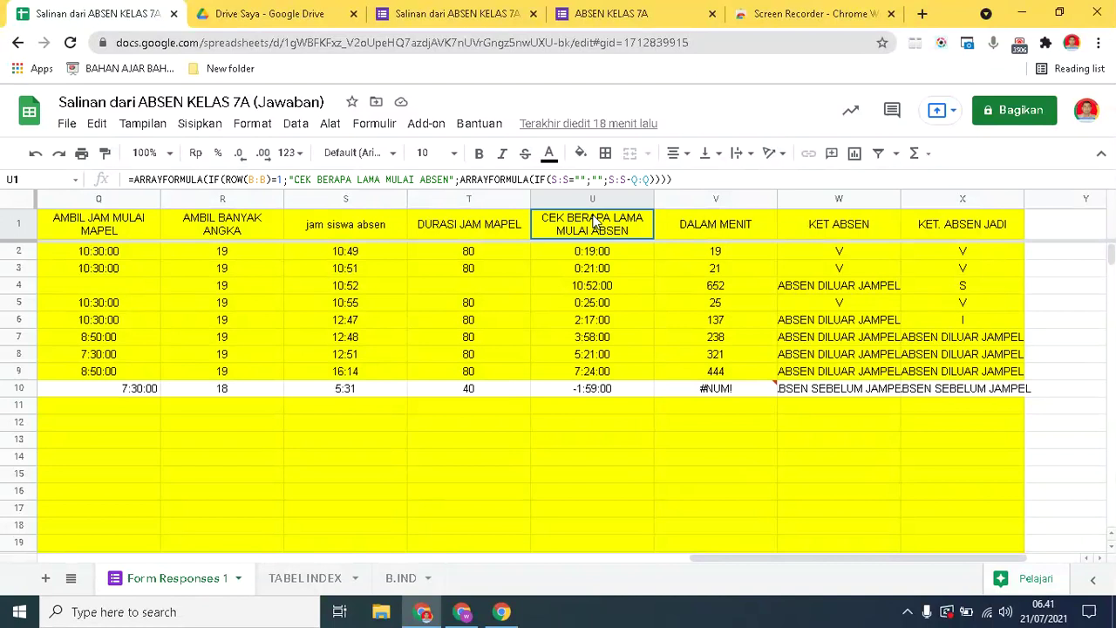
Examine the DALAM MENIT header formula, the number format of V2 and the converted minutes in row 8.
left_click(713, 252)
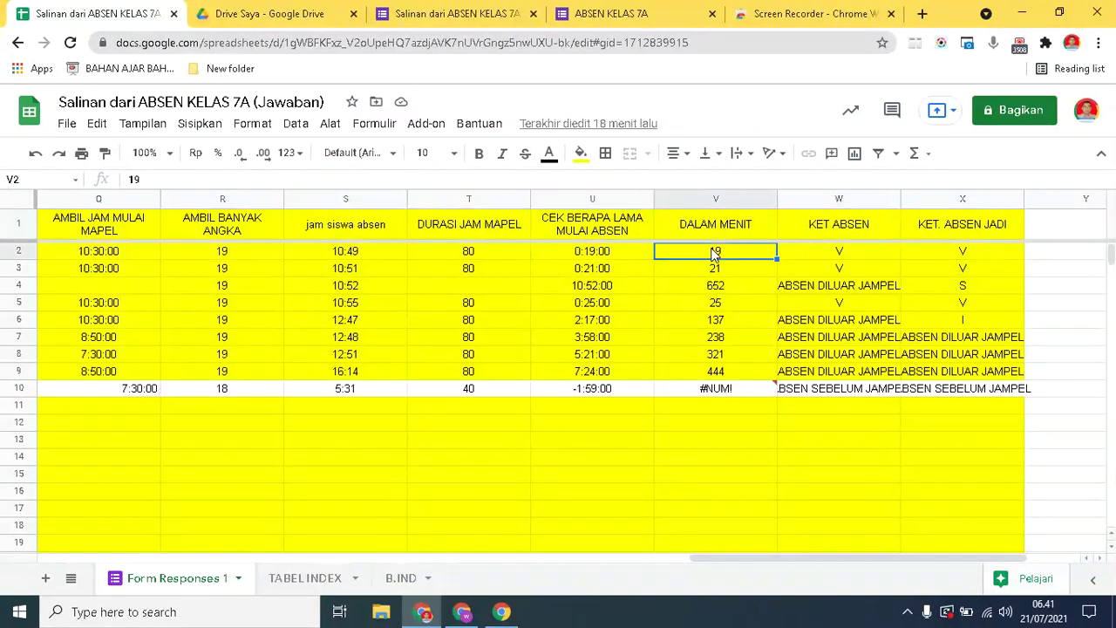
left_click(716, 224)
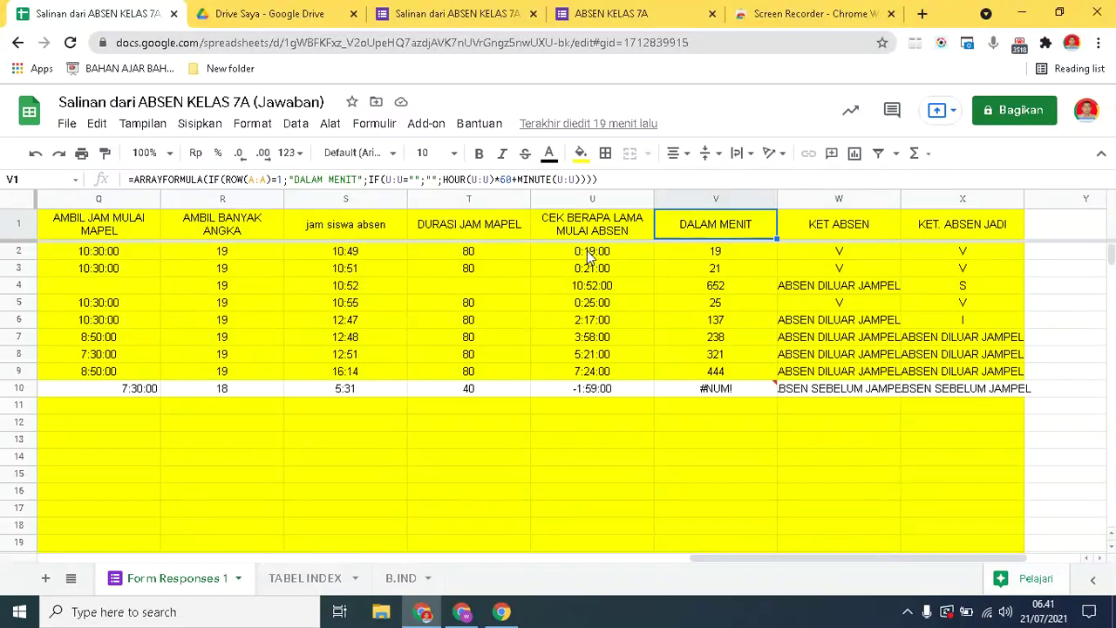
left_click(700, 250)
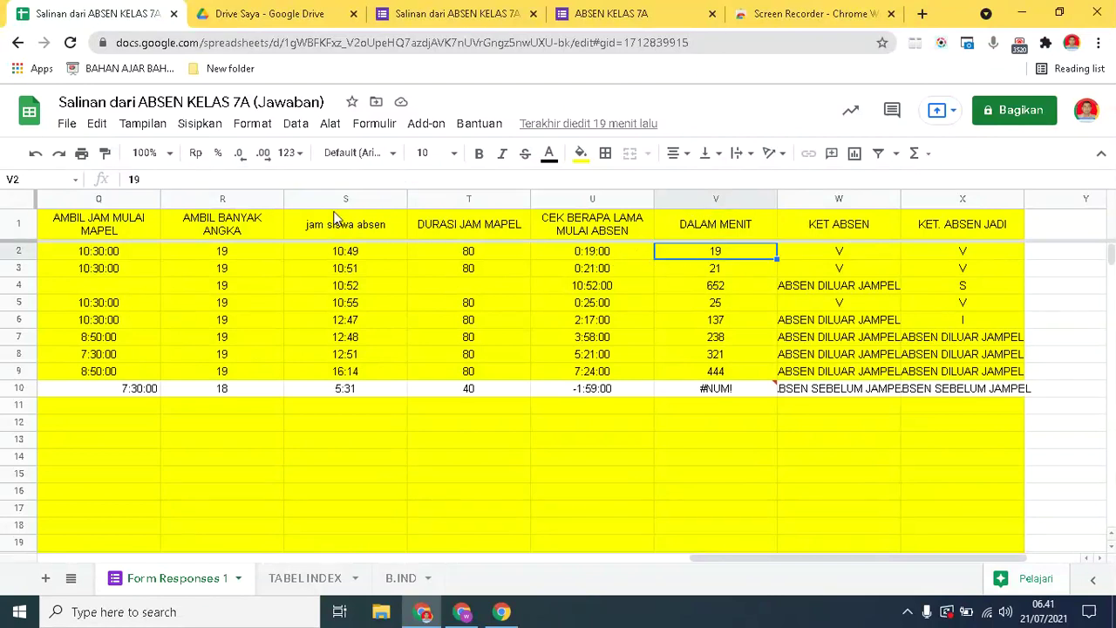
left_click(290, 154)
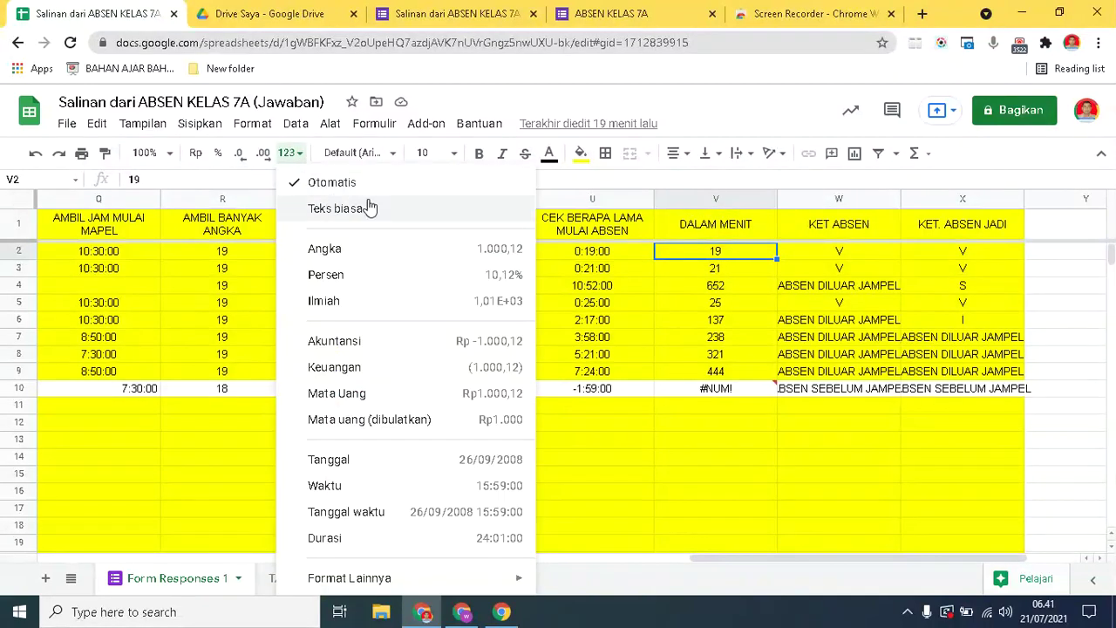
key("Escape")
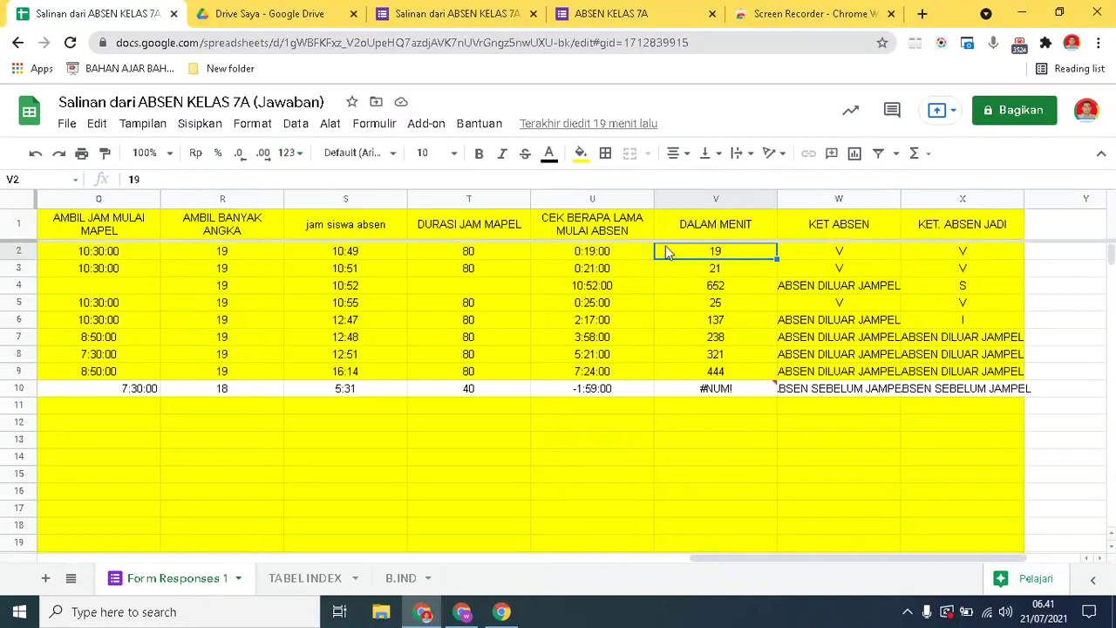
left_click(671, 230)
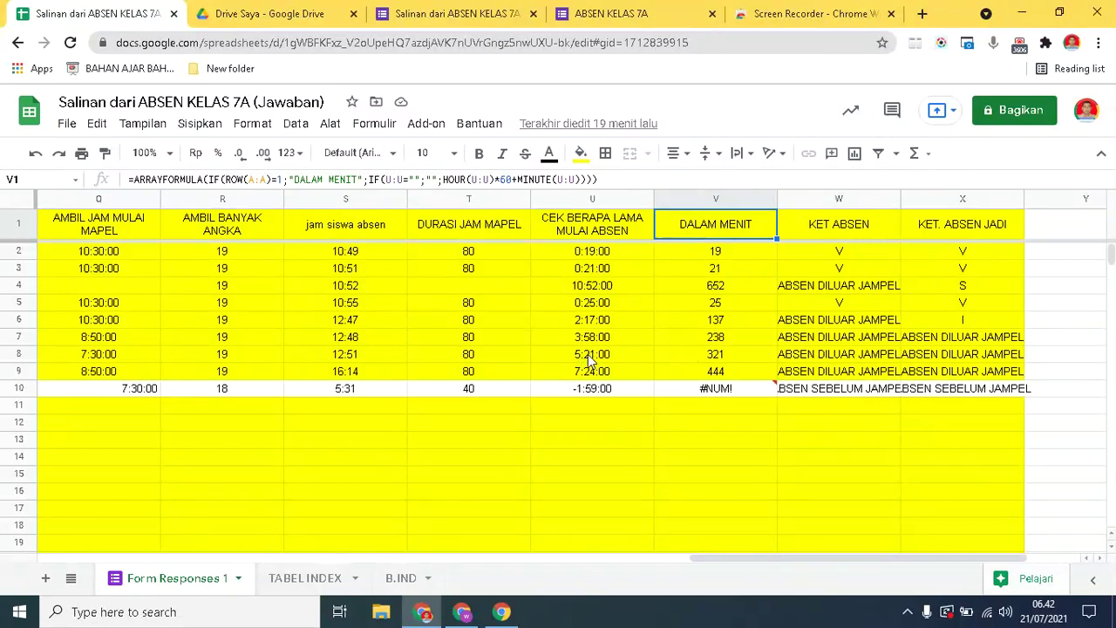
left_click(713, 355)
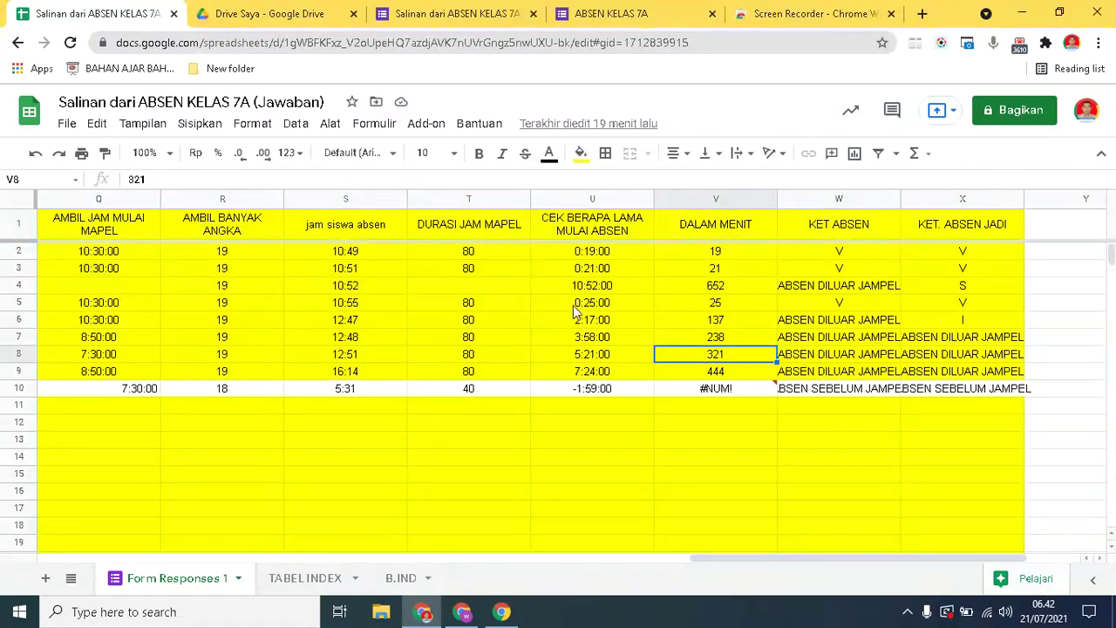
Examine the KET ABSEN header formula in W1 and go through its results down to row 10.
left_click(832, 233)
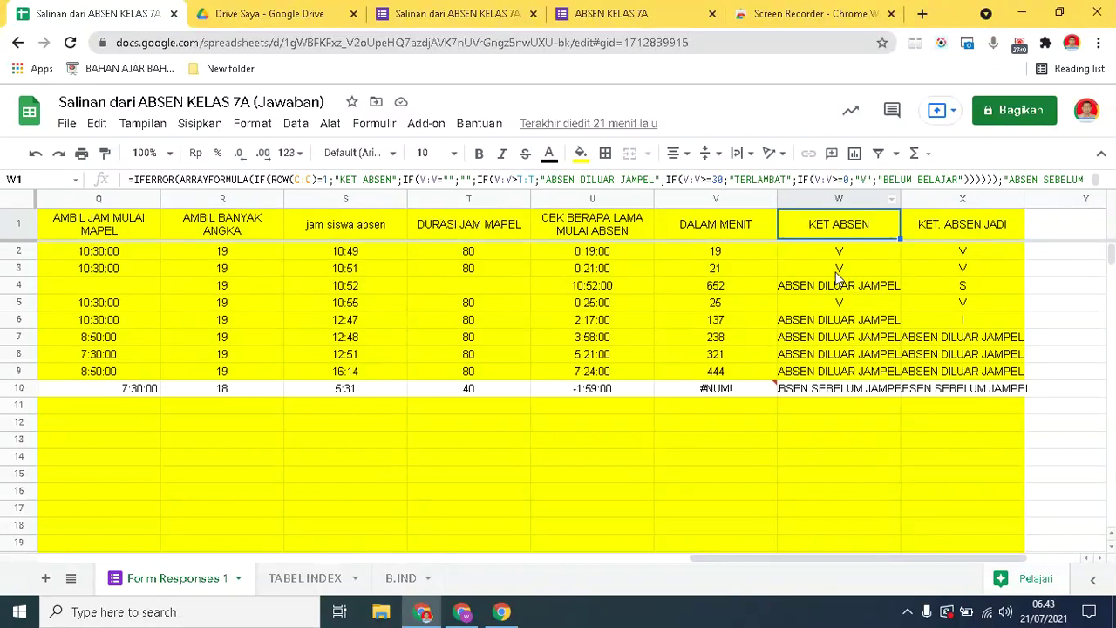
key("Down")
key("Down")
key("Down")
key("Down")
key("Down")
key("Down")
left_click(834, 390)
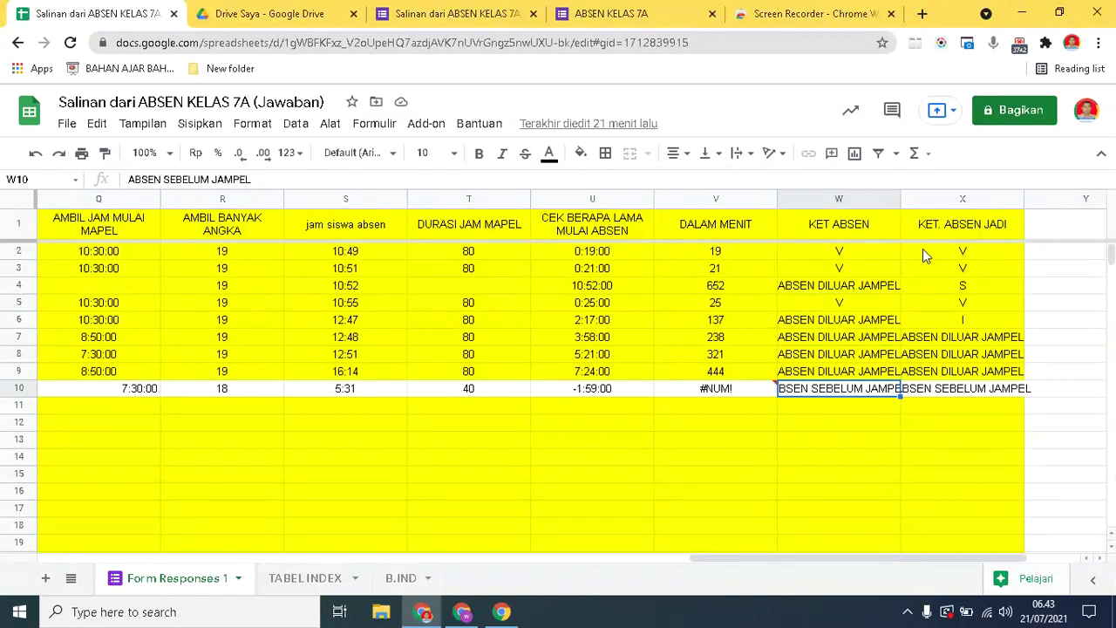
Compare the KET. ABSEN JADI formula with the KET. column, then its row 4 and row 6 results with those in KET ABSEN.
left_click(942, 227)
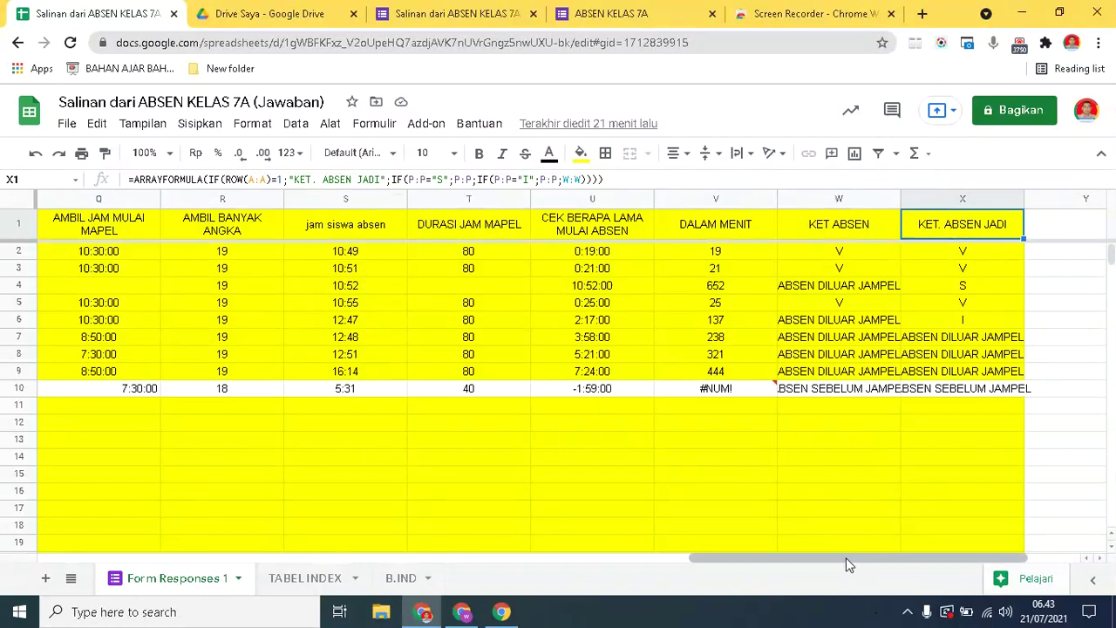
left_click_drag(846, 560, 625, 574)
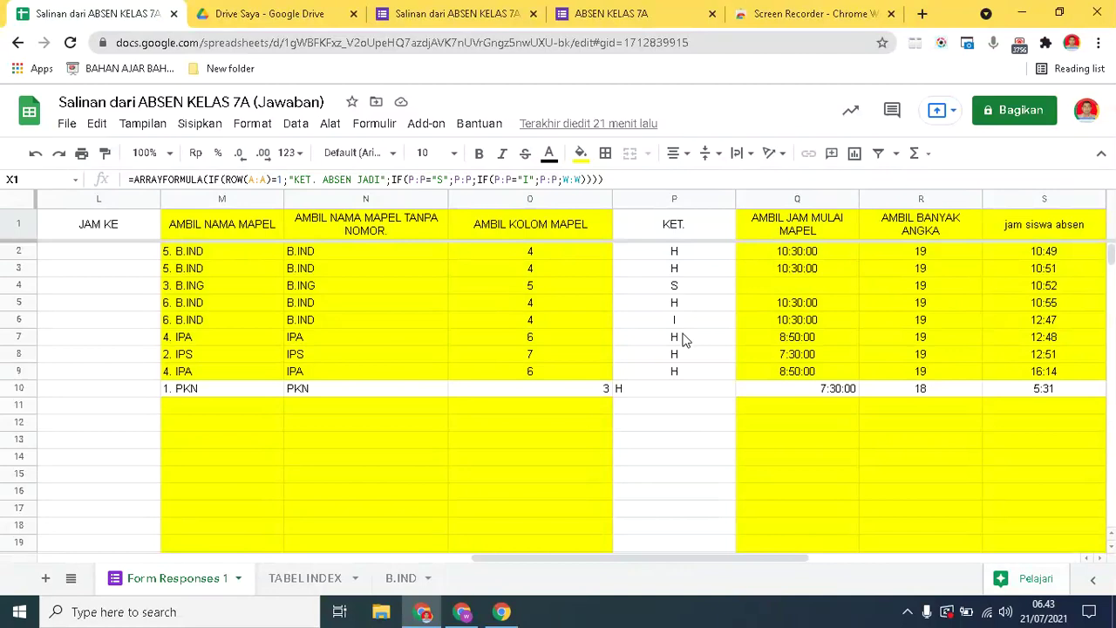
left_click_drag(685, 558, 939, 527)
left_click(723, 285)
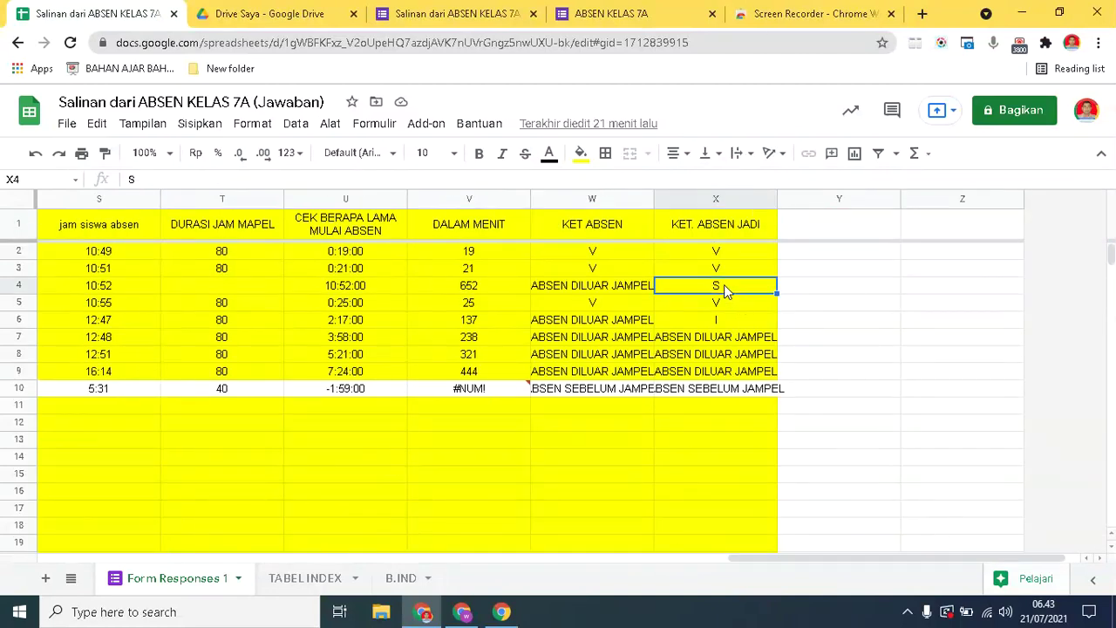
left_click(720, 319)
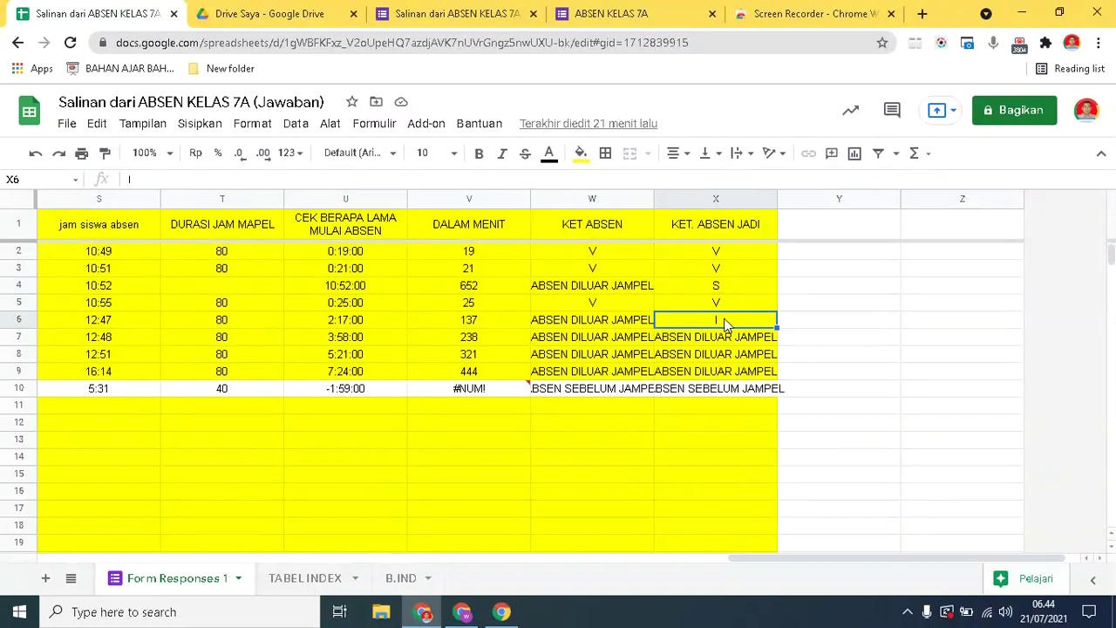
left_click(588, 286)
left_click(591, 323)
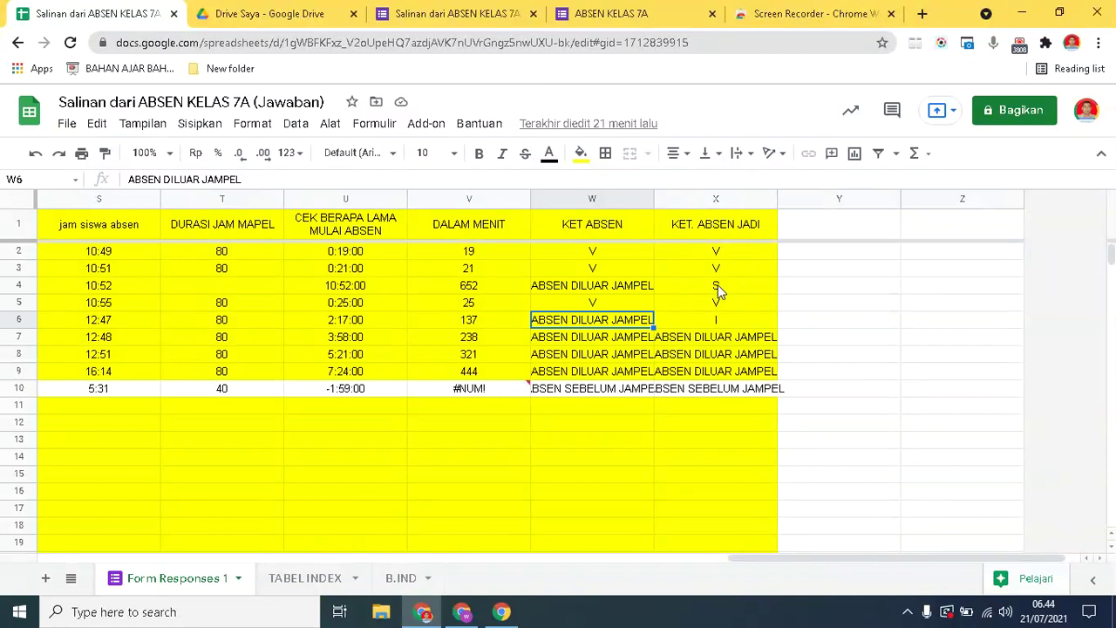
Review how the KET. ABSEN JADI formula in X1 falls back on the KET ABSEN column W.
left_click(716, 230)
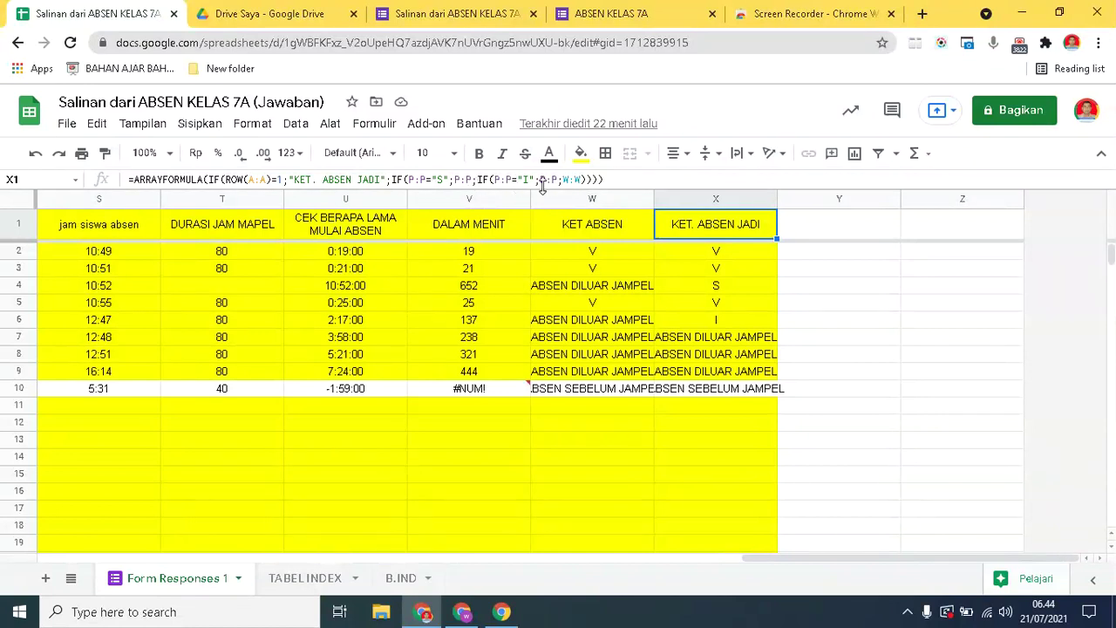
left_click(592, 225)
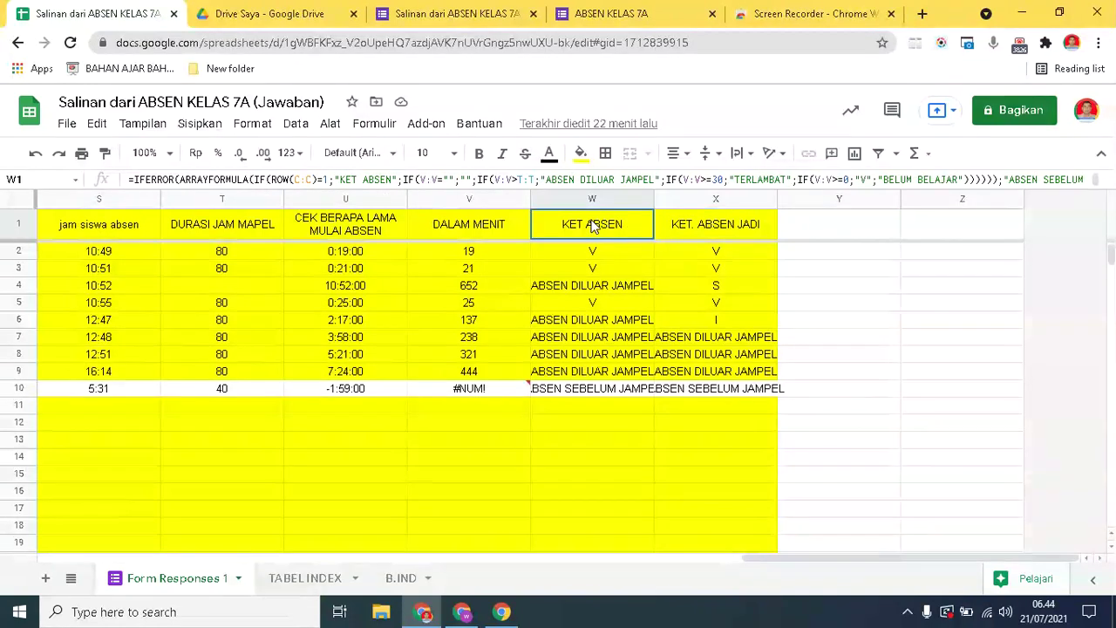
left_click(592, 199)
left_click(691, 225)
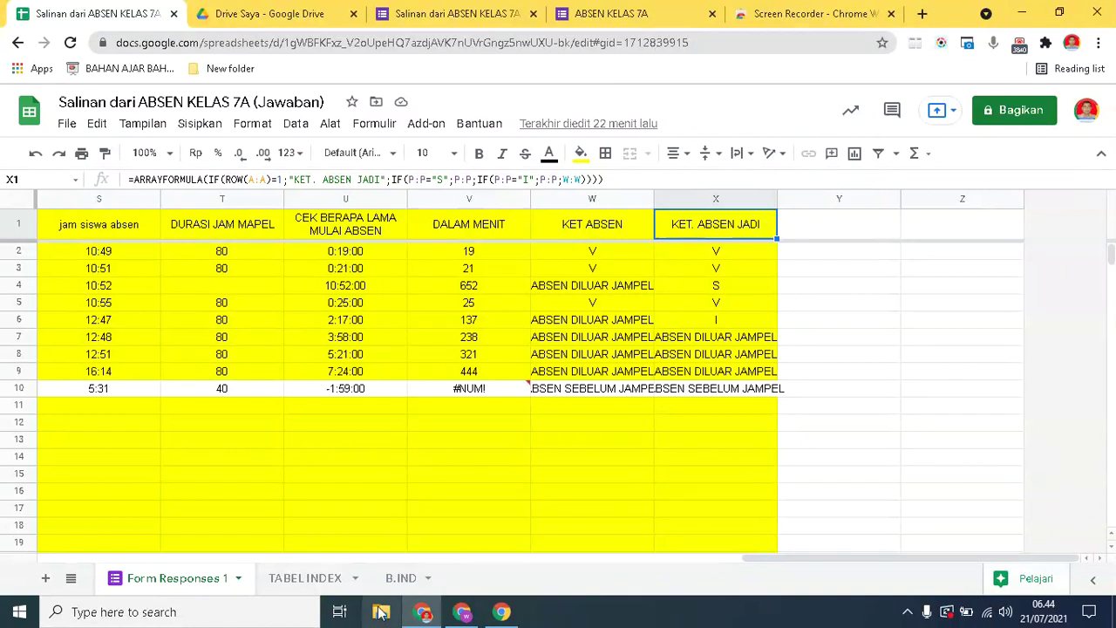
Inspect the B.IND sheet's meeting number and date cells in columns C and D, plus the formula in D6.
left_click(401, 580)
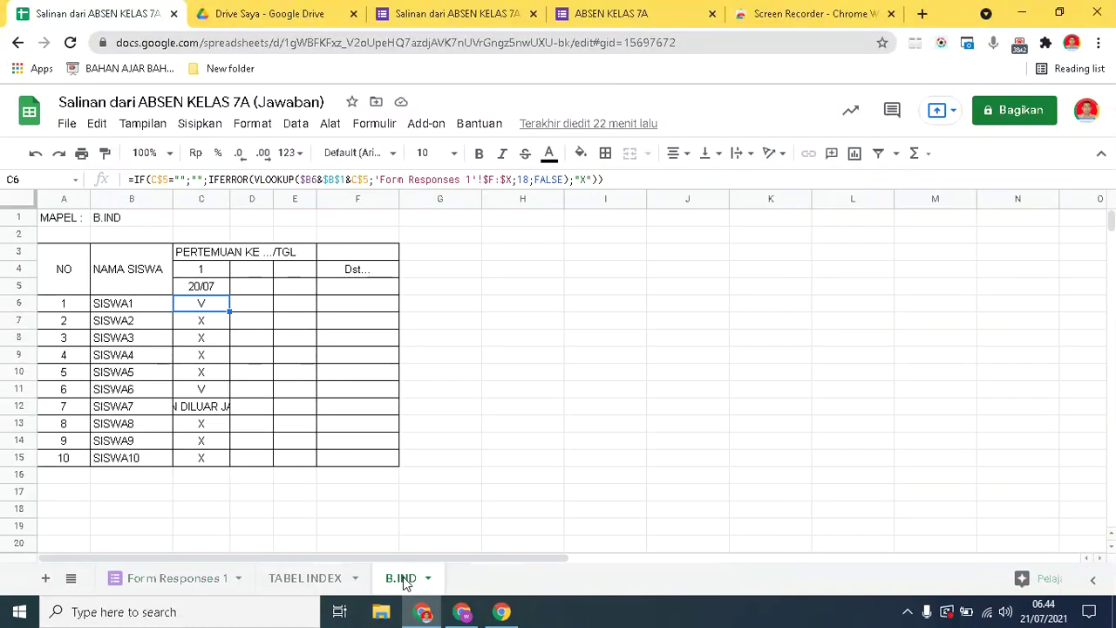
left_click(208, 288)
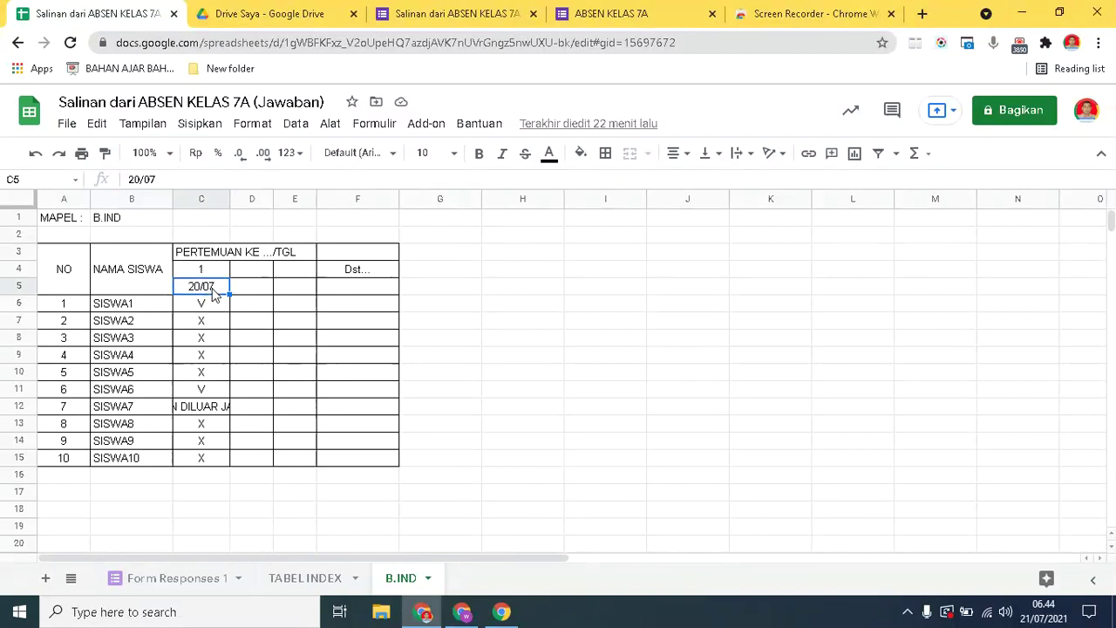
left_click(220, 271)
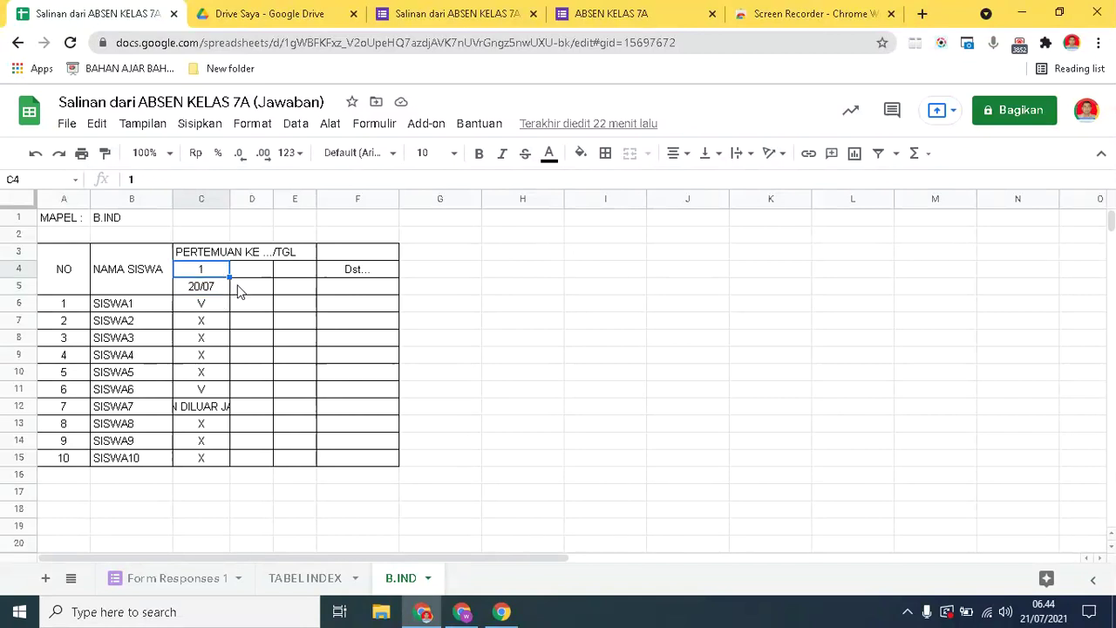
left_click(240, 289)
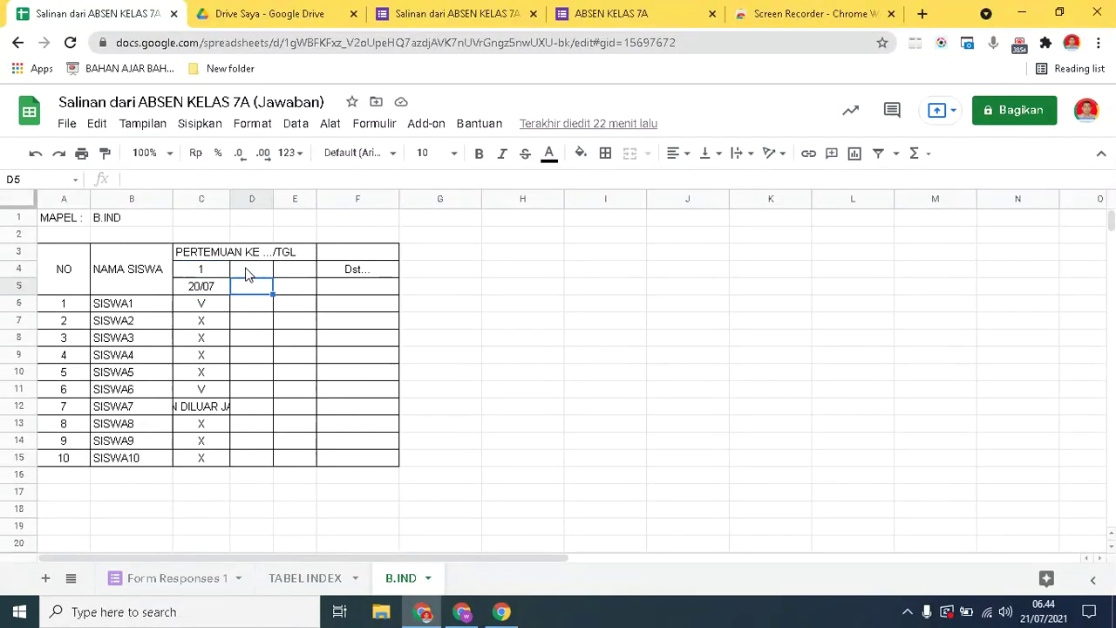
left_click(247, 274)
left_click(244, 306)
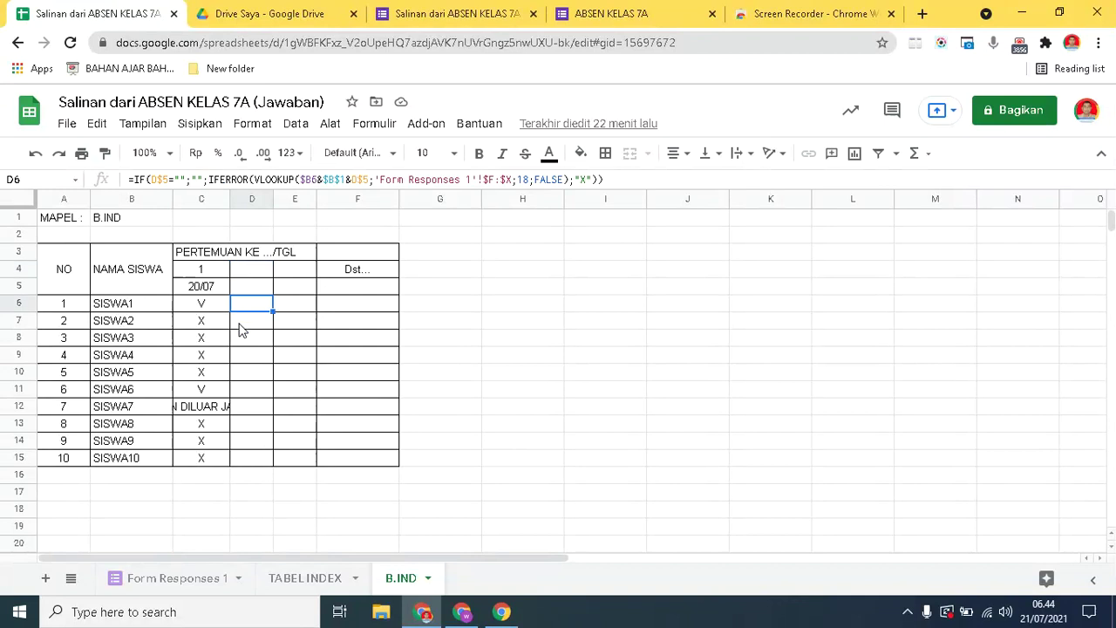
Examine SISWA1's VLOOKUP formula in C6 against the date in C5 and the neighbouring cell D6.
left_click(203, 306)
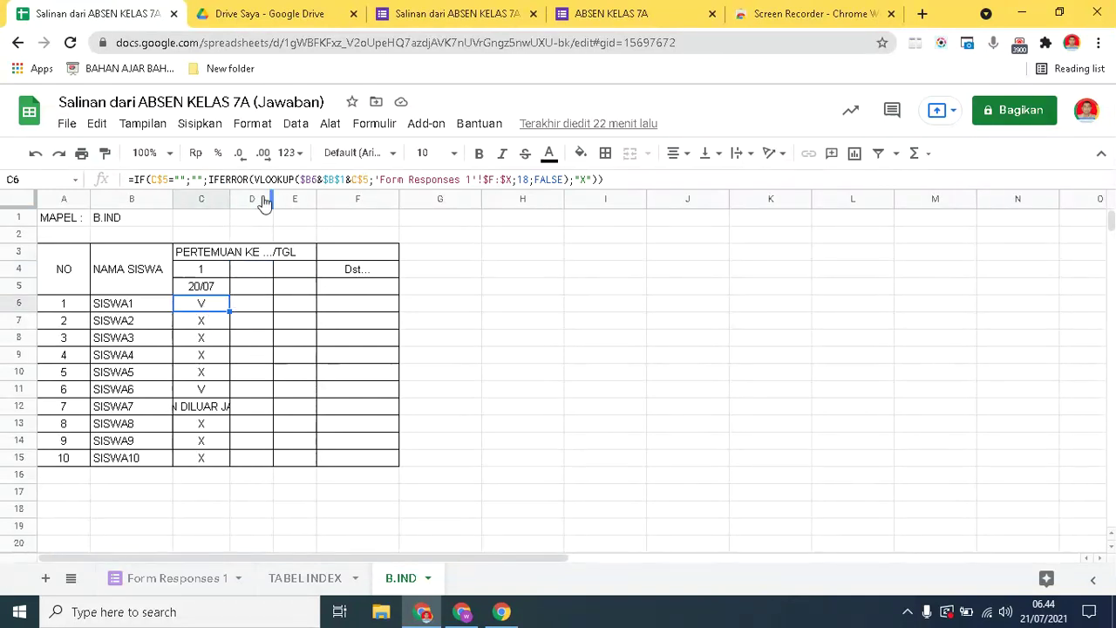
left_click(212, 287)
left_click(215, 309)
left_click(245, 300)
left_click(209, 303)
Check the VLOOKUP source range from BUAT KODE to KET. ABSEN JADI in Form Responses 1, then return to the B.IND sheet.
left_click(203, 582)
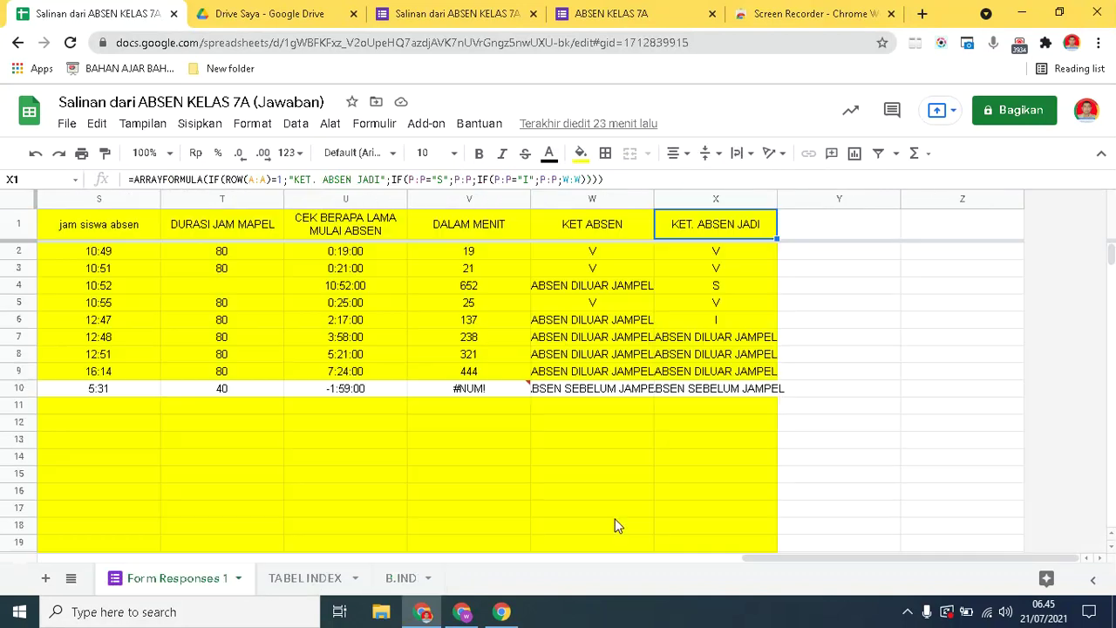
left_click_drag(776, 558, 232, 558)
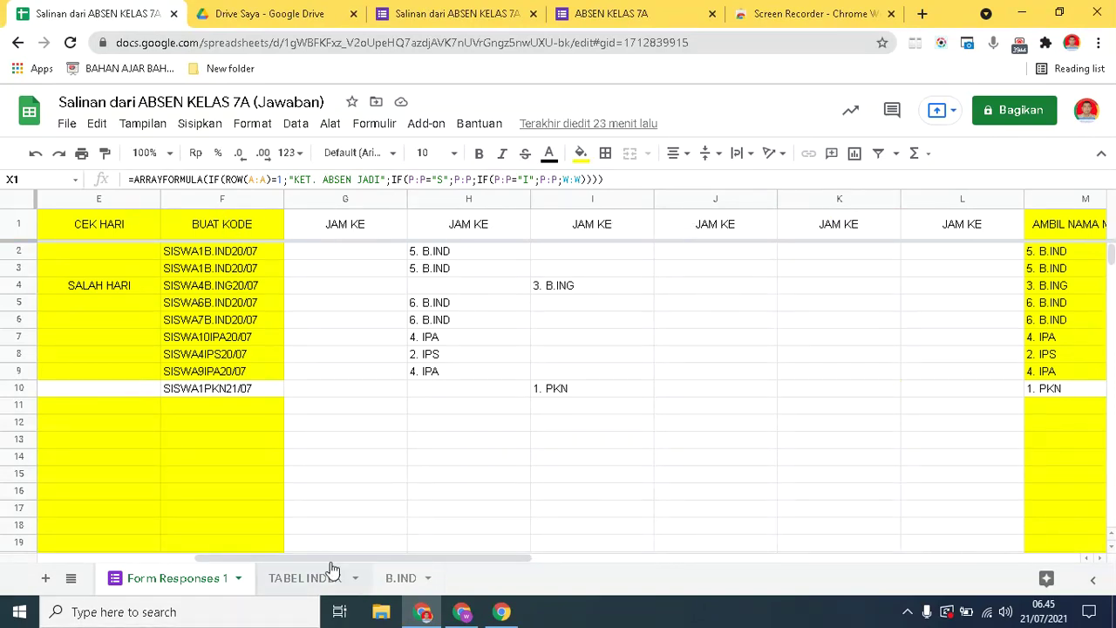
left_click_drag(346, 564, 964, 528)
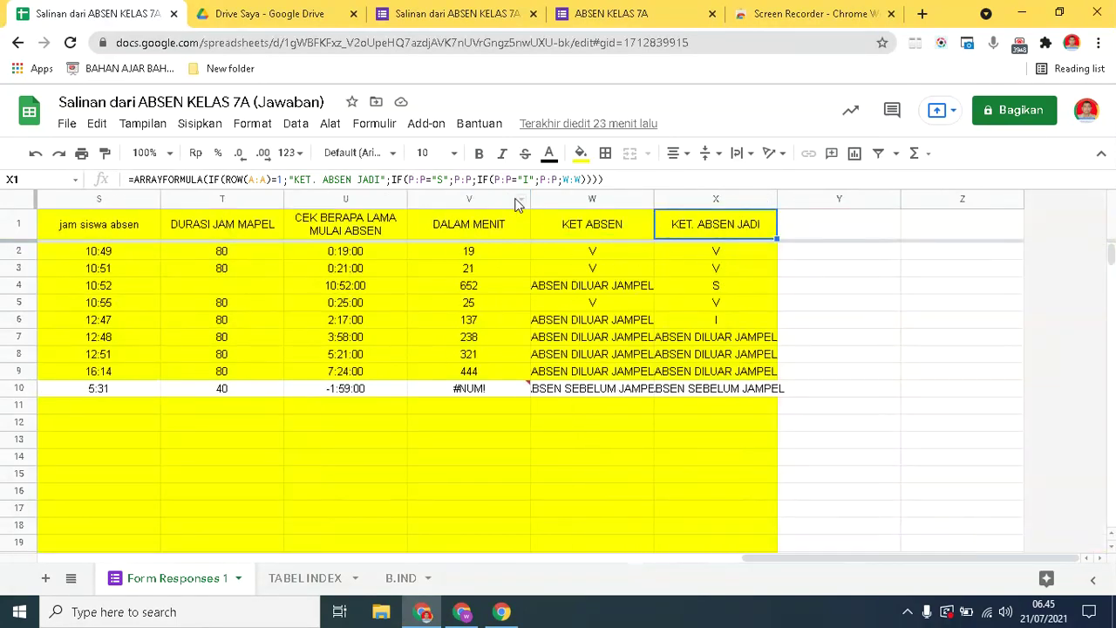
left_click(400, 578)
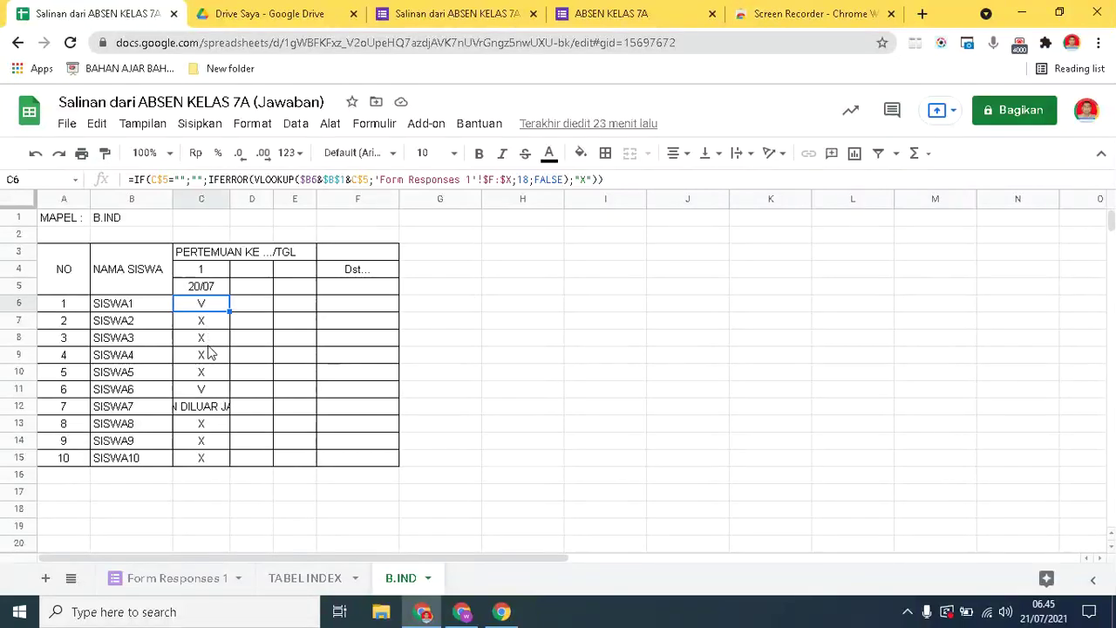
Compare the VLOOKUP attendance formulas of SISWA1, SISWA3, SISWA5 and SISWA7 in column C with the date cells C5 and D5.
left_click(206, 375)
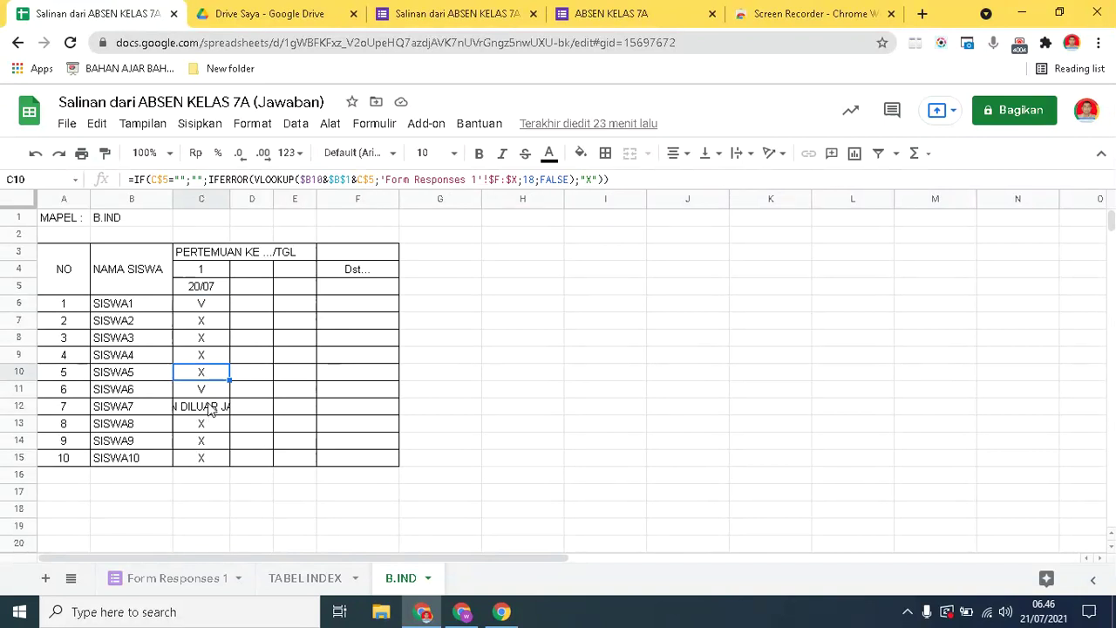
left_click(212, 408)
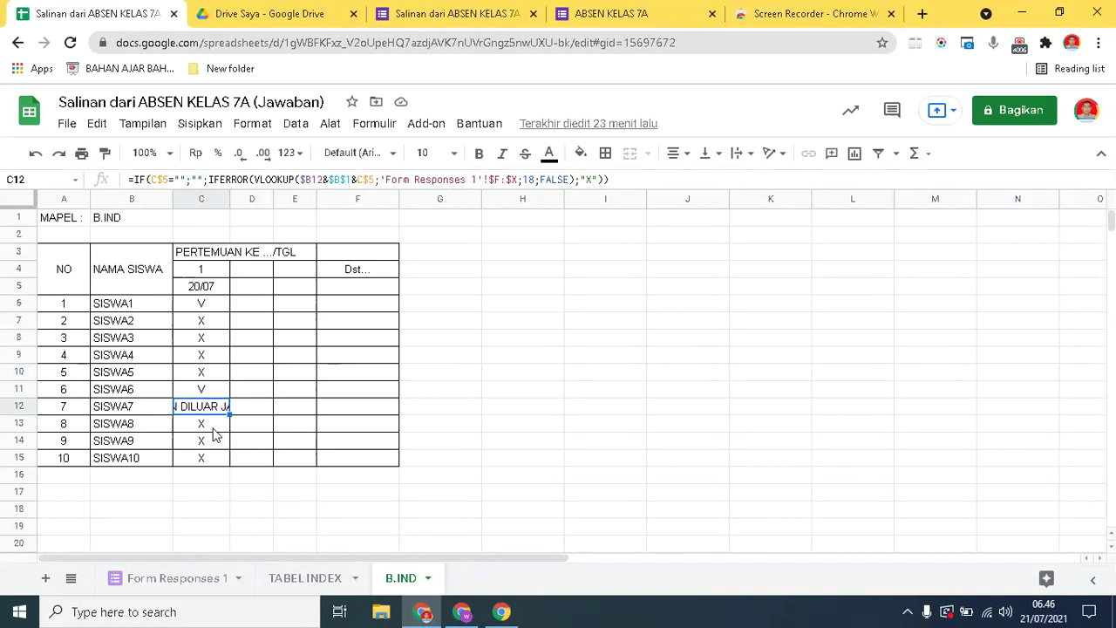
left_click(204, 293)
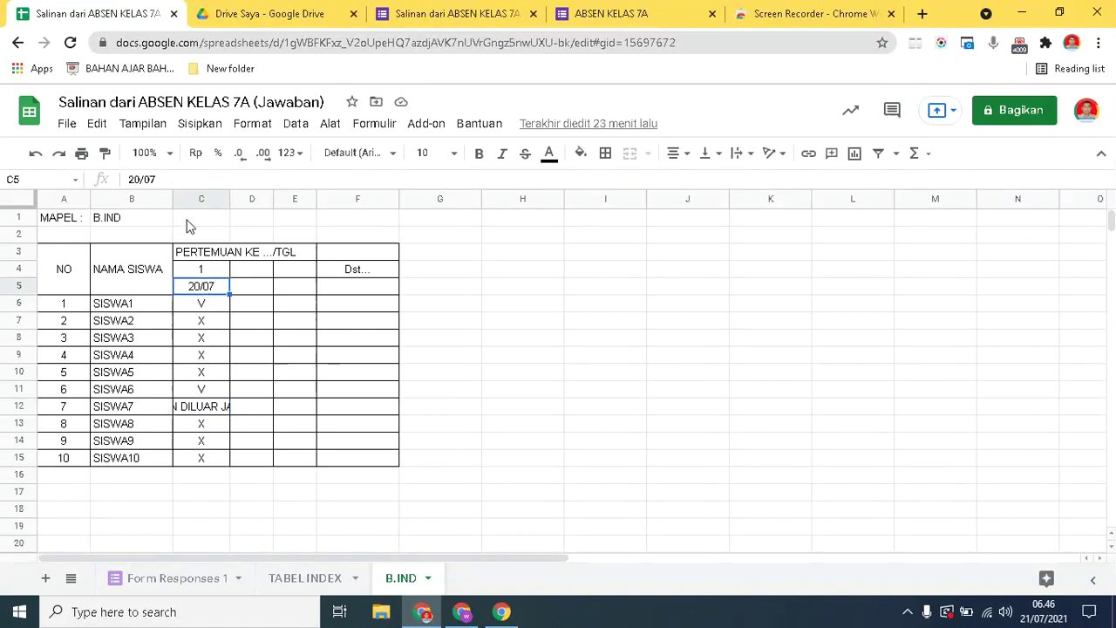
left_click(201, 307)
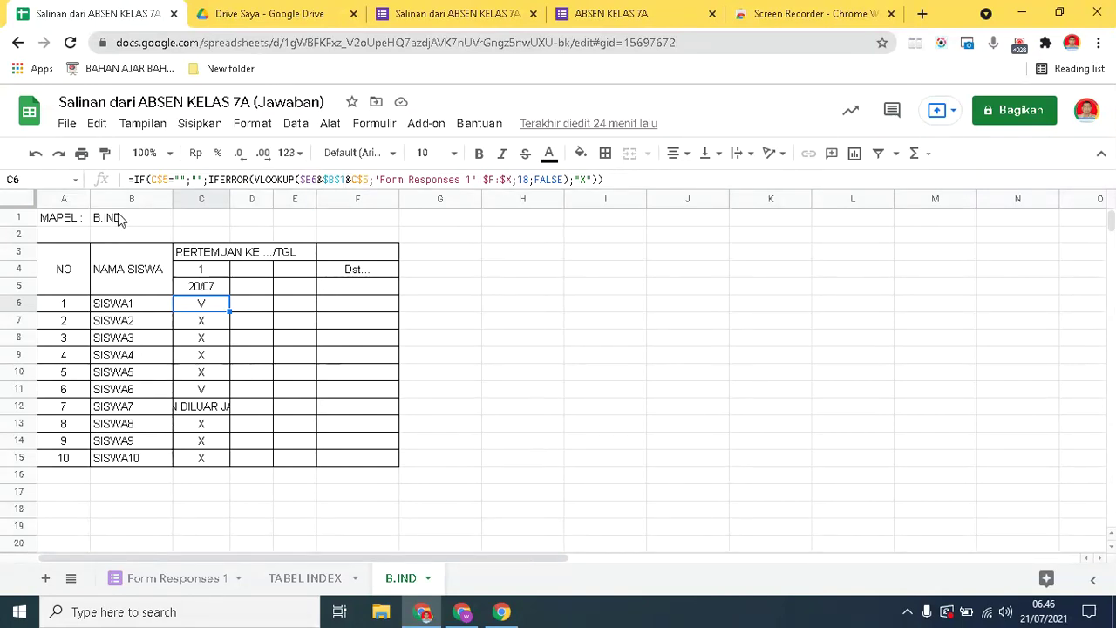
left_click(196, 339)
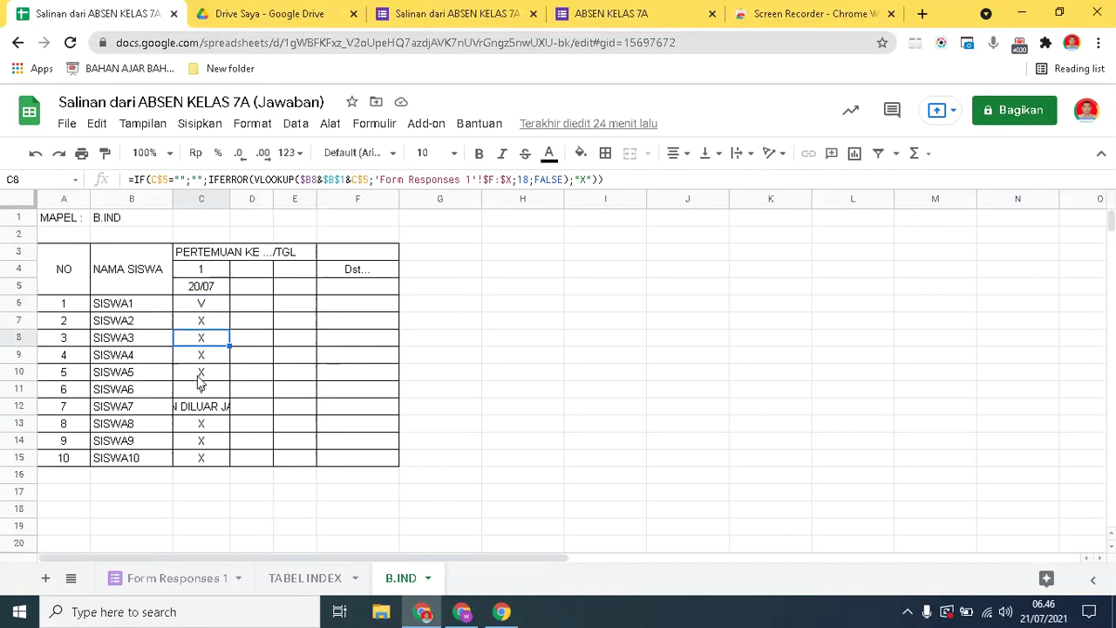
left_click(250, 288)
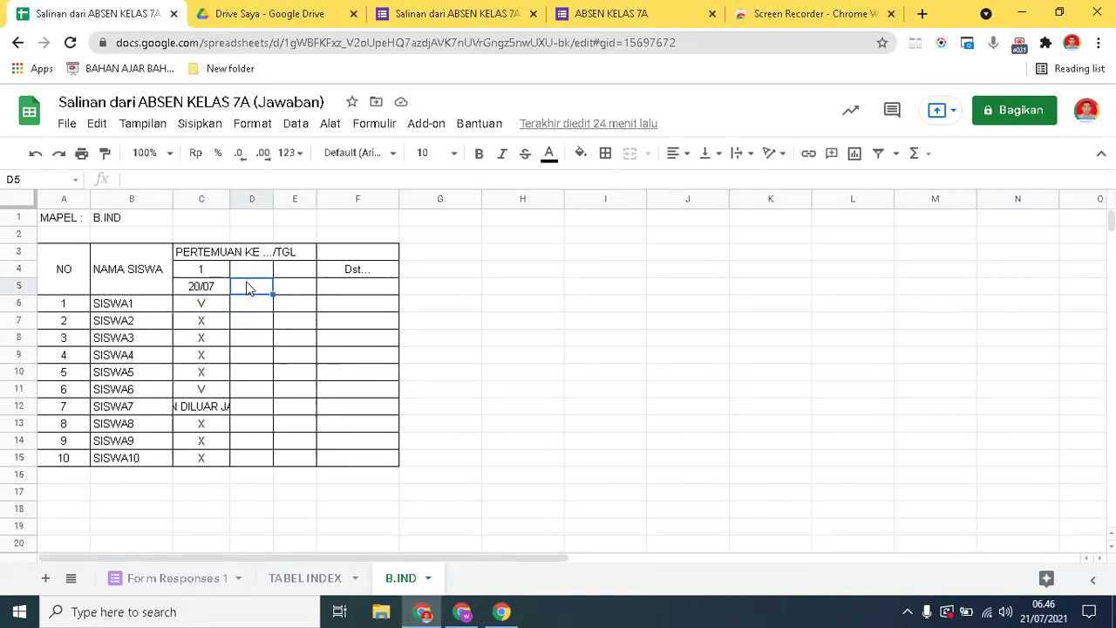
left_click(207, 305)
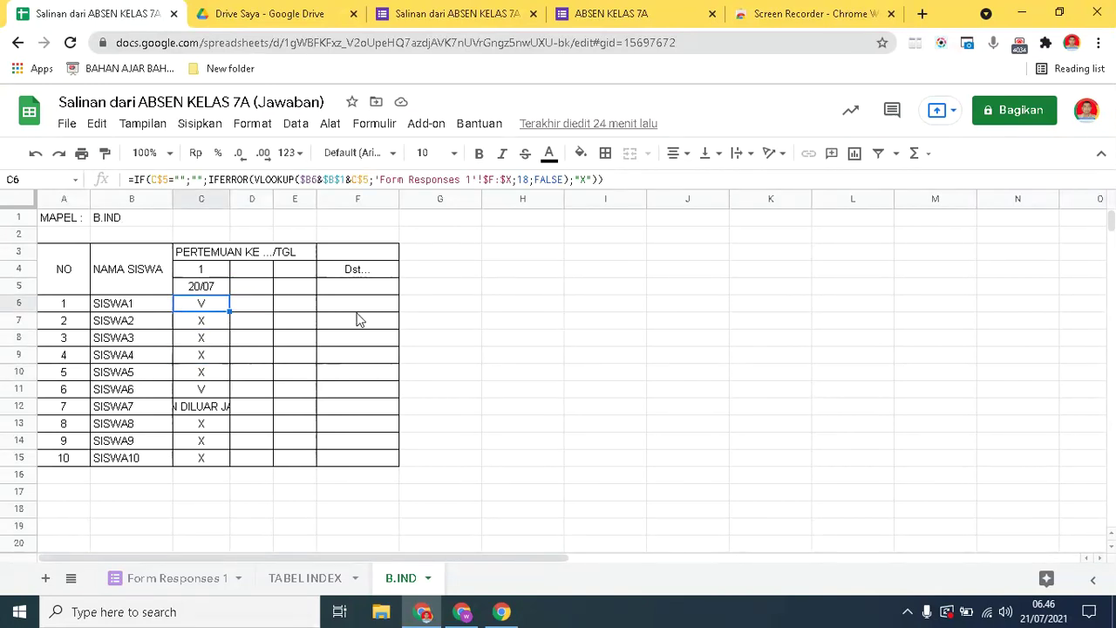
Check the formula in SISWA10's cell E15 on the B.IND recap and return to the Form Responses 1 sheet.
left_click(306, 460)
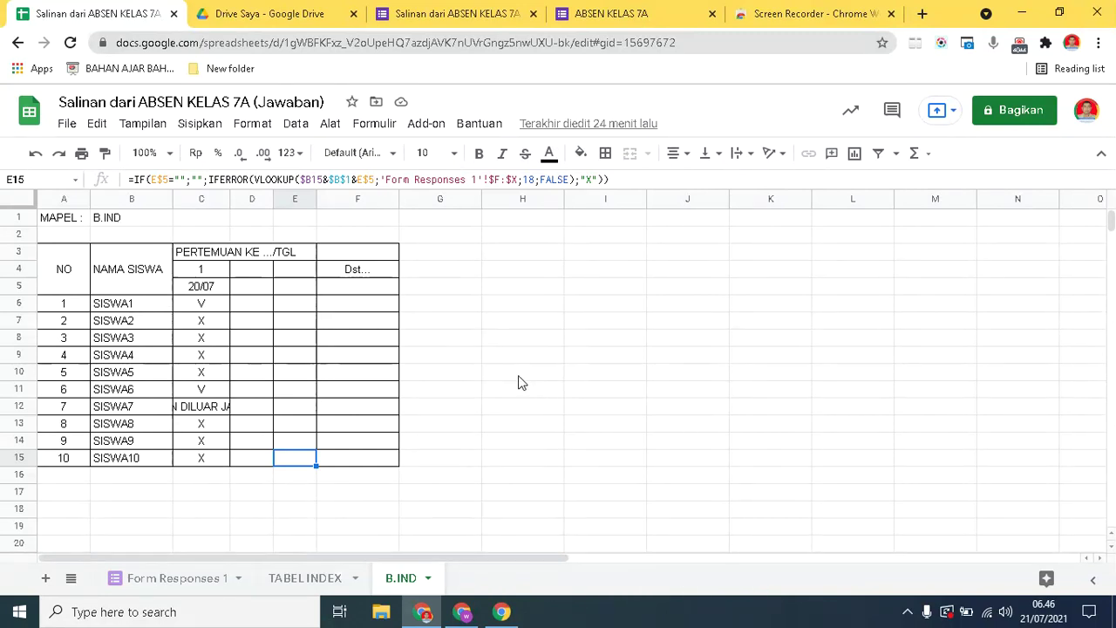
left_click(516, 307)
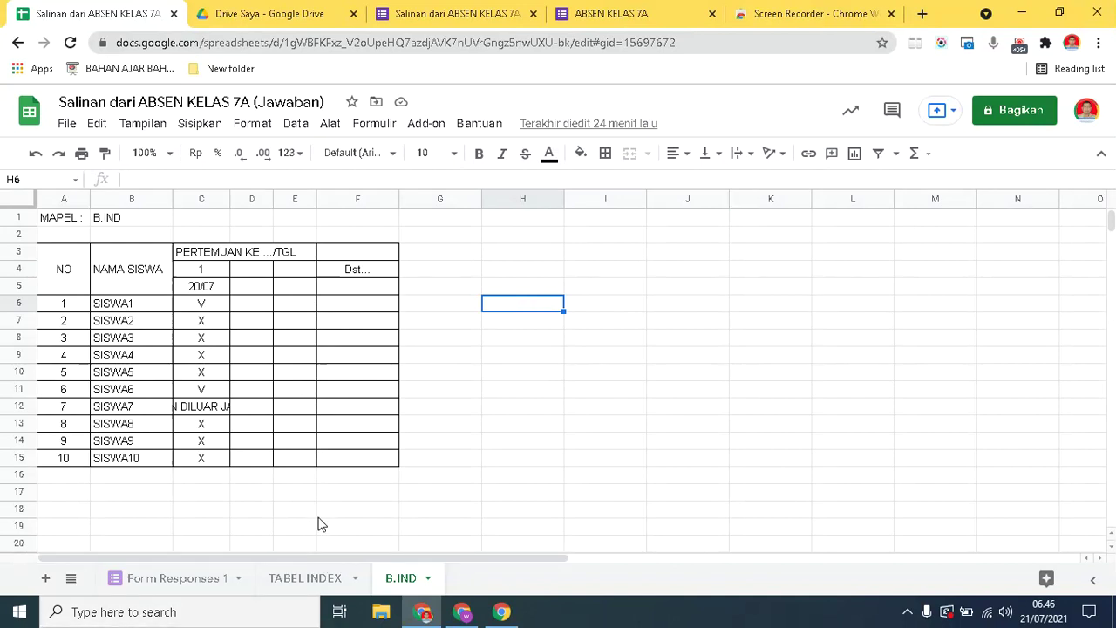
left_click_drag(503, 557, 53, 508)
left_click_drag(541, 563, 316, 526)
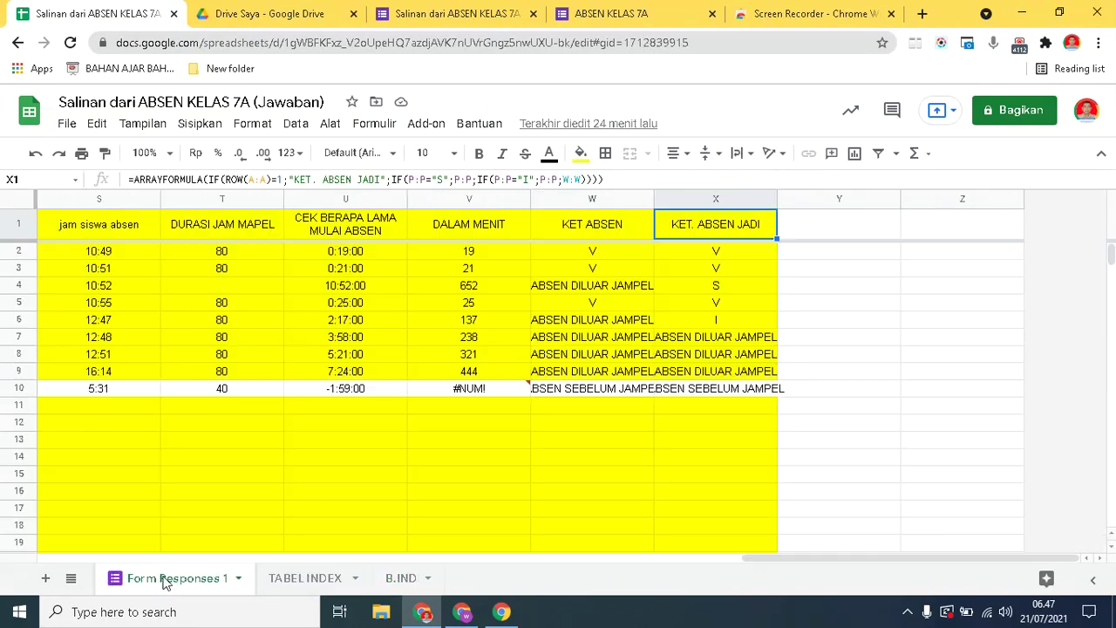
left_click(166, 578)
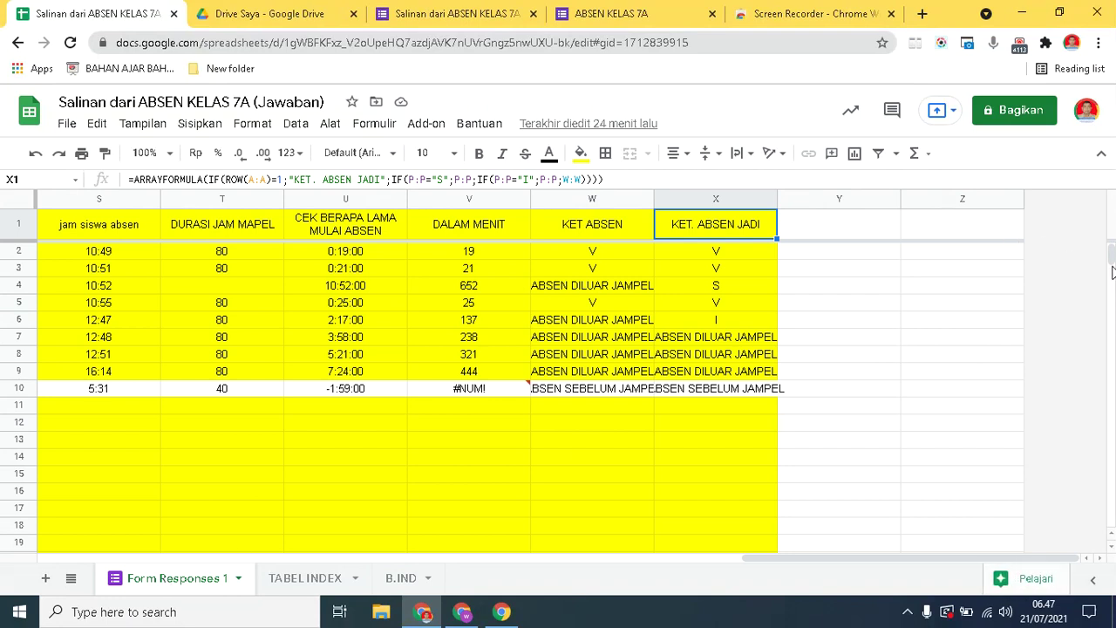